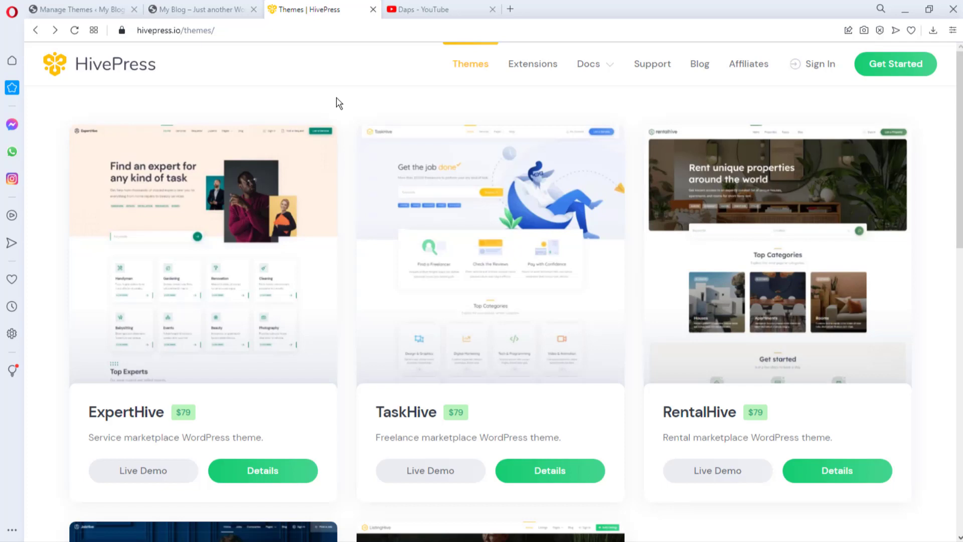
Browse the HivePress theme catalogue and open the details page of the free ListingHive theme.
{"action": "scroll", "coordinate": [200, 230], "scroll_direction": "down", "scroll_amount": 3}
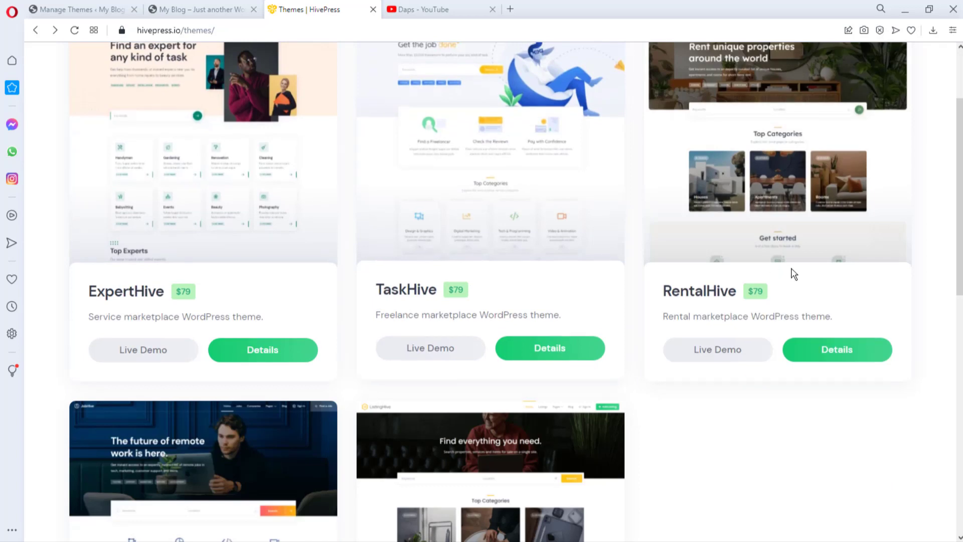
{"action": "scroll", "coordinate": [793, 274], "scroll_direction": "down", "scroll_amount": 5}
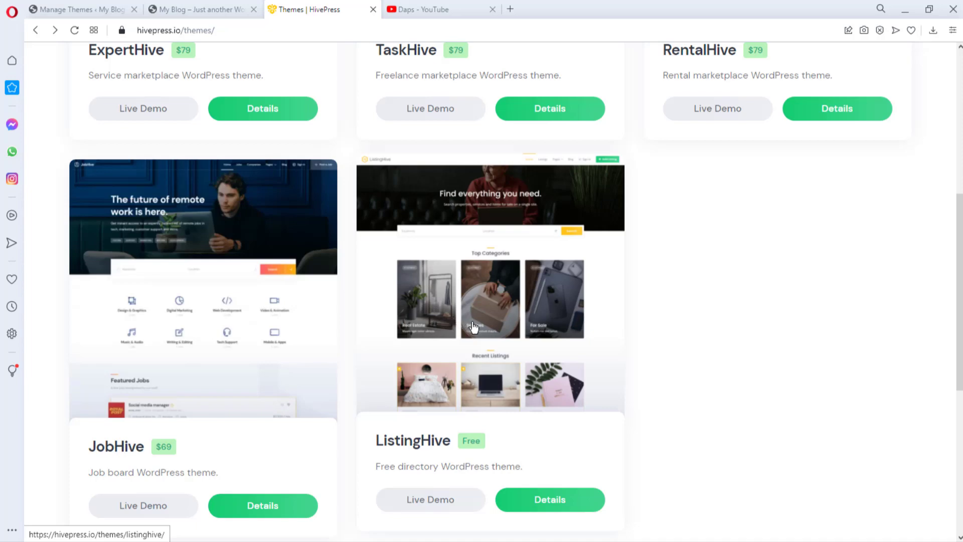
{"action": "scroll", "coordinate": [628, 362], "scroll_direction": "up", "scroll_amount": 2}
{"action": "scroll", "coordinate": [628, 362], "scroll_direction": "up", "scroll_amount": 1}
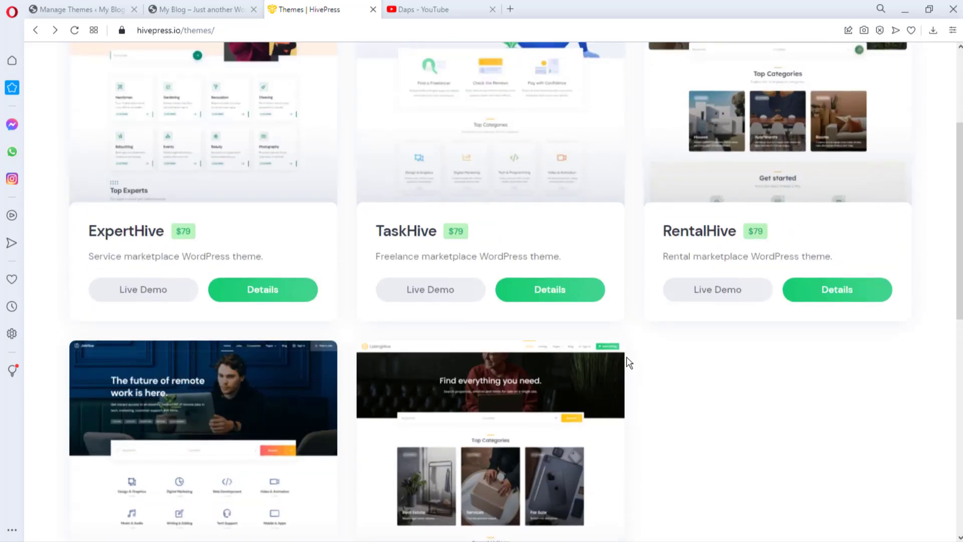
{"action": "scroll", "coordinate": [628, 362], "scroll_direction": "up", "scroll_amount": 2}
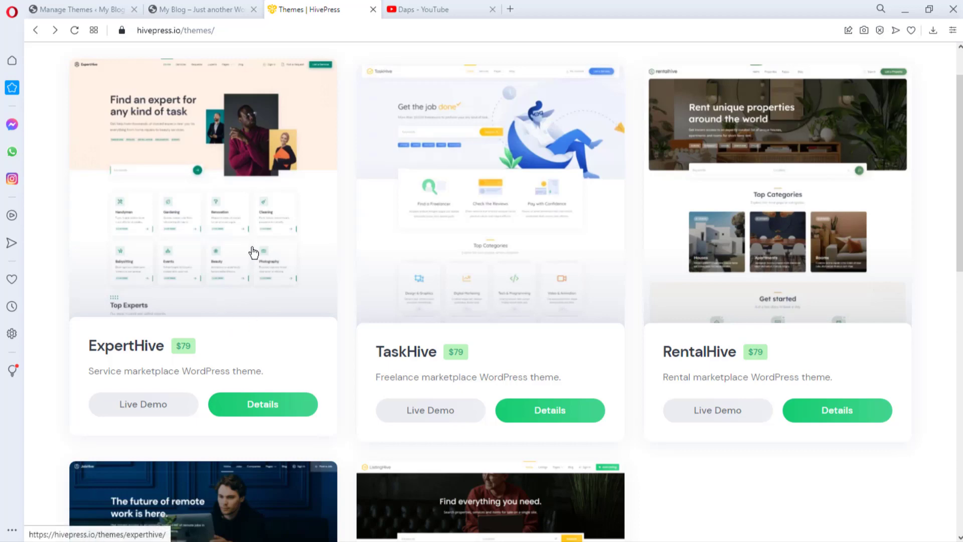
{"action": "scroll", "coordinate": [498, 313], "scroll_direction": "down", "scroll_amount": 5}
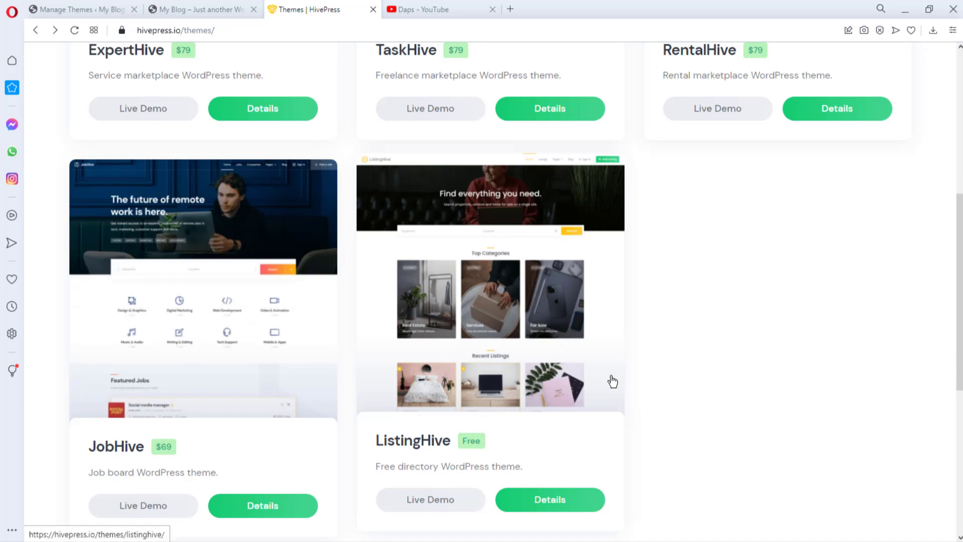
{"action": "left_click", "coordinate": [543, 511]}
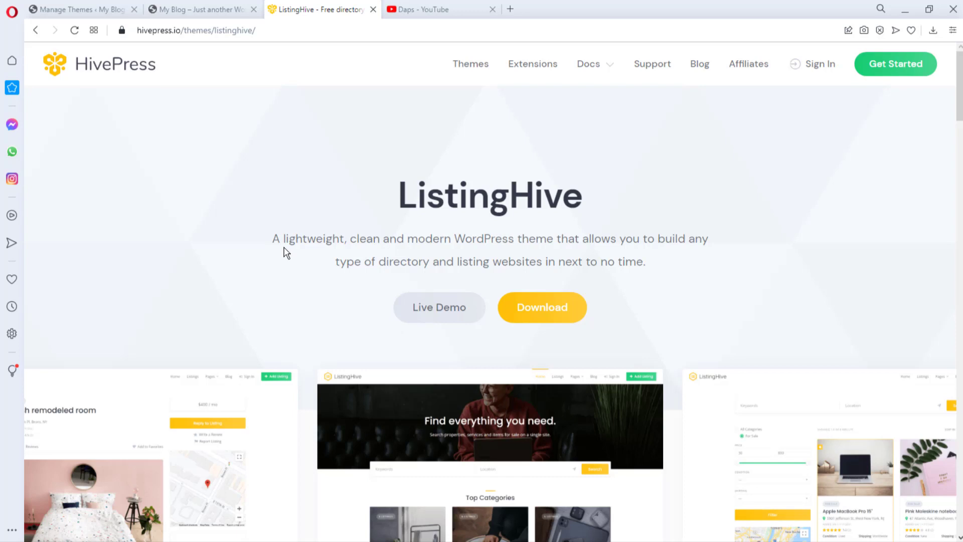
Examine the ListingHive page for its previews, ease of use, included free extensions and monetization information.
{"action": "scroll", "coordinate": [296, 257], "scroll_direction": "down", "scroll_amount": 3}
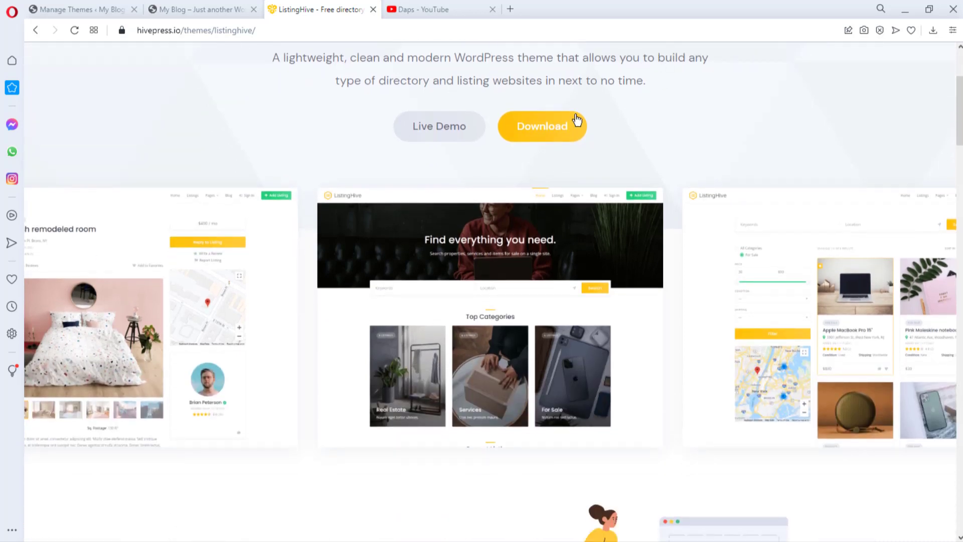
{"action": "scroll", "coordinate": [702, 163], "scroll_direction": "down", "scroll_amount": 3}
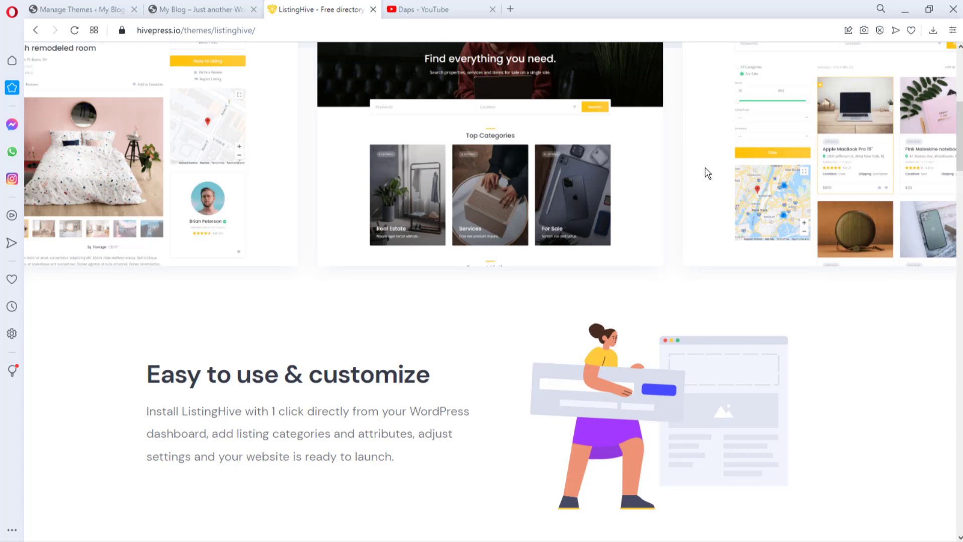
{"action": "scroll", "coordinate": [707, 173], "scroll_direction": "down", "scroll_amount": 5}
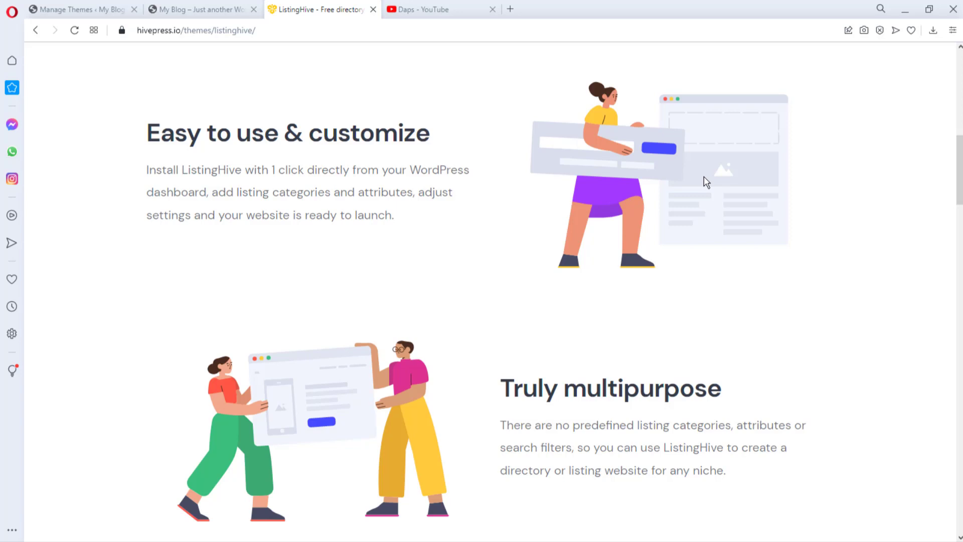
{"action": "scroll", "coordinate": [703, 176], "scroll_direction": "down", "scroll_amount": 3}
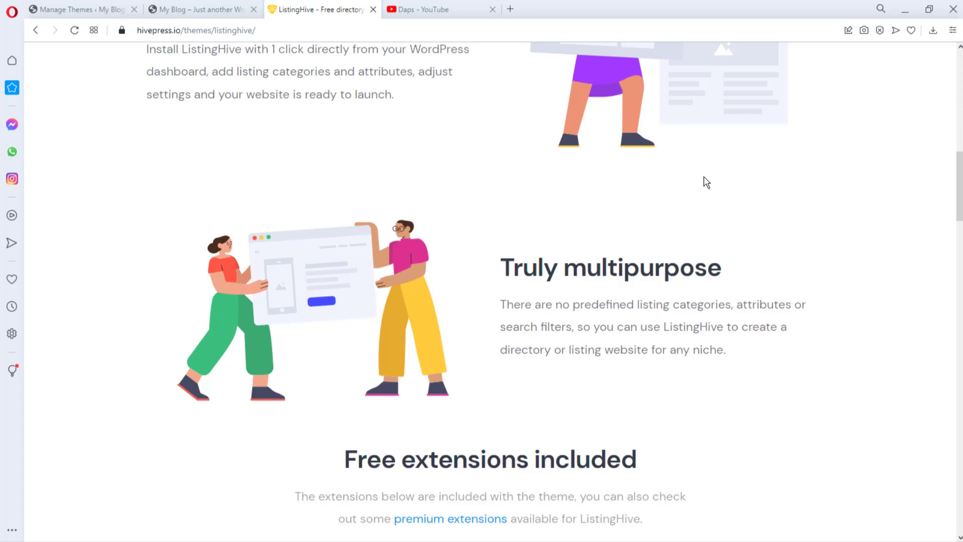
{"action": "scroll", "coordinate": [705, 182], "scroll_direction": "down", "scroll_amount": 5}
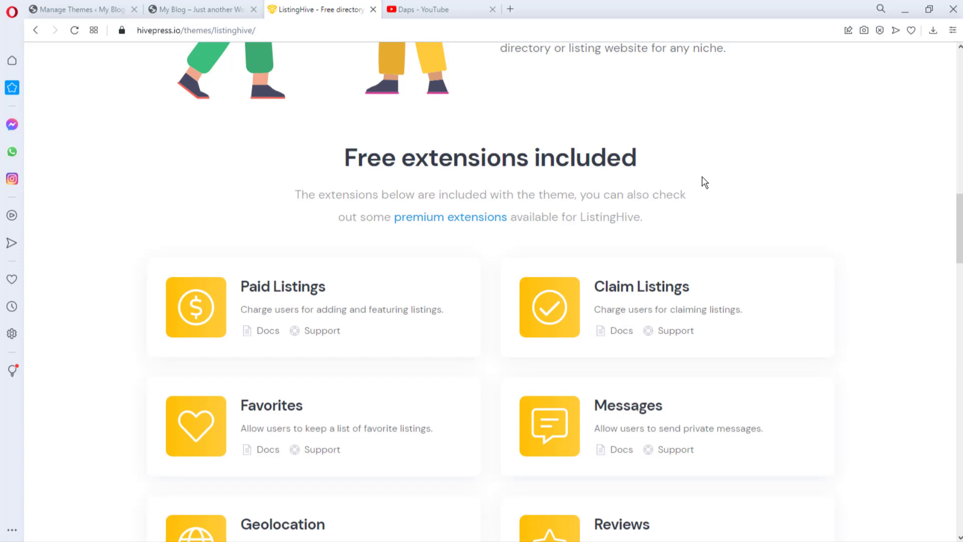
{"action": "scroll", "coordinate": [406, 329], "scroll_direction": "up", "scroll_amount": 1}
{"action": "scroll", "coordinate": [413, 319], "scroll_direction": "down", "scroll_amount": 15}
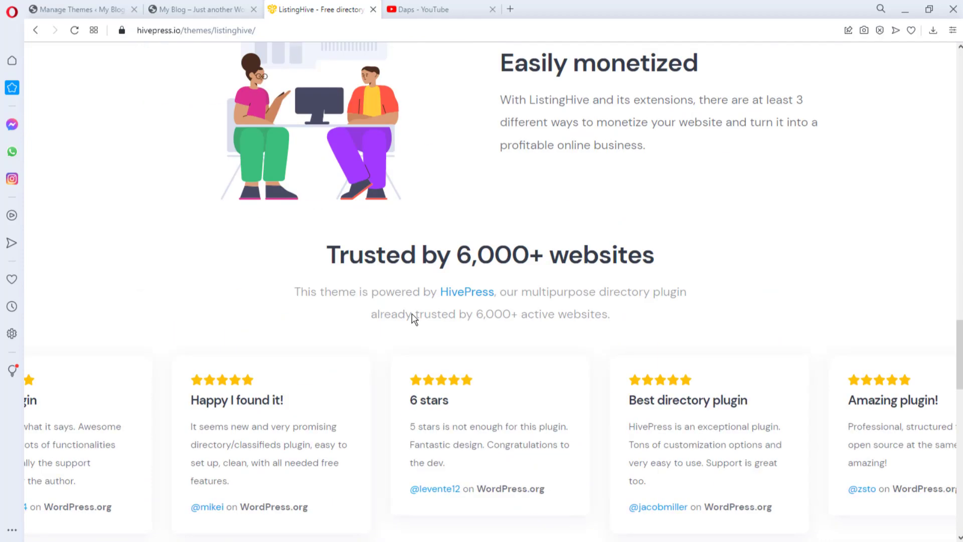
{"action": "scroll", "coordinate": [412, 315], "scroll_direction": "up", "scroll_amount": 15}
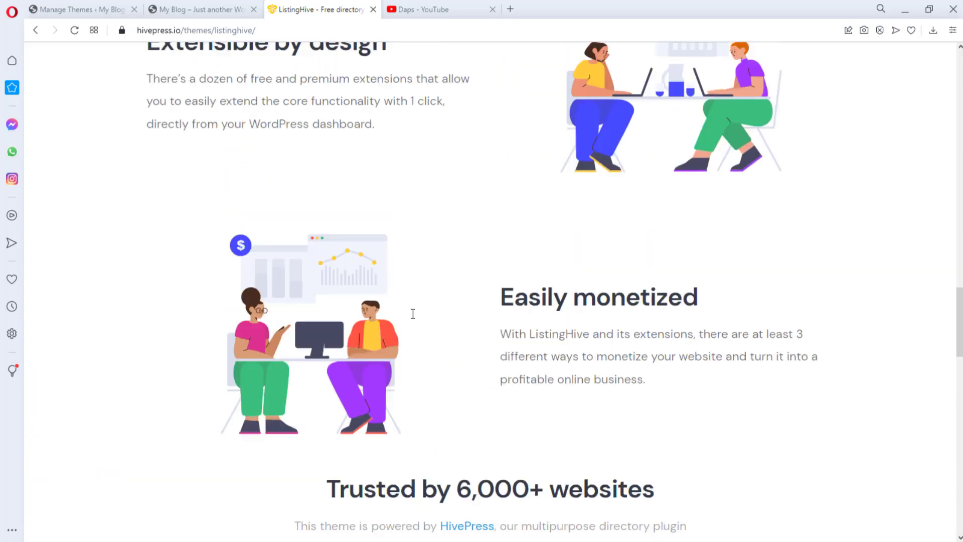
{"action": "scroll", "coordinate": [412, 314], "scroll_direction": "up", "scroll_amount": 10}
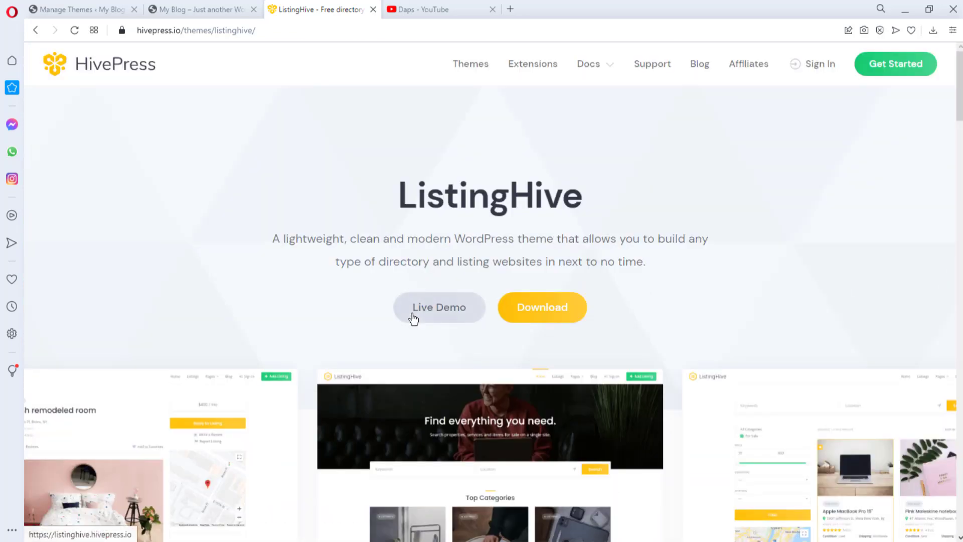
Open ListingHive's WordPress.org download page and review its version details, ratings and description.
{"action": "left_click", "coordinate": [548, 307]}
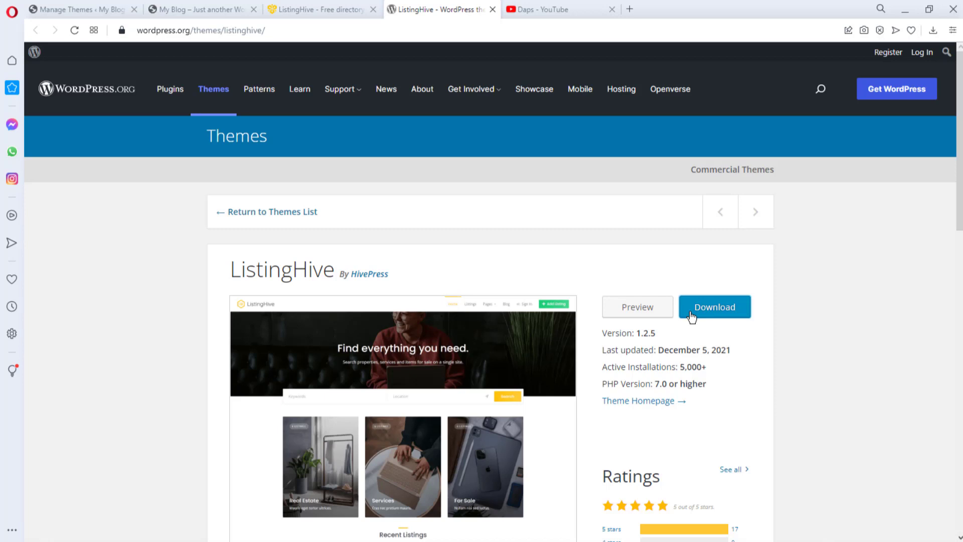
{"action": "scroll", "coordinate": [691, 317], "scroll_direction": "down", "scroll_amount": 1}
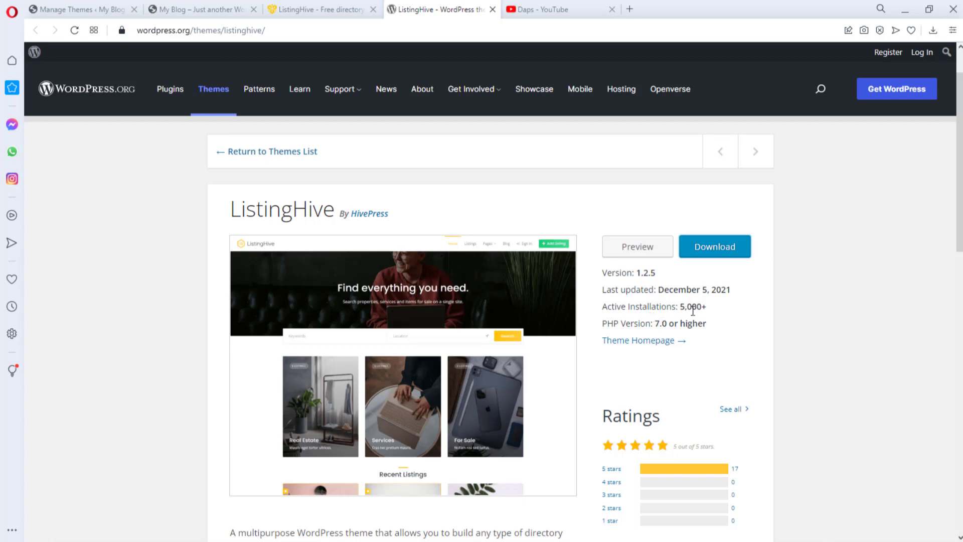
{"action": "scroll", "coordinate": [706, 309], "scroll_direction": "down", "scroll_amount": 2}
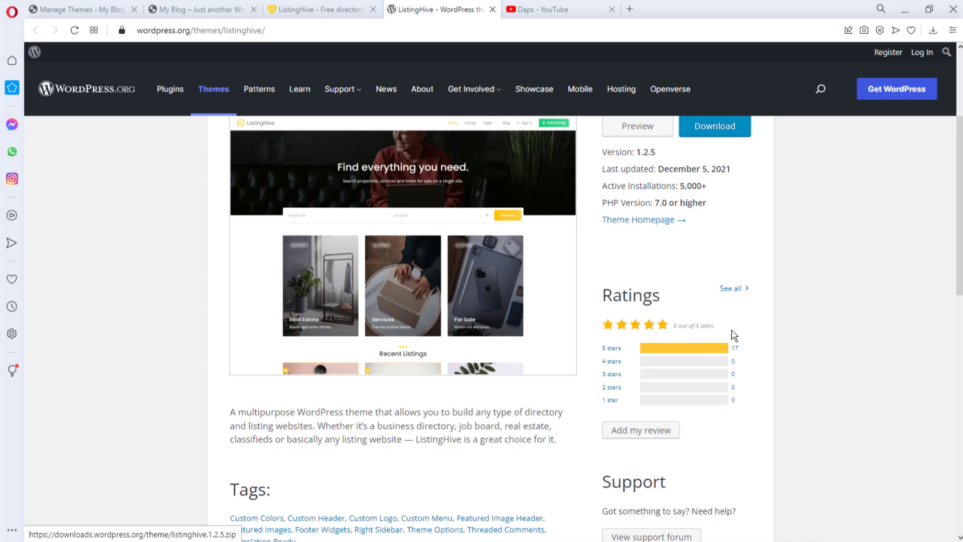
{"action": "scroll", "coordinate": [734, 335], "scroll_direction": "up", "scroll_amount": 3}
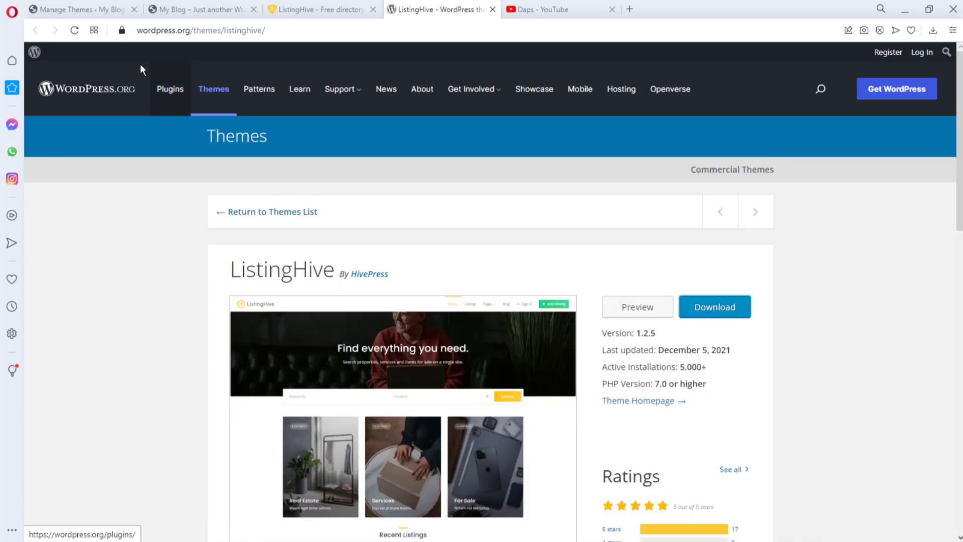
Switch to the My Blog site's WordPress admin and open the page for adding new themes.
{"action": "left_click", "coordinate": [185, 9]}
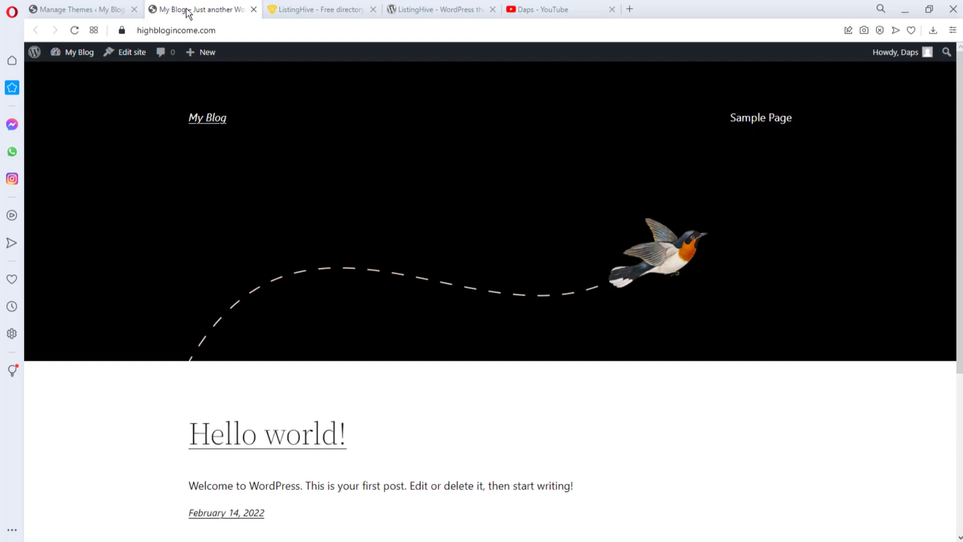
{"action": "left_click", "coordinate": [89, 9]}
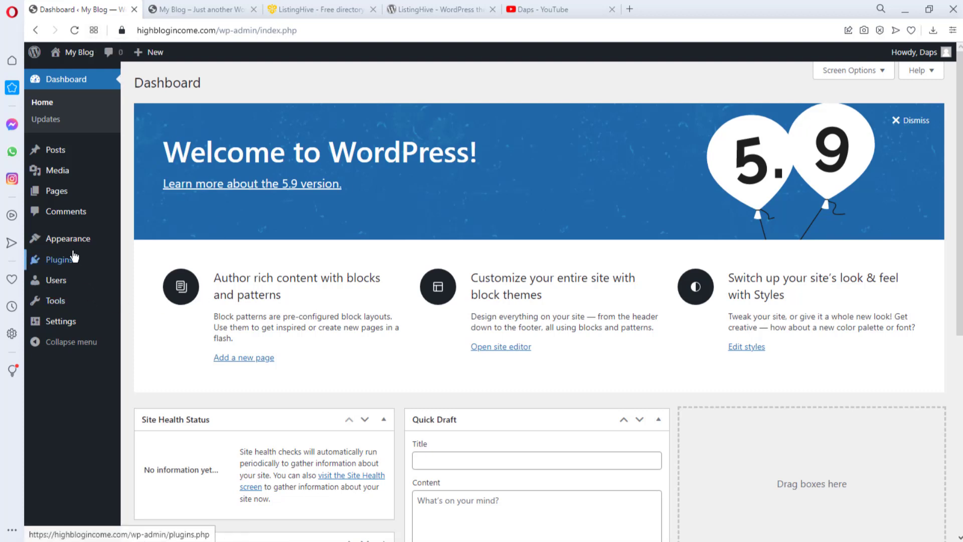
{"action": "mouse_move", "coordinate": [68, 242]}
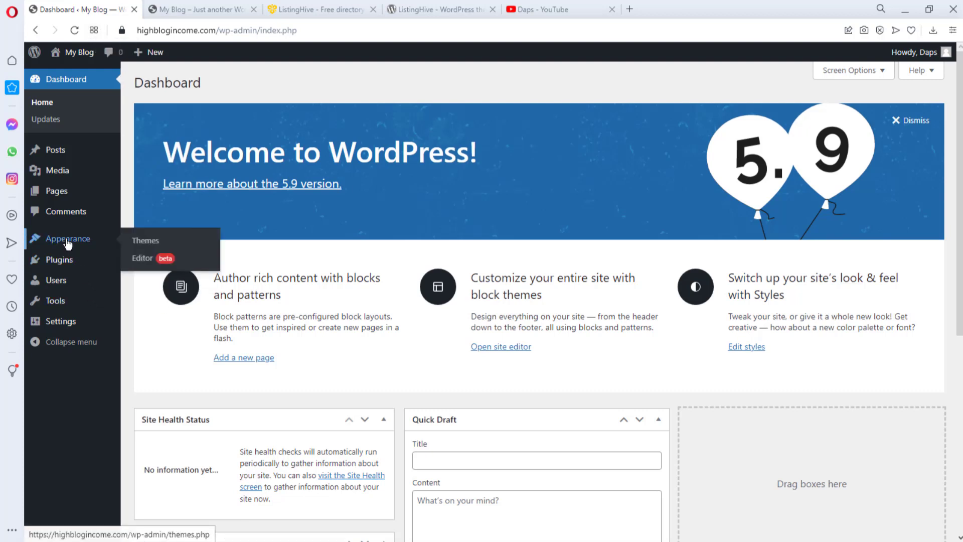
{"action": "left_click", "coordinate": [145, 246]}
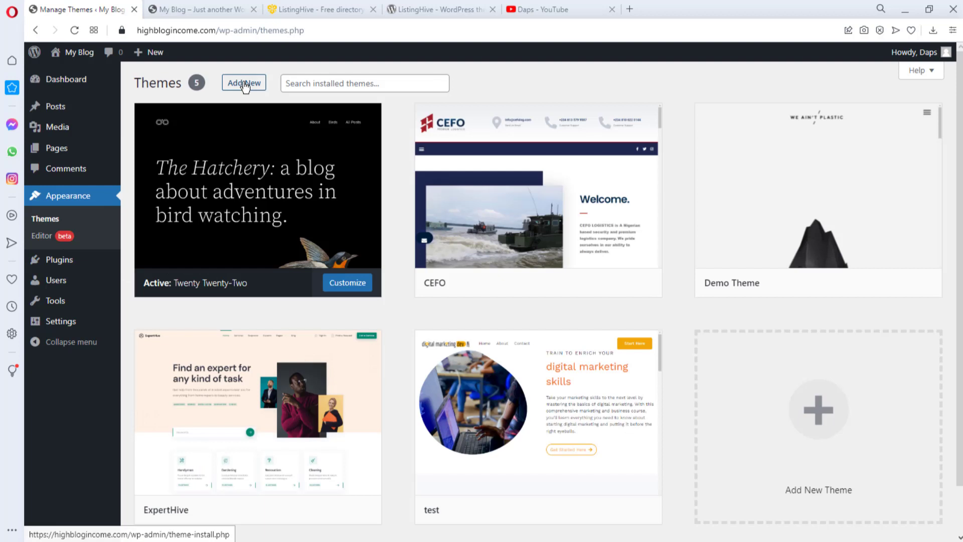
{"action": "left_click", "coordinate": [245, 85]}
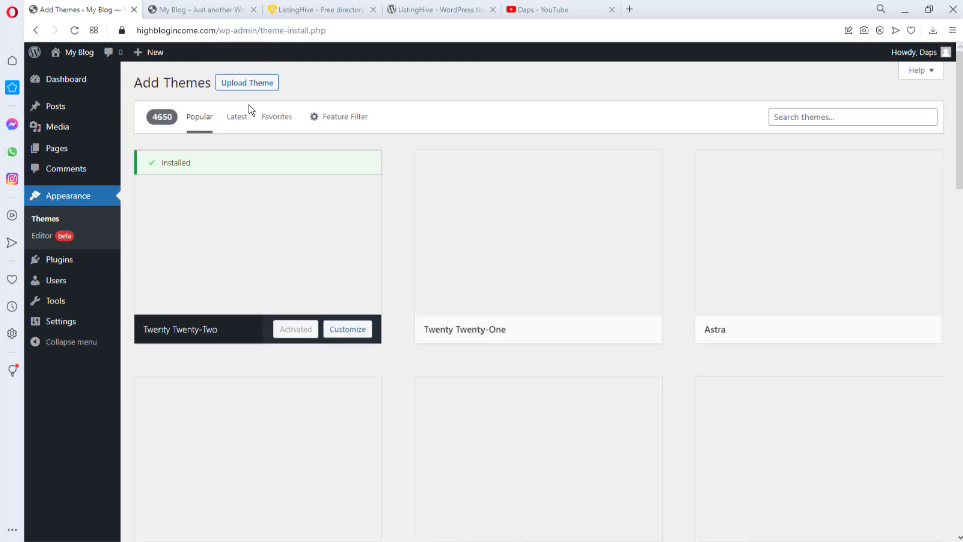
Search the theme directory for "listing hive", then install and activate the ListingHive theme.
{"action": "left_click", "coordinate": [806, 117]}
{"action": "type", "text": "listing hive"}
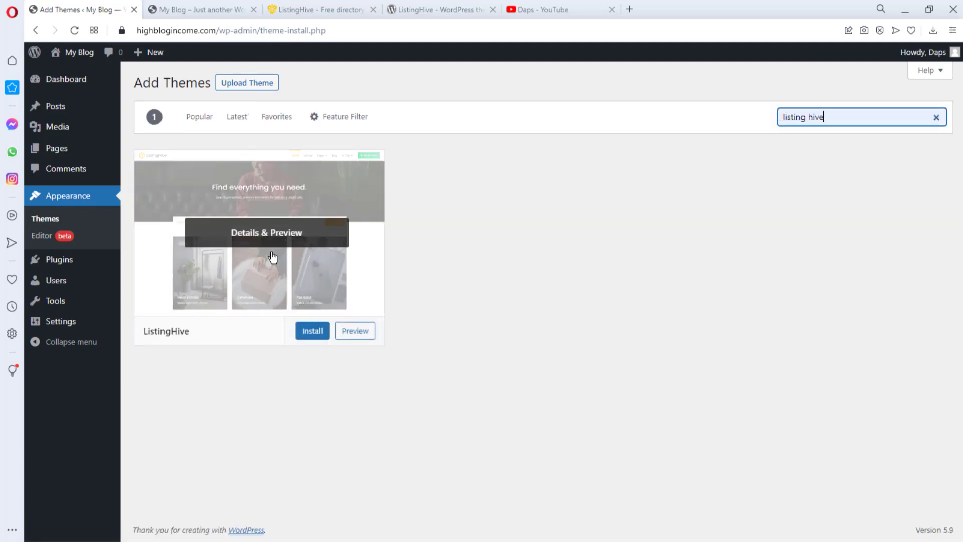
{"action": "left_click", "coordinate": [308, 334]}
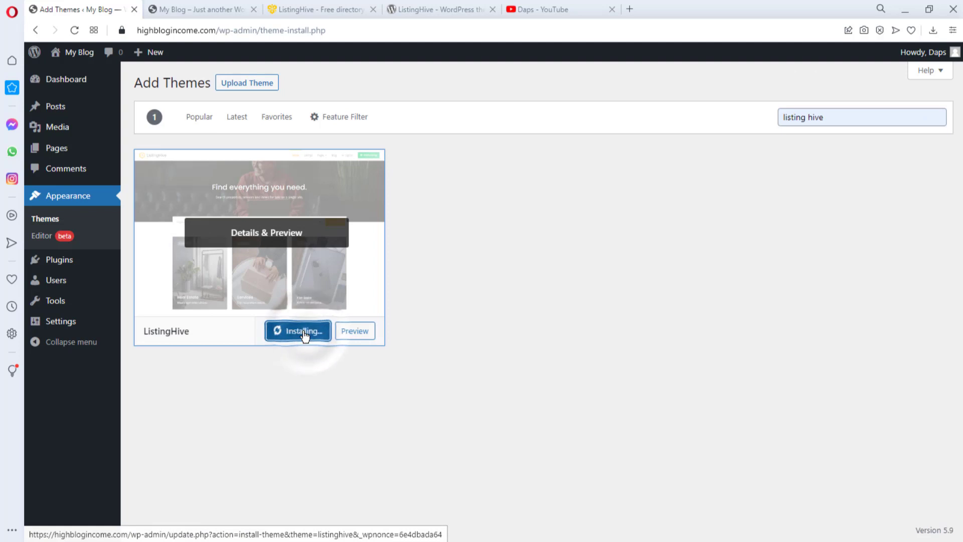
{"action": "left_click", "coordinate": [303, 333]}
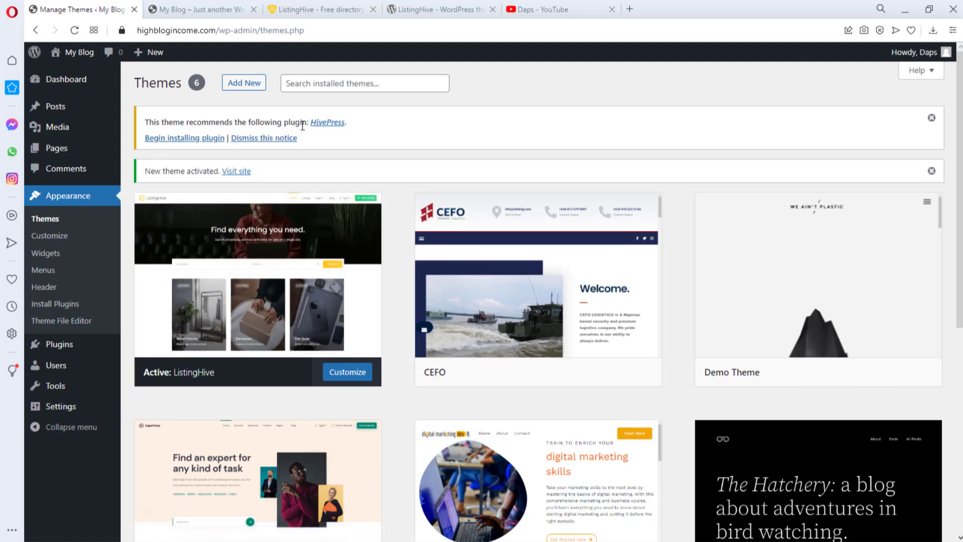
Install and activate the recommended HivePress plugin, then return to the dashboard.
{"action": "left_click", "coordinate": [169, 140]}
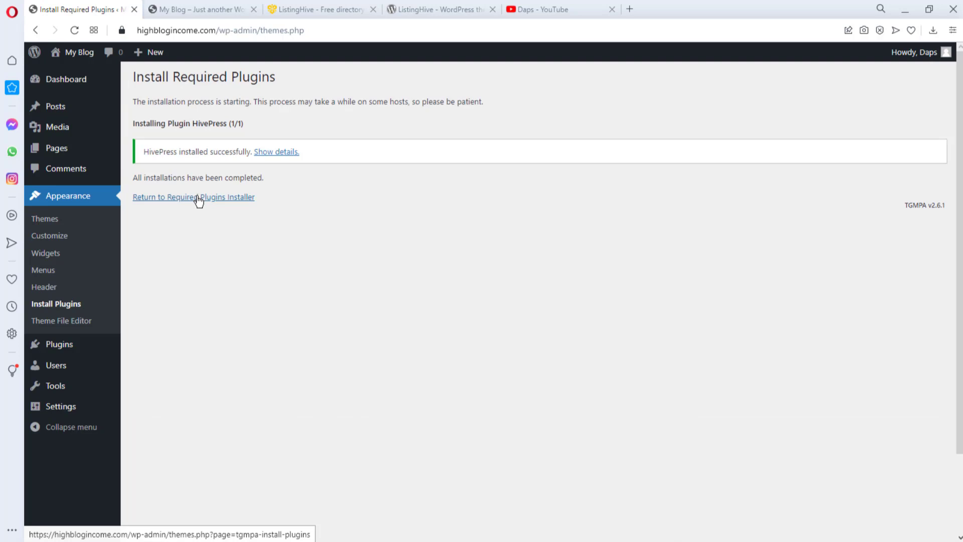
{"action": "left_click", "coordinate": [199, 200]}
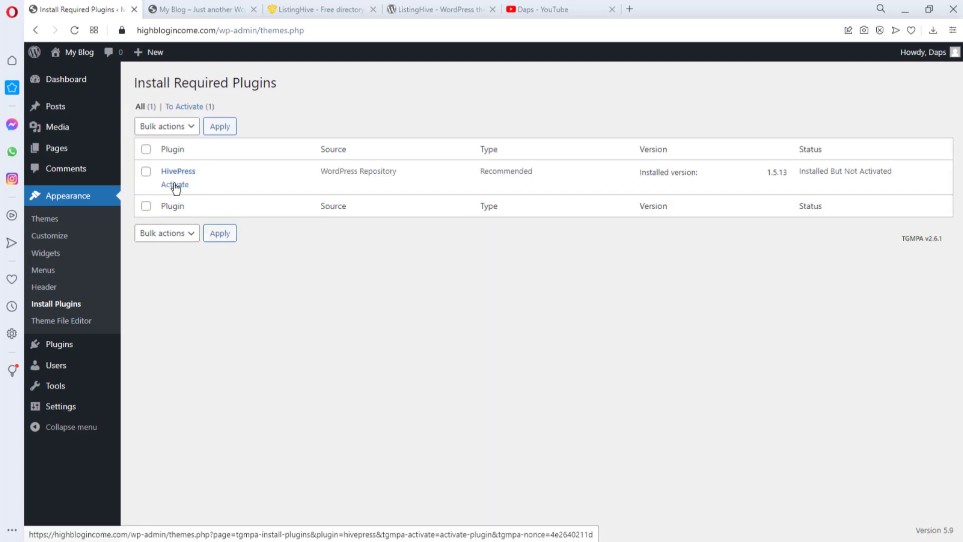
{"action": "left_click", "coordinate": [175, 187]}
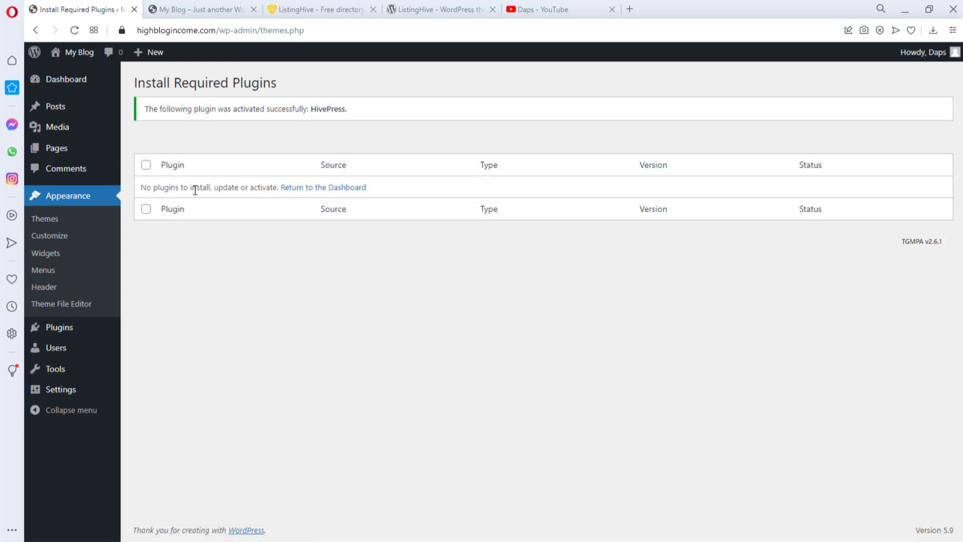
{"action": "left_click", "coordinate": [334, 190]}
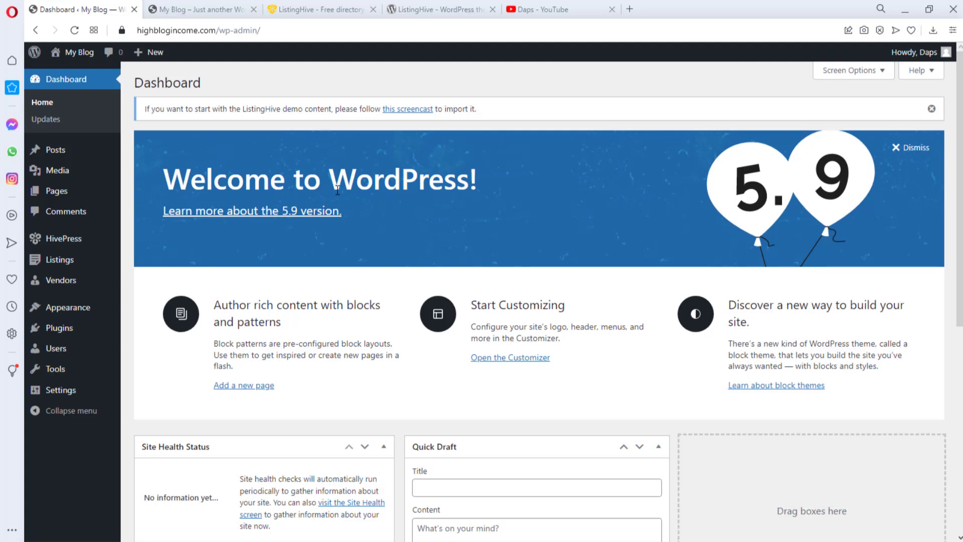
Check the HivePress admin options and reload the My Blog front page to view its new theme.
{"action": "mouse_move", "coordinate": [59, 247]}
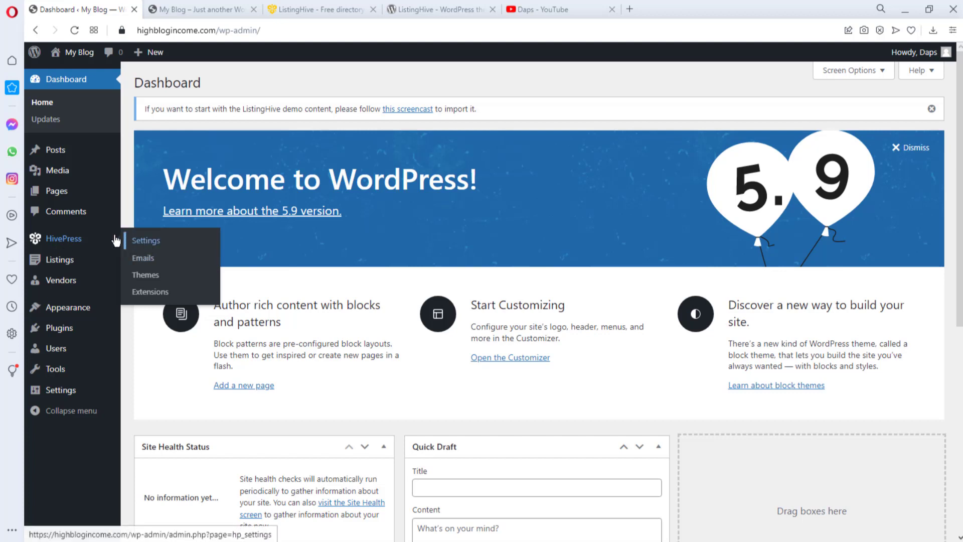
{"action": "mouse_move", "coordinate": [66, 292]}
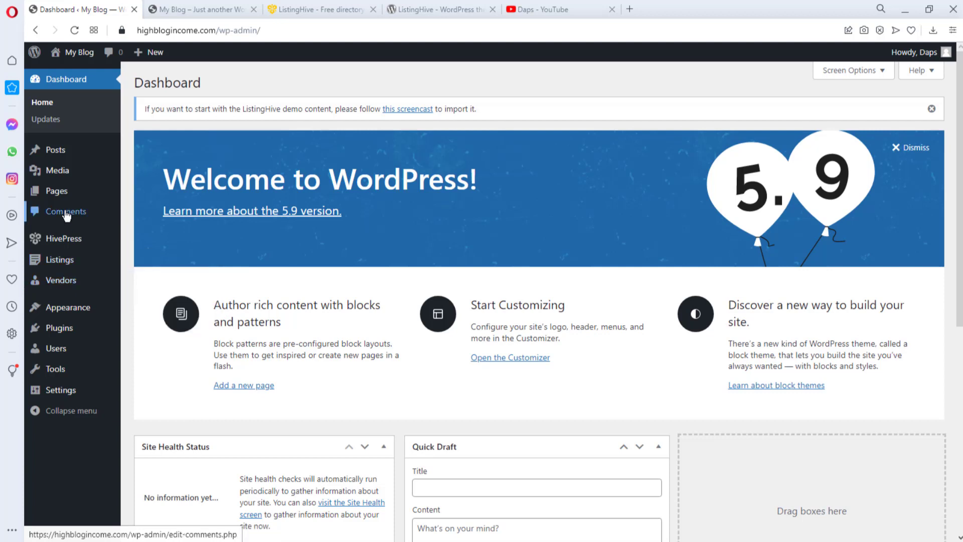
{"action": "left_click", "coordinate": [183, 10]}
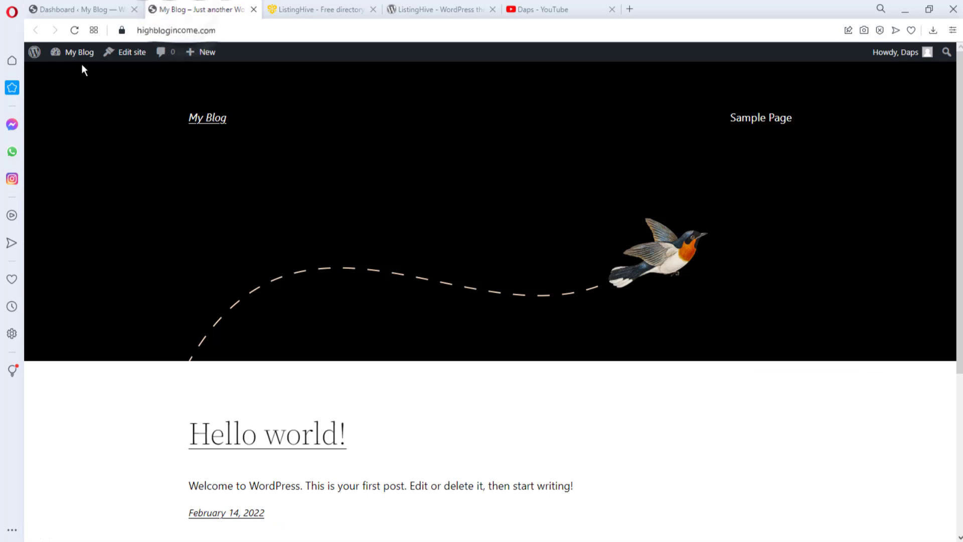
{"action": "left_click", "coordinate": [73, 31]}
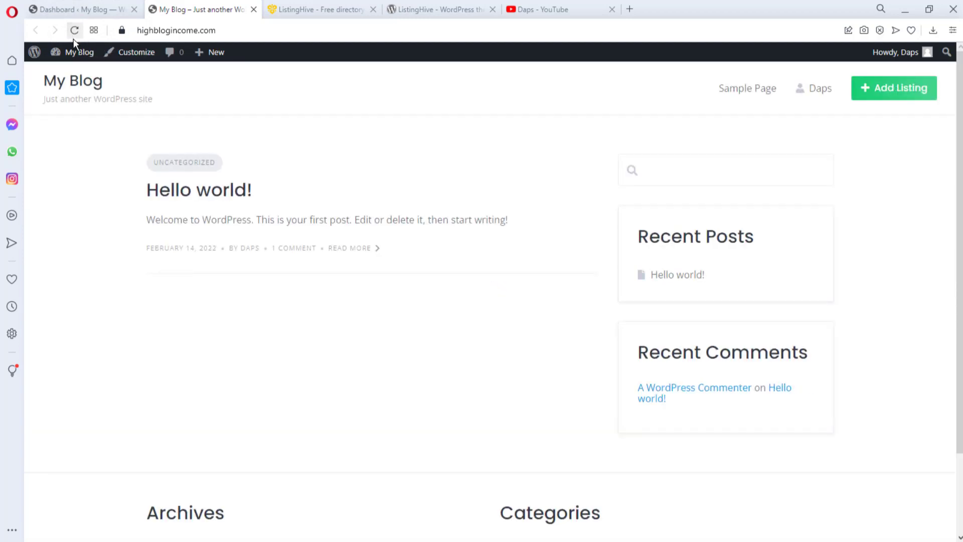
{"action": "mouse_move", "coordinate": [77, 48]}
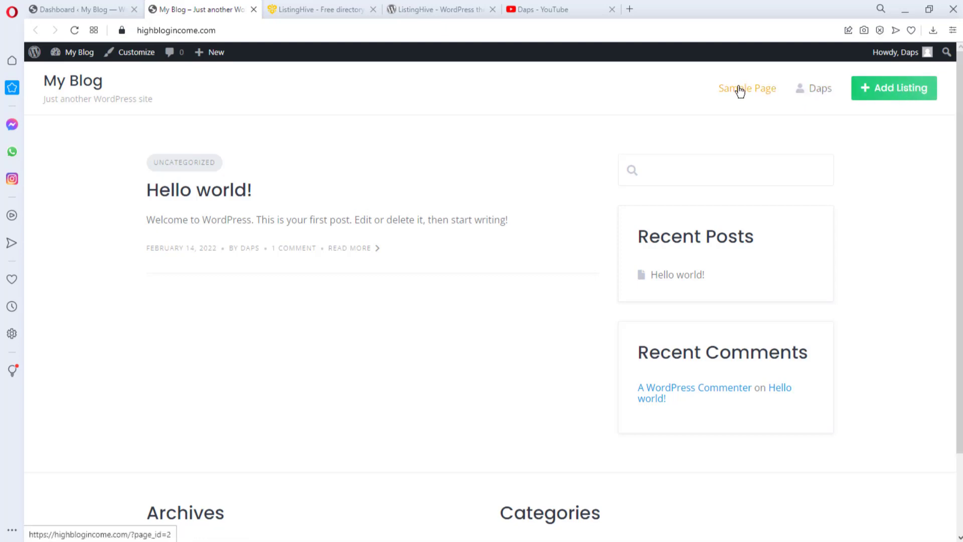
Follow the dashboard notice's screencast link and open the help article on importing ListingHive demo content.
{"action": "left_click", "coordinate": [52, 10]}
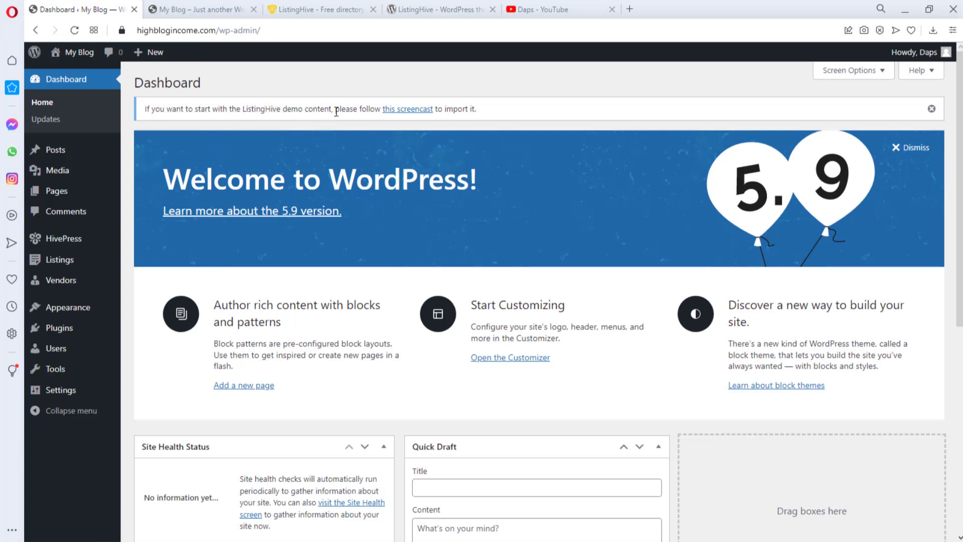
{"action": "left_click", "coordinate": [395, 112]}
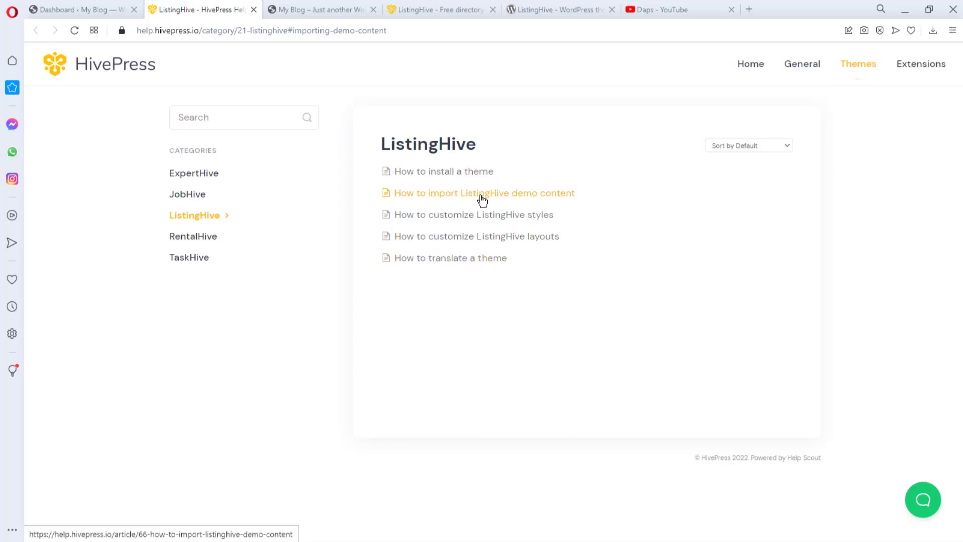
{"action": "left_click", "coordinate": [456, 200]}
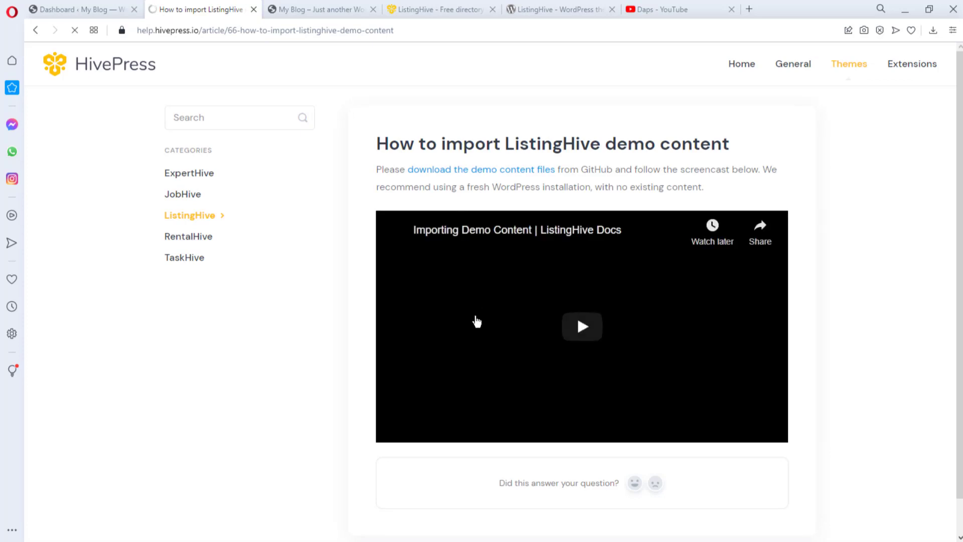
{"action": "scroll", "coordinate": [652, 293], "scroll_direction": "down", "scroll_amount": 1}
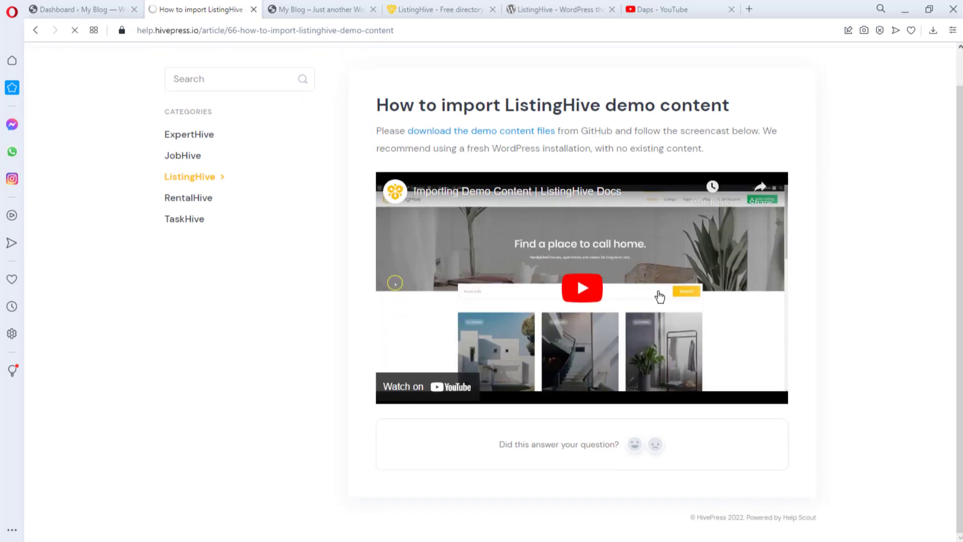
{"action": "scroll", "coordinate": [657, 294], "scroll_direction": "up", "scroll_amount": 1}
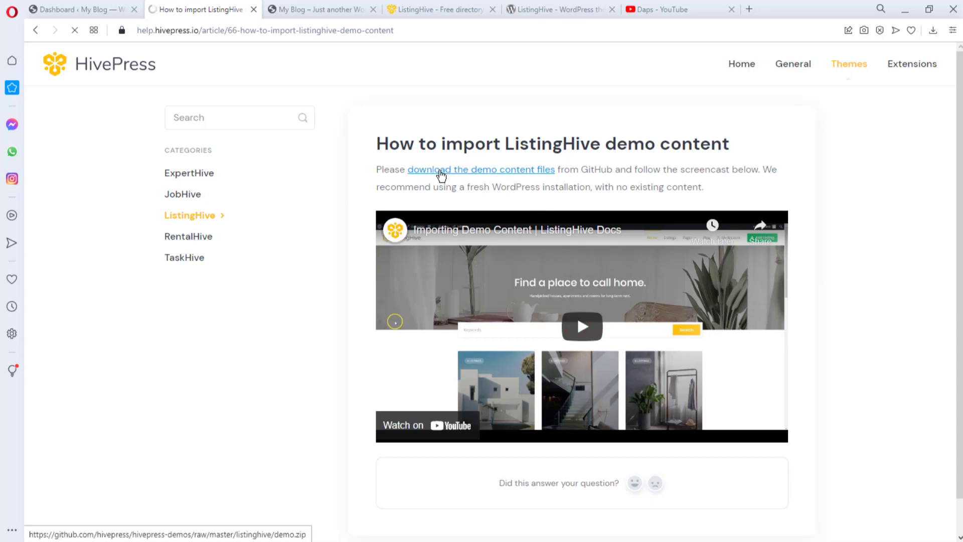
Download the ListingHive demo content files and show the downloaded demo.zip in its folder.
{"action": "left_click", "coordinate": [479, 175]}
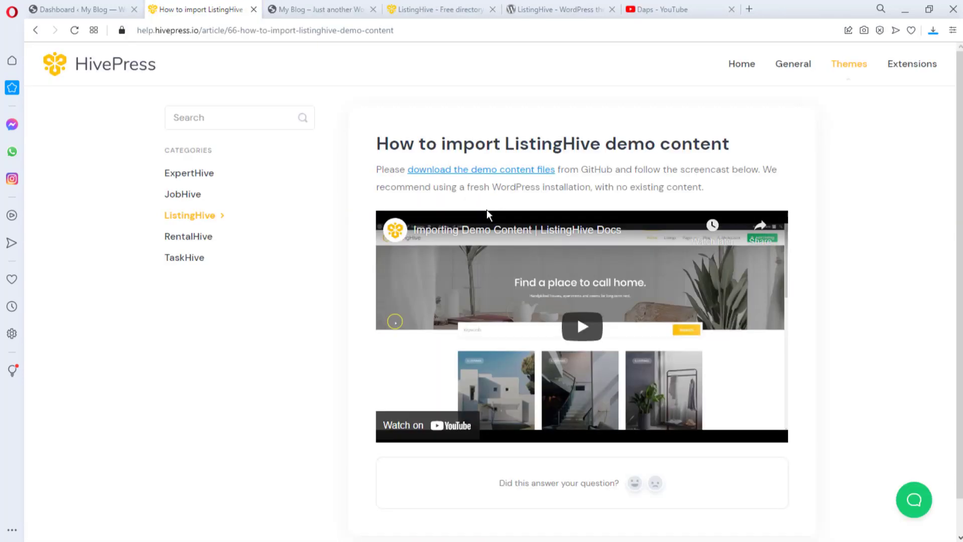
{"action": "left_click", "coordinate": [933, 31]}
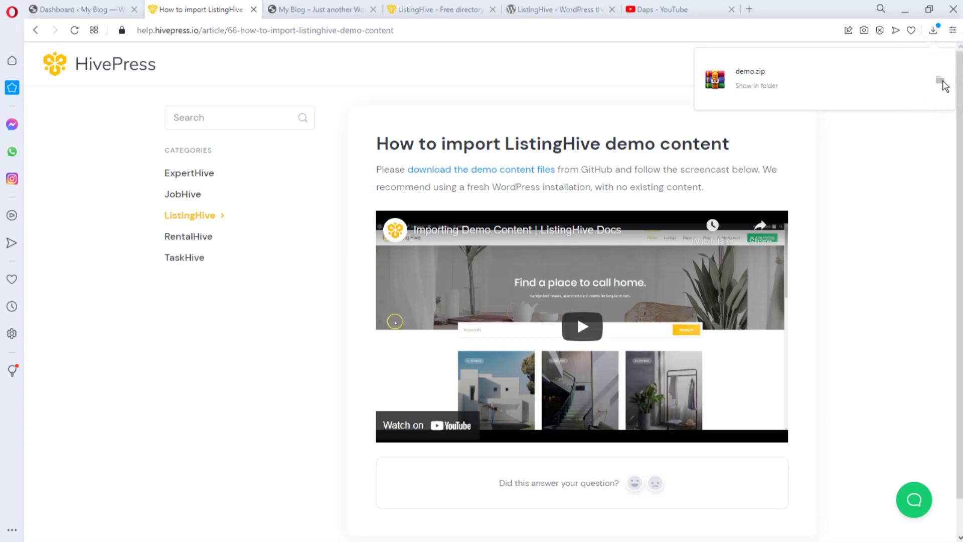
{"action": "left_click", "coordinate": [939, 82]}
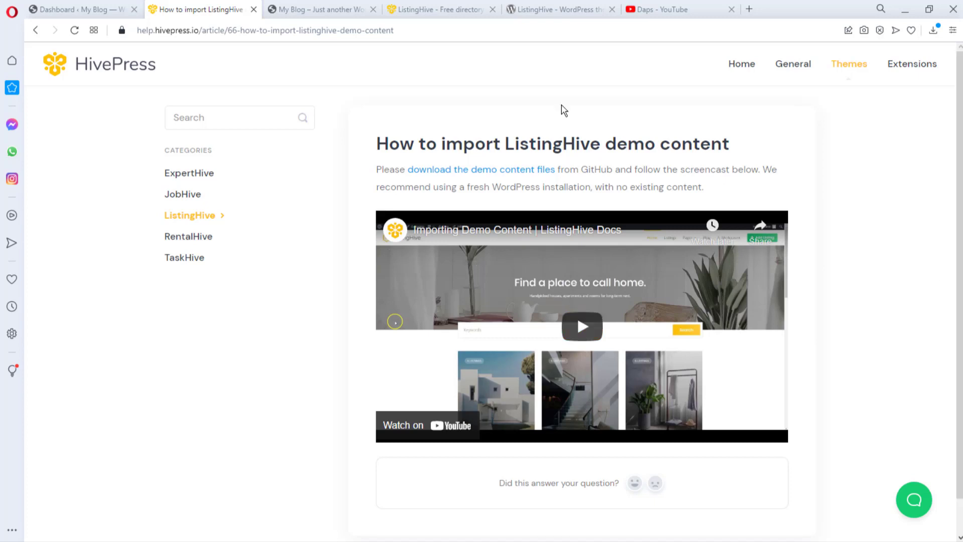
Return to the WordPress dashboard, search the plugins for "one click demo", then install and activate One Click Demo Import.
{"action": "left_click", "coordinate": [74, 12]}
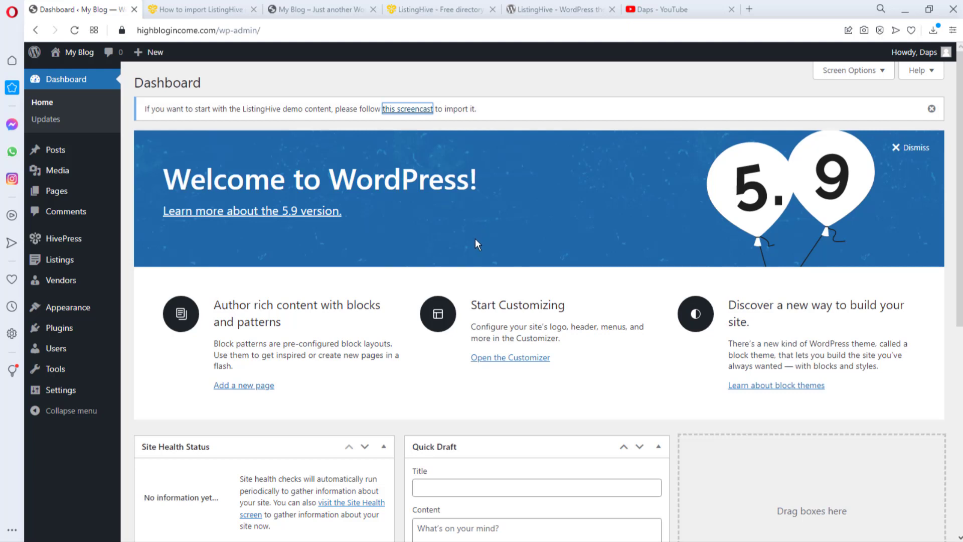
{"action": "left_click", "coordinate": [134, 345]}
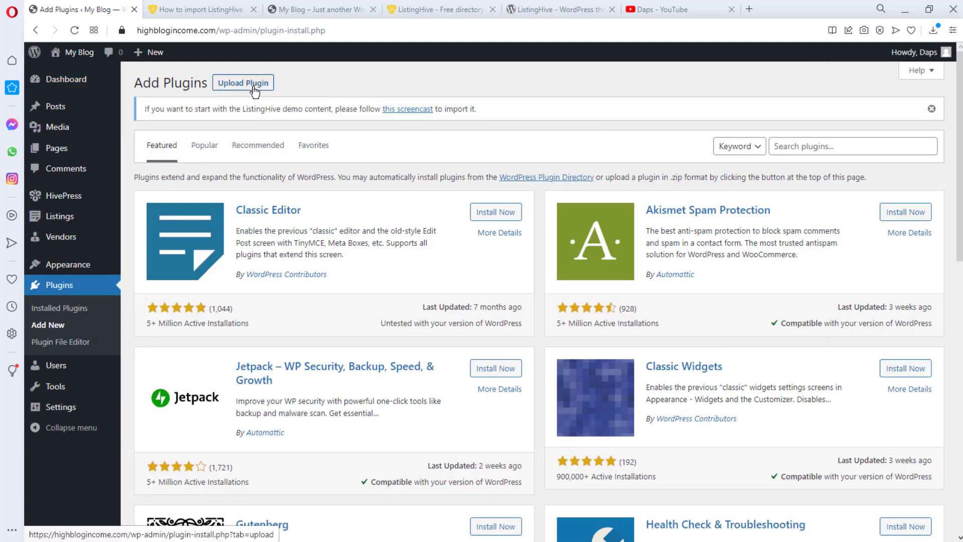
{"action": "left_click", "coordinate": [785, 145]}
{"action": "type", "text": "one click demo"}
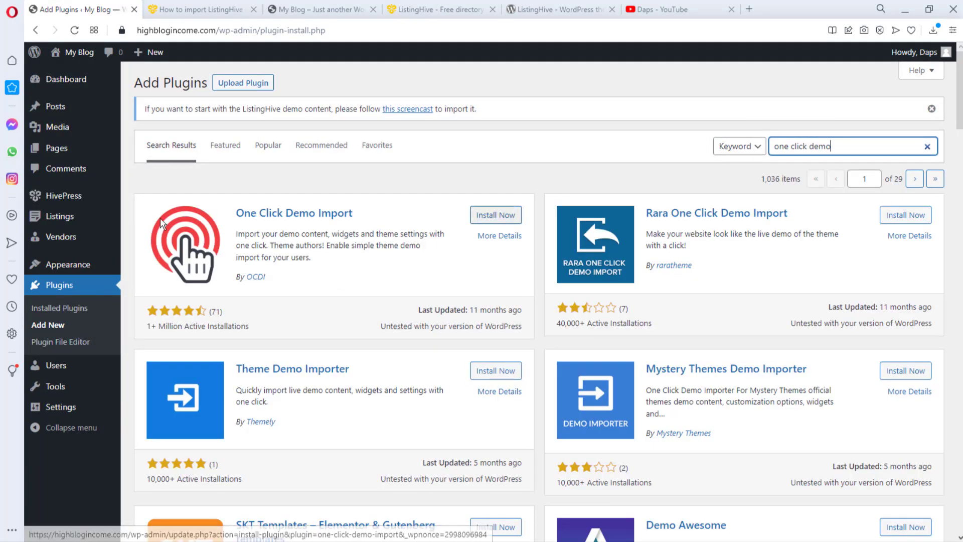
{"action": "left_click", "coordinate": [493, 215]}
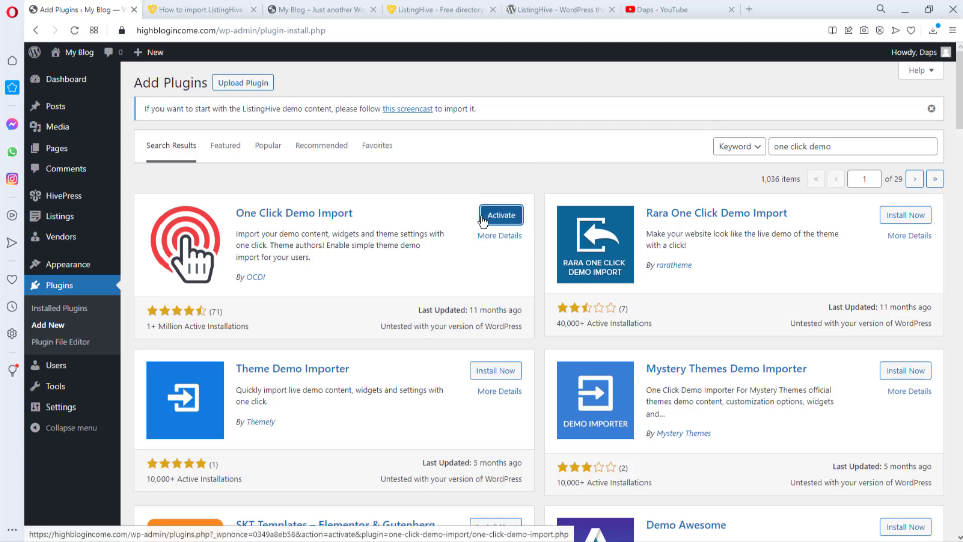
{"action": "left_click", "coordinate": [489, 217]}
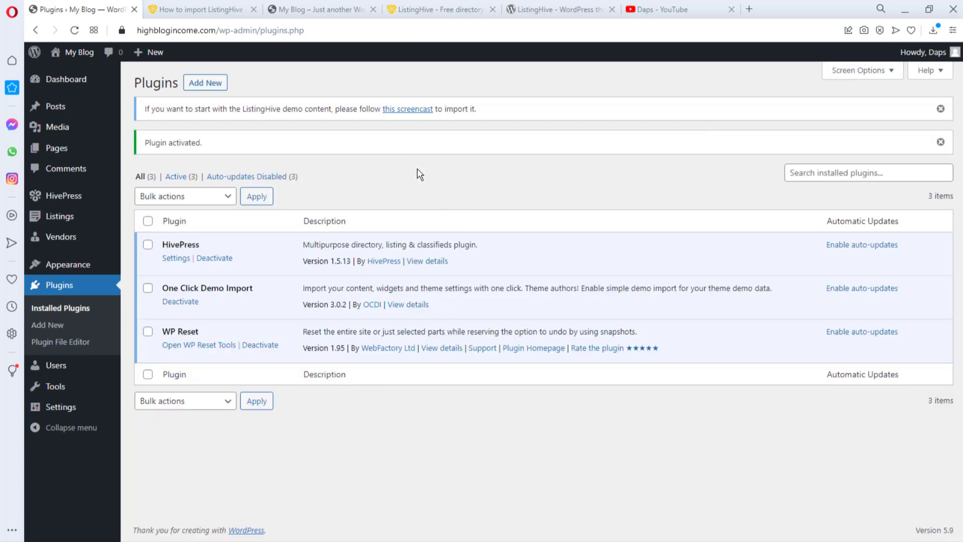
Open the Import Demo Data page and bring up its Manual Demo File Import section.
{"action": "mouse_move", "coordinate": [60, 266]}
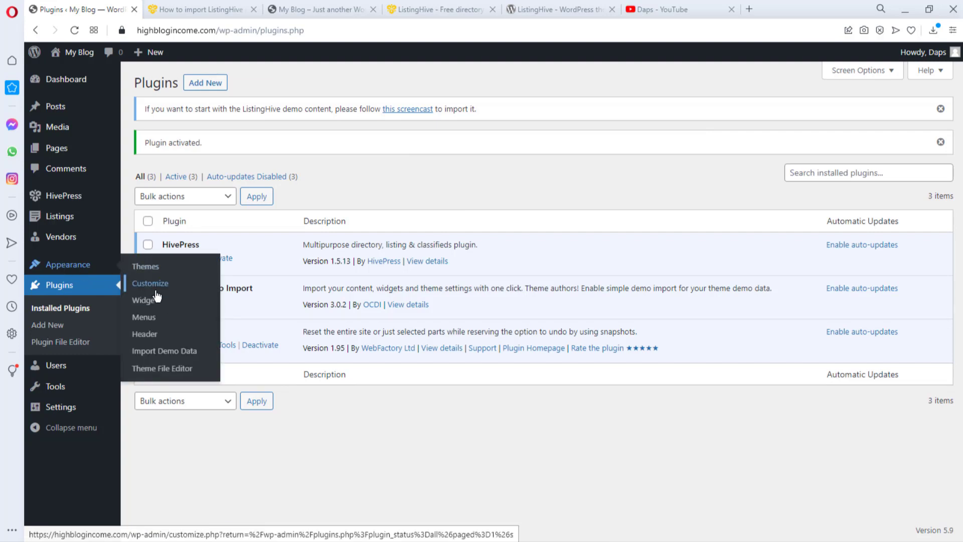
{"action": "left_click", "coordinate": [156, 356]}
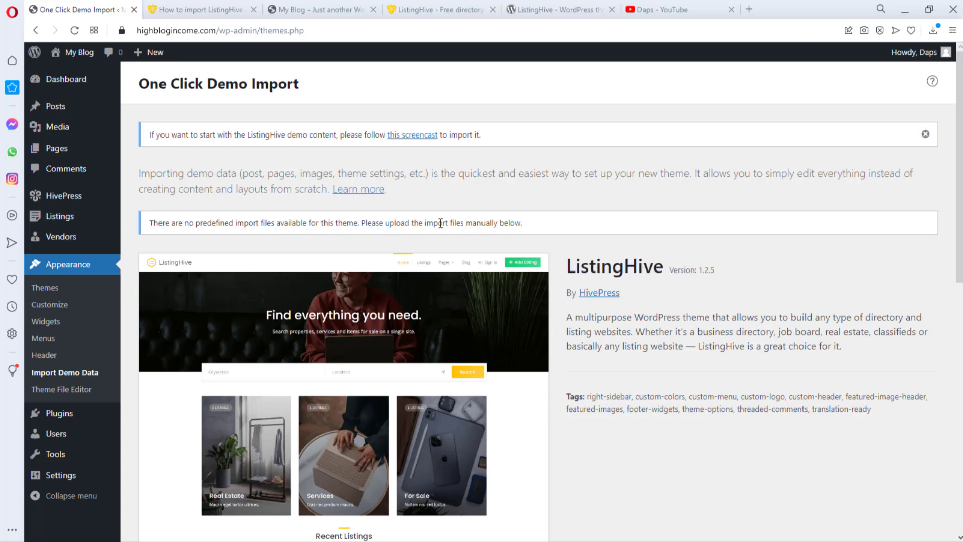
{"action": "scroll", "coordinate": [532, 237], "scroll_direction": "down", "scroll_amount": 5}
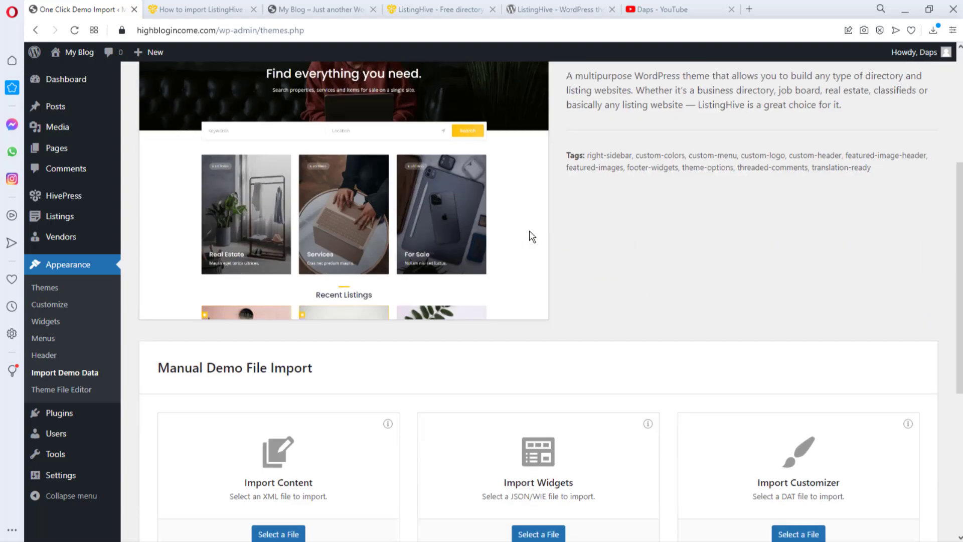
{"action": "scroll", "coordinate": [532, 237], "scroll_direction": "down", "scroll_amount": 5}
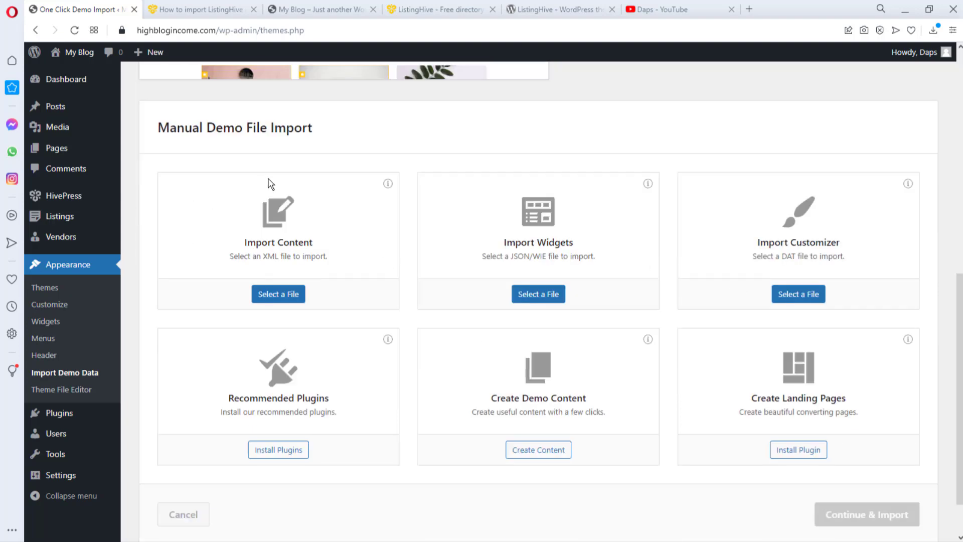
Select the content XML file from the Downloads demo folder as the content import file.
{"action": "left_click", "coordinate": [274, 296]}
{"action": "left_click", "coordinate": [411, 451]}
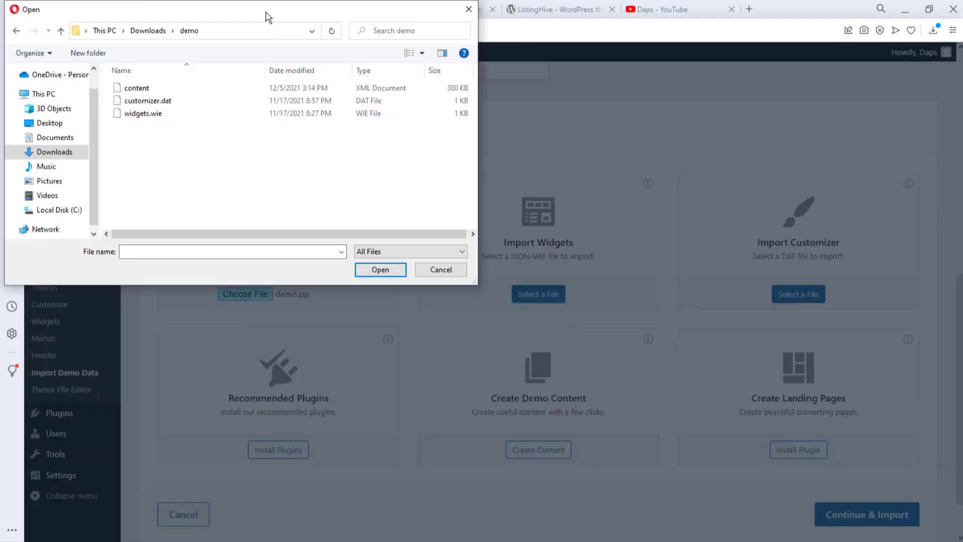
{"action": "left_click_drag", "start_coordinate": [266, 15], "coordinate": [340, 342]}
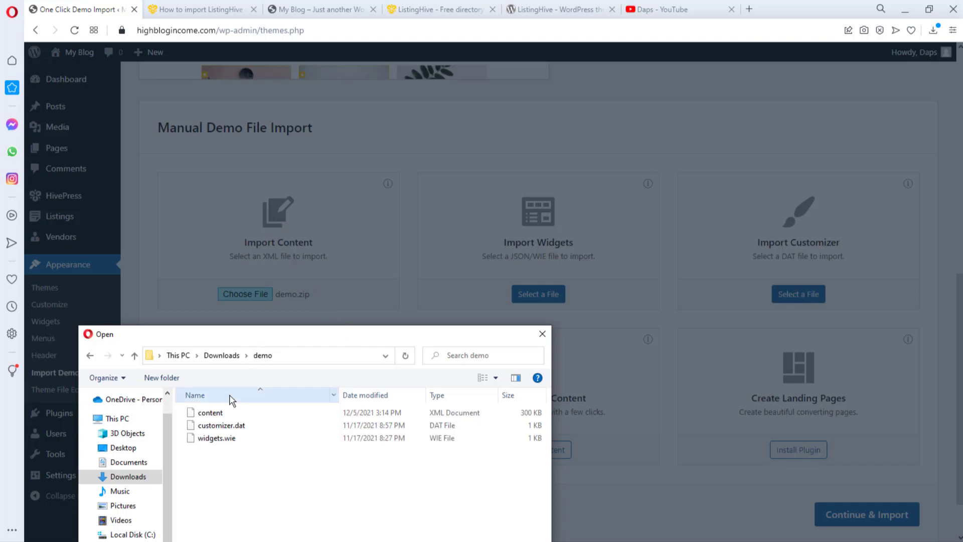
{"action": "left_click", "coordinate": [253, 281]}
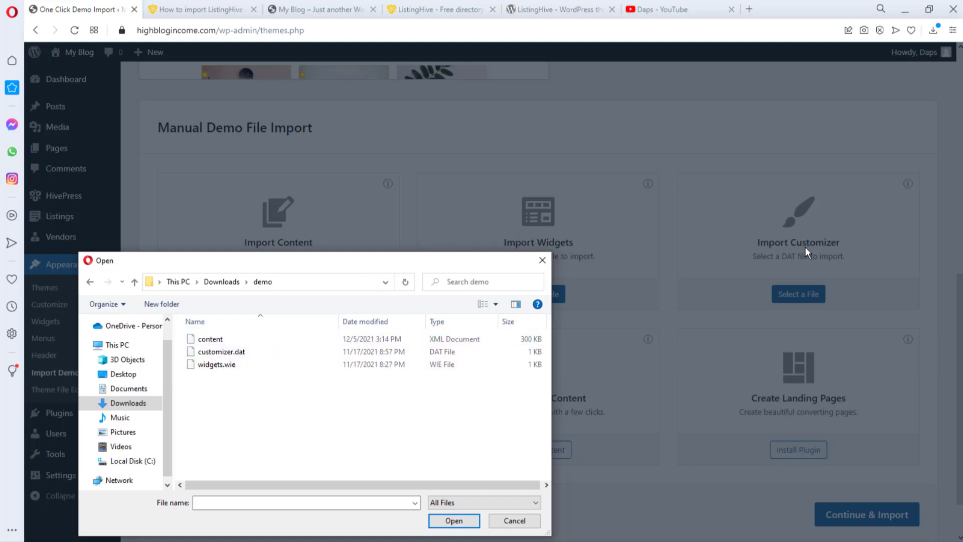
{"action": "left_click", "coordinate": [213, 339]}
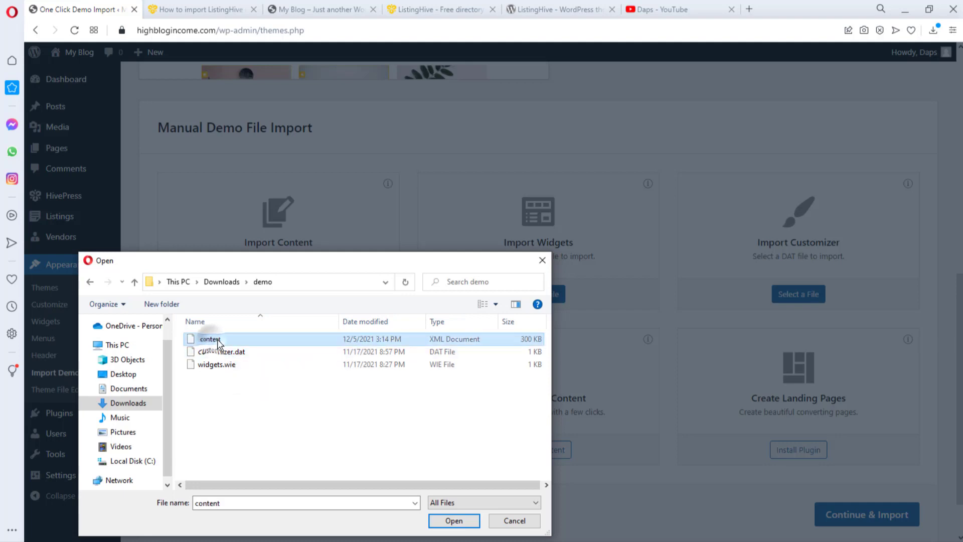
{"action": "left_click", "coordinate": [454, 520]}
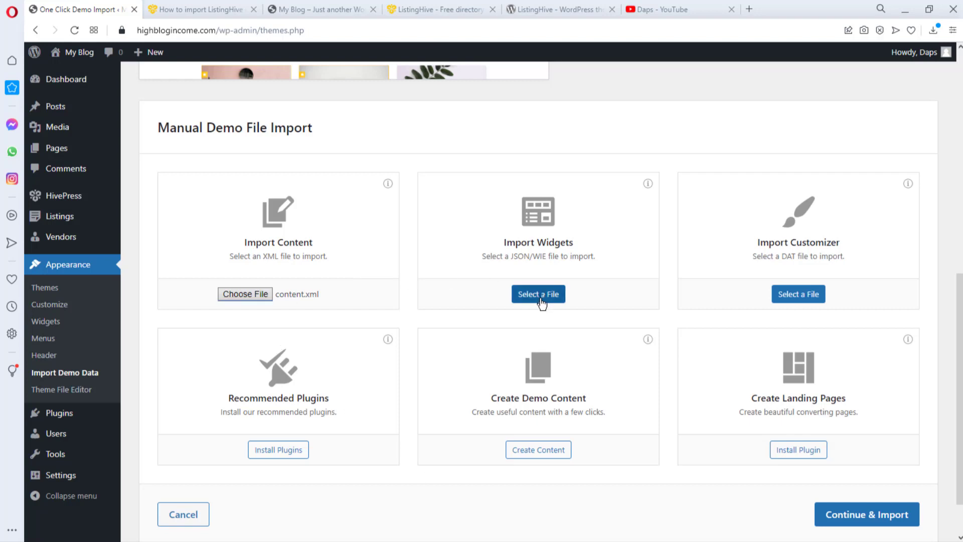
Select customizer.dat from the demo folder as the widgets import file.
{"action": "left_click", "coordinate": [541, 300]}
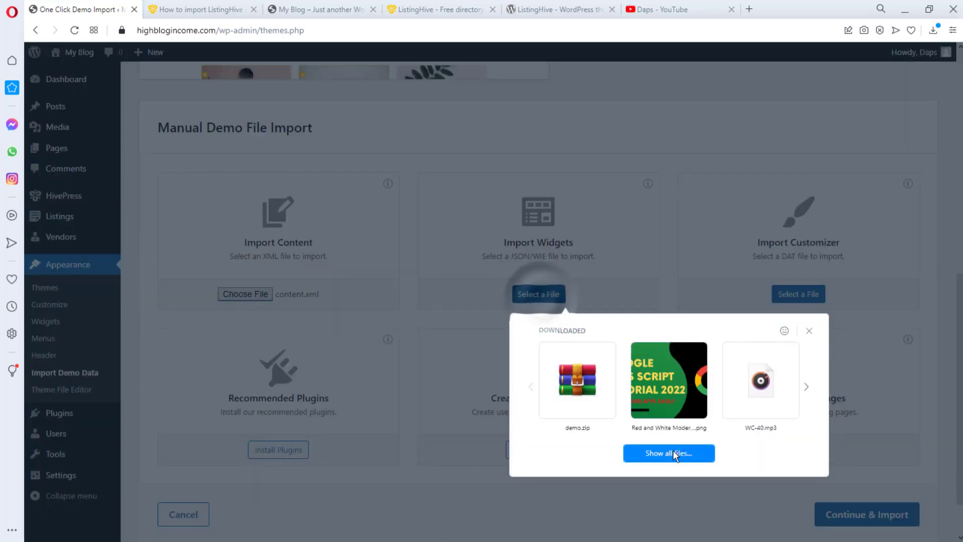
{"action": "left_click", "coordinate": [673, 451]}
{"action": "double_click", "coordinate": [222, 351]}
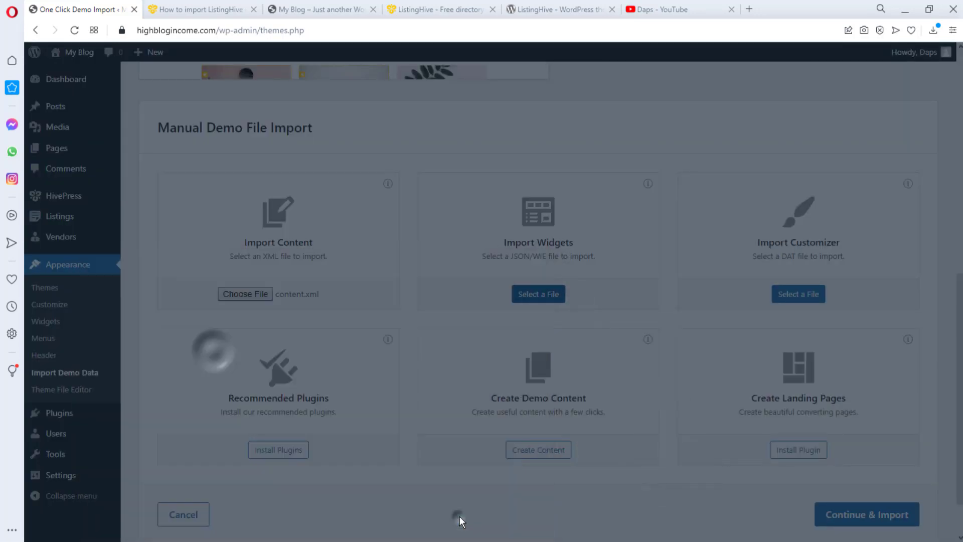
Select customizer.dat from the demo folder as the Customizer import file.
{"action": "left_click", "coordinate": [799, 295]}
{"action": "left_click", "coordinate": [806, 456]}
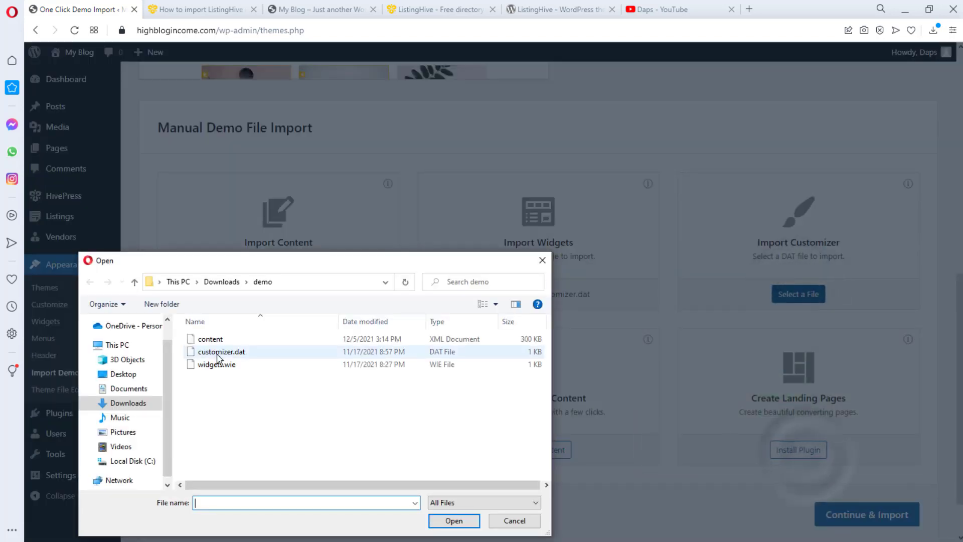
{"action": "left_click", "coordinate": [222, 351]}
{"action": "left_click", "coordinate": [446, 522]}
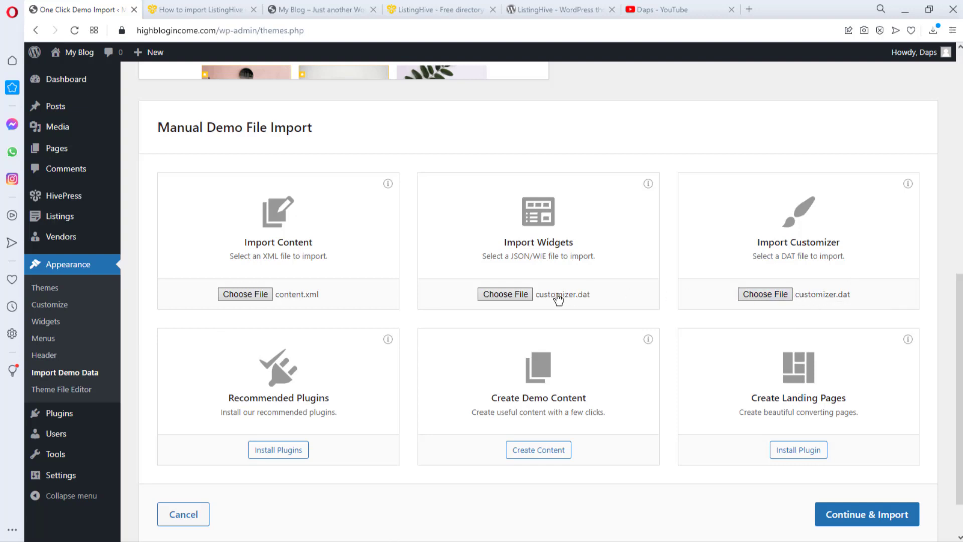
Replace the widgets import file with widgets.wie from the demo folder and run the demo import.
{"action": "left_click", "coordinate": [520, 297]}
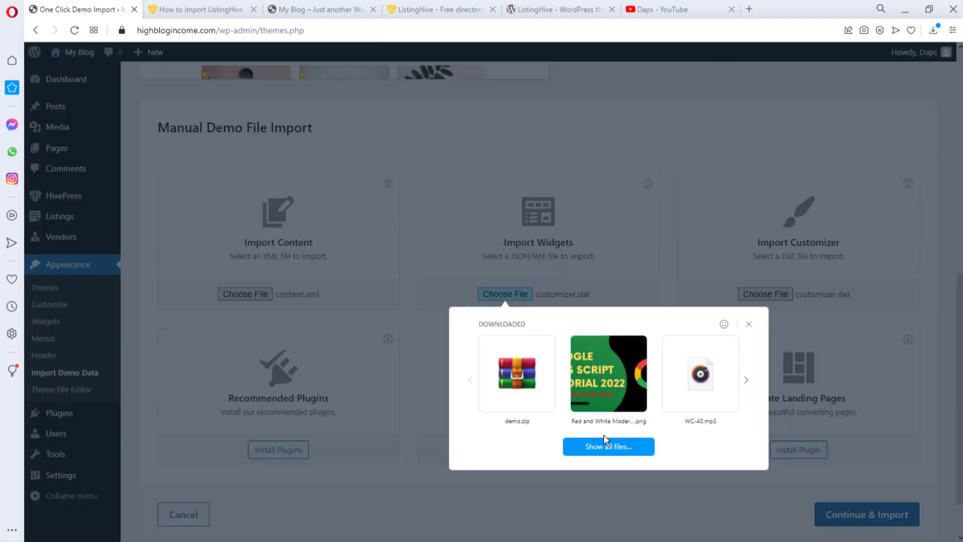
{"action": "left_click", "coordinate": [604, 443]}
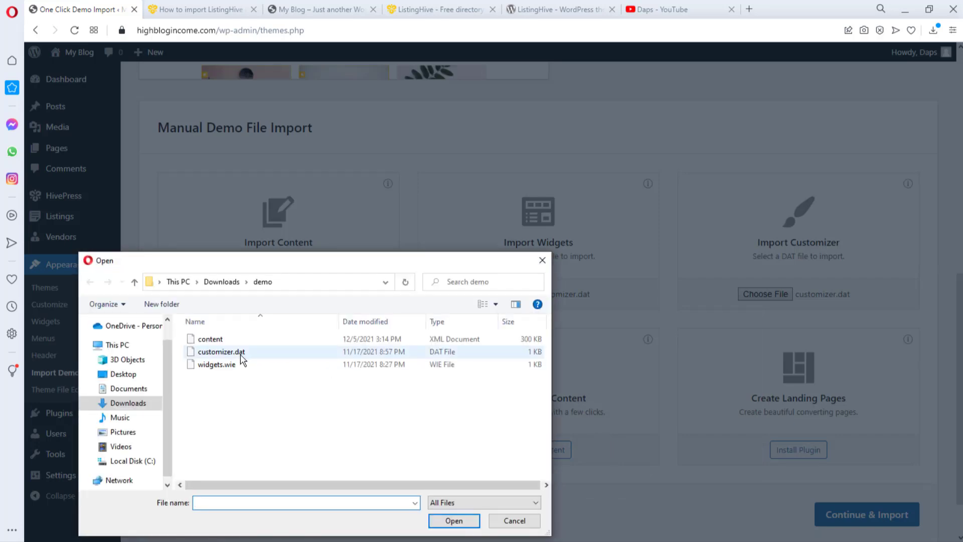
{"action": "left_click", "coordinate": [224, 364]}
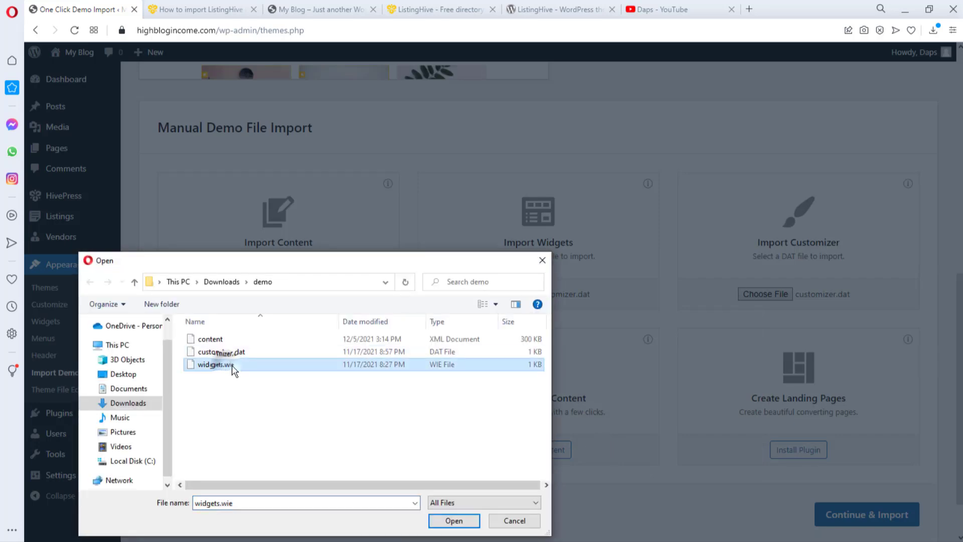
{"action": "left_click", "coordinate": [452, 521]}
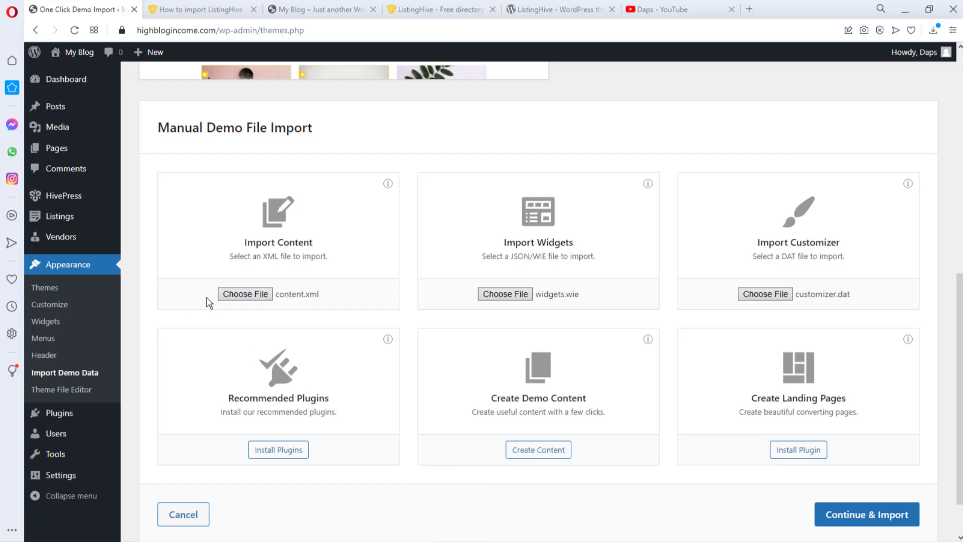
{"action": "scroll", "coordinate": [426, 476], "scroll_direction": "down", "scroll_amount": 2}
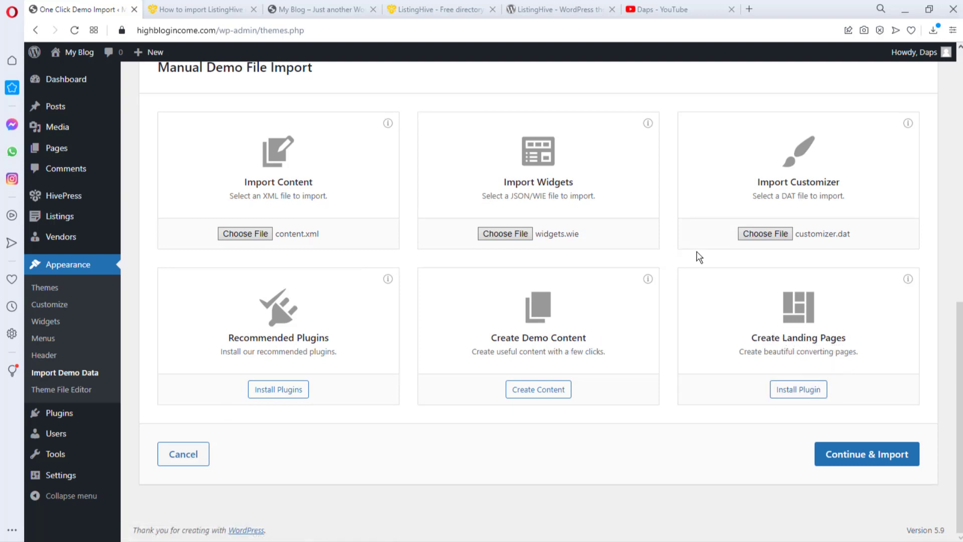
{"action": "left_click", "coordinate": [875, 453]}
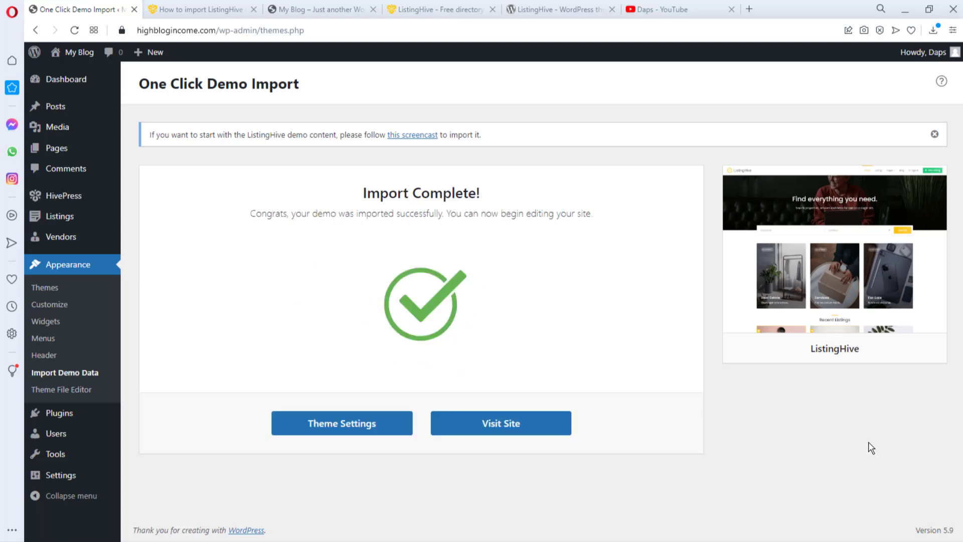
Close the help article, then reload the site's front page and look through the imported demo content.
{"action": "left_click", "coordinate": [253, 9]}
{"action": "left_click", "coordinate": [209, 9]}
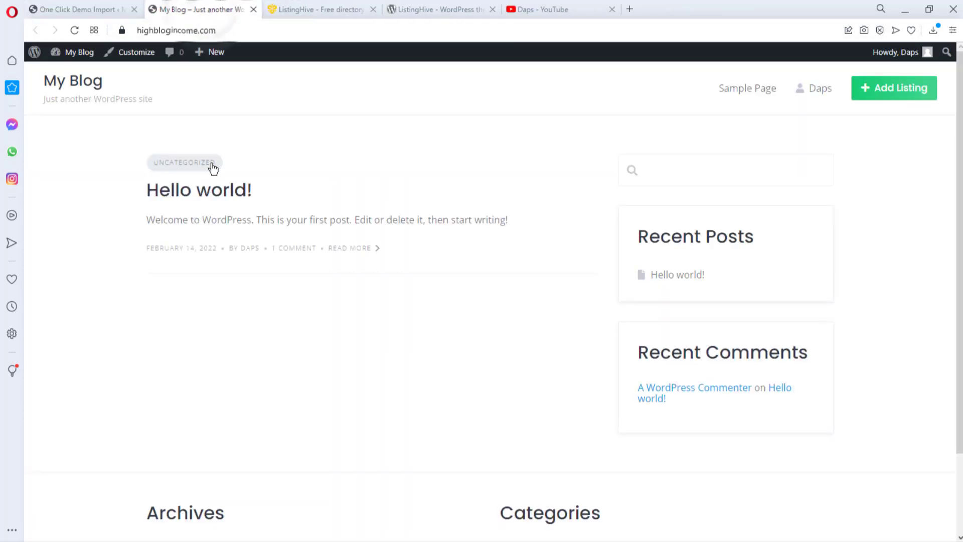
{"action": "left_click", "coordinate": [75, 30]}
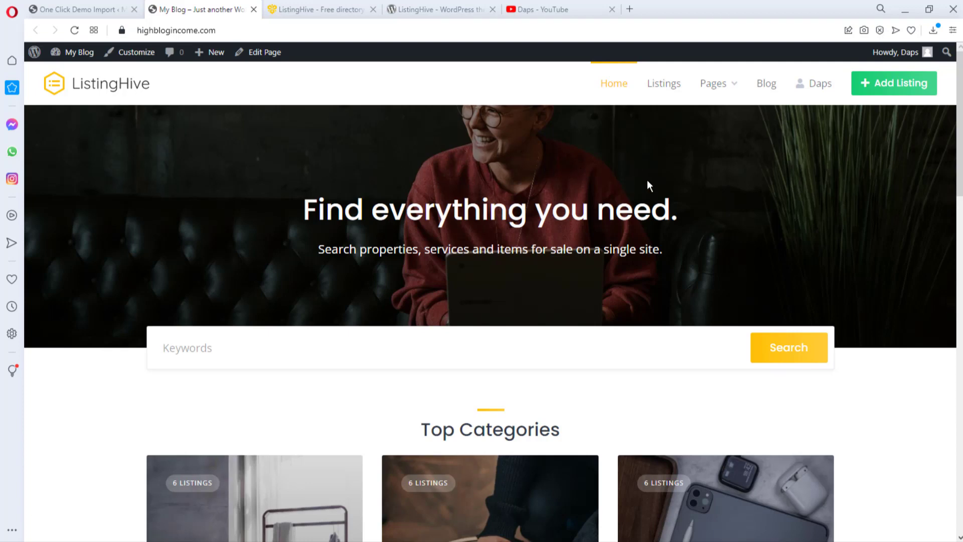
{"action": "scroll", "coordinate": [648, 181], "scroll_direction": "down", "scroll_amount": 10}
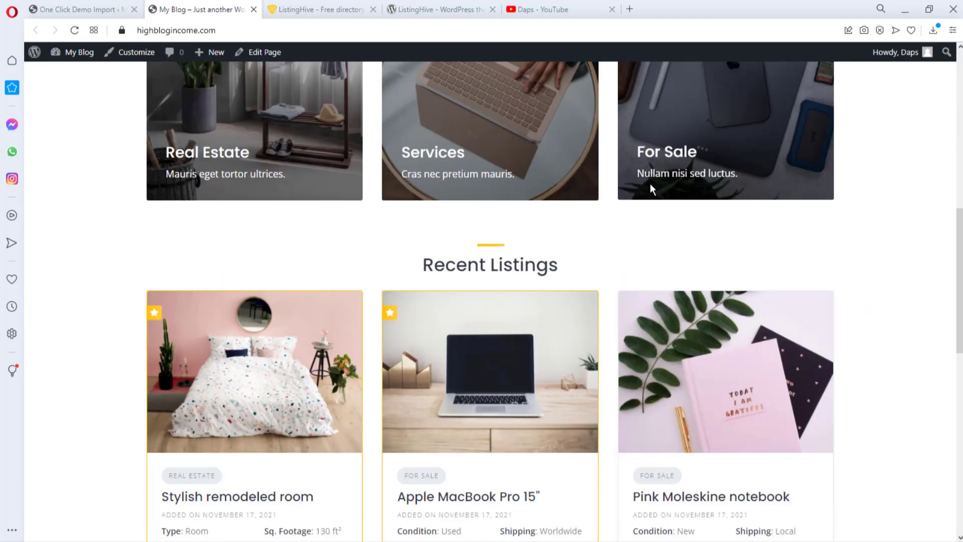
Look through the front page's recent listings and footer, and return to its header.
{"action": "scroll", "coordinate": [651, 186], "scroll_direction": "down", "scroll_amount": 10}
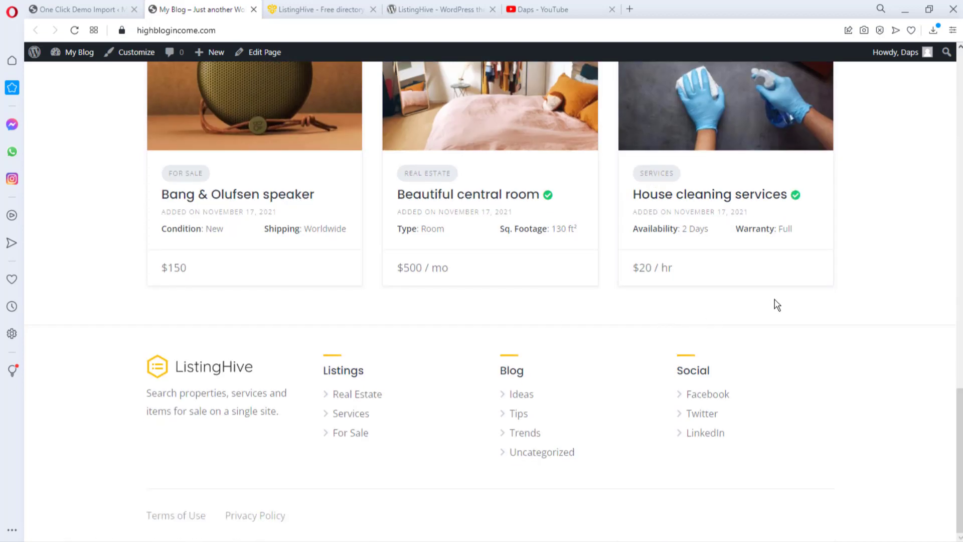
{"action": "scroll", "coordinate": [819, 315], "scroll_direction": "up", "scroll_amount": 20}
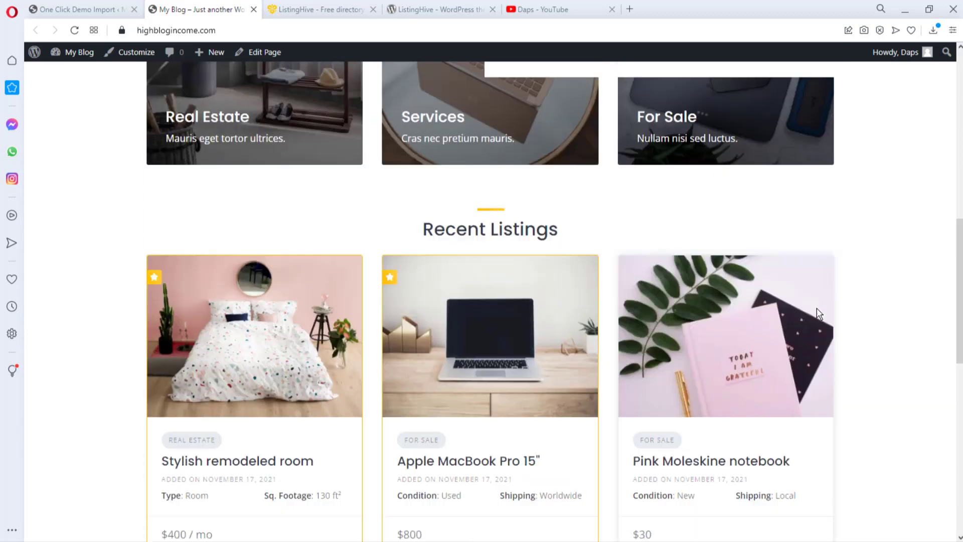
{"action": "scroll", "coordinate": [817, 311], "scroll_direction": "up", "scroll_amount": 3}
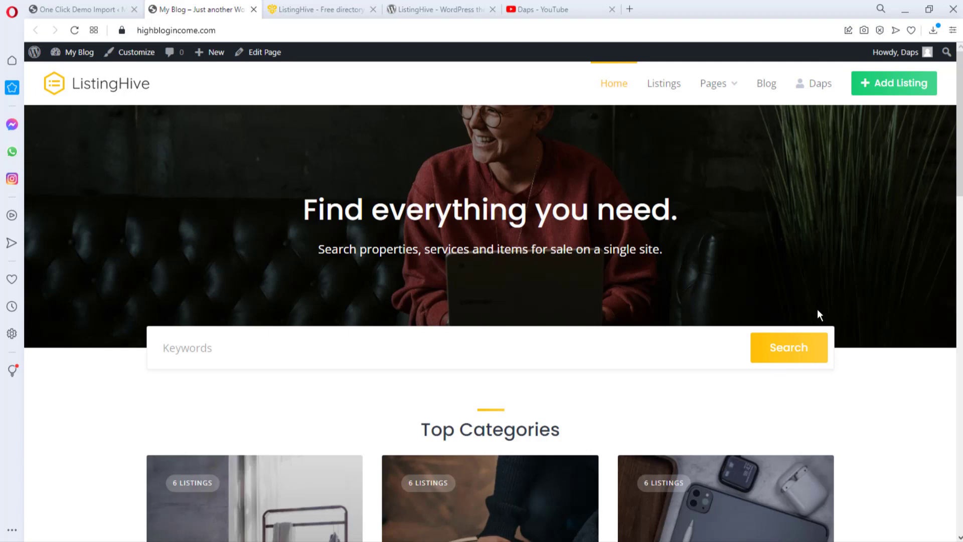
Open the site in the theme Customizer and look through the homepage preview.
{"action": "key", "text": "ctrl+Tab"}
{"action": "left_click", "coordinate": [338, 426]}
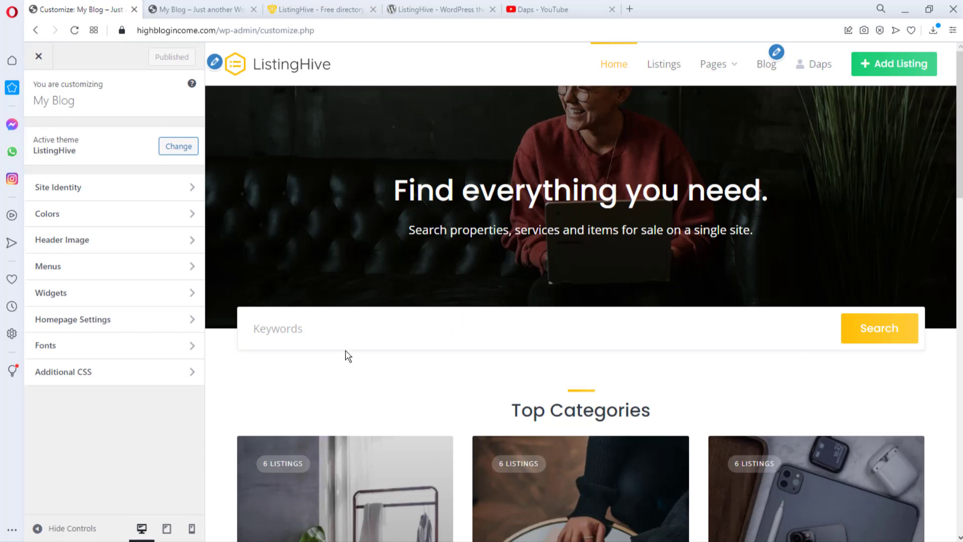
{"action": "scroll", "coordinate": [361, 317], "scroll_direction": "down", "scroll_amount": 15}
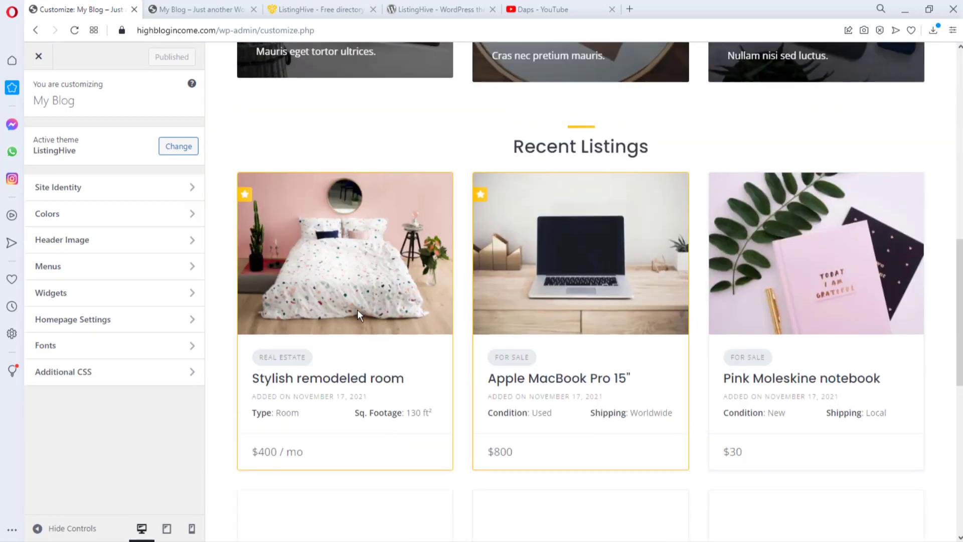
{"action": "scroll", "coordinate": [358, 316], "scroll_direction": "up", "scroll_amount": 8}
{"action": "scroll", "coordinate": [358, 316], "scroll_direction": "up", "scroll_amount": 8}
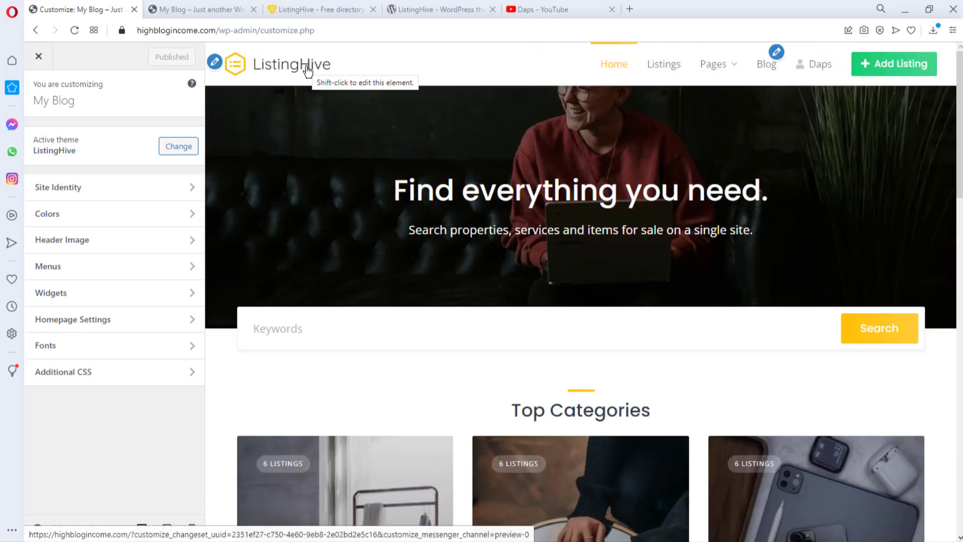
Review the logo and site identity settings, switching Display Site Title and Tagline off and back on.
{"action": "left_click", "coordinate": [215, 65]}
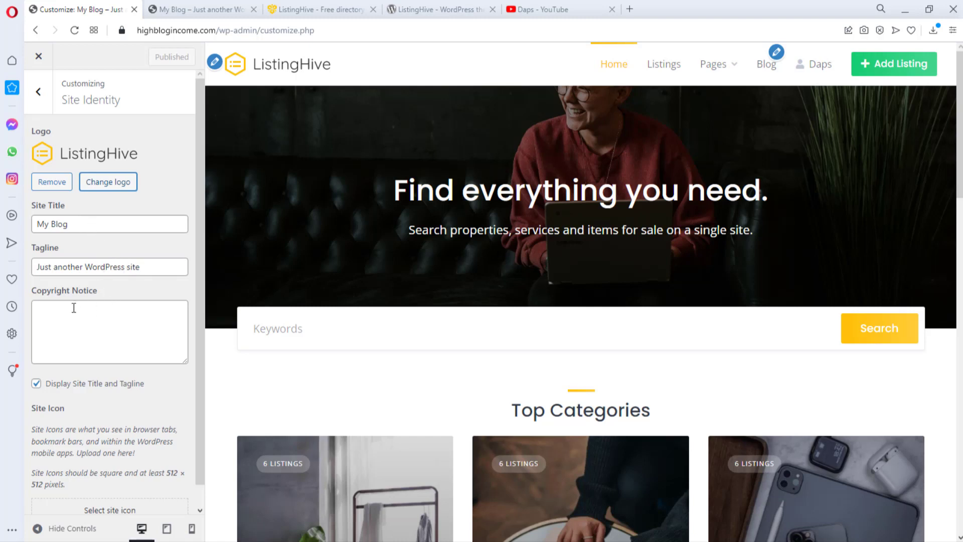
{"action": "scroll", "coordinate": [75, 309], "scroll_direction": "down", "scroll_amount": 1}
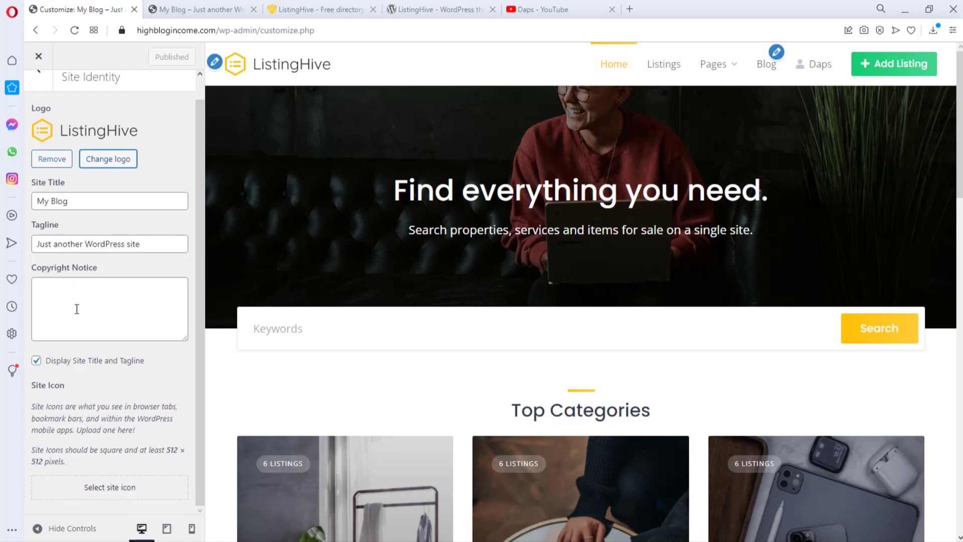
{"action": "left_click", "coordinate": [37, 362]}
{"action": "left_click", "coordinate": [37, 362]}
Open the header navigation's menu location settings and check which menus can be assigned to the header and footer.
{"action": "left_click", "coordinate": [777, 52]}
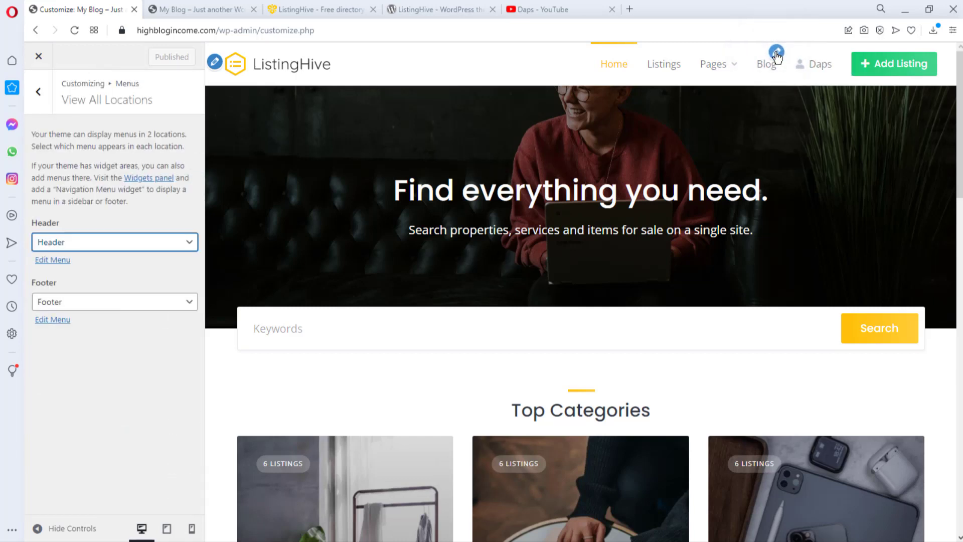
{"action": "left_click", "coordinate": [101, 245]}
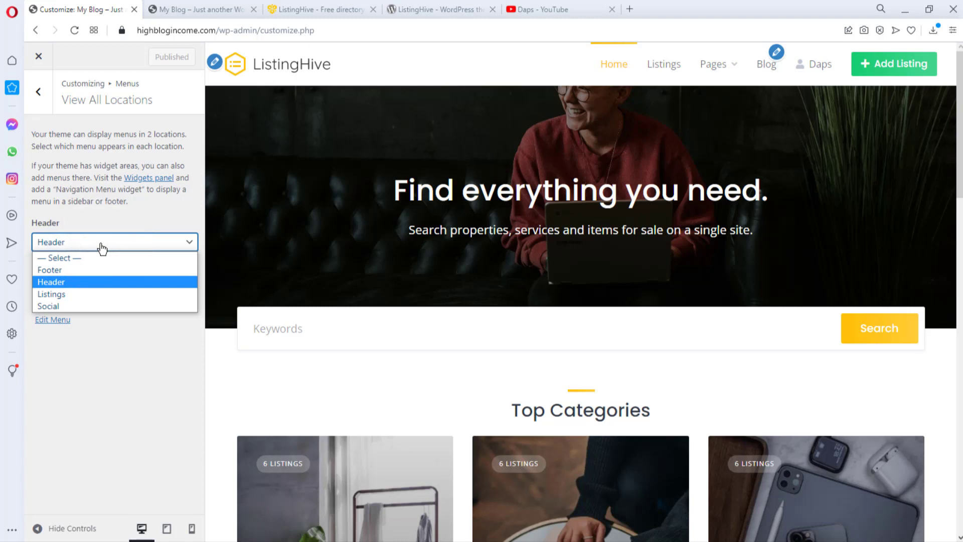
{"action": "left_click", "coordinate": [166, 243]}
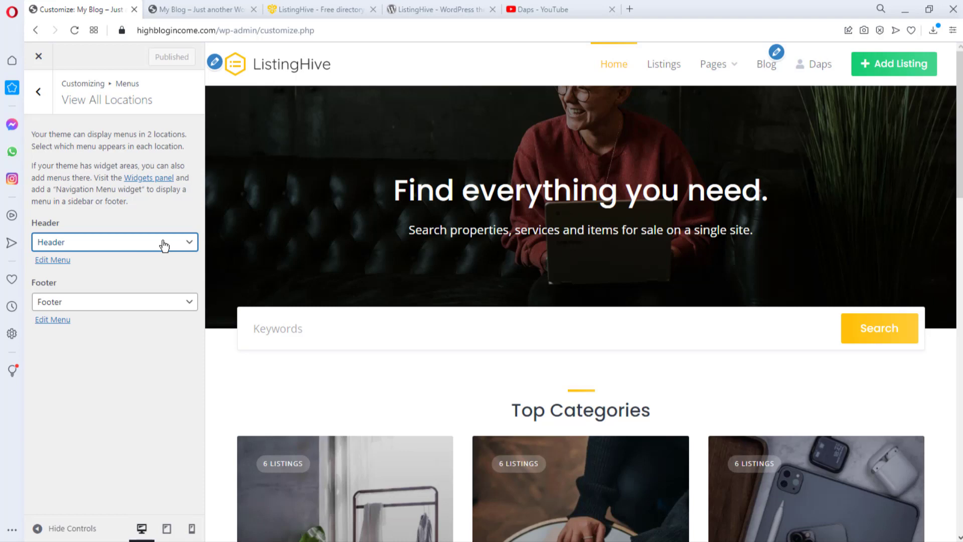
{"action": "left_click", "coordinate": [134, 301]}
{"action": "left_click", "coordinate": [138, 301]}
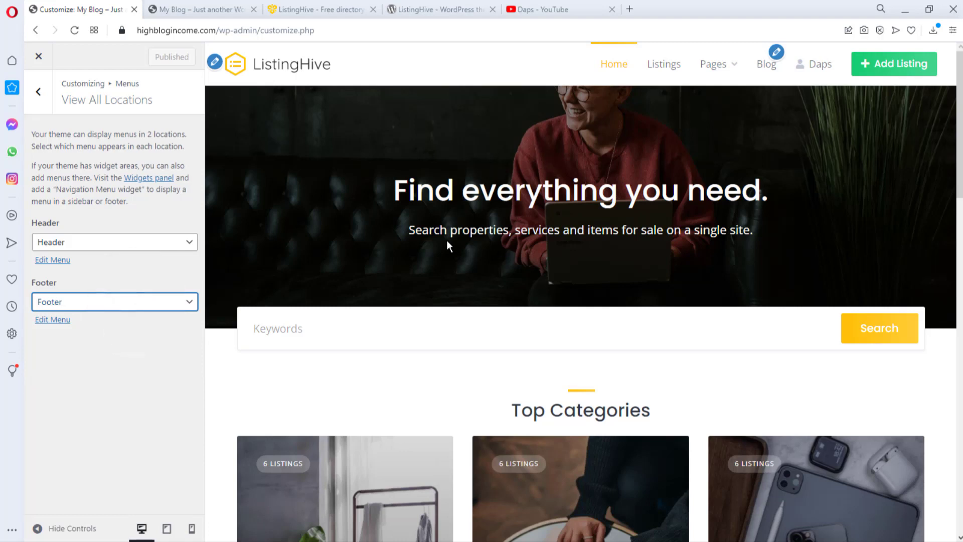
{"action": "mouse_move", "coordinate": [717, 66]}
{"action": "scroll", "coordinate": [624, 140], "scroll_direction": "down", "scroll_amount": 6}
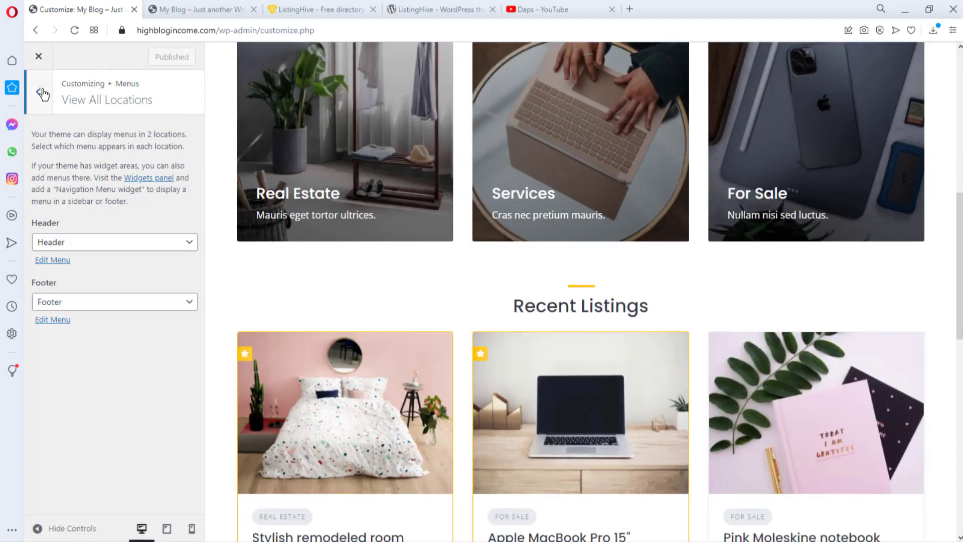
Change the theme's secondary color to purple #9b0c7e in the color settings.
{"action": "left_click", "coordinate": [38, 91]}
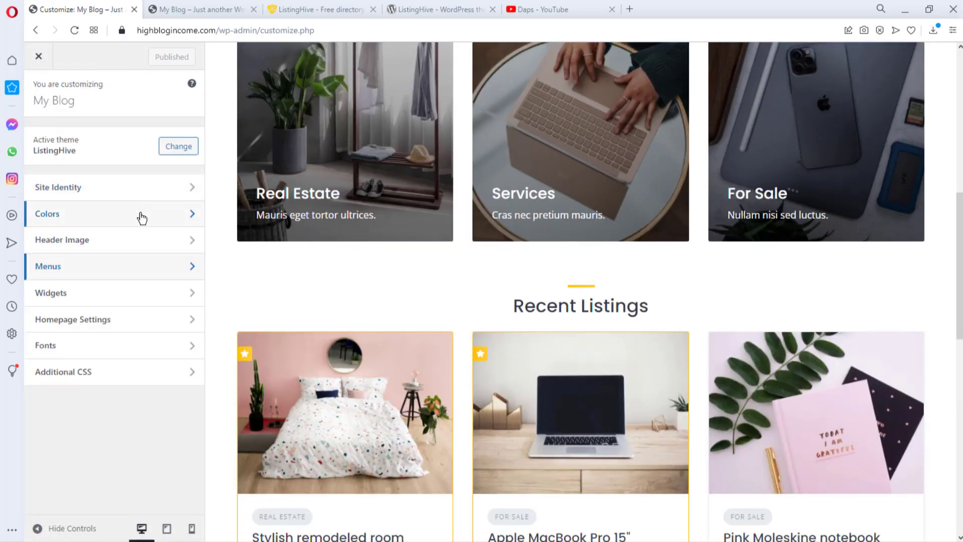
{"action": "left_click", "coordinate": [142, 215]}
{"action": "scroll", "coordinate": [359, 248], "scroll_direction": "up", "scroll_amount": 8}
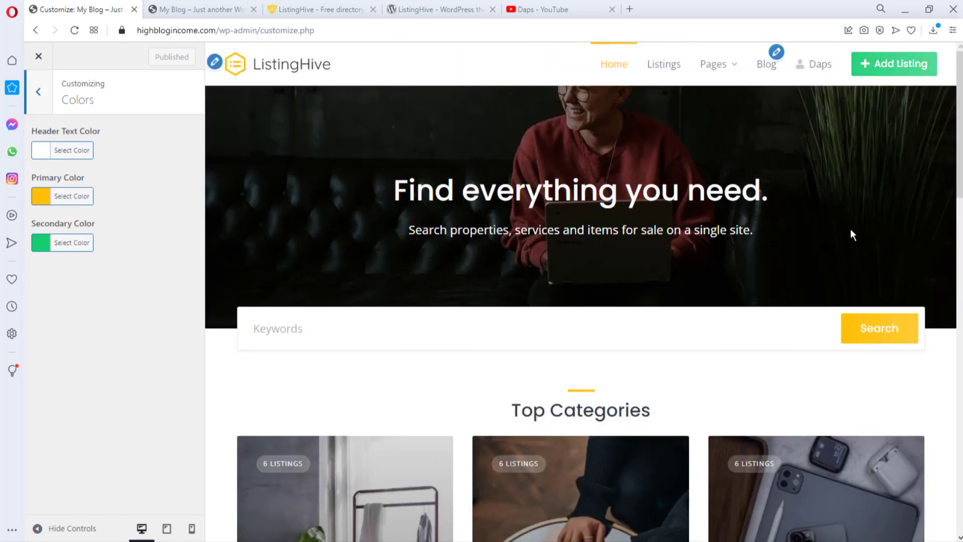
{"action": "left_click", "coordinate": [47, 247]}
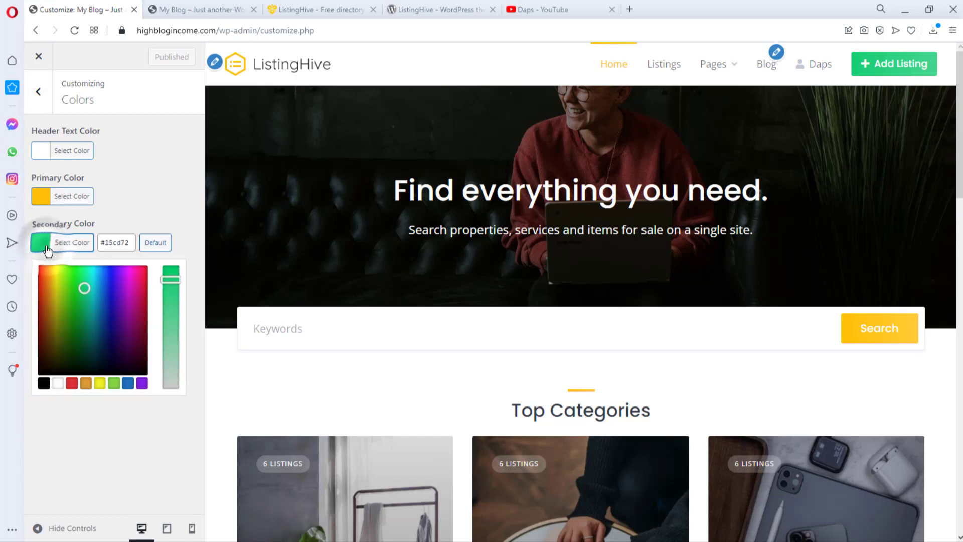
{"action": "left_click", "coordinate": [84, 288]}
{"action": "left_click_drag", "start_coordinate": [131, 284], "coordinate": [134, 309]}
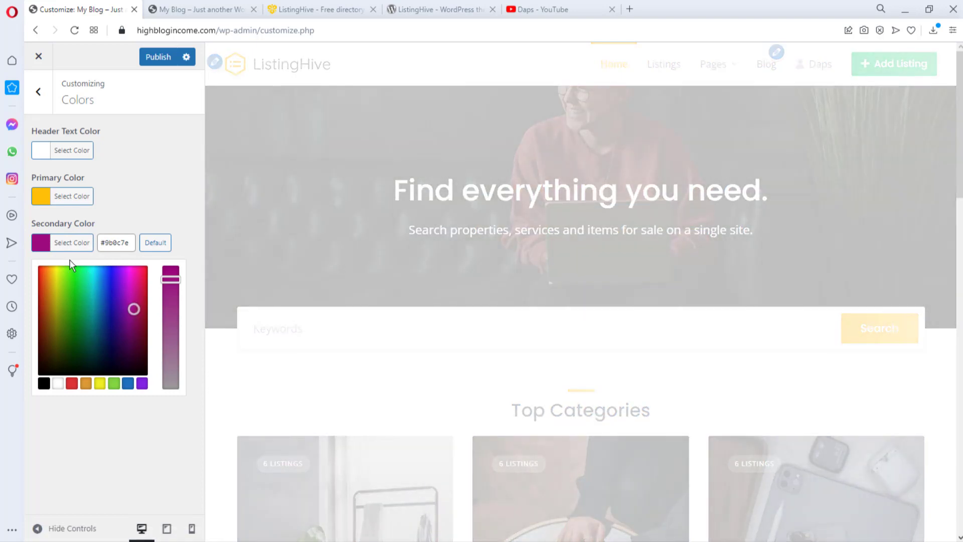
Change the theme's primary color to dark red #9e032c.
{"action": "left_click", "coordinate": [40, 200]}
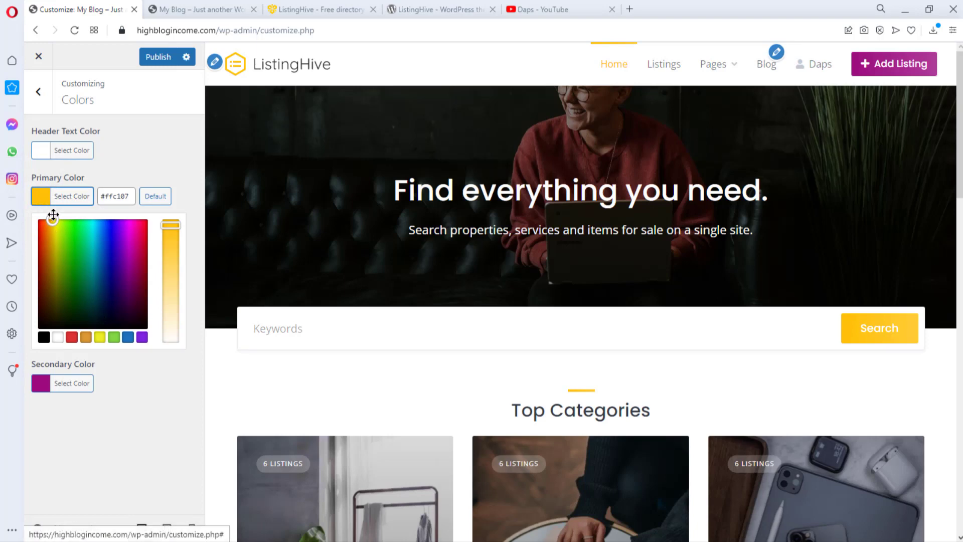
{"action": "left_click_drag", "start_coordinate": [53, 217], "coordinate": [53, 224]}
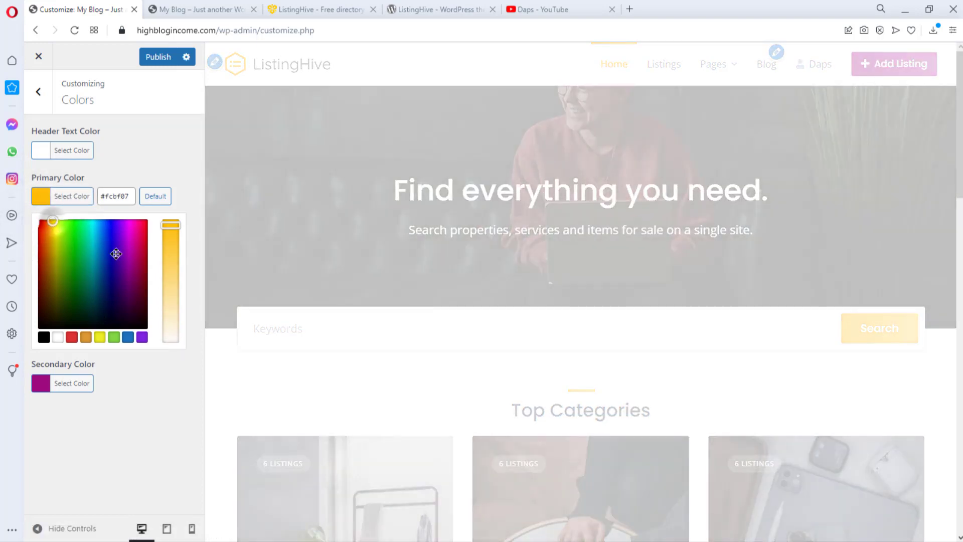
{"action": "left_click_drag", "start_coordinate": [117, 253], "coordinate": [145, 262]}
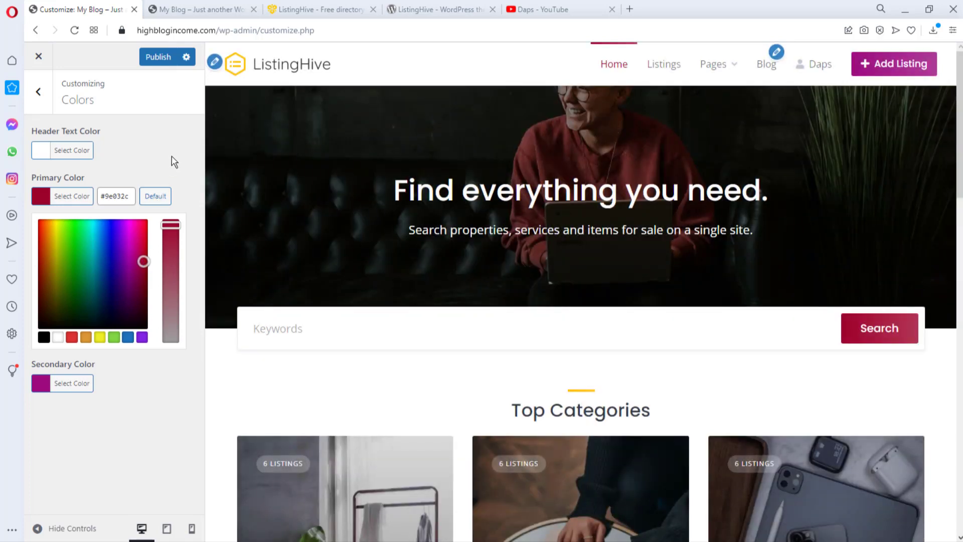
{"action": "left_click", "coordinate": [171, 158]}
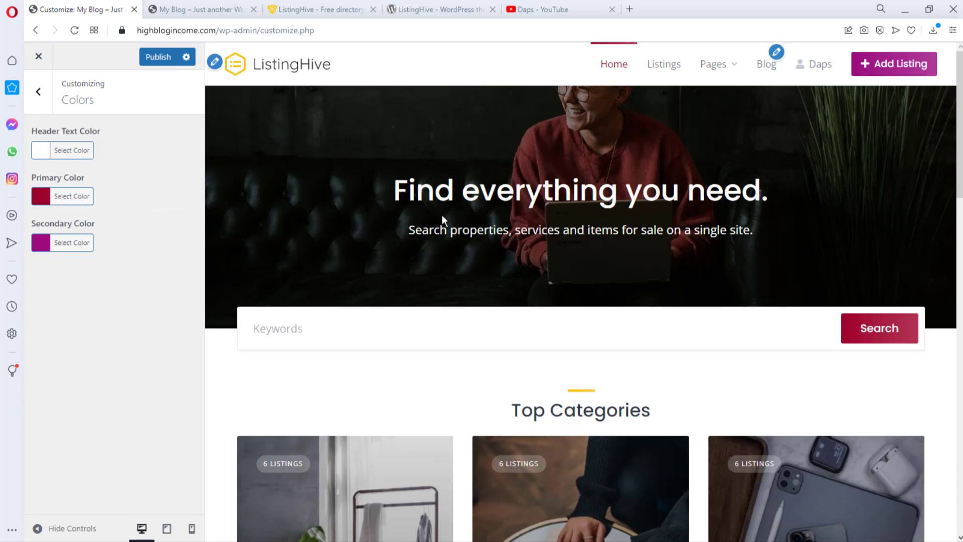
Try black #000000 and purple #8224e3 as the header text color, and restore the default color.
{"action": "left_click", "coordinate": [42, 152]}
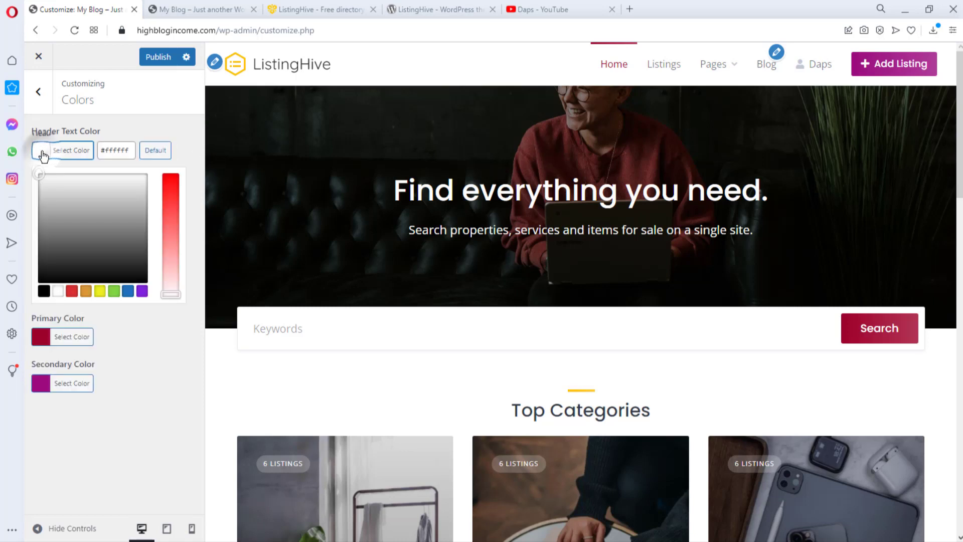
{"action": "left_click", "coordinate": [44, 291]}
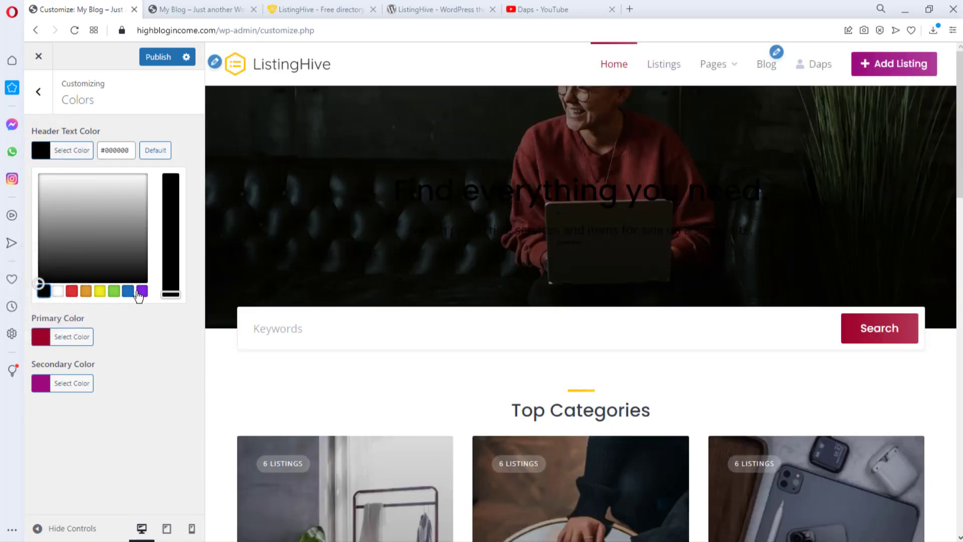
{"action": "left_click", "coordinate": [145, 294]}
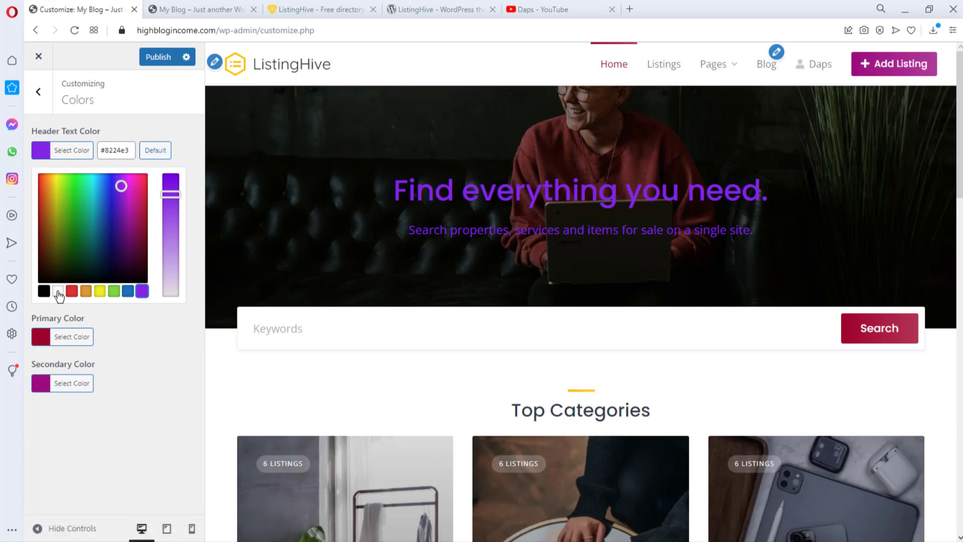
{"action": "left_click", "coordinate": [149, 152]}
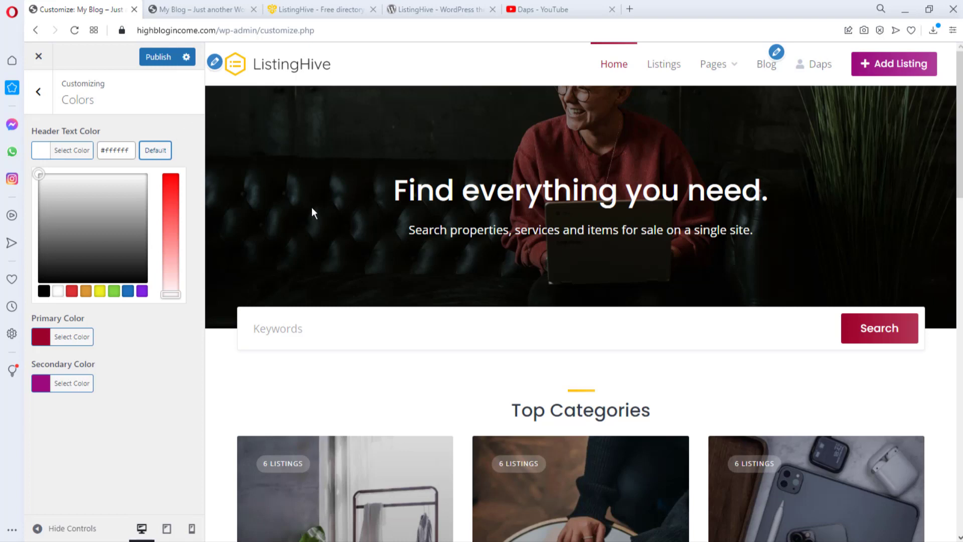
Examine the header image settings, including the options for adding a new image and the parallax effect.
{"action": "left_click", "coordinate": [38, 92]}
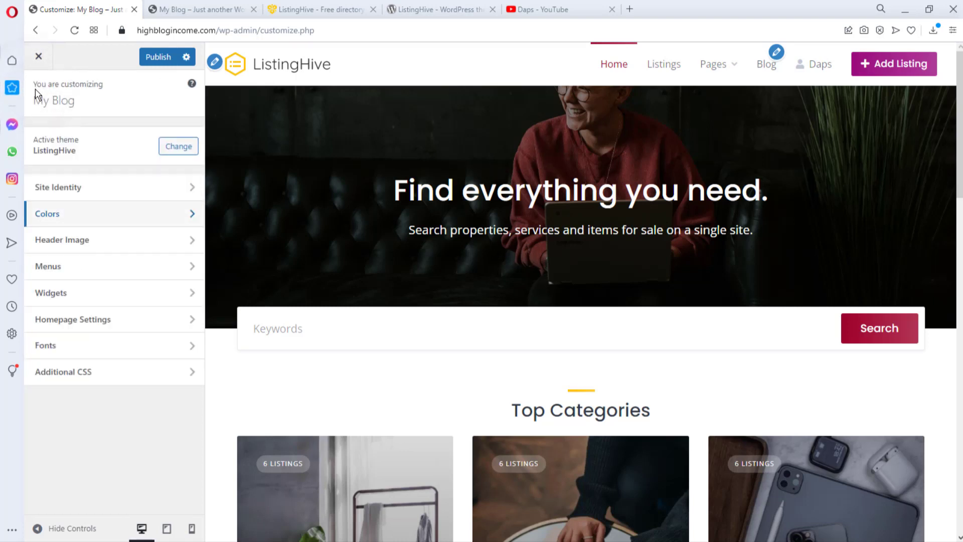
{"action": "left_click", "coordinate": [70, 245]}
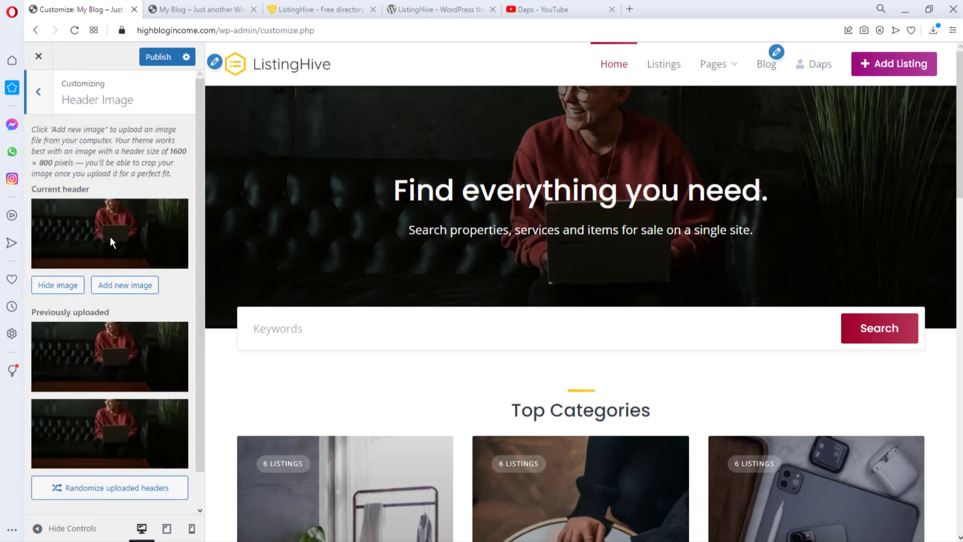
{"action": "scroll", "coordinate": [111, 235], "scroll_direction": "down", "scroll_amount": 1}
{"action": "scroll", "coordinate": [112, 234], "scroll_direction": "down", "scroll_amount": 1}
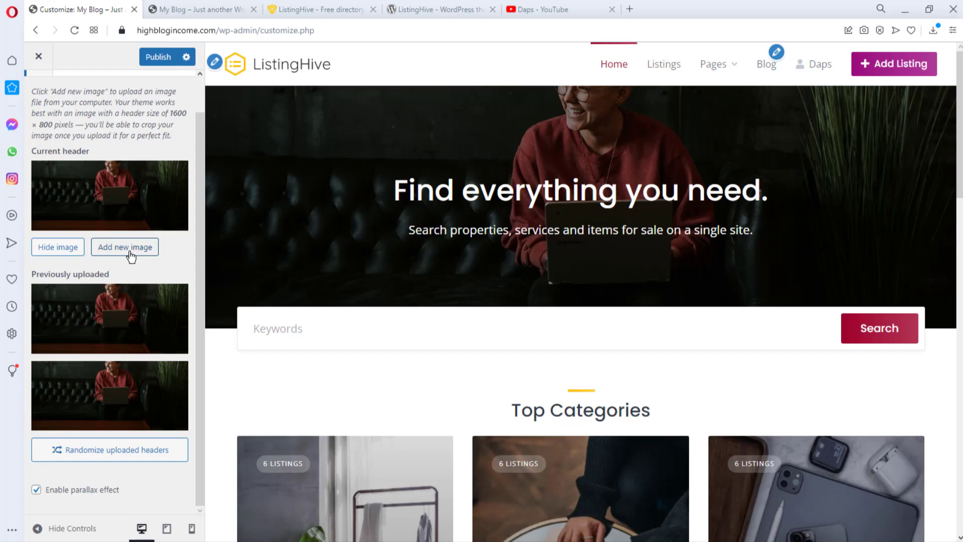
{"action": "scroll", "coordinate": [131, 256], "scroll_direction": "up", "scroll_amount": 2}
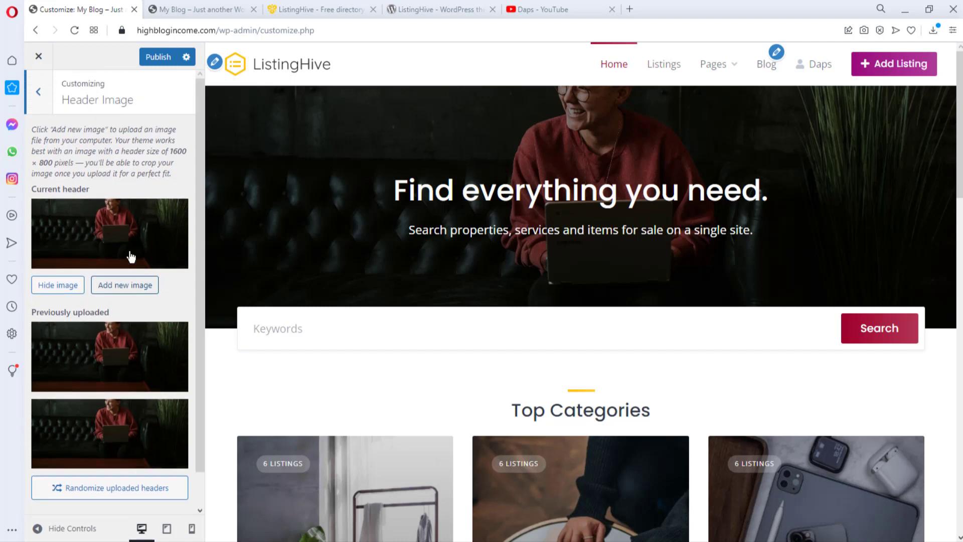
{"action": "left_click", "coordinate": [38, 93]}
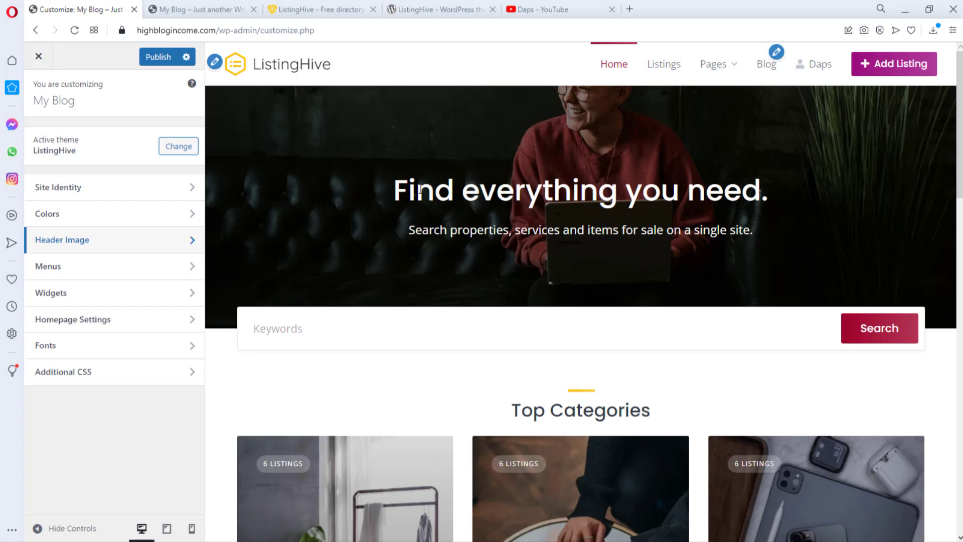
Open the menu location settings from the page footer, and open the footer's Listings menu for editing.
{"action": "scroll", "coordinate": [420, 190], "scroll_direction": "down", "scroll_amount": 2}
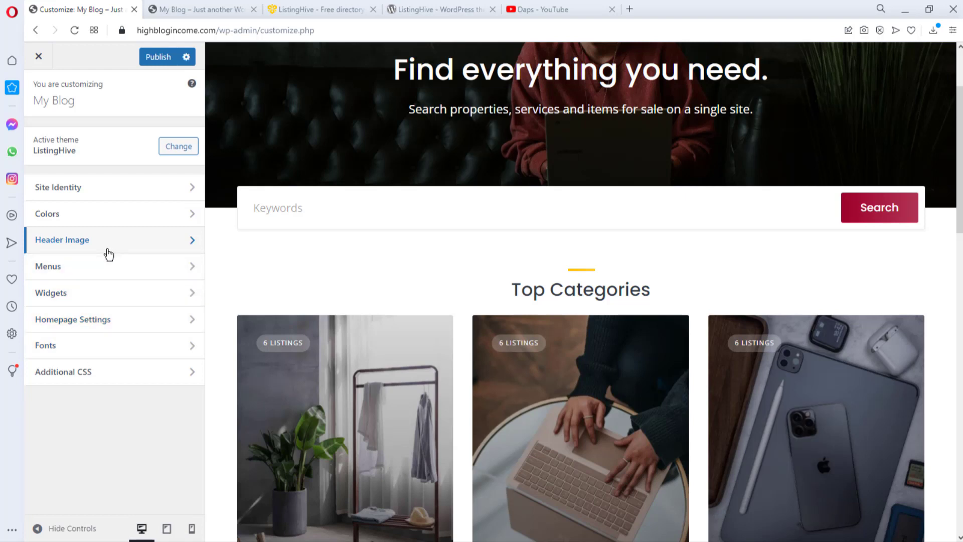
{"action": "scroll", "coordinate": [495, 156], "scroll_direction": "down", "scroll_amount": 10}
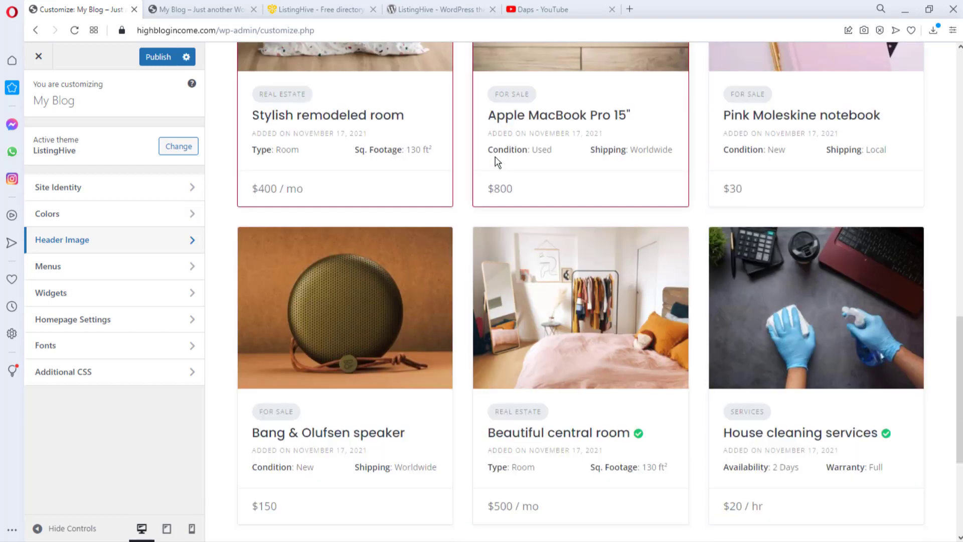
{"action": "scroll", "coordinate": [694, 187], "scroll_direction": "down", "scroll_amount": 5}
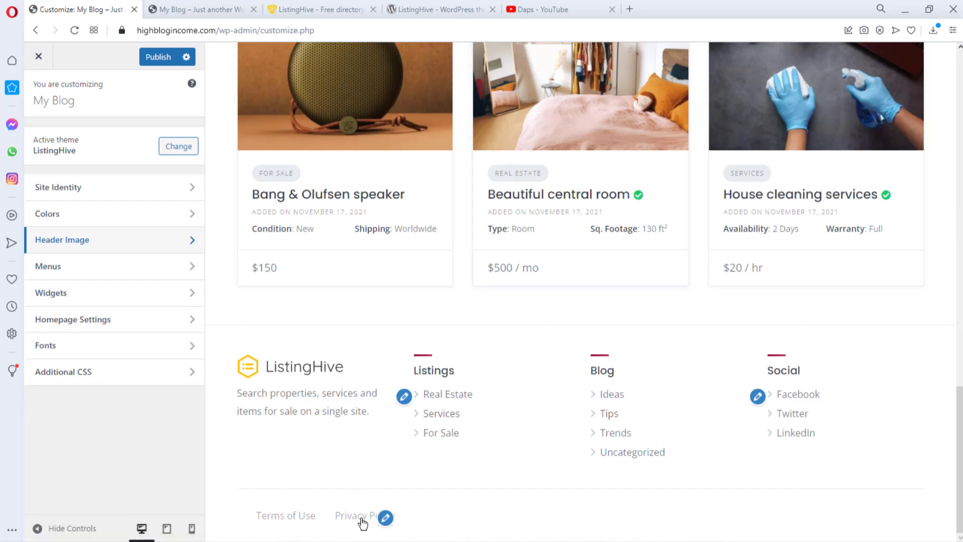
{"action": "left_click", "coordinate": [385, 517]}
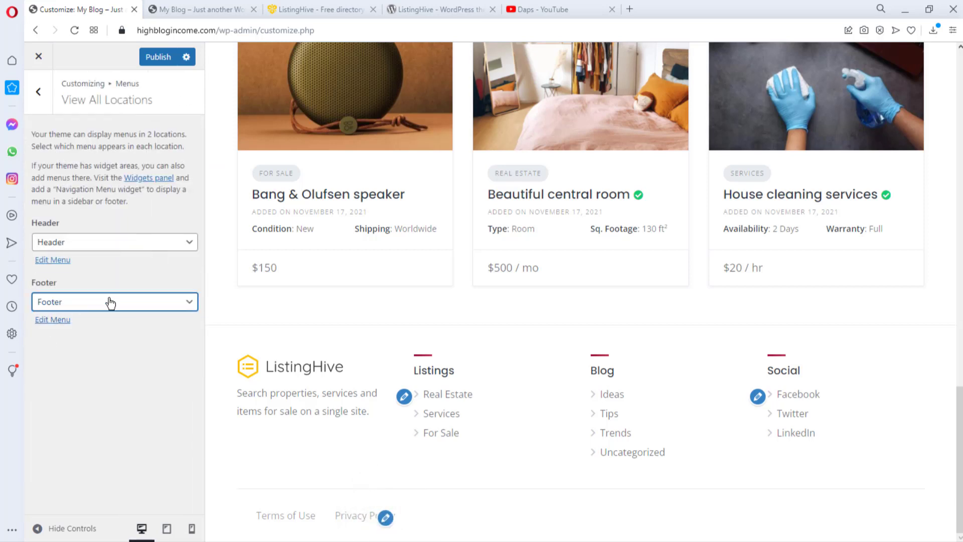
{"action": "left_click", "coordinate": [404, 397]}
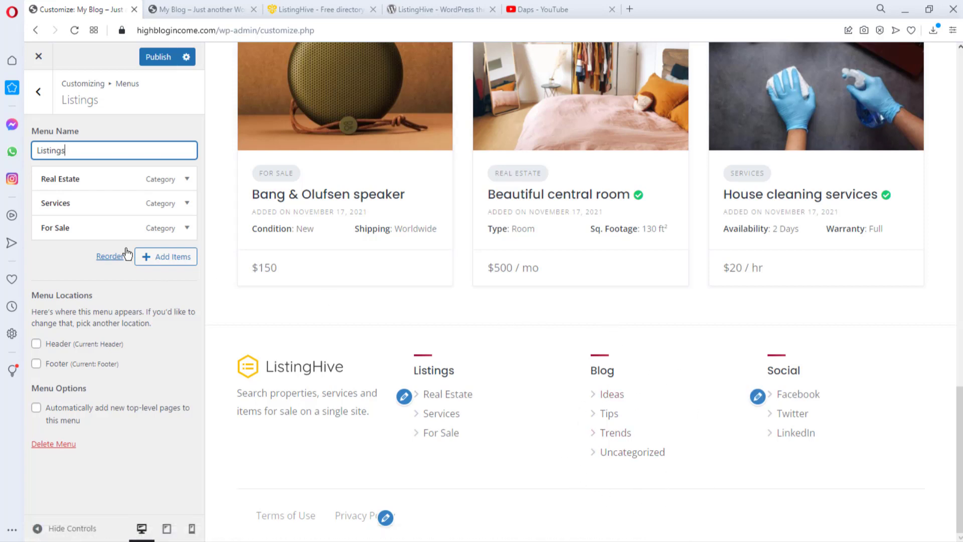
Publish the theme customizations and close the Customizer.
{"action": "left_click", "coordinate": [158, 57]}
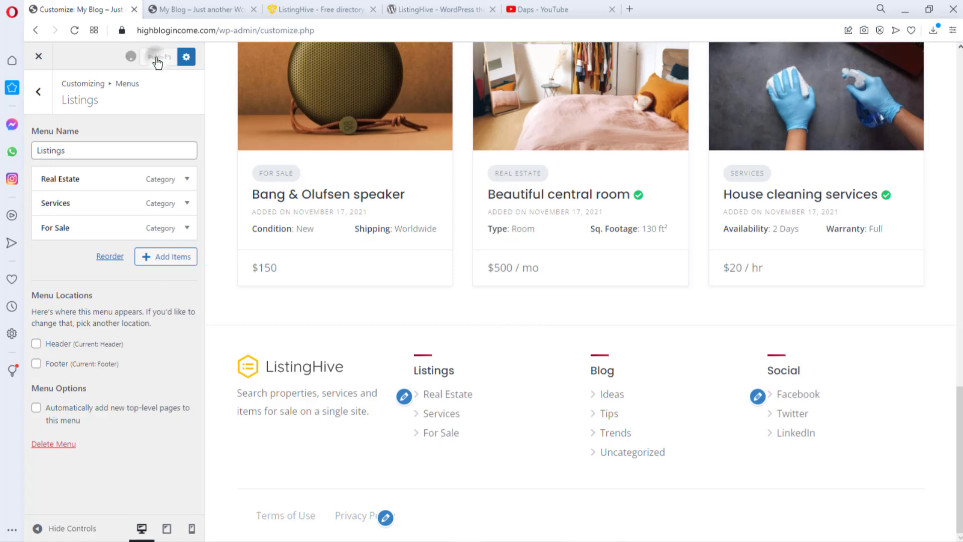
{"action": "left_click", "coordinate": [39, 57]}
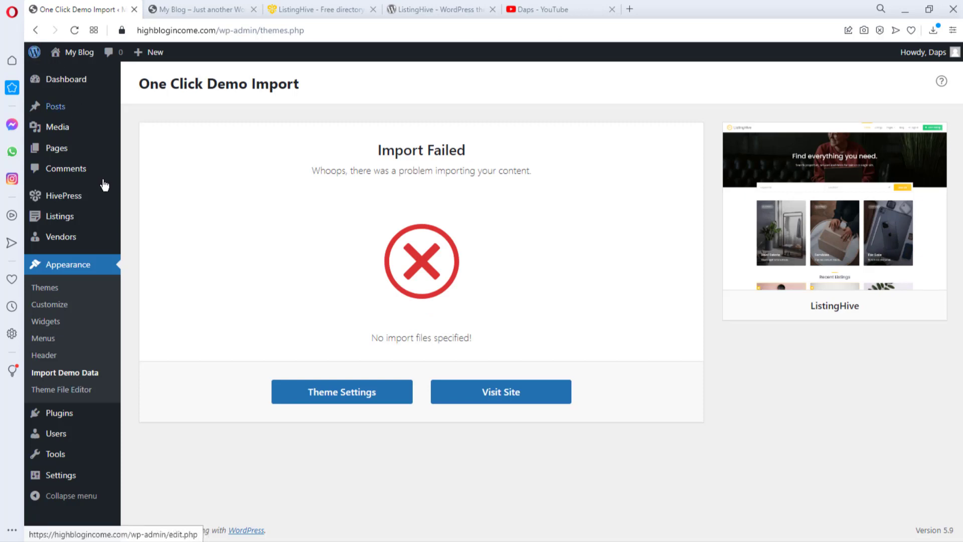
Open the HivePress settings and review the listings options for display, search, submission, moderation and expiration.
{"action": "mouse_move", "coordinate": [75, 201]}
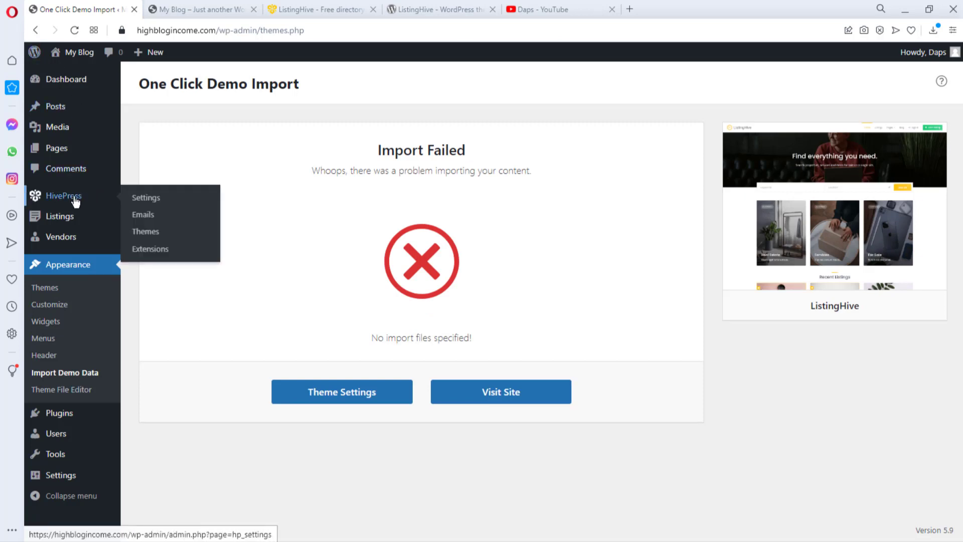
{"action": "mouse_move", "coordinate": [60, 220]}
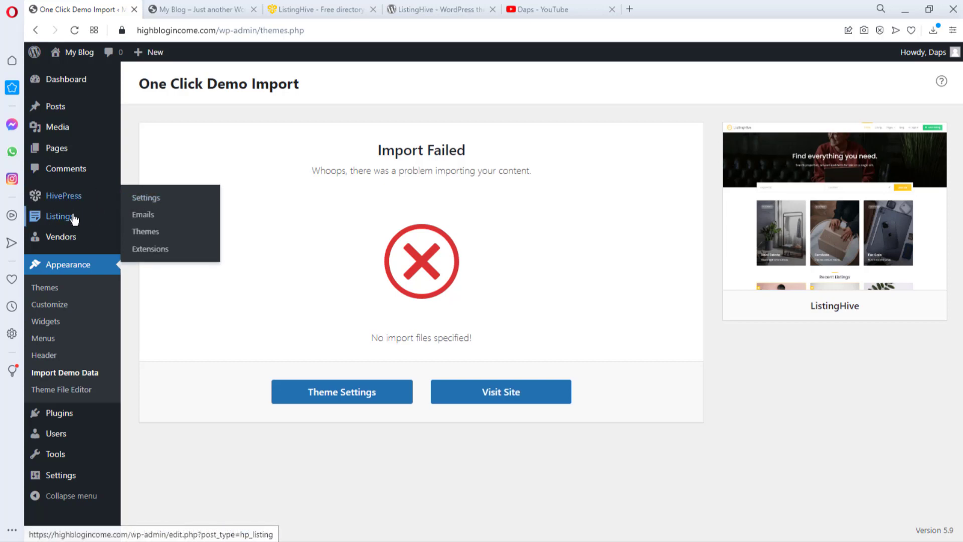
{"action": "mouse_move", "coordinate": [48, 242]}
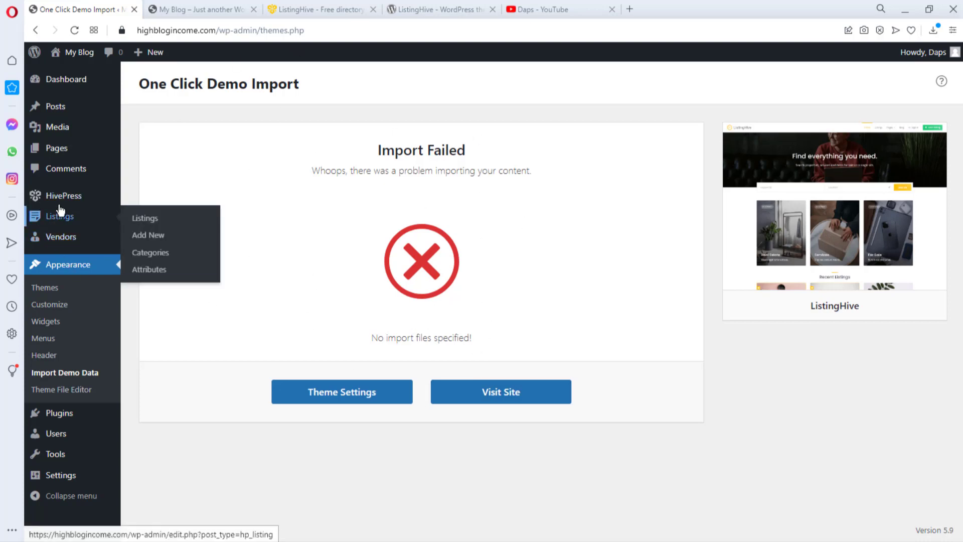
{"action": "left_click", "coordinate": [149, 197]}
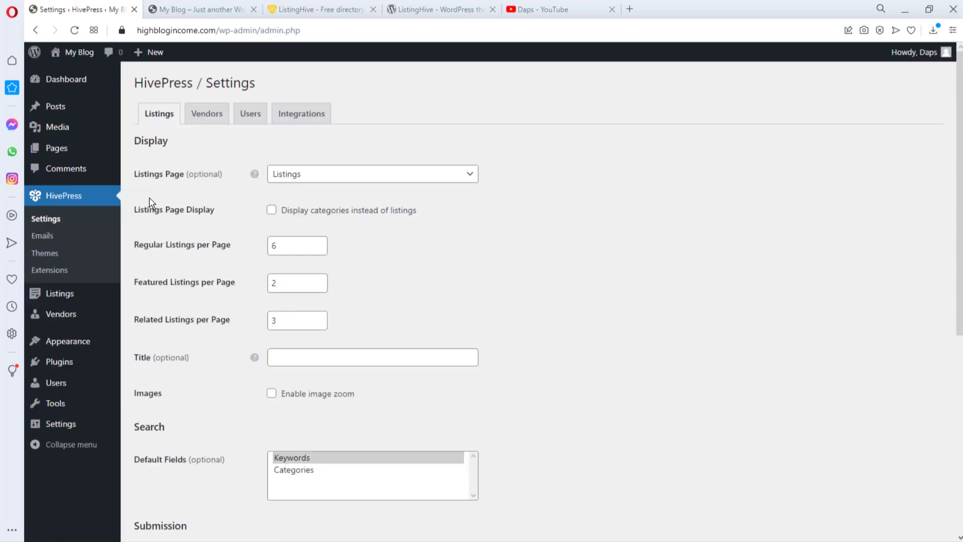
{"action": "left_click", "coordinate": [360, 177]}
{"action": "left_click", "coordinate": [361, 180]}
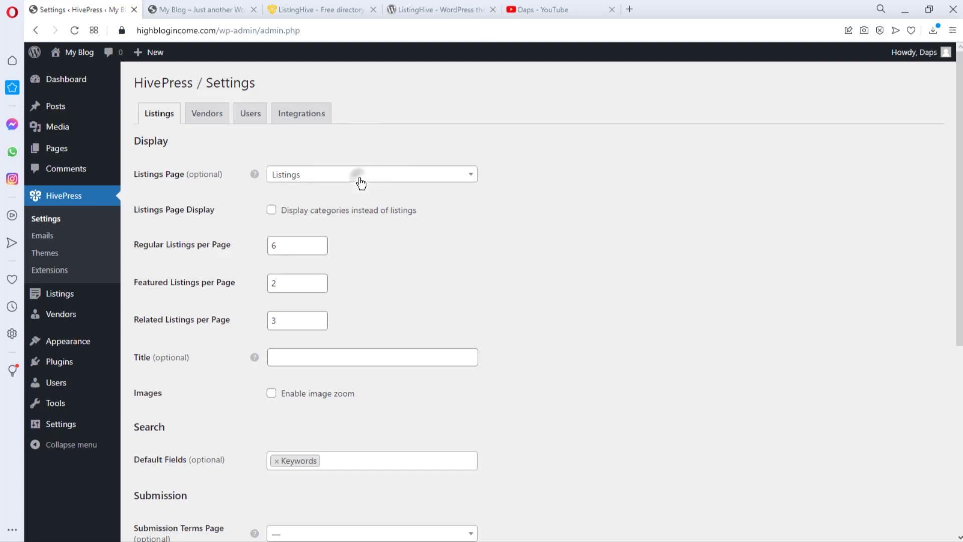
{"action": "scroll", "coordinate": [361, 182], "scroll_direction": "down", "scroll_amount": 6}
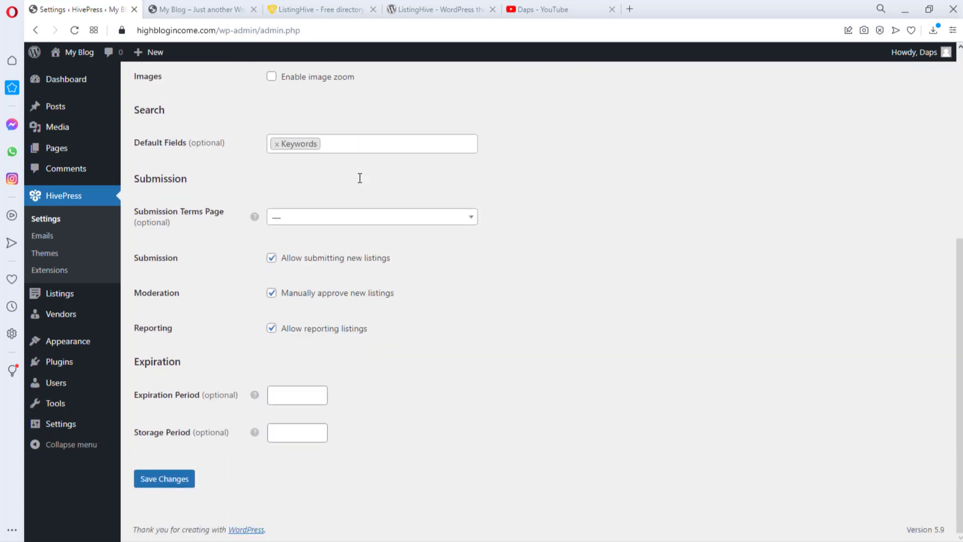
{"action": "scroll", "coordinate": [360, 181], "scroll_direction": "up", "scroll_amount": 3}
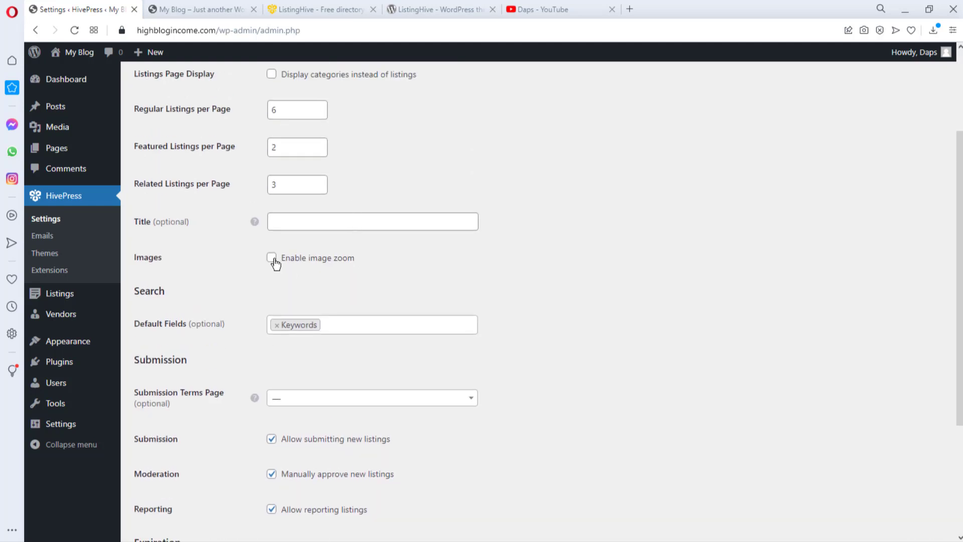
{"action": "scroll", "coordinate": [328, 247], "scroll_direction": "up", "scroll_amount": 2}
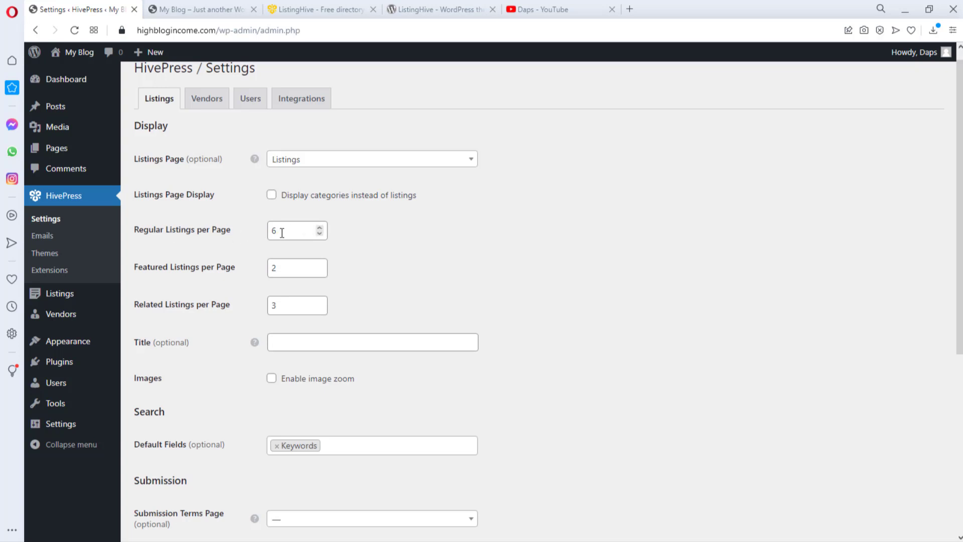
Set the number of regular listings per page to 12 in the HivePress listings settings.
{"action": "left_click_drag", "start_coordinate": [282, 233], "coordinate": [257, 242]}
{"action": "type", "text": "12"}
{"action": "left_click", "coordinate": [320, 266]}
Examine the HivePress vendor settings, including the choices for the vendors page and the vendor display name.
{"action": "left_click", "coordinate": [207, 101]}
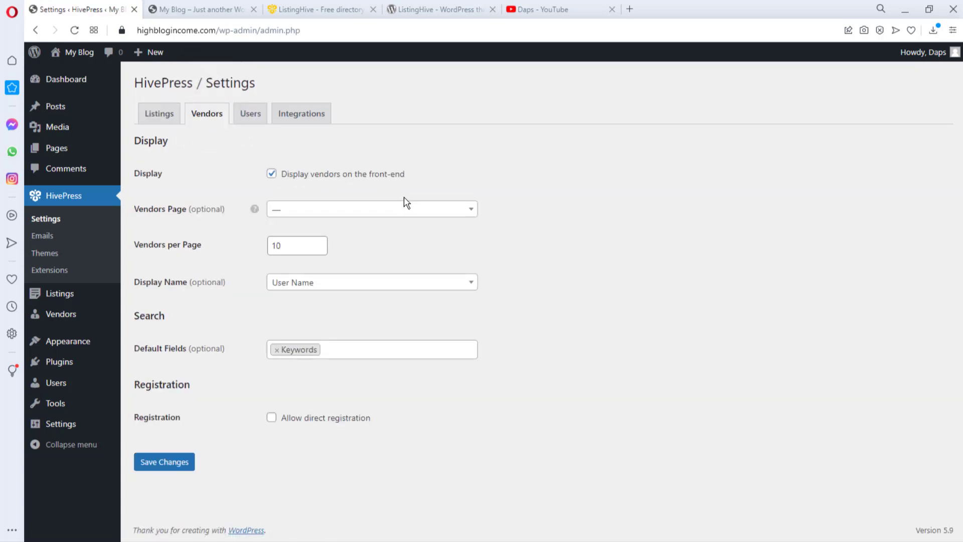
{"action": "left_click", "coordinate": [398, 212]}
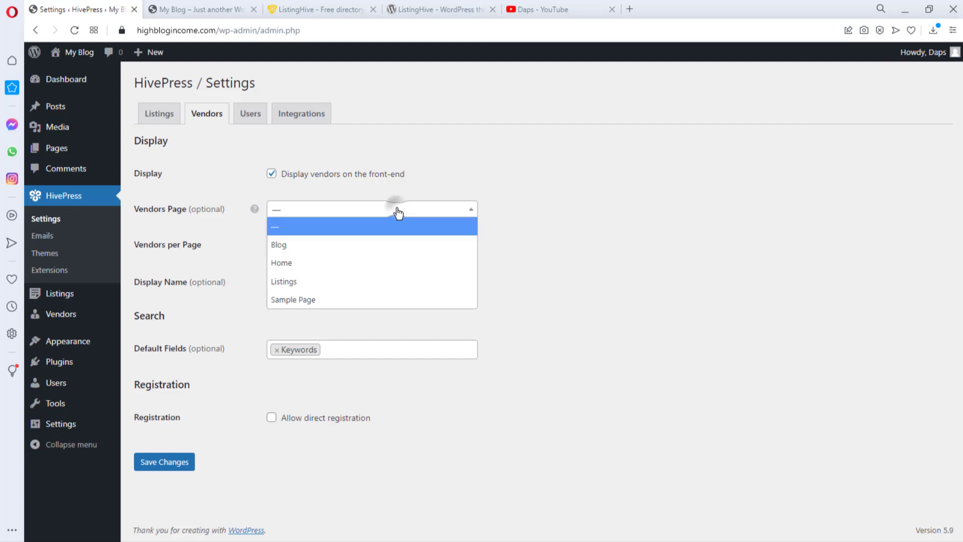
{"action": "left_click", "coordinate": [421, 217]}
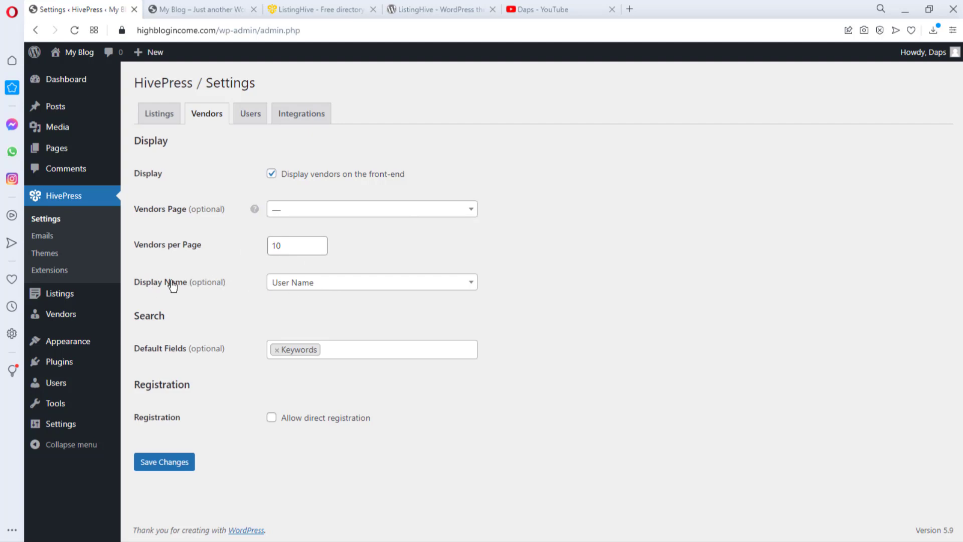
{"action": "left_click", "coordinate": [333, 288]}
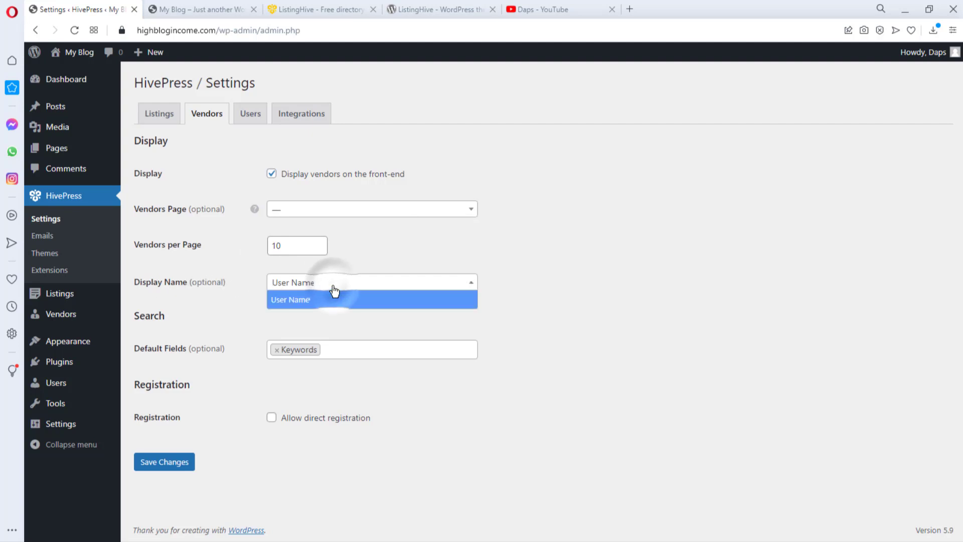
{"action": "left_click", "coordinate": [333, 287]}
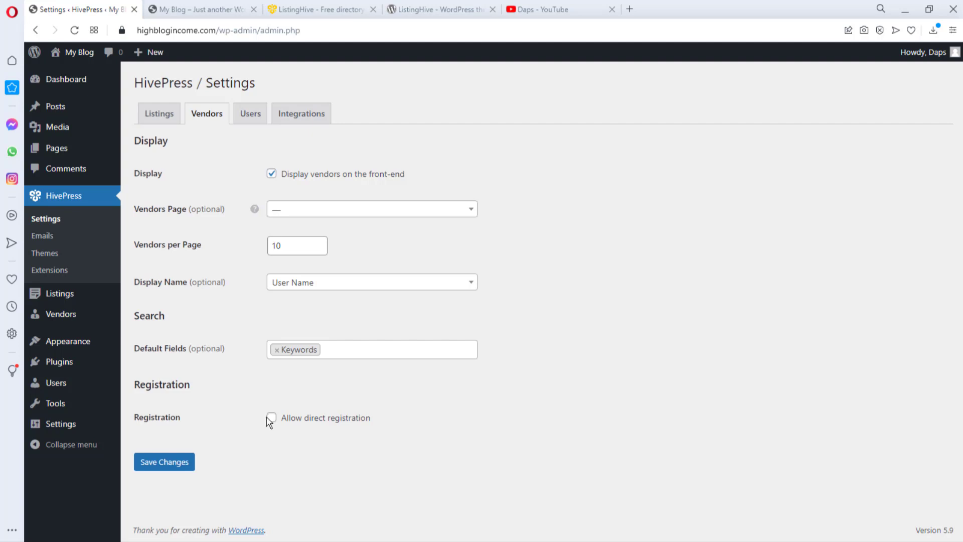
Examine the HivePress user settings, including display name and registration terms page choices, and the reCAPTCHA integration settings.
{"action": "left_click", "coordinate": [245, 114]}
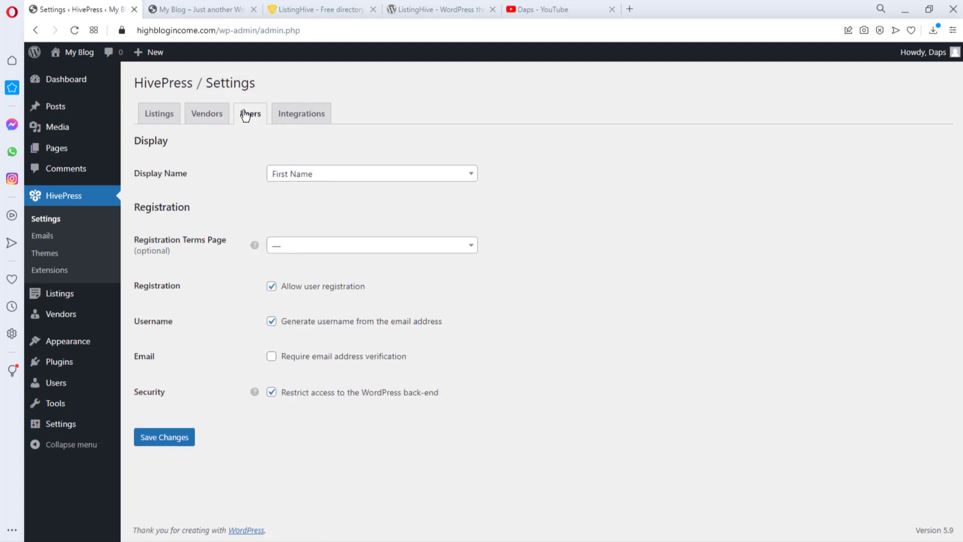
{"action": "left_click", "coordinate": [351, 175]}
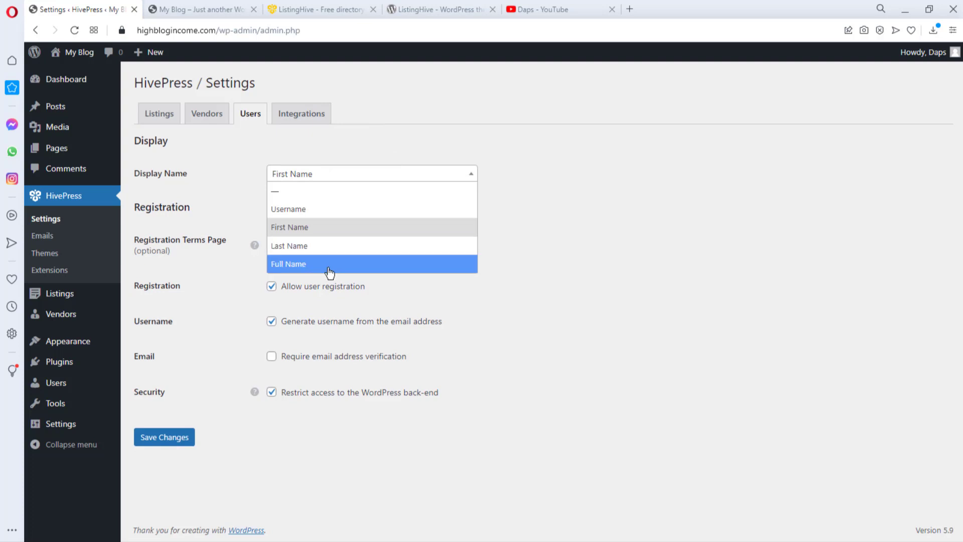
{"action": "left_click", "coordinate": [458, 173]}
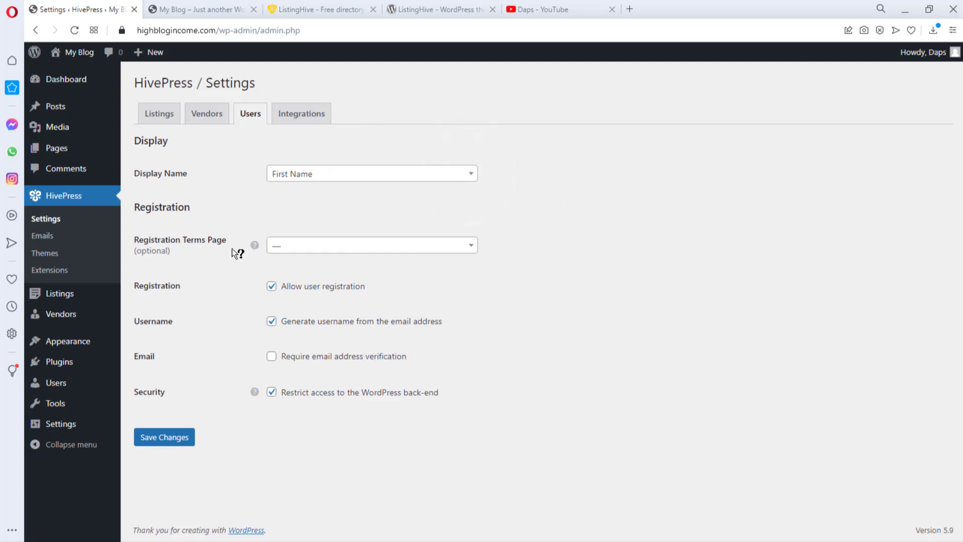
{"action": "left_click", "coordinate": [462, 254]}
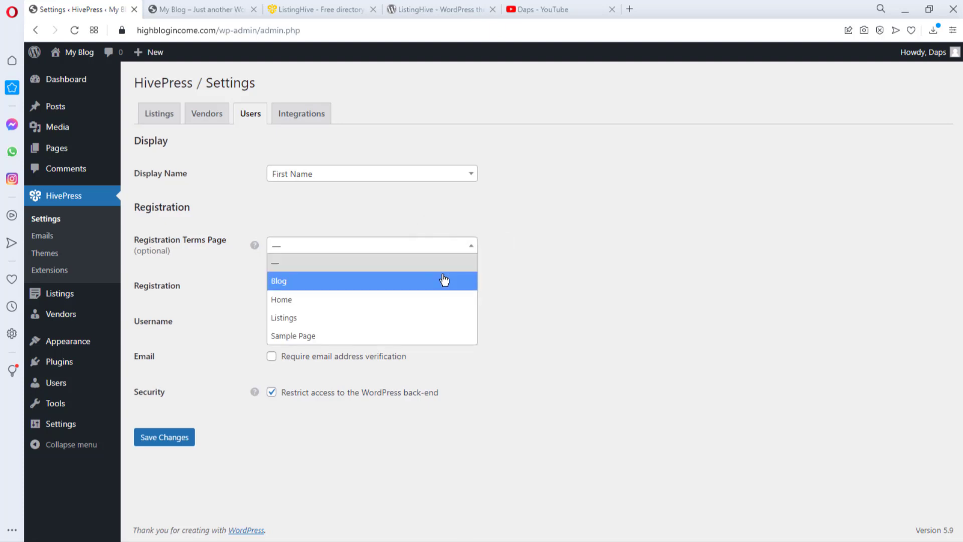
{"action": "left_click", "coordinate": [457, 245]}
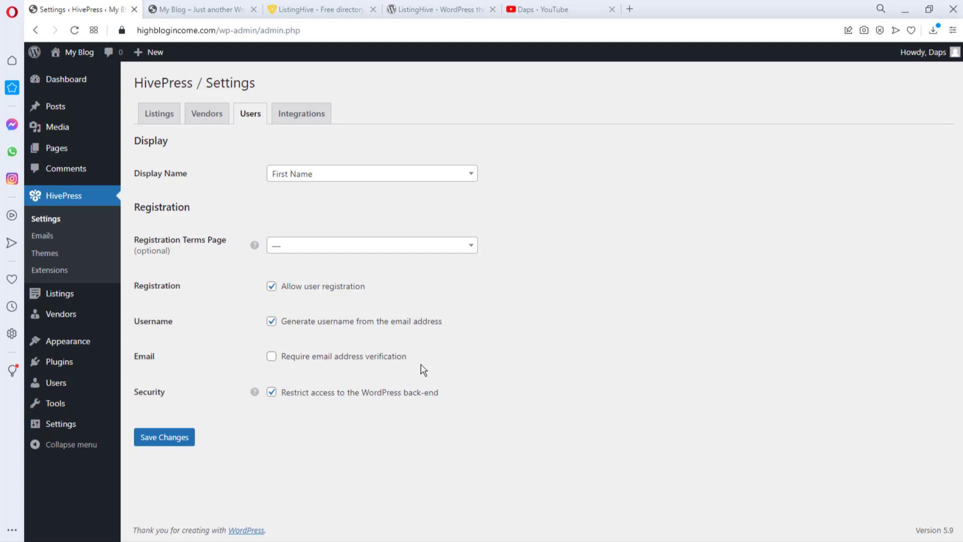
{"action": "left_click", "coordinate": [294, 114]}
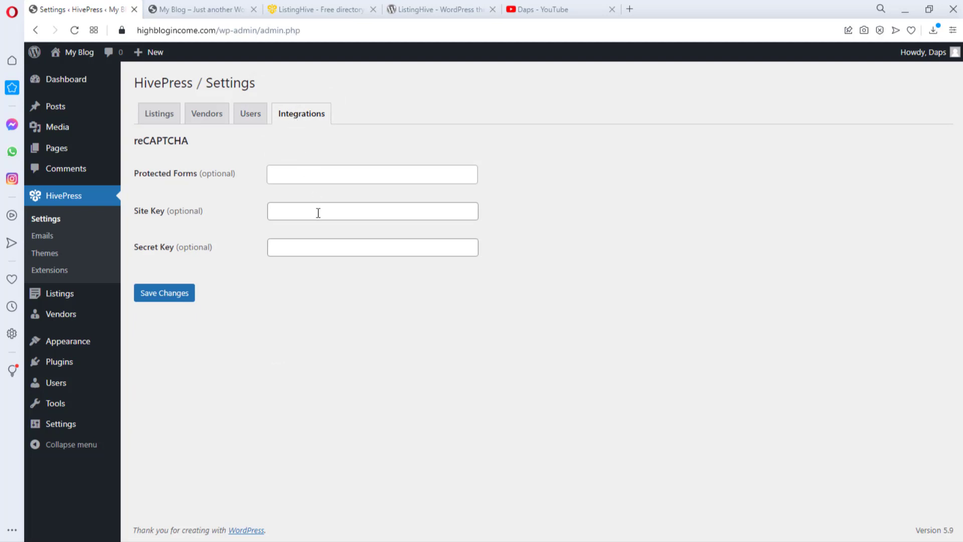
Open the list of all listings and look through the imported demo entries.
{"action": "left_click", "coordinate": [156, 294]}
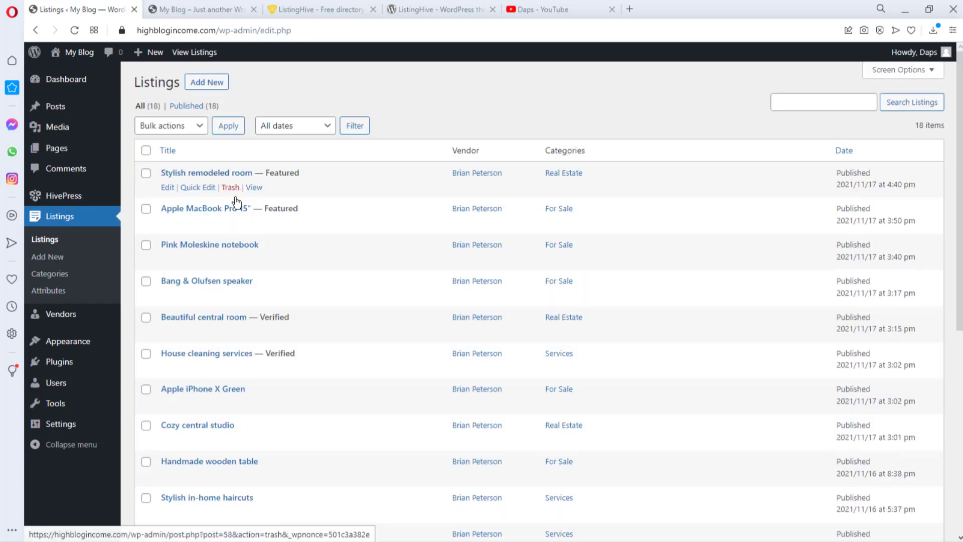
{"action": "scroll", "coordinate": [236, 204], "scroll_direction": "down", "scroll_amount": 5}
{"action": "scroll", "coordinate": [235, 204], "scroll_direction": "up", "scroll_amount": 6}
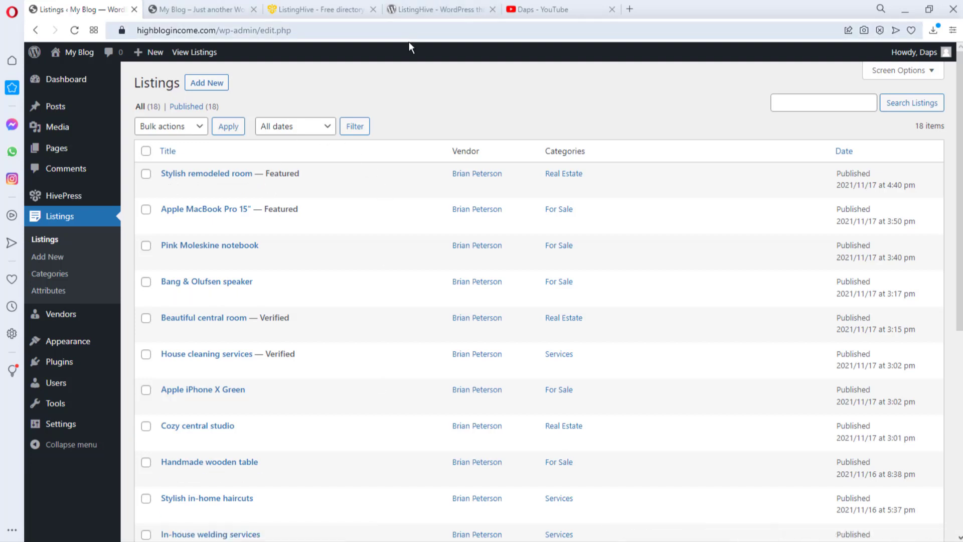
Open the listing categories and add a new category named Digital Marketing without a parent.
{"action": "left_click", "coordinate": [58, 277]}
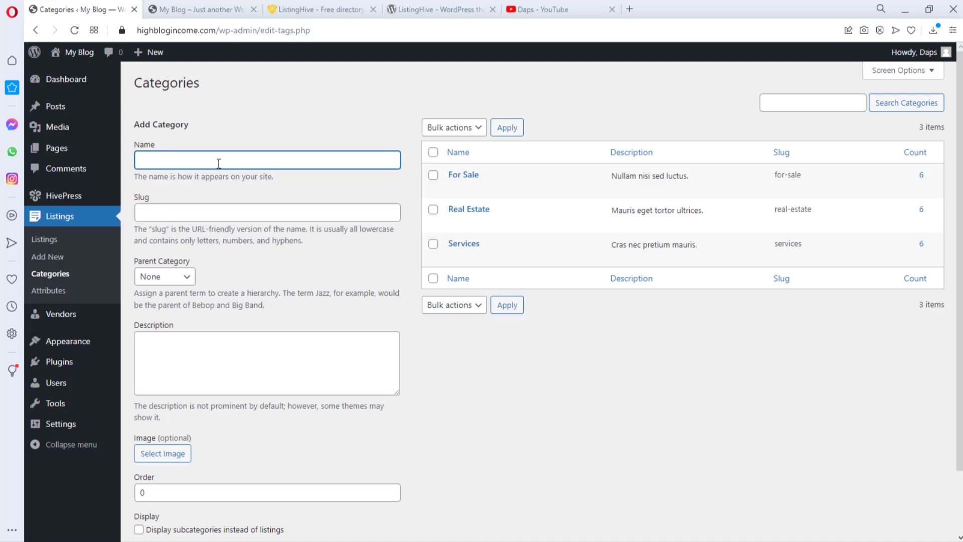
{"action": "type", "text": "WE"}
{"action": "key", "text": "BackSpace"}
{"action": "key", "text": "BackSpace"}
{"action": "type", "text": "dIGI"}
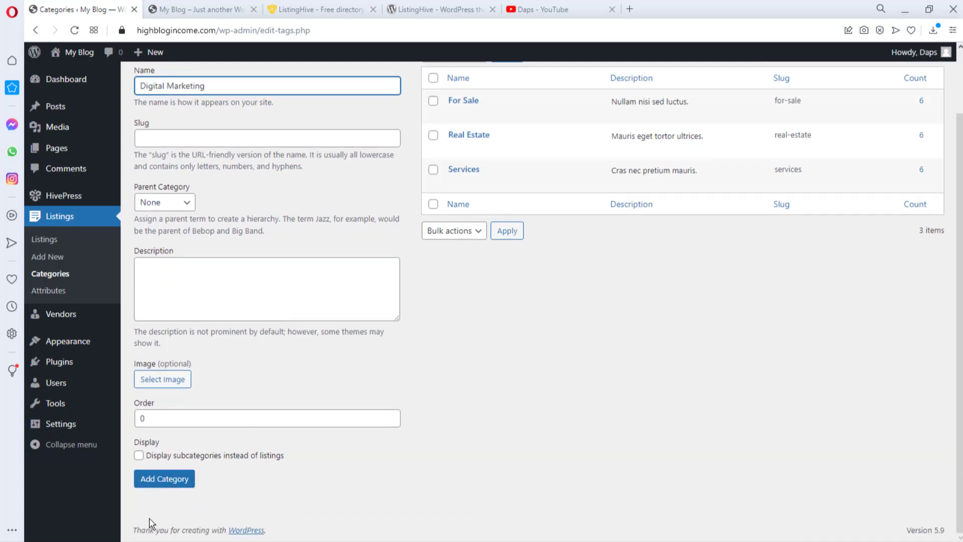
{"action": "left_click", "coordinate": [160, 482]}
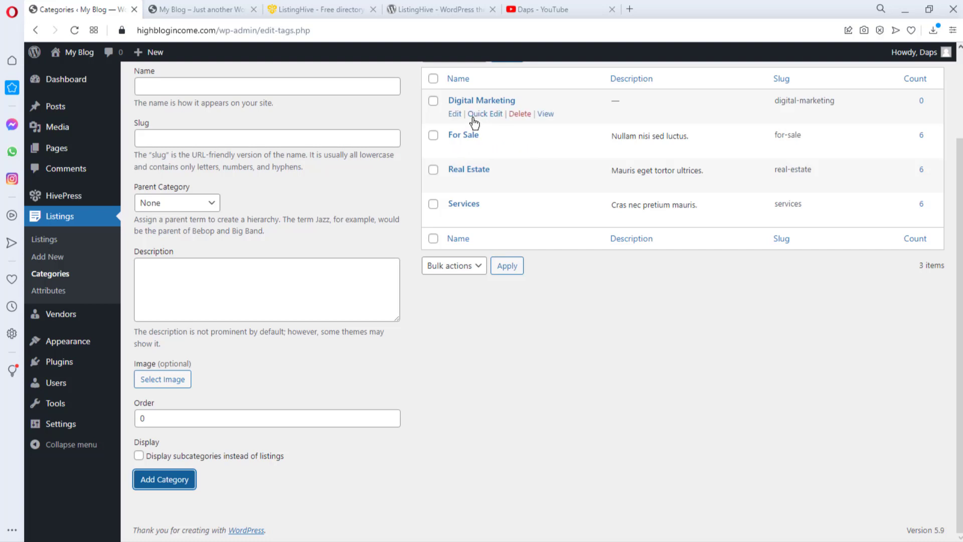
Add a listing category named SEO with Digital Marketing as its parent.
{"action": "left_click", "coordinate": [199, 86]}
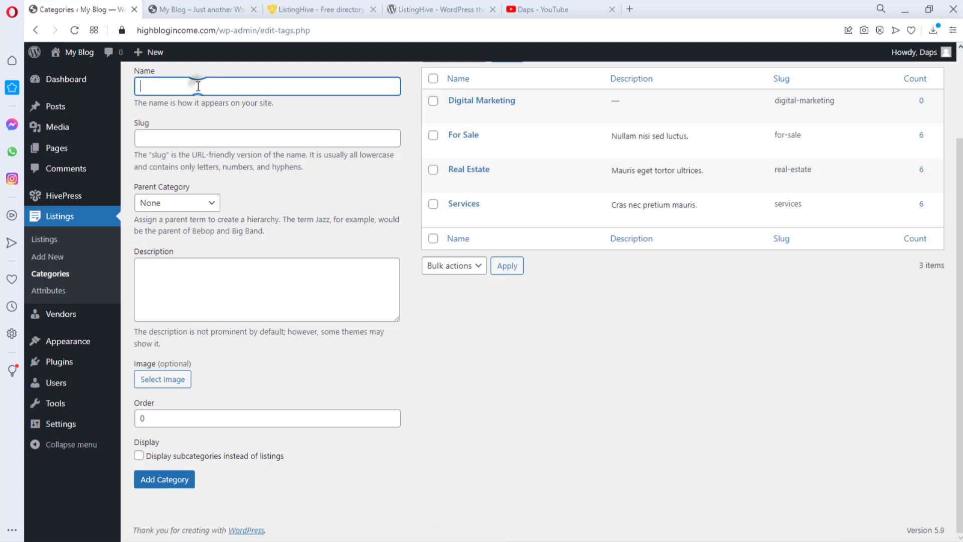
{"action": "type", "text": "SEO"}
{"action": "left_click", "coordinate": [205, 205]}
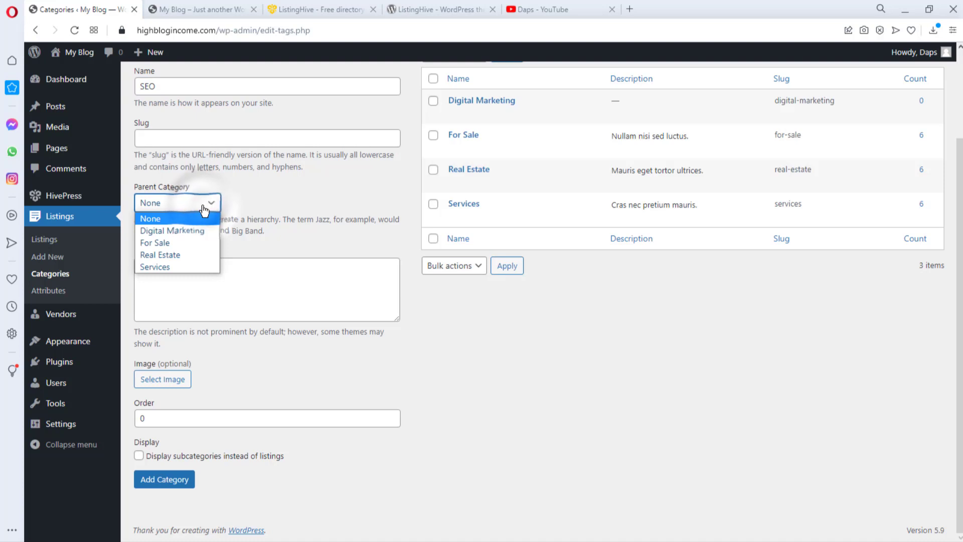
{"action": "left_click", "coordinate": [198, 232]}
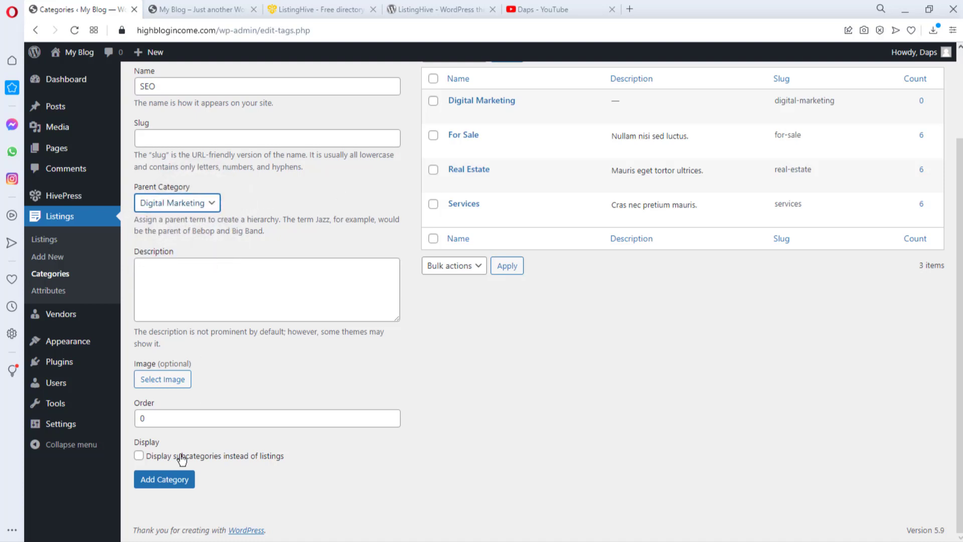
{"action": "left_click", "coordinate": [172, 482]}
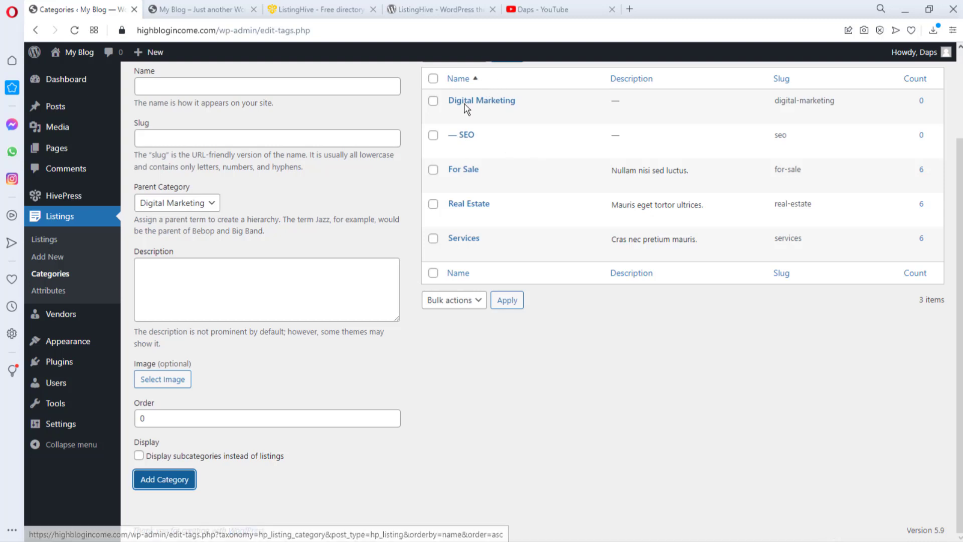
Add the subcategories Mobile Marketing and Email Marketing under the Digital Marketing category.
{"action": "left_click", "coordinate": [153, 87]}
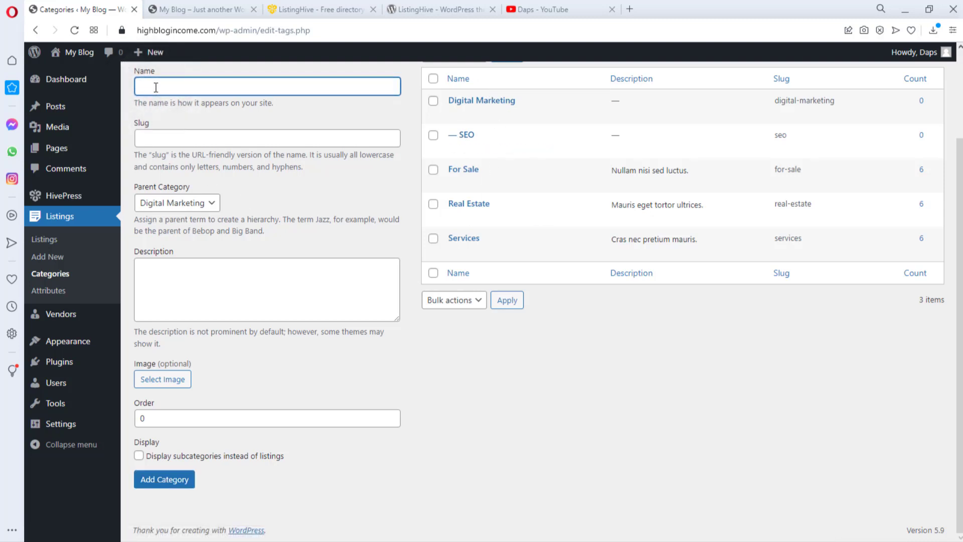
{"action": "type", "text": "Mobile Marketing"}
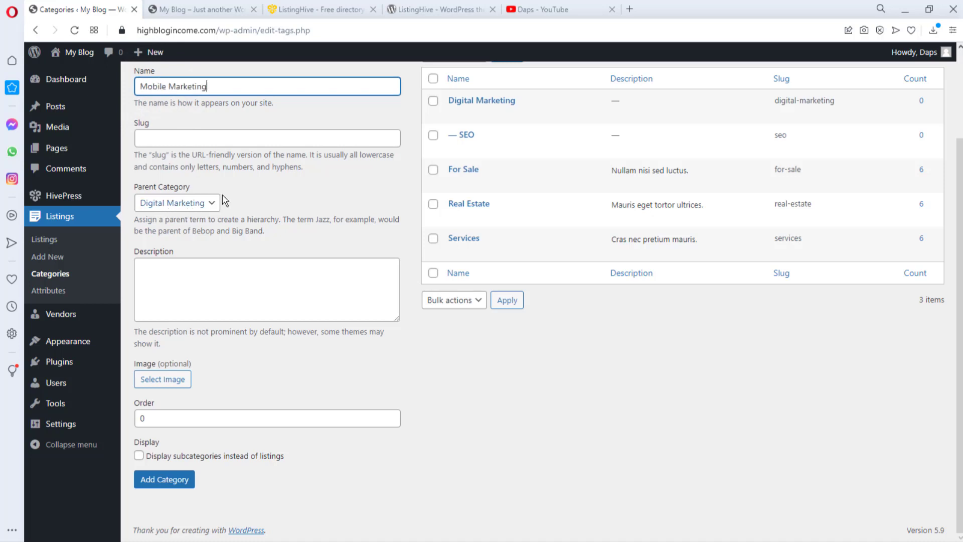
{"action": "left_click", "coordinate": [165, 480]}
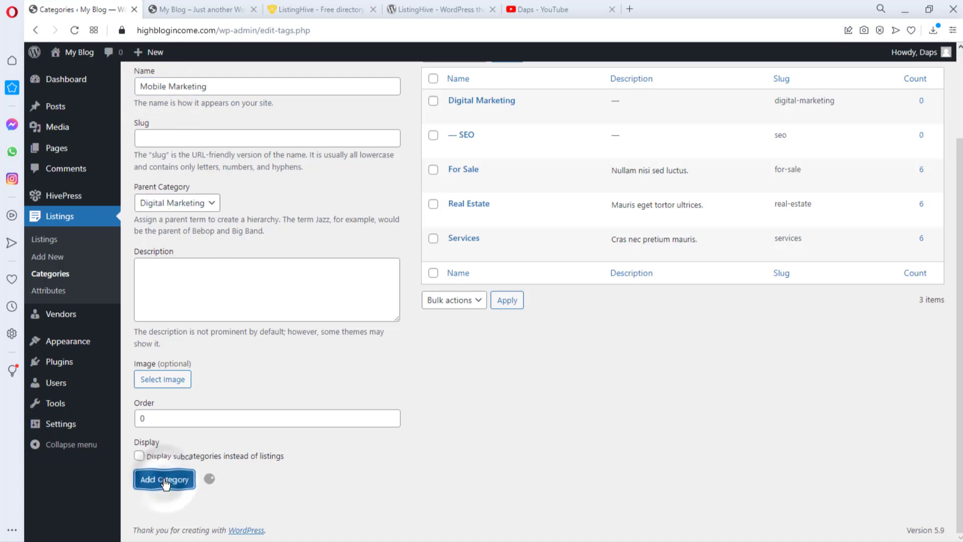
{"action": "left_click", "coordinate": [154, 82]}
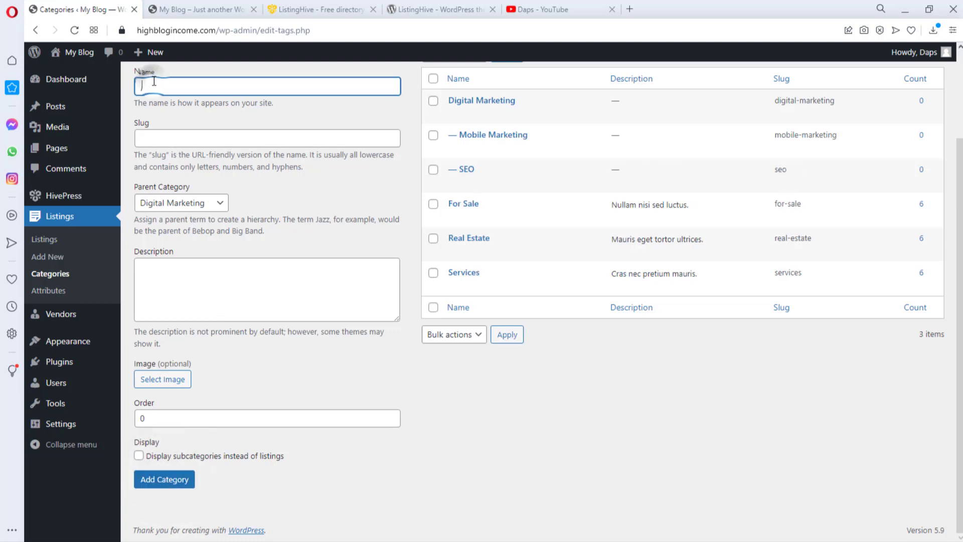
{"action": "type", "text": "Email Marketing"}
{"action": "left_click", "coordinate": [166, 484]}
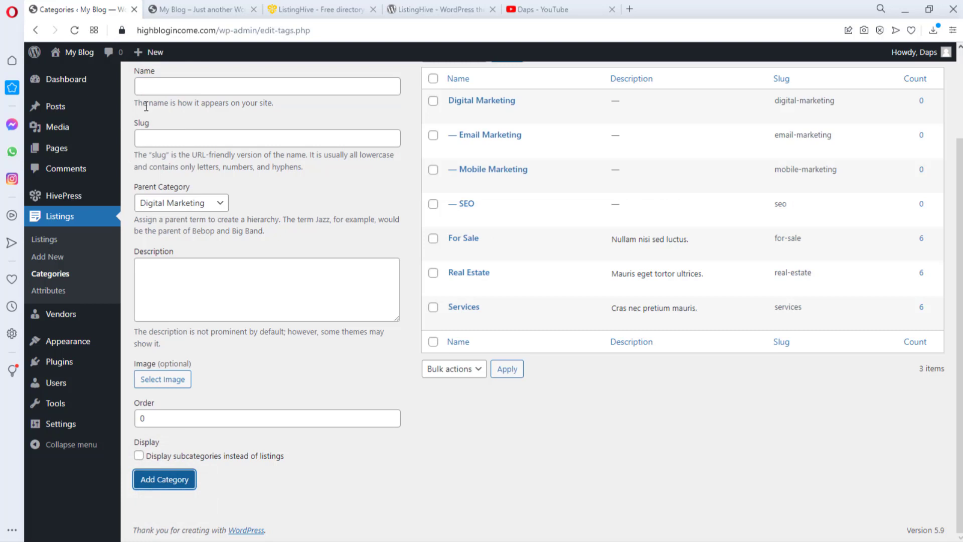
Add a listing category named Backlinks under the Digital Marketing parent category.
{"action": "left_click", "coordinate": [150, 86]}
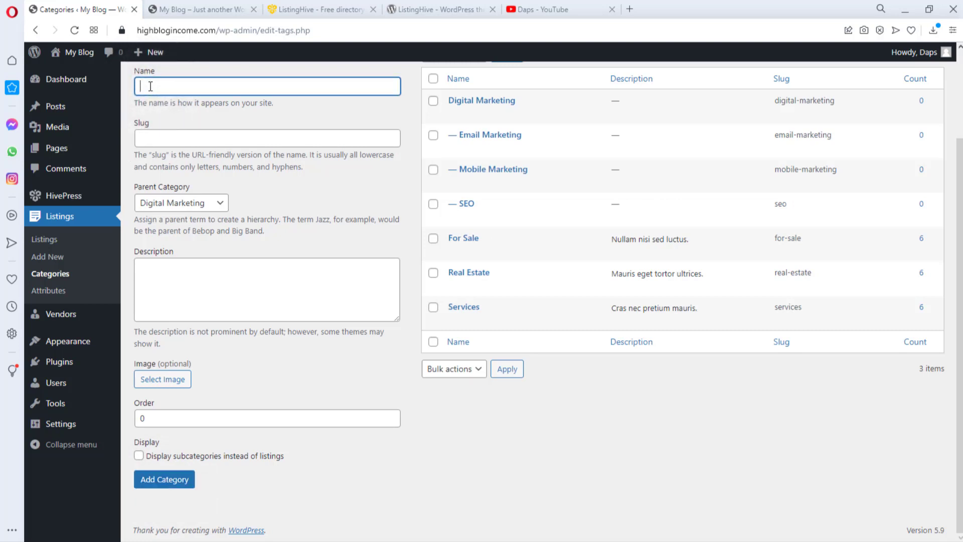
{"action": "type", "text": "Backlinks"}
{"action": "left_click", "coordinate": [166, 481]}
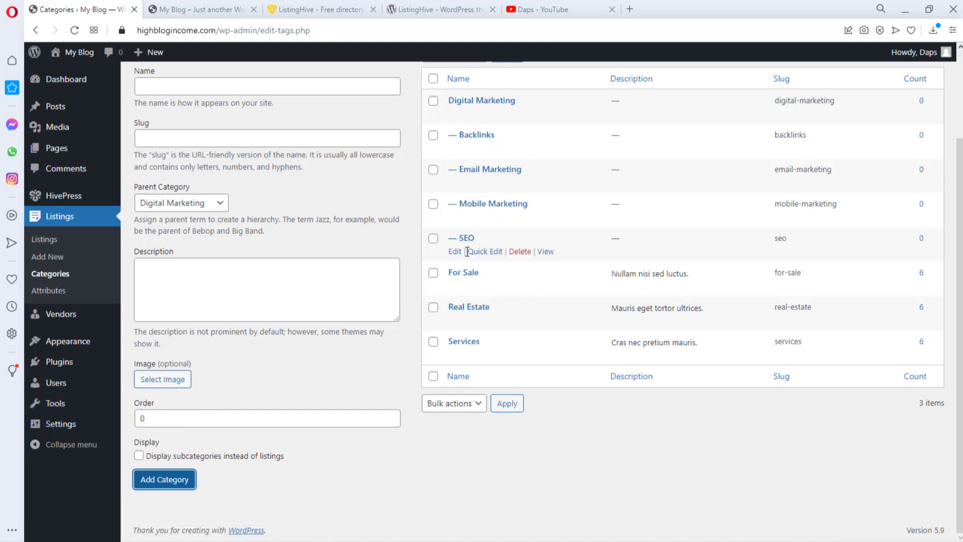
Start a new listing attribute titled Levels, allowing front-end editing and using Checkbox as its editing field type.
{"action": "scroll", "coordinate": [432, 451], "scroll_direction": "up", "scroll_amount": 3}
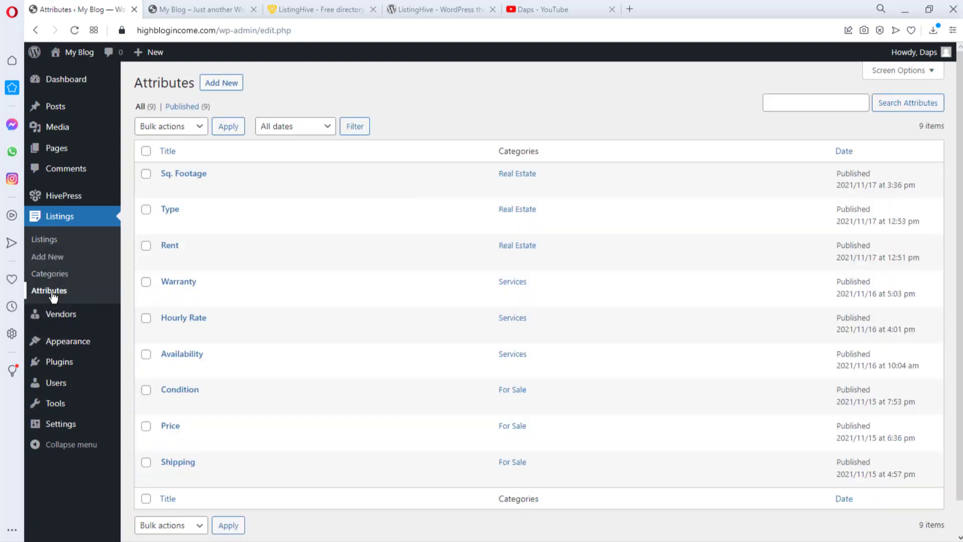
{"action": "mouse_move", "coordinate": [211, 257]}
{"action": "left_click", "coordinate": [215, 82]}
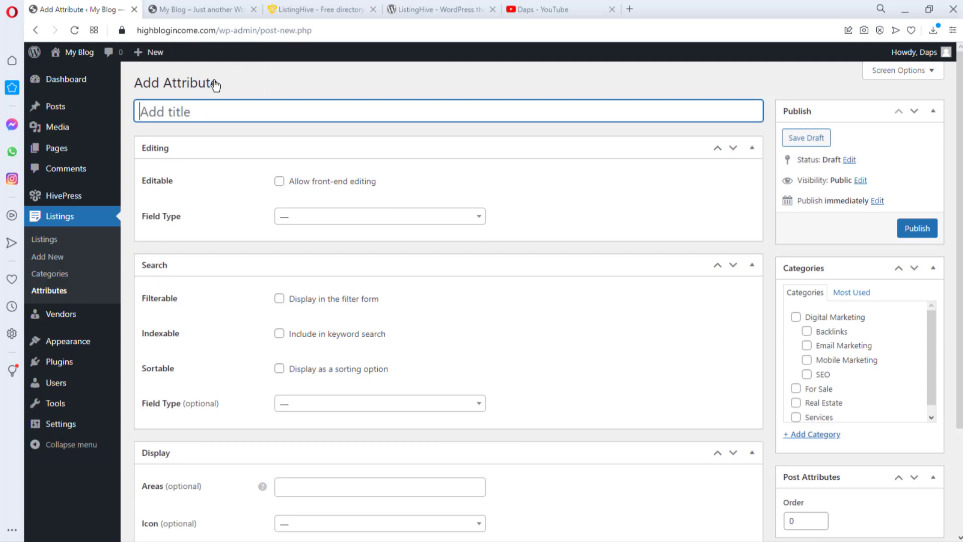
{"action": "type", "text": "Levels"}
{"action": "left_click", "coordinate": [278, 180]}
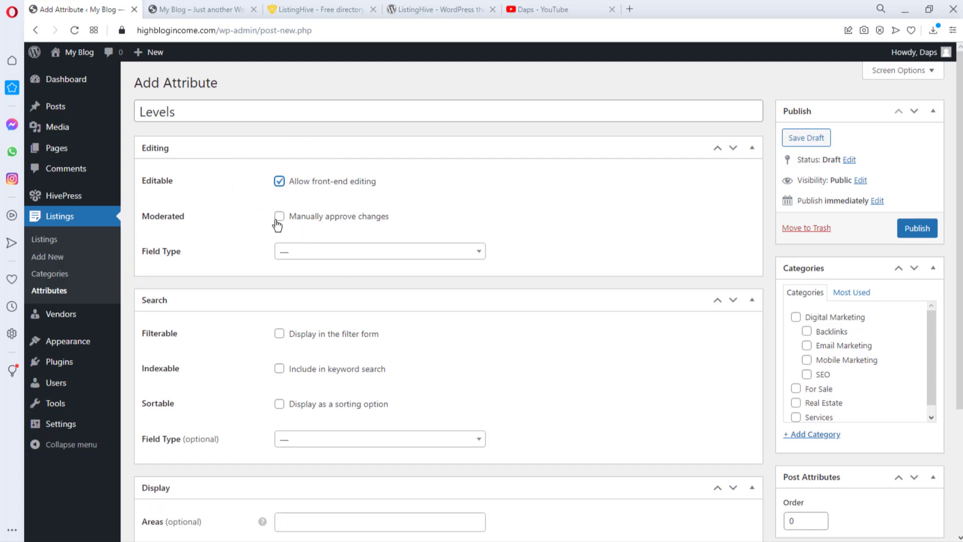
{"action": "left_click", "coordinate": [451, 251]}
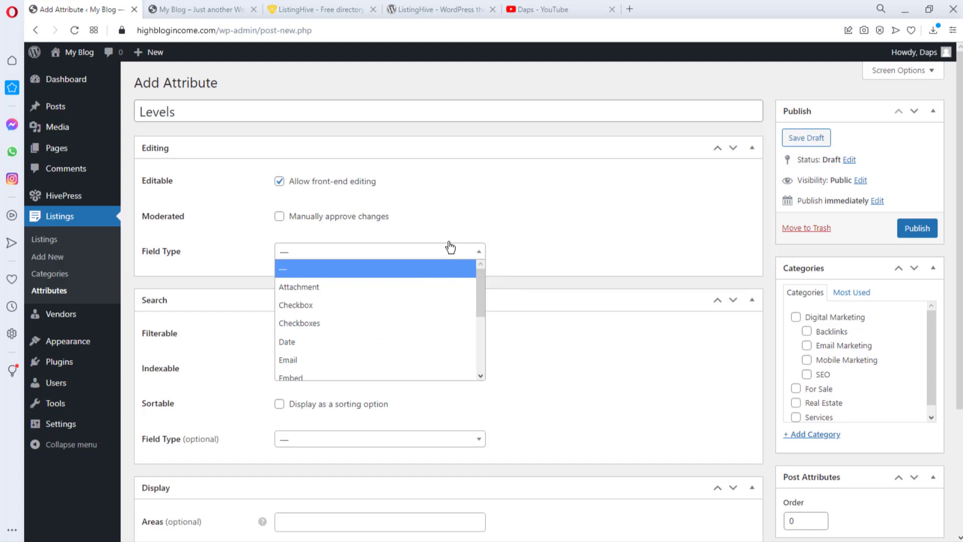
{"action": "left_click", "coordinate": [308, 305]}
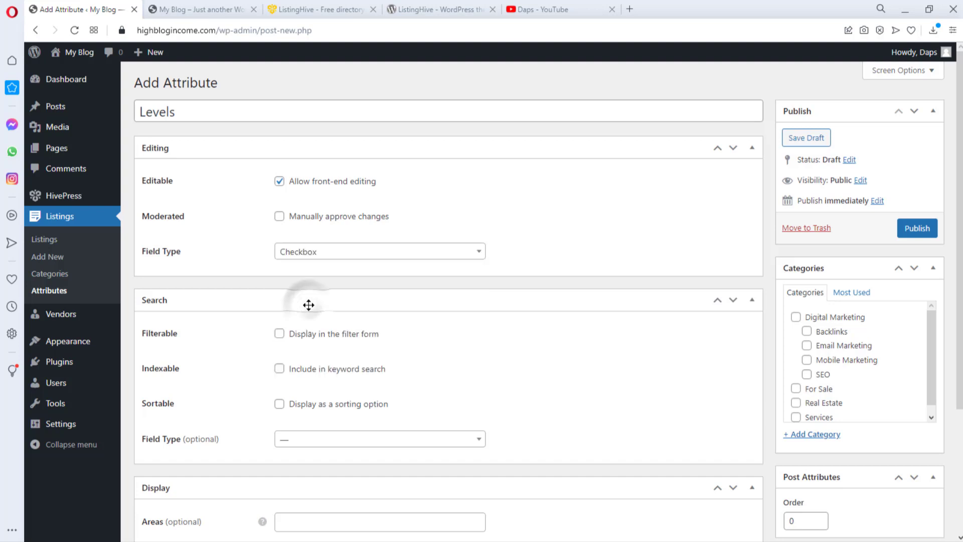
Make the Levels attribute filterable, indexable and sortable, with Checkbox as its search field type.
{"action": "scroll", "coordinate": [436, 278], "scroll_direction": "down", "scroll_amount": 3}
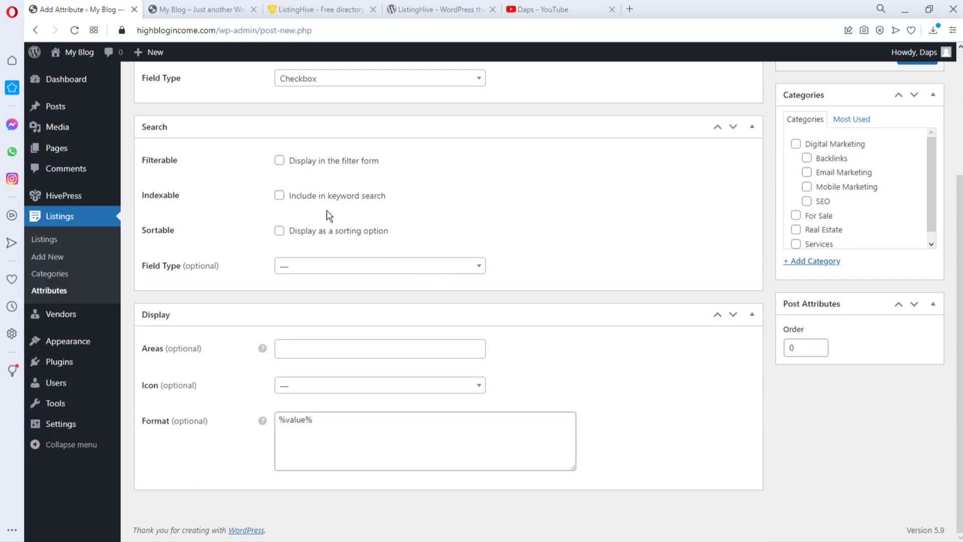
{"action": "left_click", "coordinate": [279, 161]}
{"action": "left_click", "coordinate": [279, 196]}
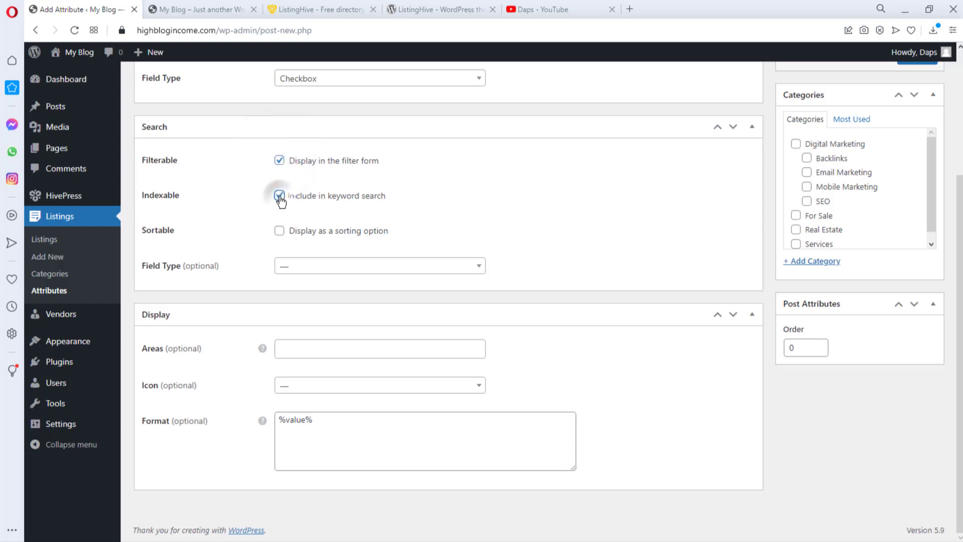
{"action": "left_click", "coordinate": [281, 231]}
{"action": "left_click", "coordinate": [387, 268]}
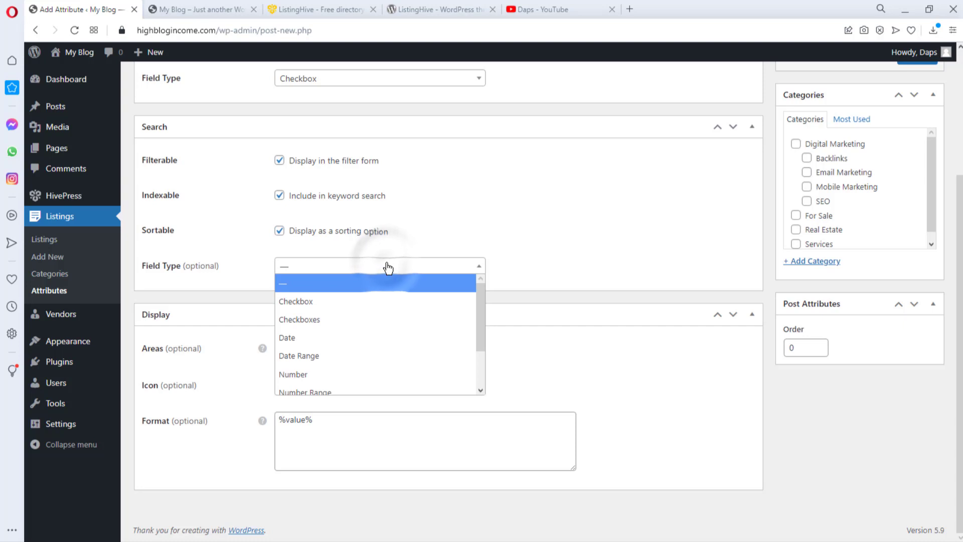
{"action": "left_click", "coordinate": [318, 302]}
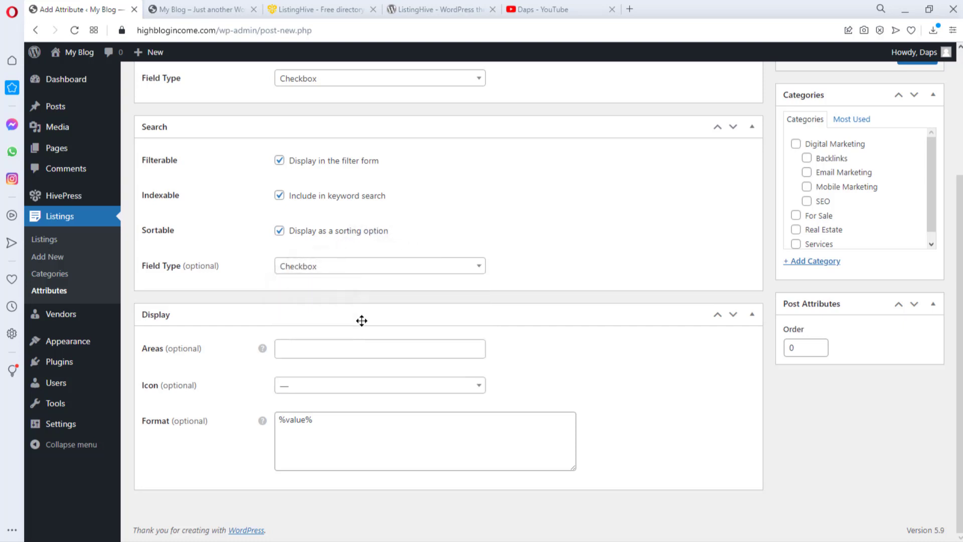
Choose the atom icon for displaying the Levels attribute.
{"action": "left_click", "coordinate": [477, 385]}
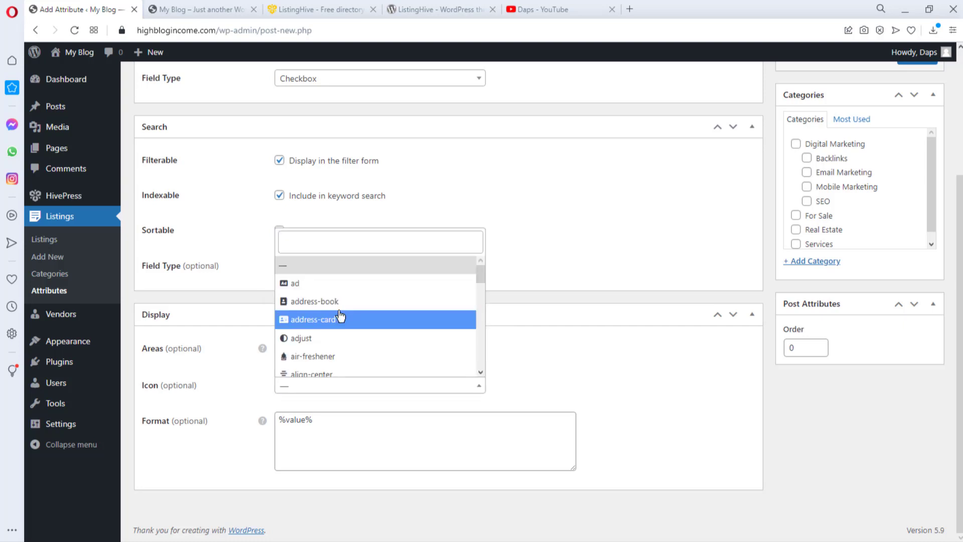
{"action": "scroll", "coordinate": [341, 314], "scroll_direction": "down", "scroll_amount": 3}
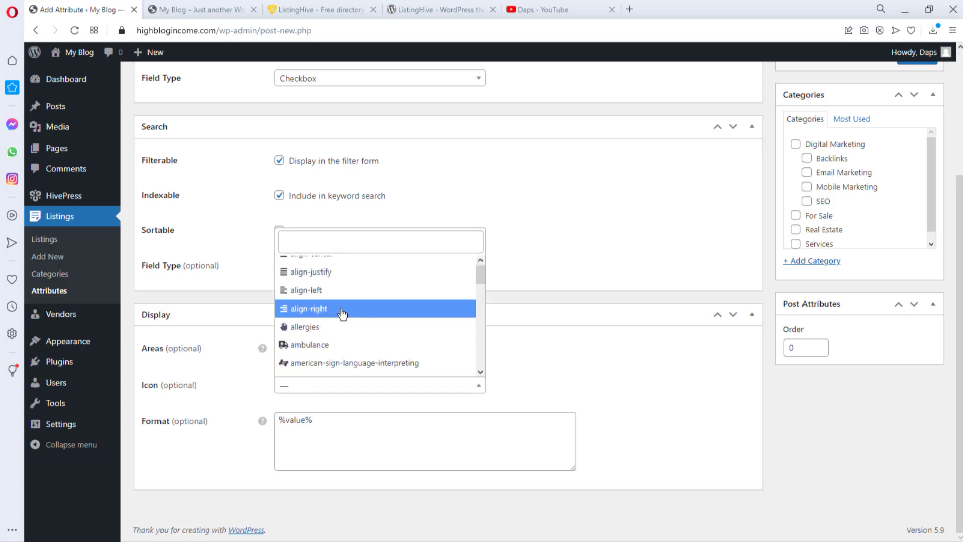
{"action": "scroll", "coordinate": [341, 314], "scroll_direction": "up", "scroll_amount": 3}
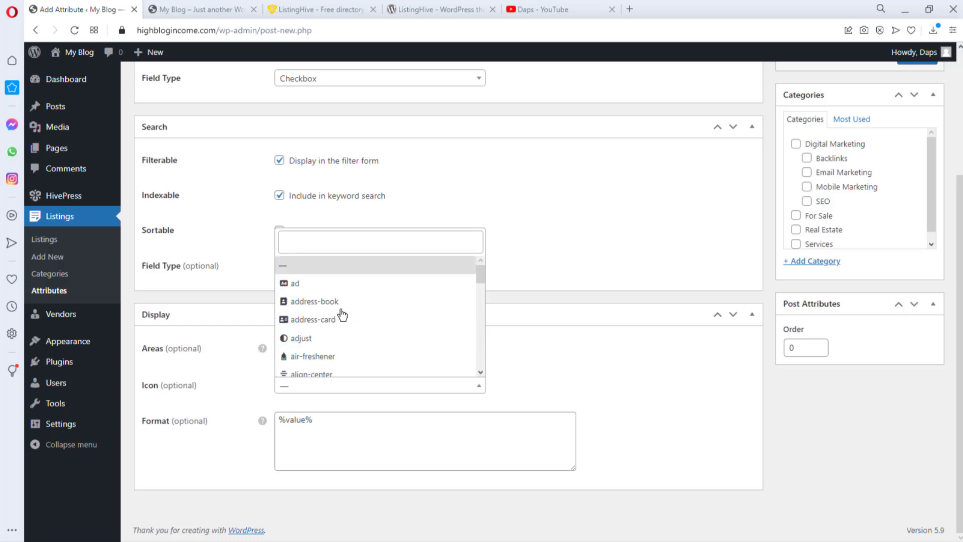
{"action": "scroll", "coordinate": [349, 351], "scroll_direction": "down", "scroll_amount": 6}
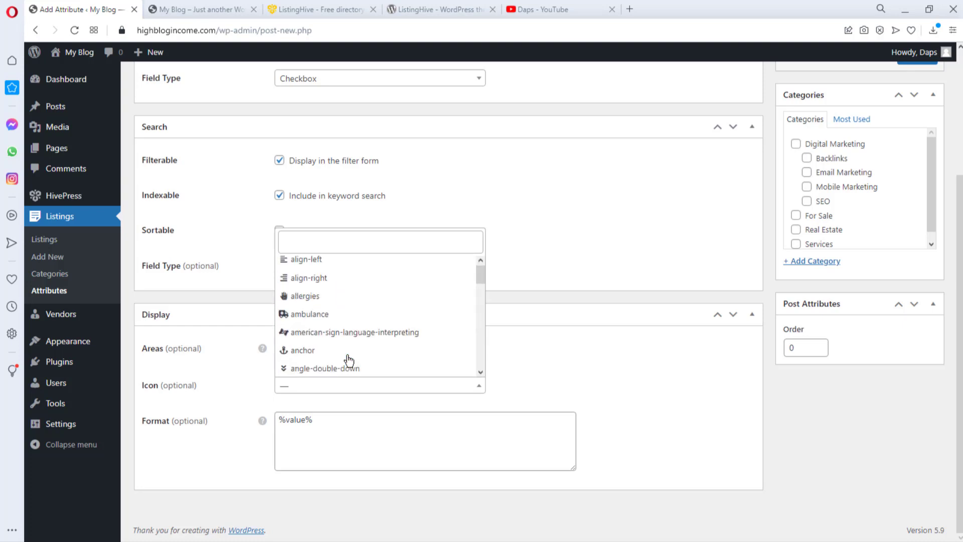
{"action": "scroll", "coordinate": [348, 356], "scroll_direction": "down", "scroll_amount": 2}
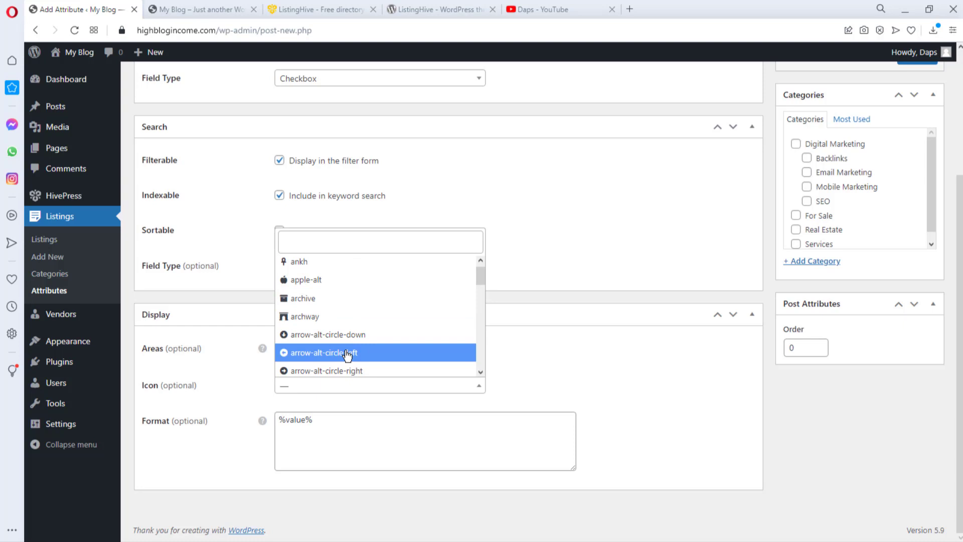
{"action": "scroll", "coordinate": [348, 354], "scroll_direction": "down", "scroll_amount": 8}
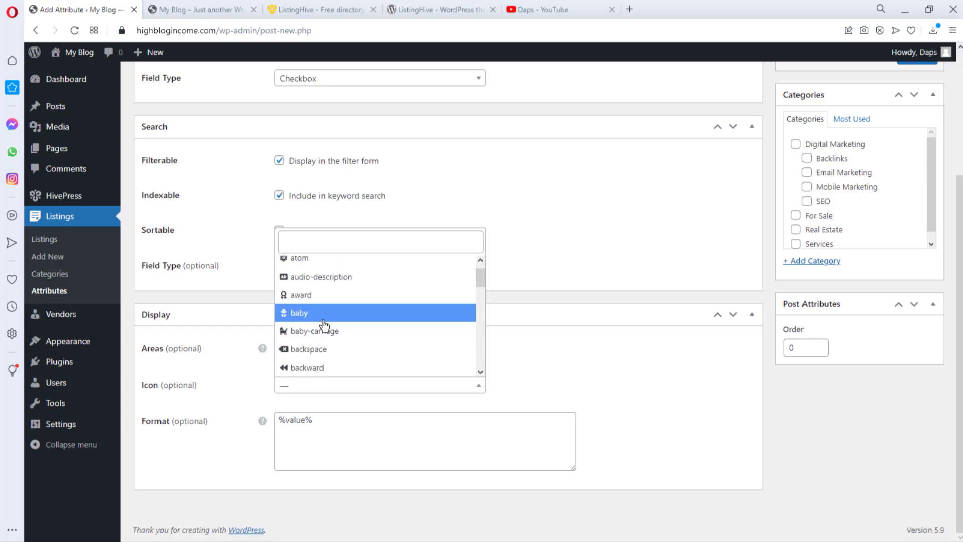
{"action": "left_click", "coordinate": [307, 259]}
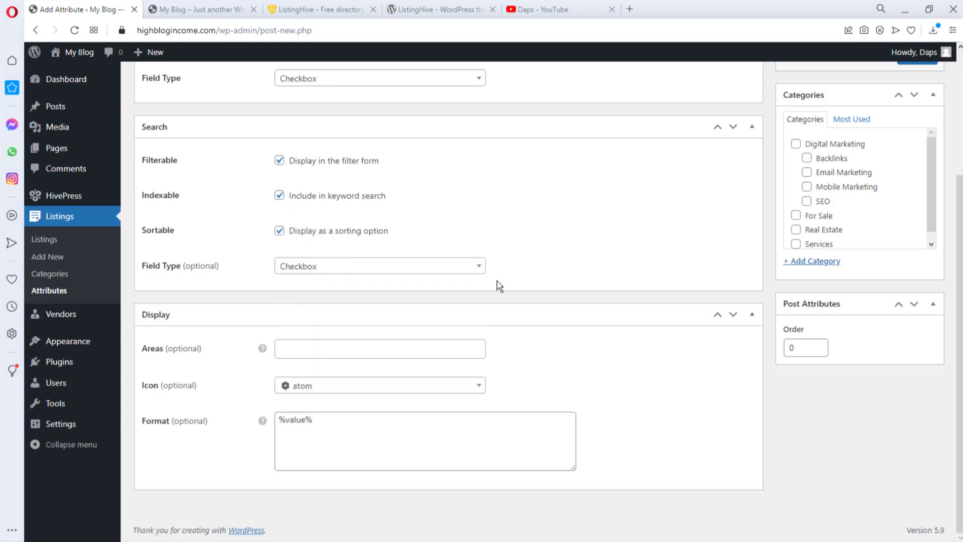
Assign the Levels attribute to Digital Marketing and its Backlinks, Email Marketing, Mobile Marketing and SEO subcategories.
{"action": "scroll", "coordinate": [562, 293], "scroll_direction": "up", "scroll_amount": 3}
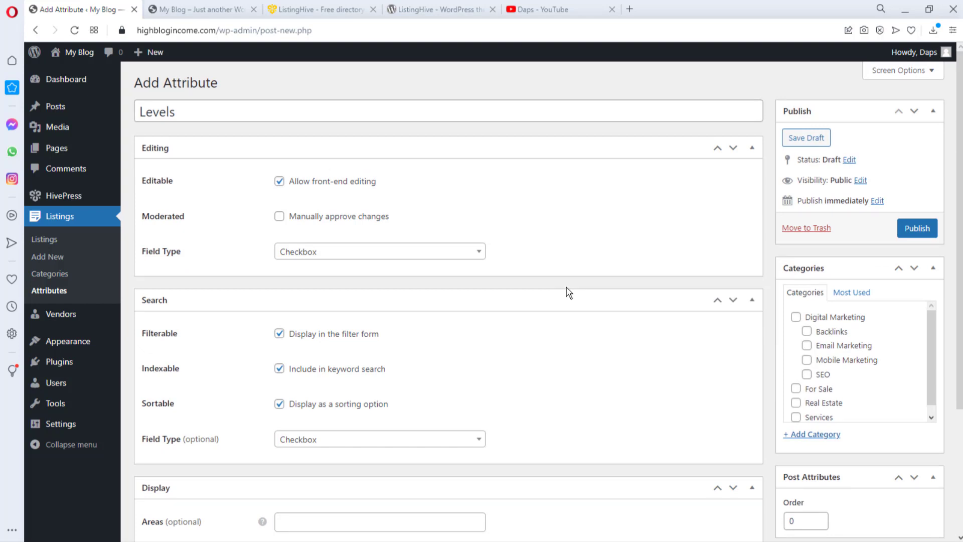
{"action": "scroll", "coordinate": [574, 301], "scroll_direction": "down", "scroll_amount": 1}
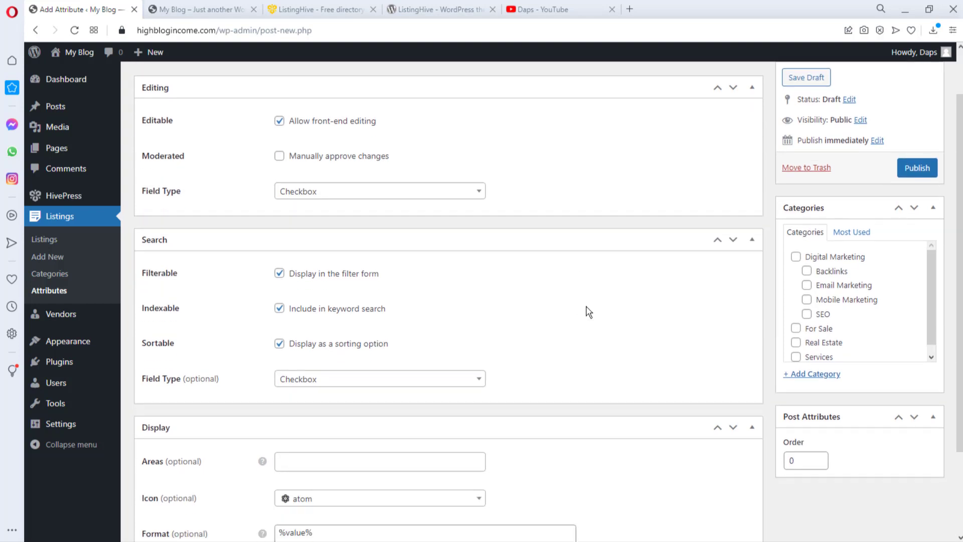
{"action": "left_click", "coordinate": [797, 258]}
{"action": "left_click", "coordinate": [806, 271]}
{"action": "left_click", "coordinate": [806, 285]}
{"action": "left_click", "coordinate": [807, 300]}
{"action": "left_click", "coordinate": [807, 315]}
Assign the attribute to the Services, Real Estate and For Sale categories as well, and publish it.
{"action": "scroll", "coordinate": [912, 283], "scroll_direction": "down", "scroll_amount": 1}
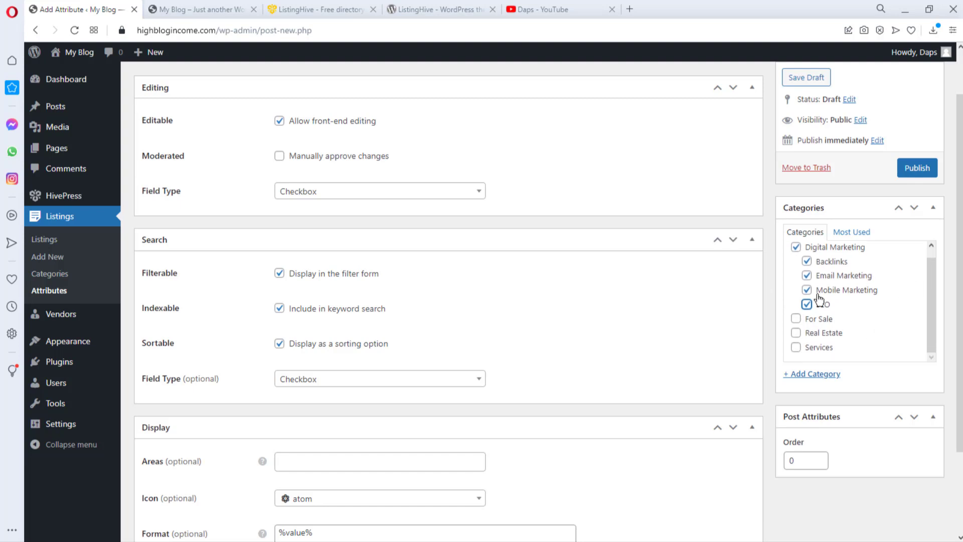
{"action": "left_click", "coordinate": [796, 347]}
{"action": "left_click", "coordinate": [796, 333]}
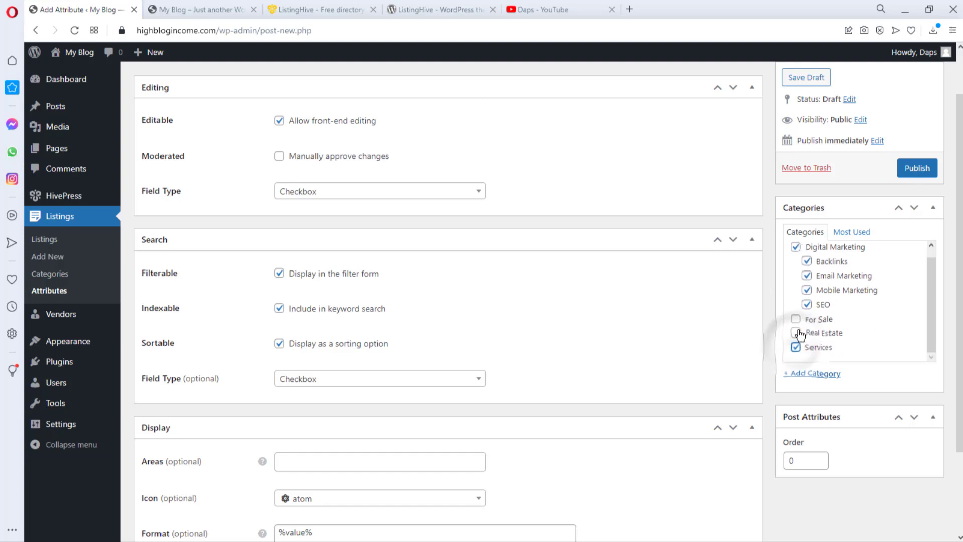
{"action": "left_click", "coordinate": [796, 319]}
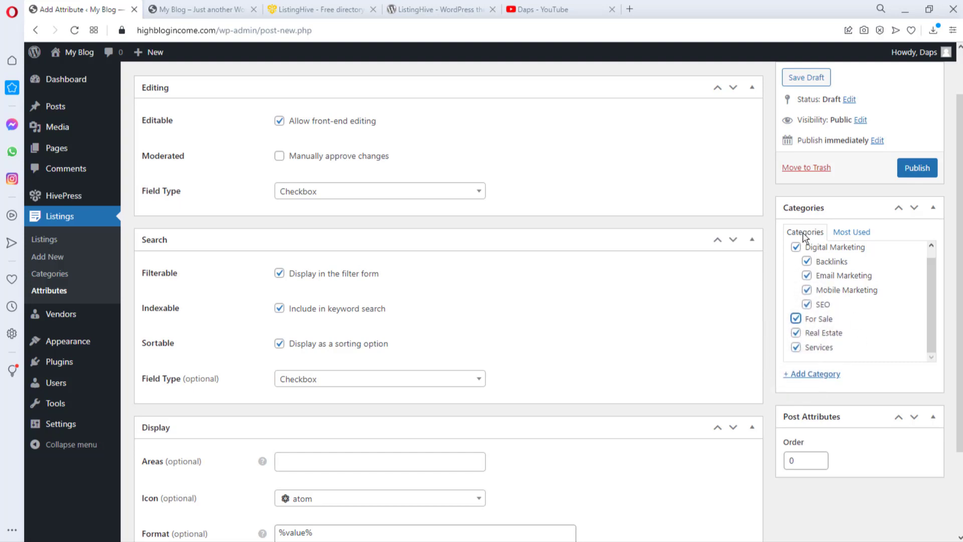
{"action": "left_click", "coordinate": [916, 171]}
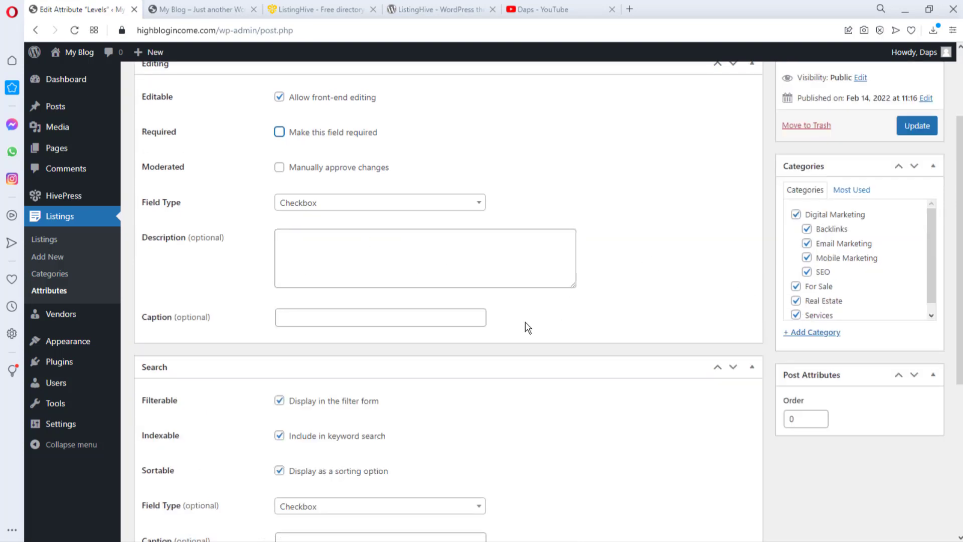
Change both the editing and search field types of the Levels attribute to Checkboxes and update it.
{"action": "left_click", "coordinate": [397, 202]}
{"action": "left_click", "coordinate": [312, 274]}
{"action": "scroll", "coordinate": [516, 257], "scroll_direction": "down", "scroll_amount": 3}
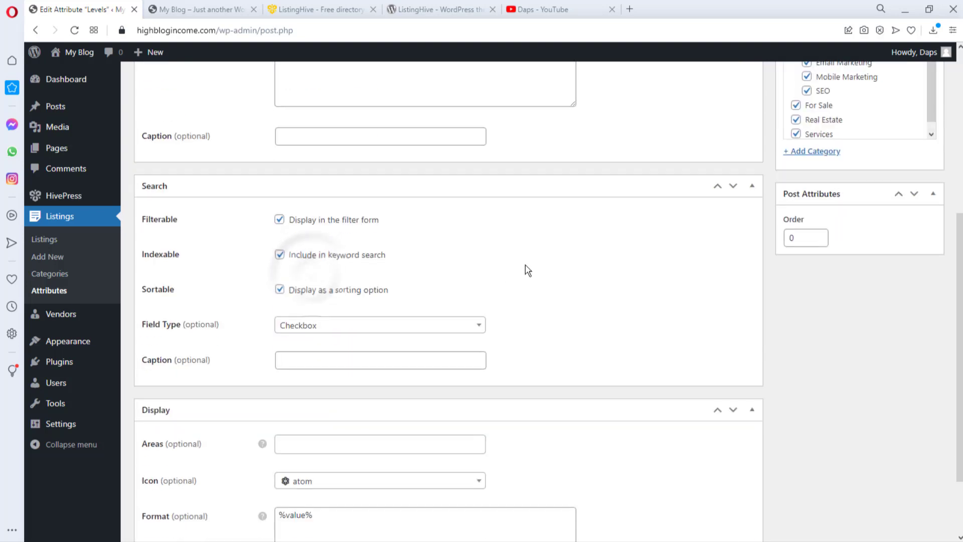
{"action": "left_click", "coordinate": [357, 327]}
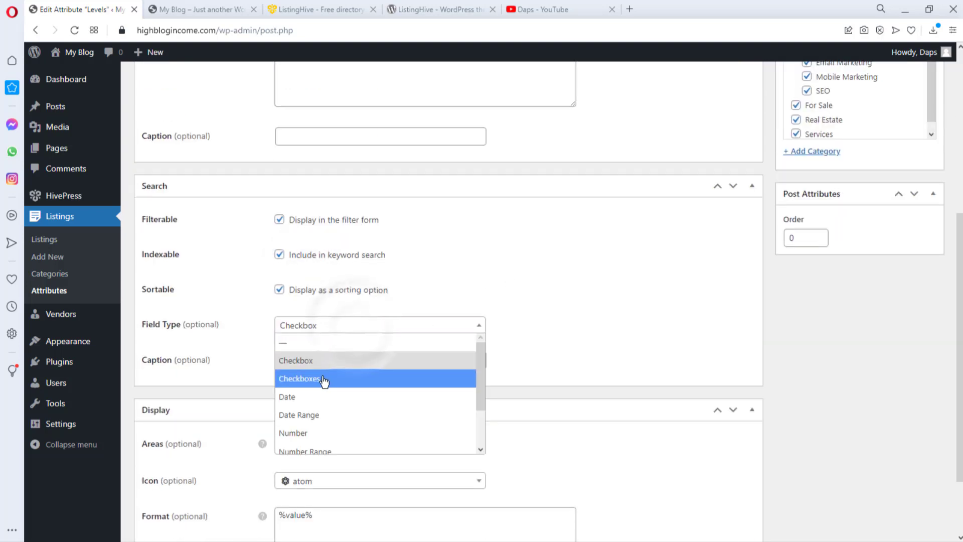
{"action": "left_click", "coordinate": [327, 377]}
{"action": "scroll", "coordinate": [563, 317], "scroll_direction": "up", "scroll_amount": 6}
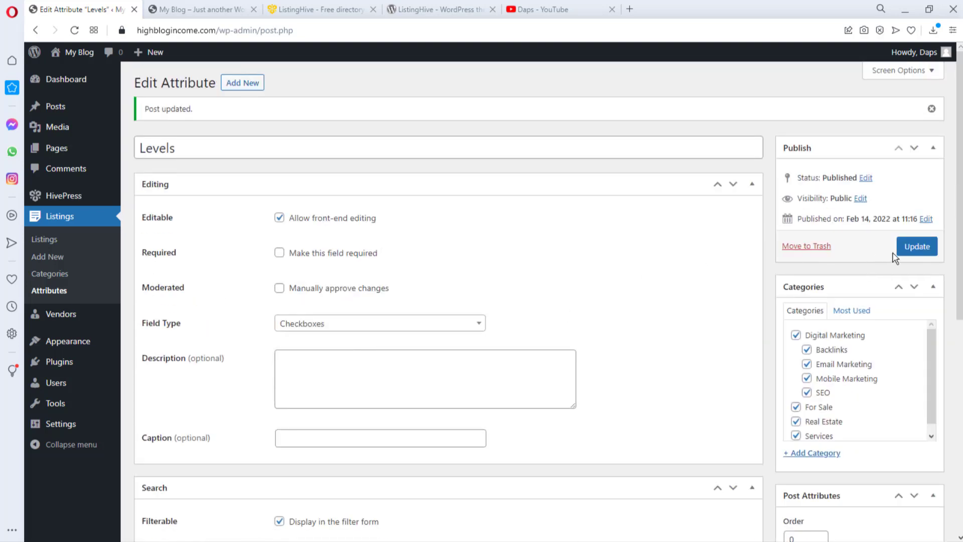
{"action": "left_click", "coordinate": [908, 249]}
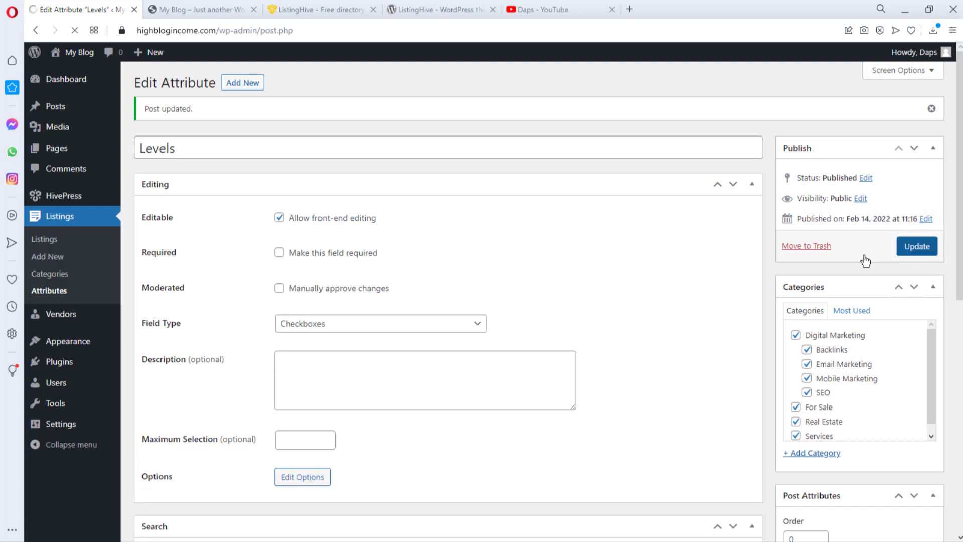
Open the options of the Levels editing field and add an option named Beginner.
{"action": "scroll", "coordinate": [621, 269], "scroll_direction": "down", "scroll_amount": 1}
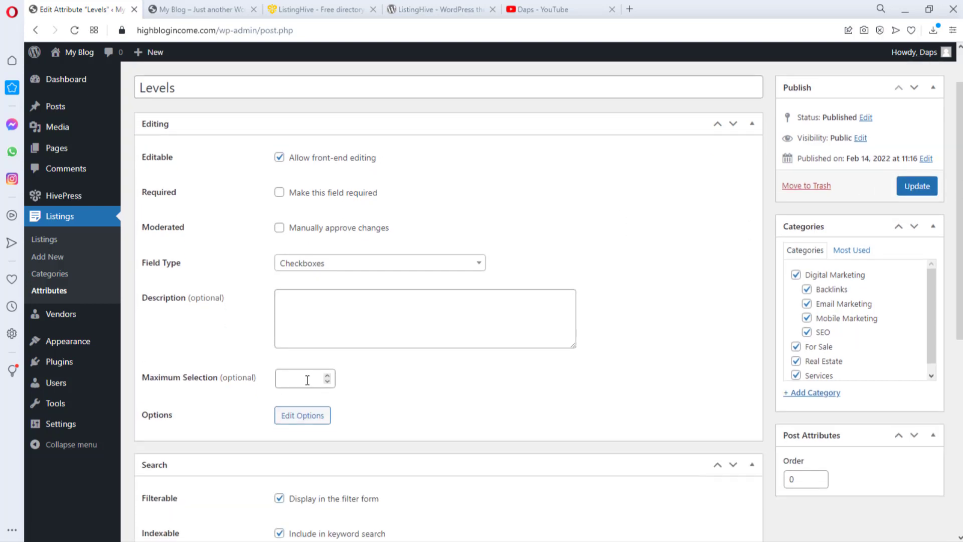
{"action": "left_click", "coordinate": [306, 417]}
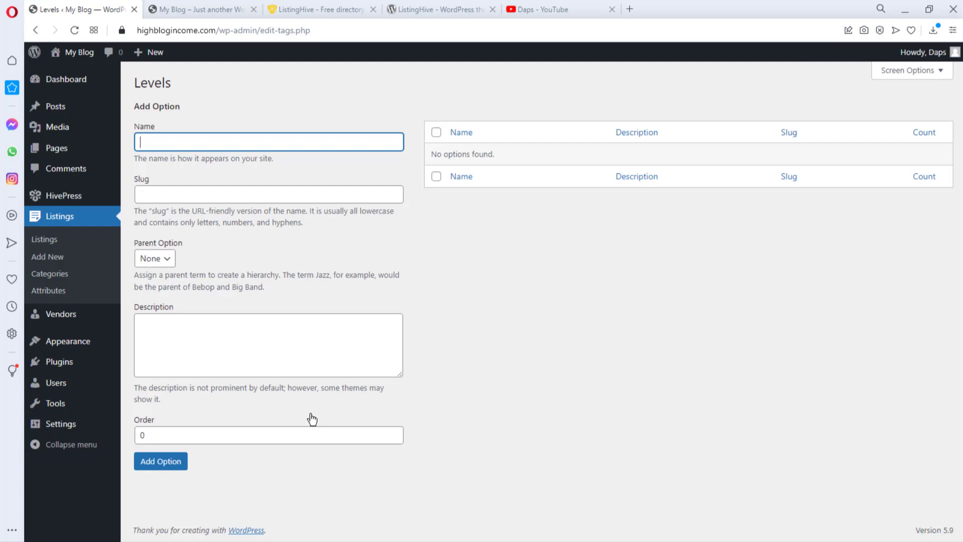
{"action": "type", "text": "nner"}
{"action": "left_click", "coordinate": [148, 461]}
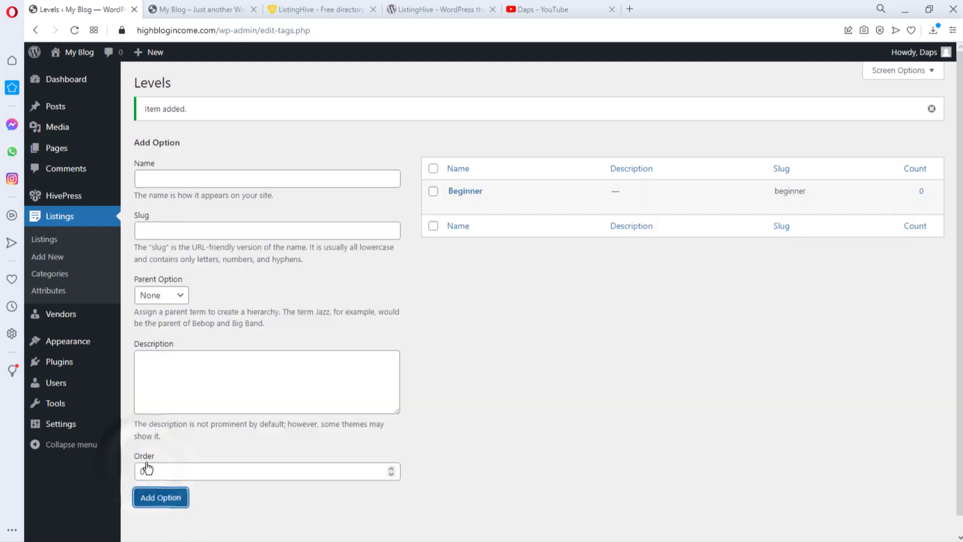
Add two more Levels options named Level One Seller and Level two Seller, without a parent.
{"action": "left_click", "coordinate": [155, 176]}
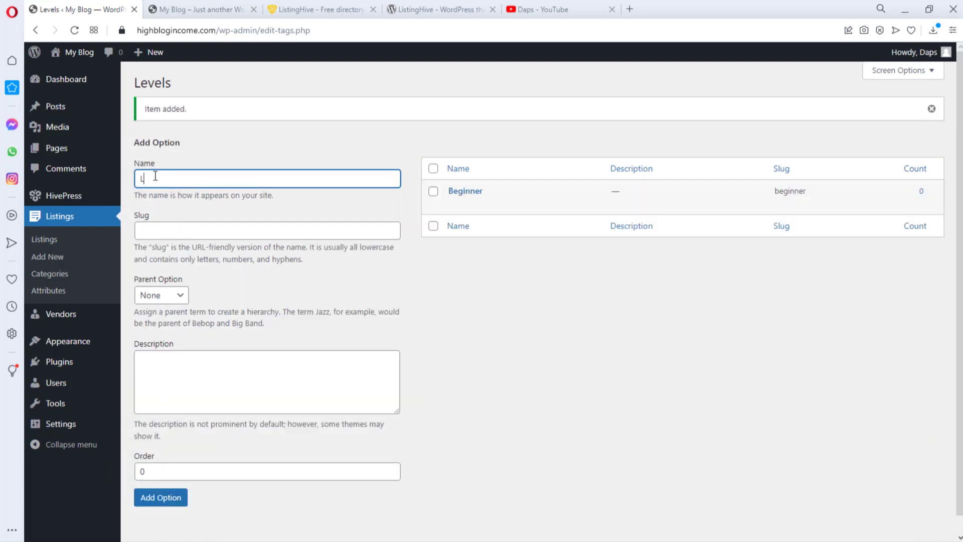
{"action": "type", "text": "Level One Seller"}
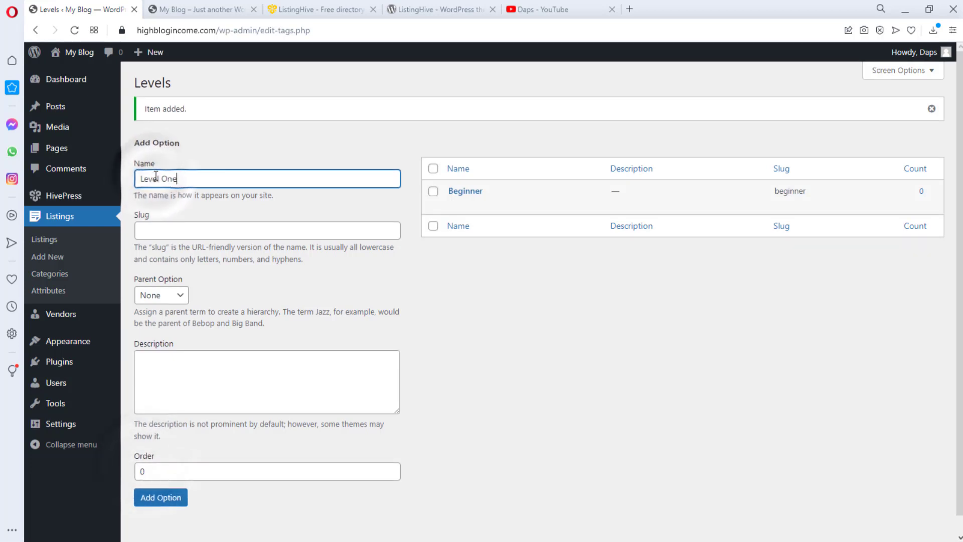
{"action": "scroll", "coordinate": [161, 401], "scroll_direction": "down", "scroll_amount": 1}
{"action": "left_click", "coordinate": [160, 478]}
{"action": "left_click", "coordinate": [185, 154]}
{"action": "type", "text": "Level two Seller"}
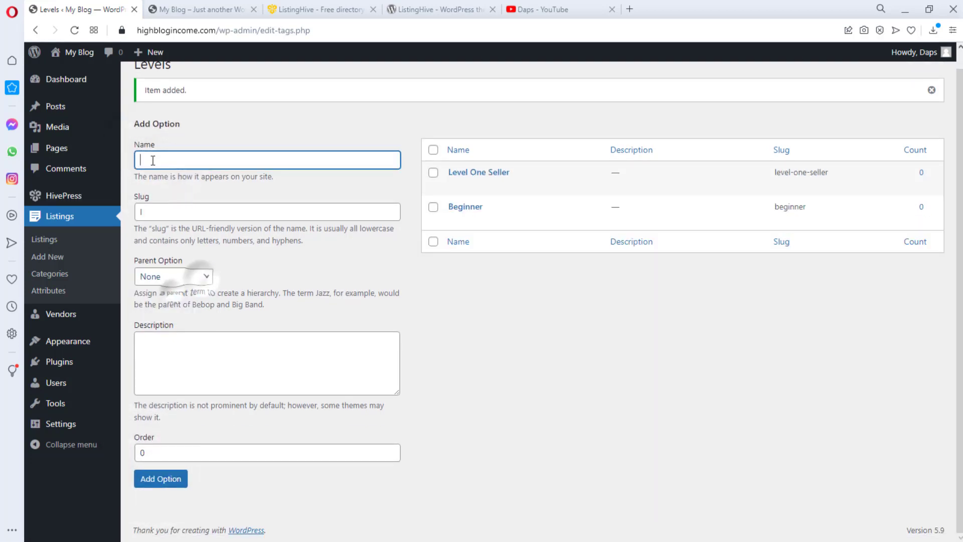
{"action": "left_click", "coordinate": [155, 211]}
{"action": "left_click", "coordinate": [153, 482]}
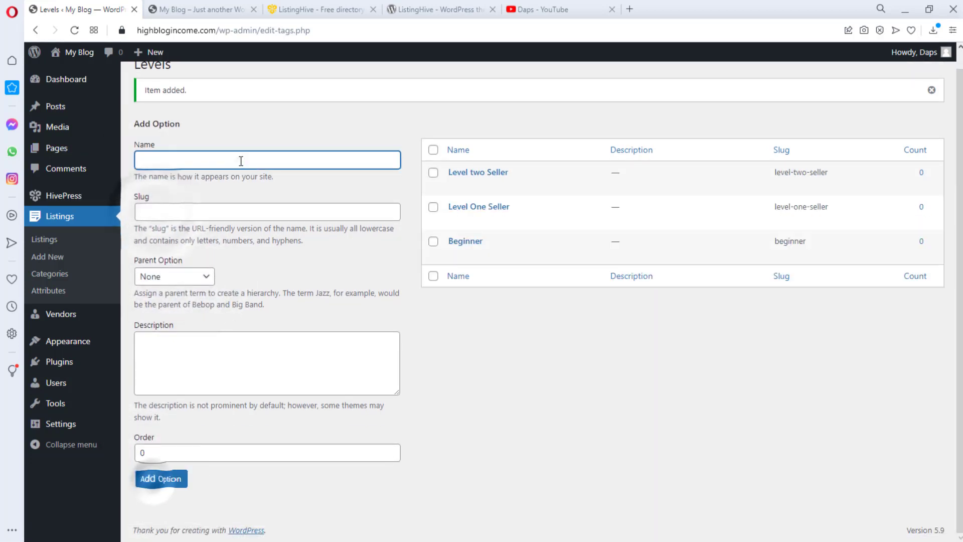
Add another Levels option named Expert, without a parent.
{"action": "left_click", "coordinate": [241, 160]}
{"action": "type", "text": "Expert"}
{"action": "key", "text": "Return"}
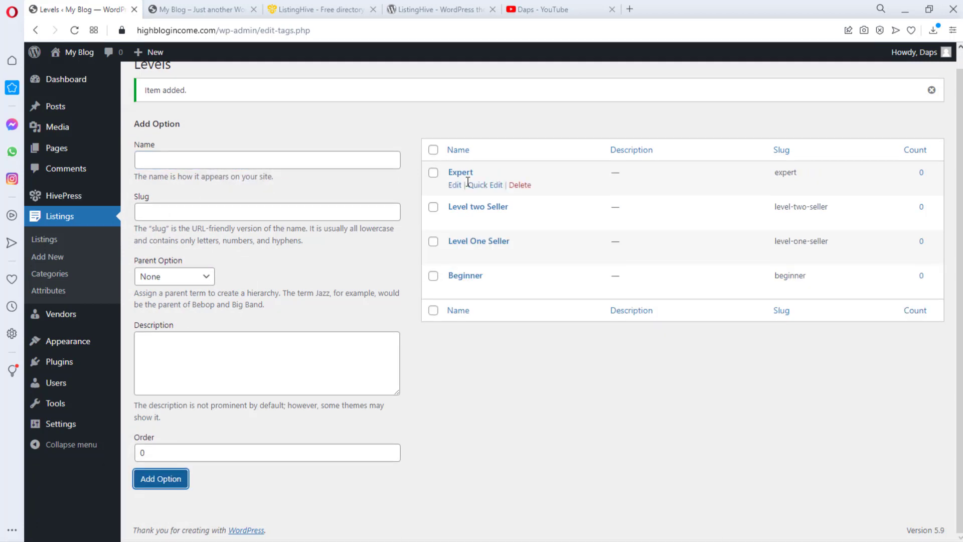
{"action": "scroll", "coordinate": [499, 210], "scroll_direction": "up", "scroll_amount": 1}
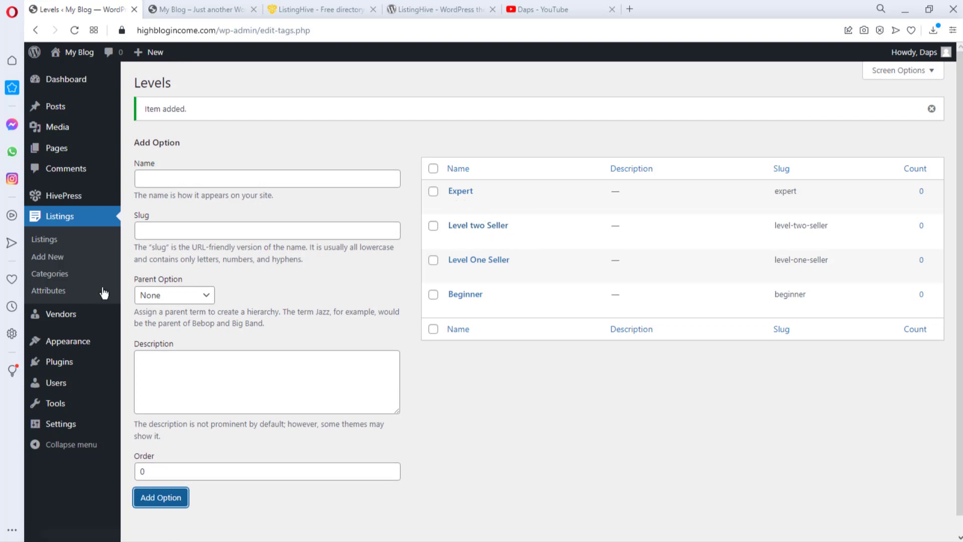
Start a new listing attribute titled Language with front-end editing allowed and Checkboxes as its editing field type.
{"action": "left_click", "coordinate": [47, 295]}
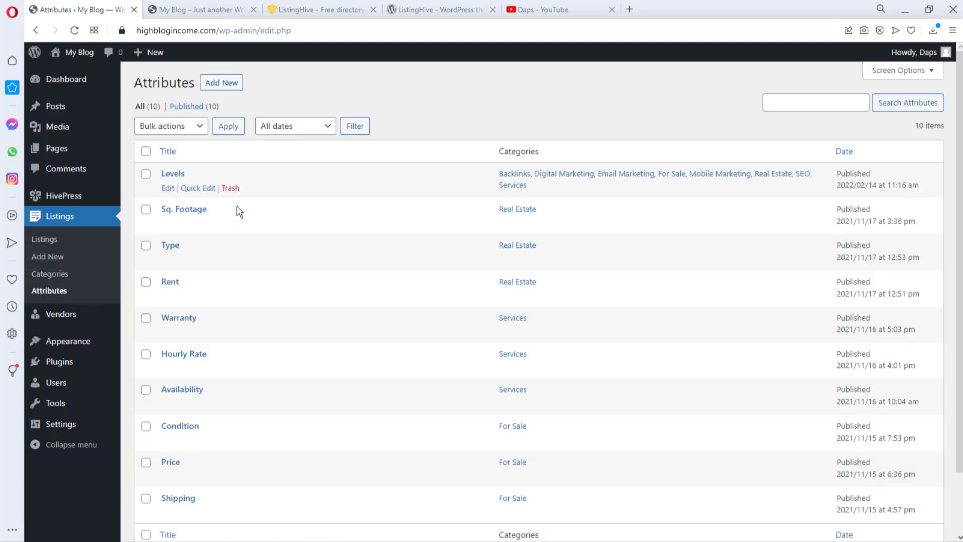
{"action": "left_click", "coordinate": [214, 90]}
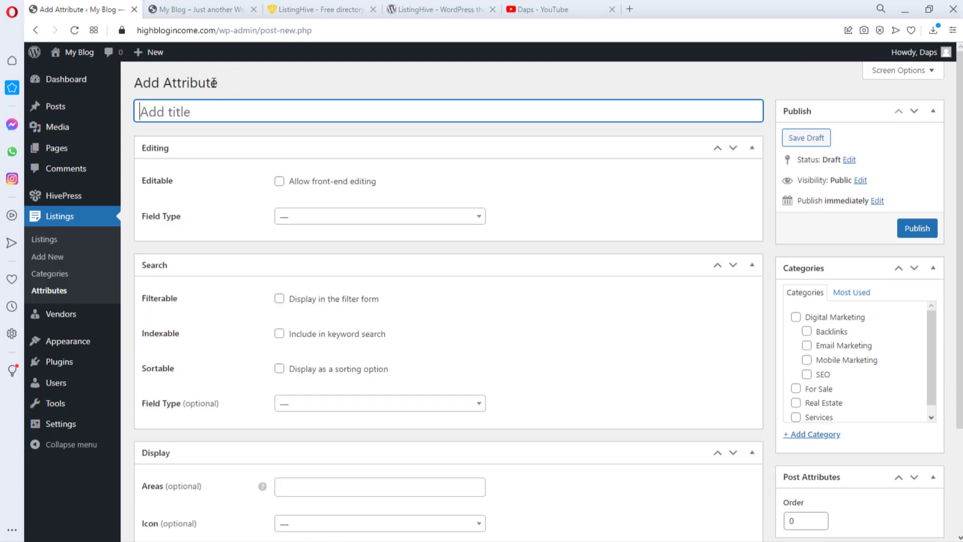
{"action": "type", "text": "Language"}
{"action": "left_click", "coordinate": [278, 181]}
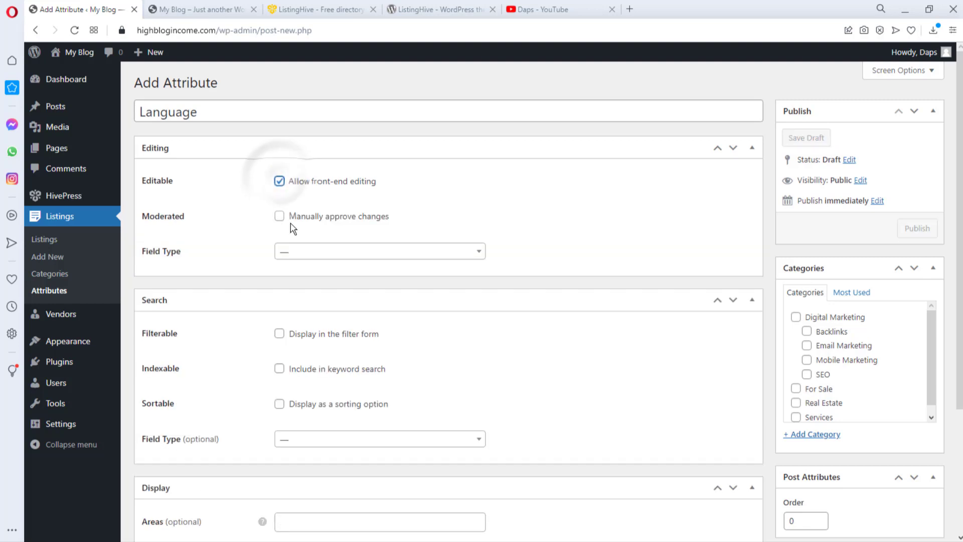
{"action": "left_click", "coordinate": [469, 254]}
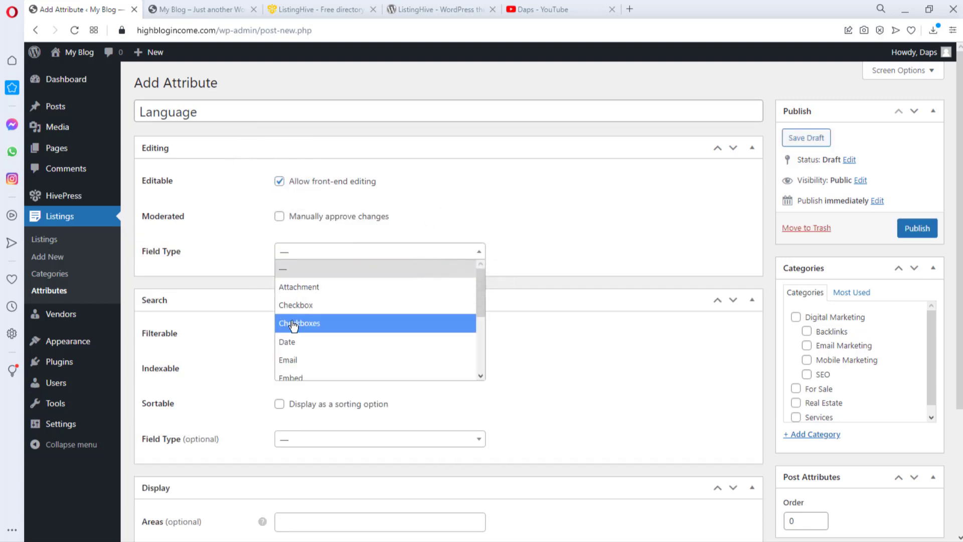
{"action": "scroll", "coordinate": [294, 326], "scroll_direction": "down", "scroll_amount": 4}
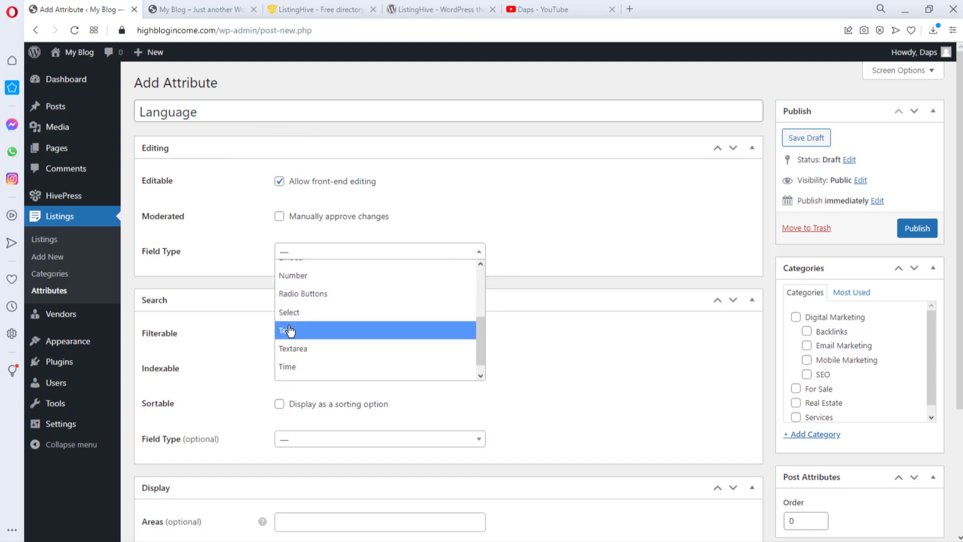
{"action": "scroll", "coordinate": [300, 336], "scroll_direction": "up", "scroll_amount": 4}
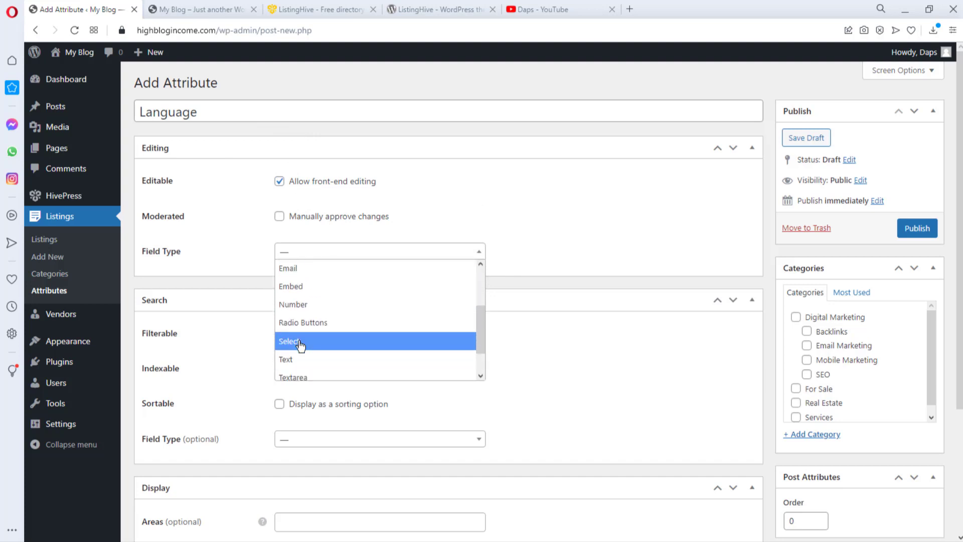
{"action": "left_click", "coordinate": [306, 326]}
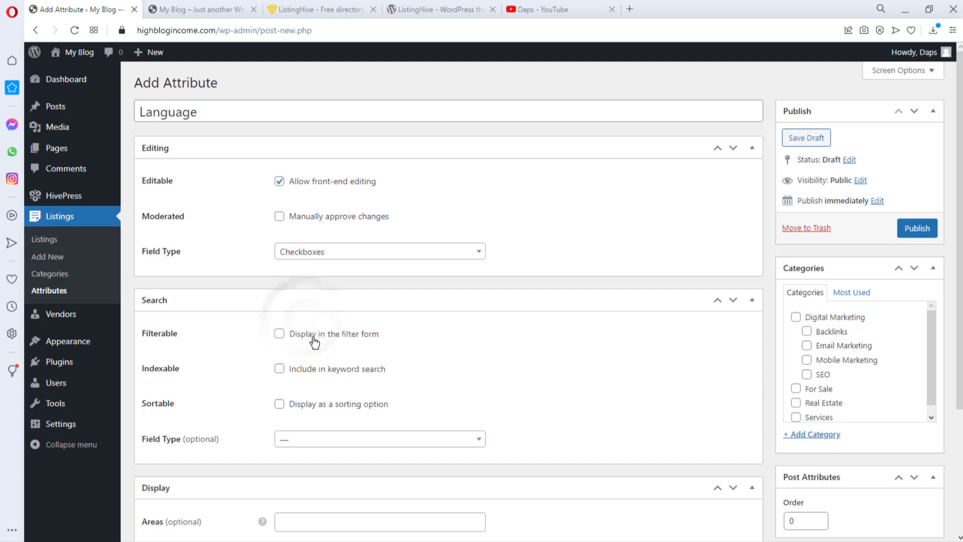
Make the Language attribute filterable, indexable and sortable, with Checkboxes as its search field type.
{"action": "scroll", "coordinate": [592, 325], "scroll_direction": "down", "scroll_amount": 2}
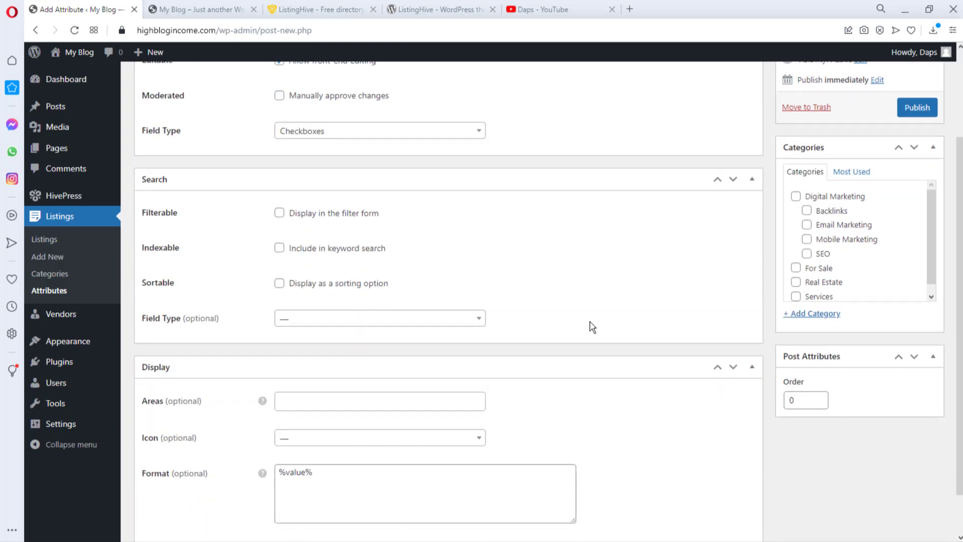
{"action": "left_click", "coordinate": [279, 213]}
{"action": "left_click", "coordinate": [279, 248]}
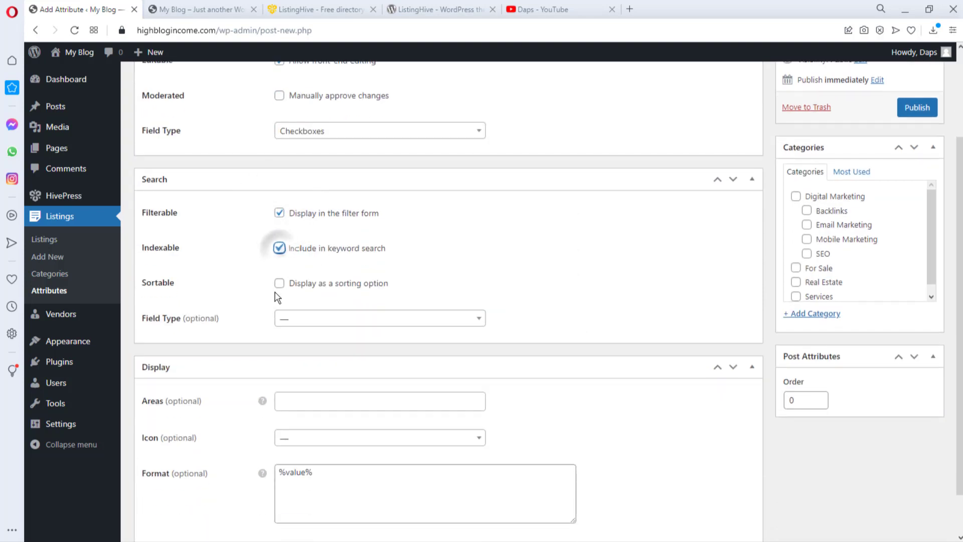
{"action": "left_click", "coordinate": [279, 283]}
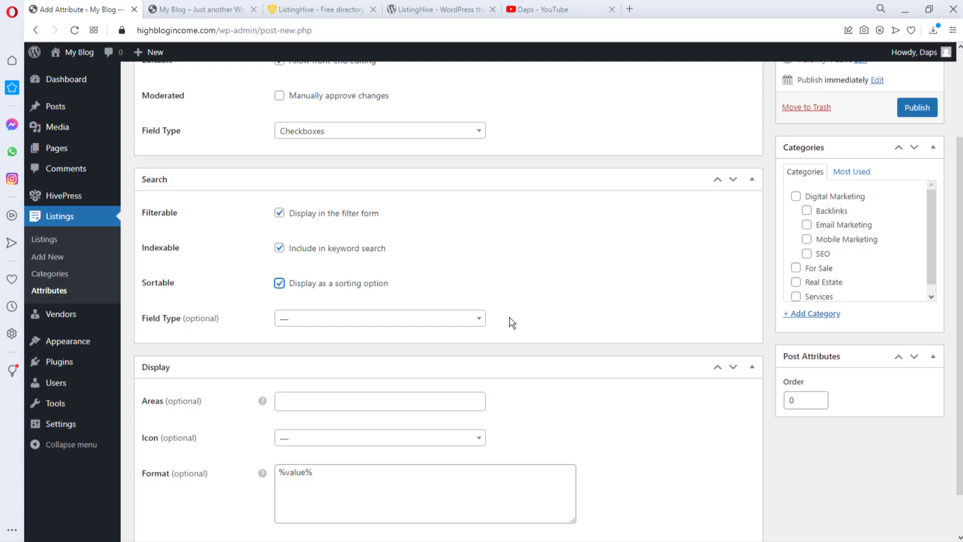
{"action": "left_click", "coordinate": [466, 317]}
{"action": "left_click", "coordinate": [297, 372]}
{"action": "scroll", "coordinate": [535, 343], "scroll_direction": "down", "scroll_amount": 1}
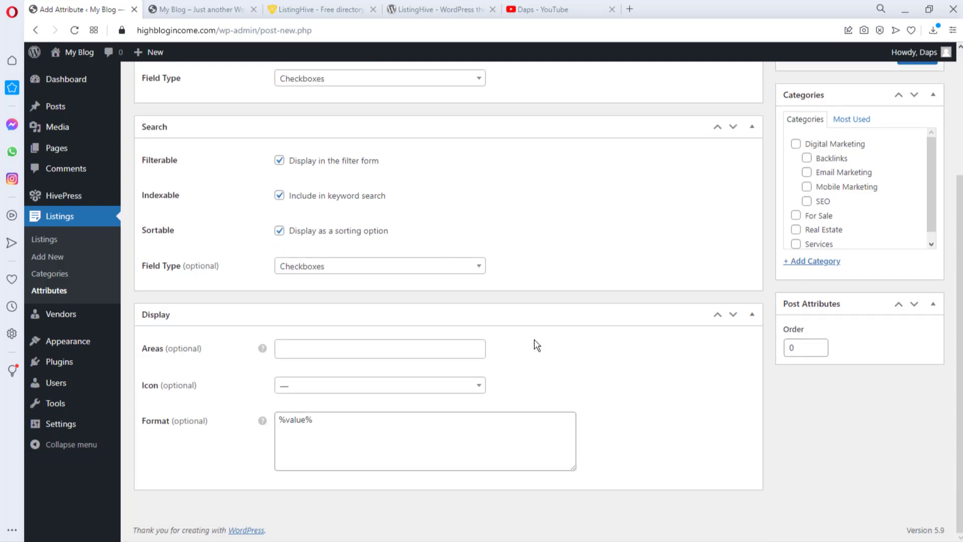
Choose the car-crash icon for the Language attribute's display.
{"action": "left_click", "coordinate": [475, 387]}
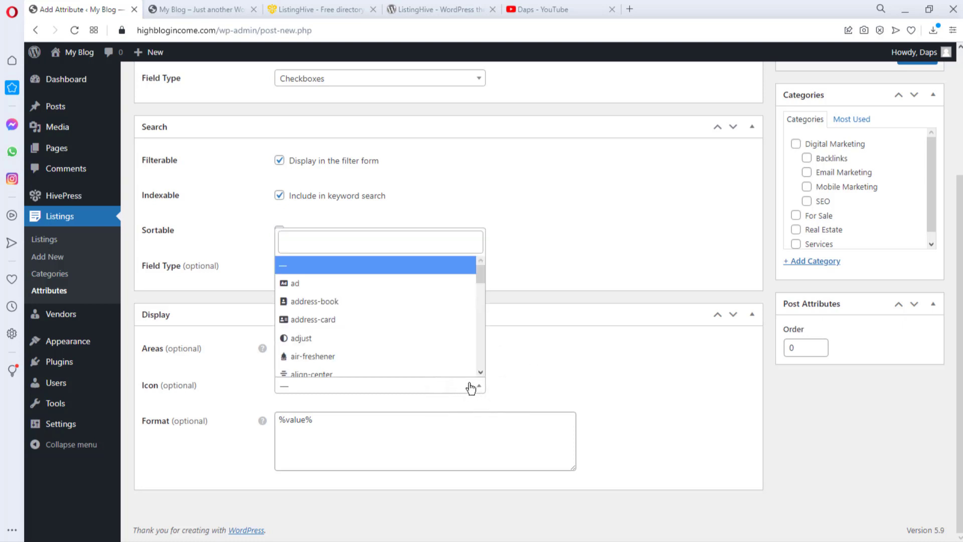
{"action": "scroll", "coordinate": [346, 336], "scroll_direction": "down", "scroll_amount": 6}
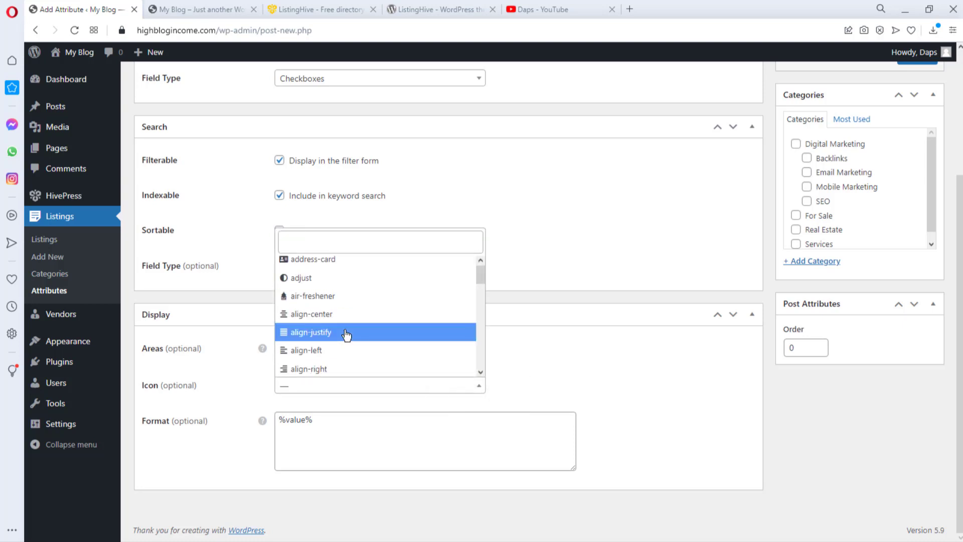
{"action": "scroll", "coordinate": [349, 339], "scroll_direction": "down", "scroll_amount": 3}
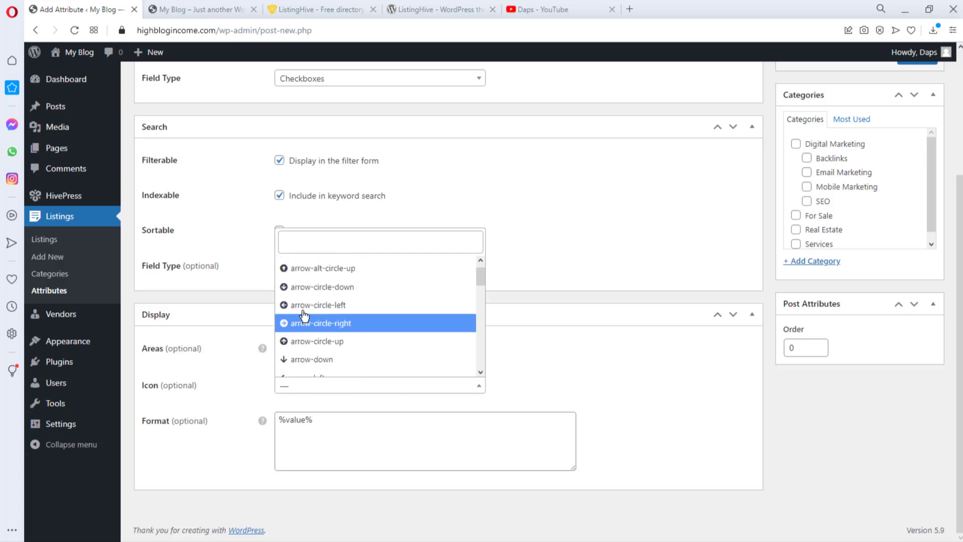
{"action": "scroll", "coordinate": [331, 336], "scroll_direction": "down", "scroll_amount": 9}
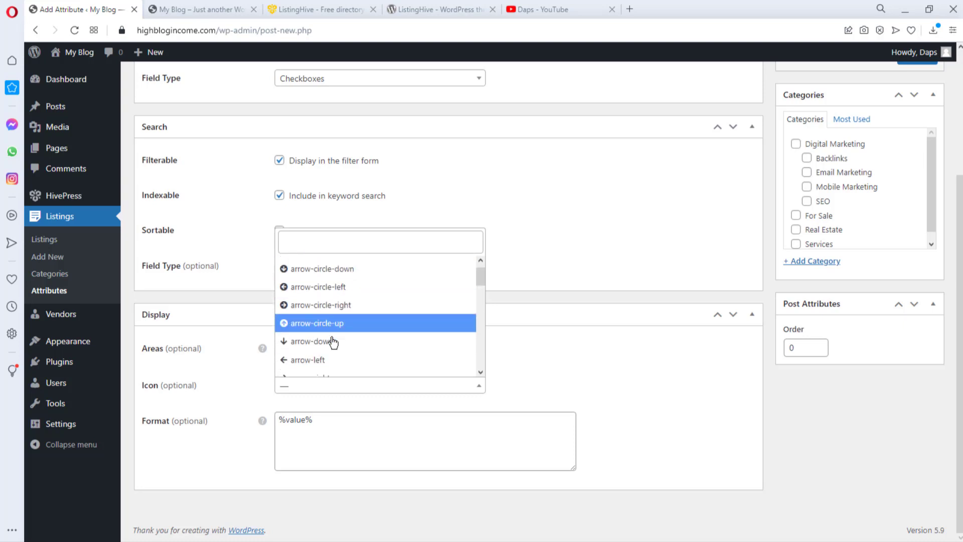
{"action": "scroll", "coordinate": [332, 343], "scroll_direction": "down", "scroll_amount": 6}
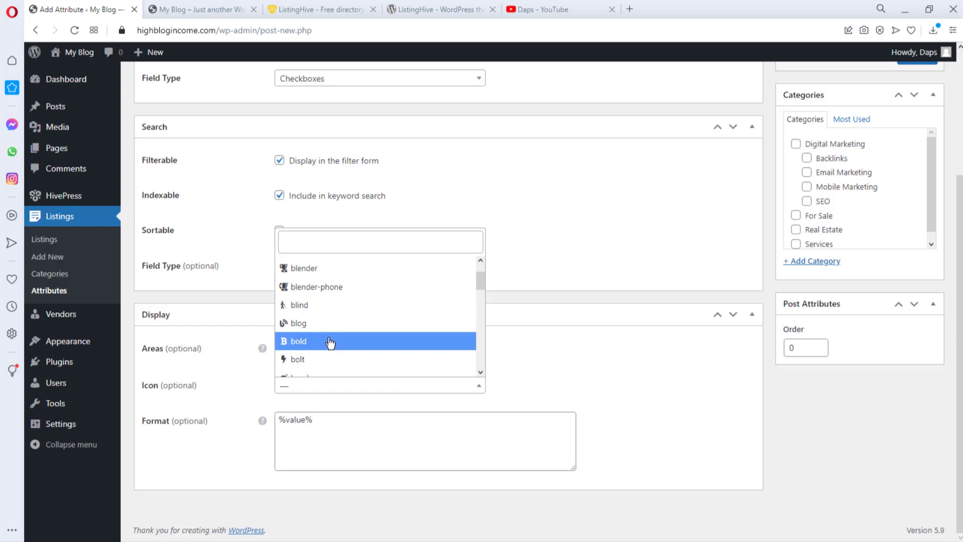
{"action": "scroll", "coordinate": [322, 344], "scroll_direction": "down", "scroll_amount": 6}
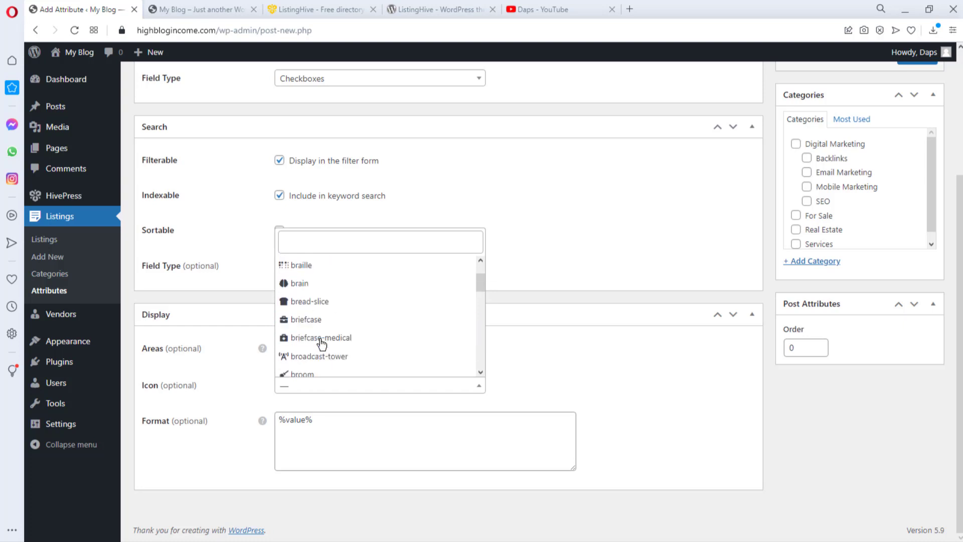
{"action": "scroll", "coordinate": [321, 344], "scroll_direction": "down", "scroll_amount": 6}
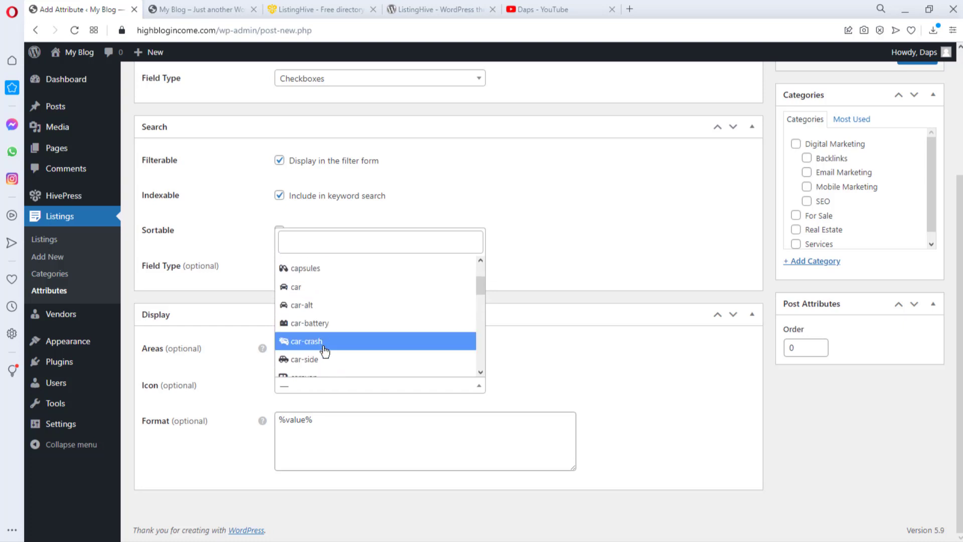
{"action": "left_click", "coordinate": [327, 346]}
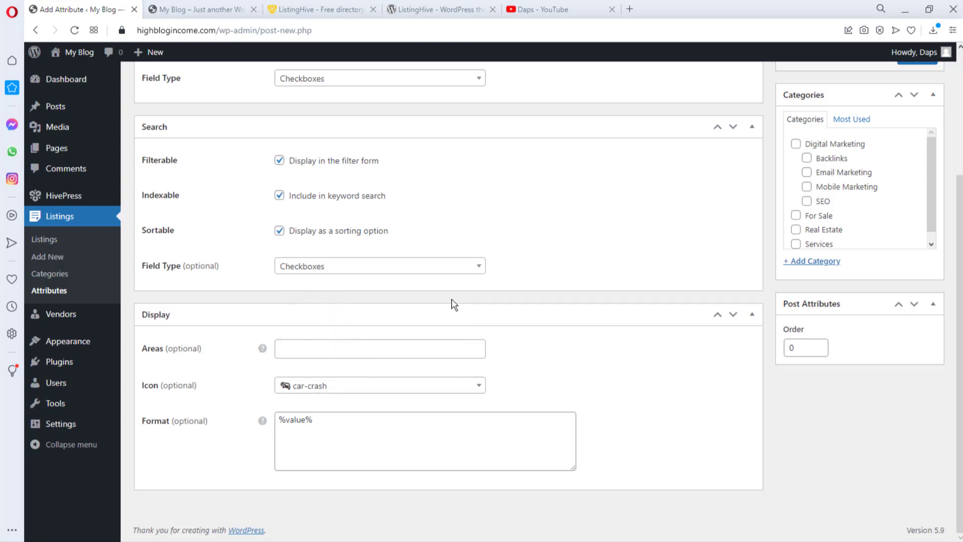
Assign the Language attribute to the Digital Marketing and Backlinks categories, and publish it.
{"action": "scroll", "coordinate": [737, 219], "scroll_direction": "up", "scroll_amount": 1}
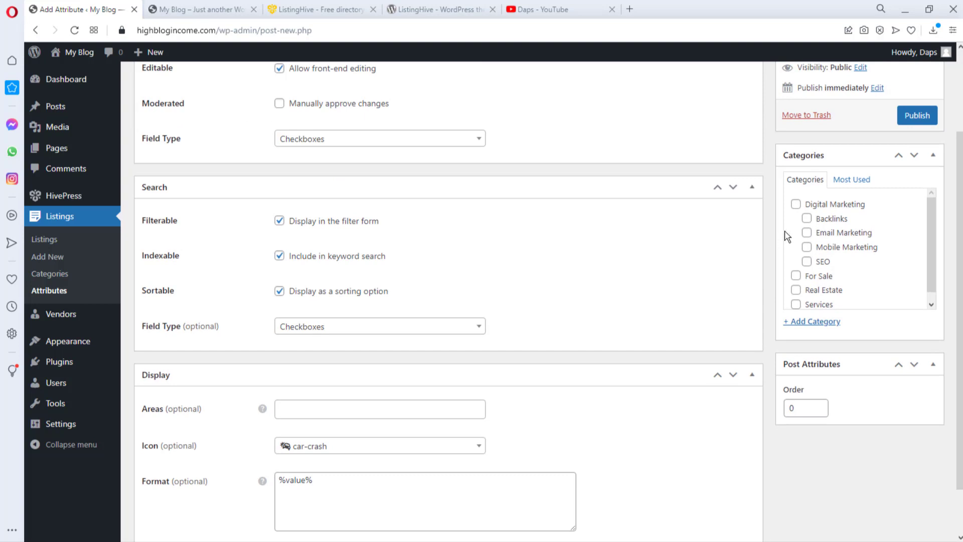
{"action": "left_click", "coordinate": [796, 204]}
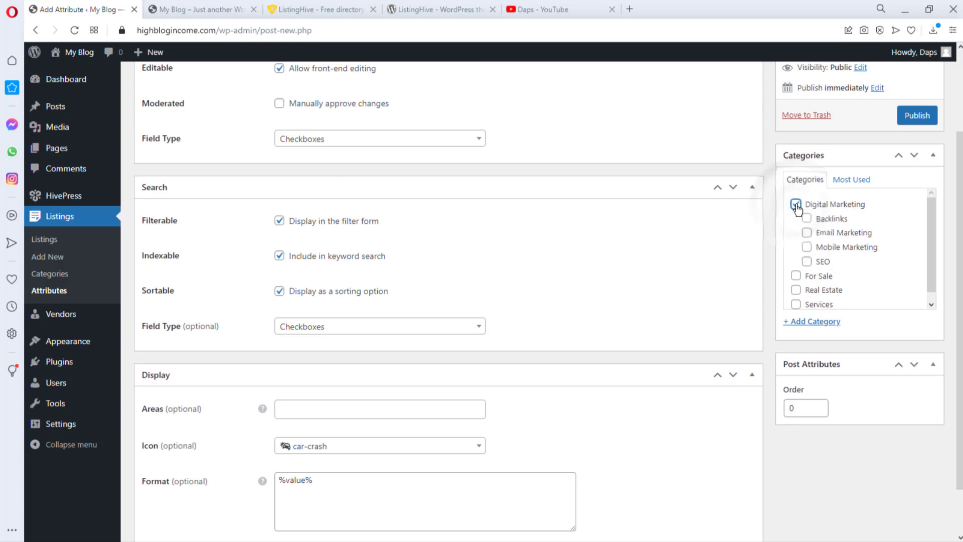
{"action": "left_click", "coordinate": [806, 219]}
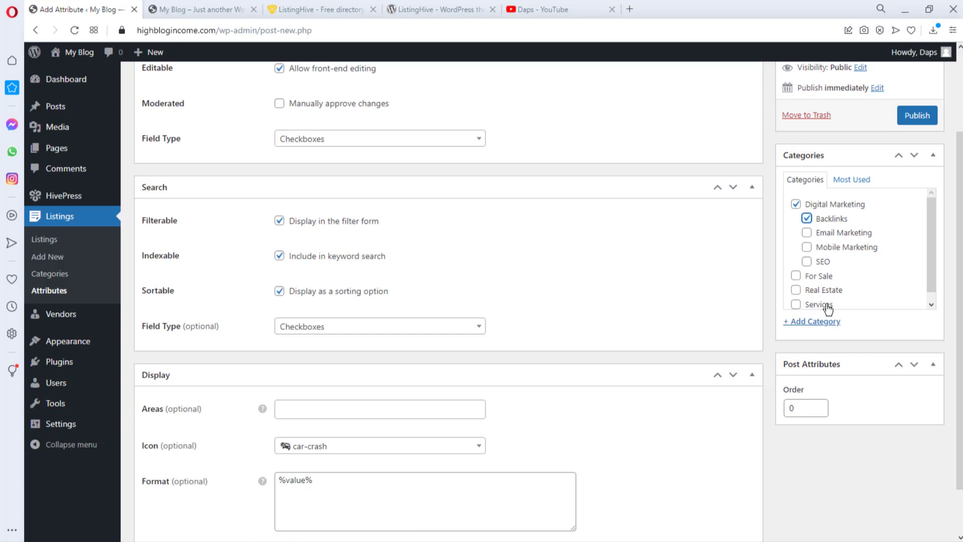
{"action": "scroll", "coordinate": [511, 314], "scroll_direction": "up", "scroll_amount": 3}
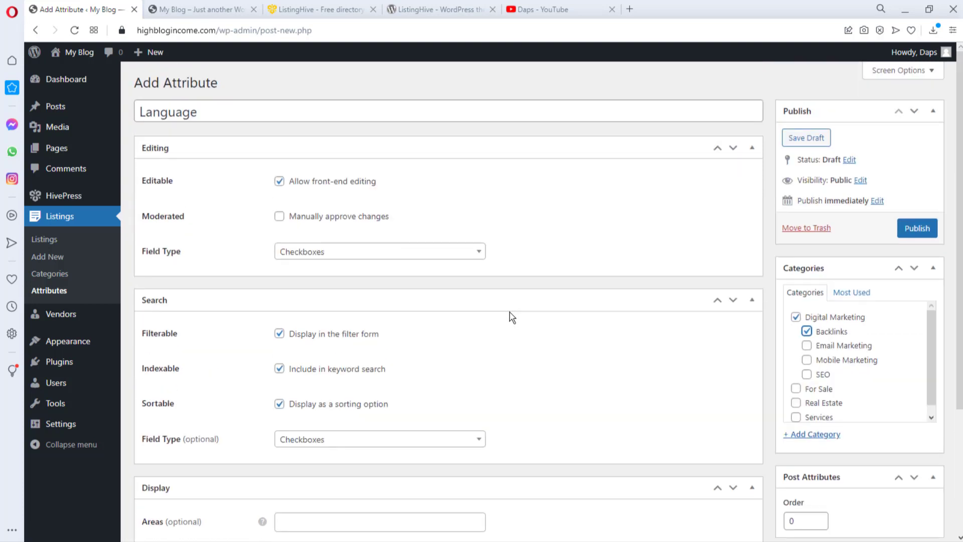
{"action": "left_click", "coordinate": [905, 228]}
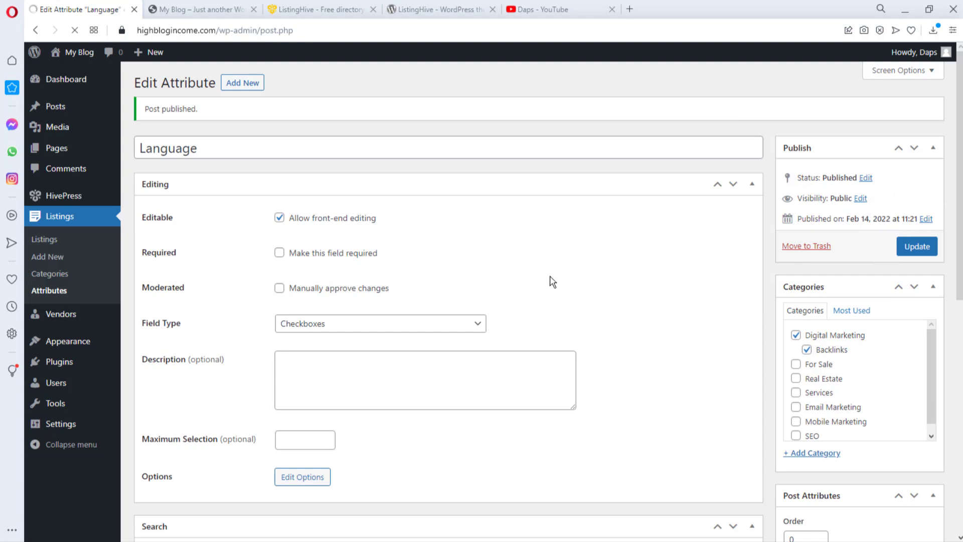
Open the options of the Language editing field and add an option named English.
{"action": "scroll", "coordinate": [546, 285], "scroll_direction": "down", "scroll_amount": 2}
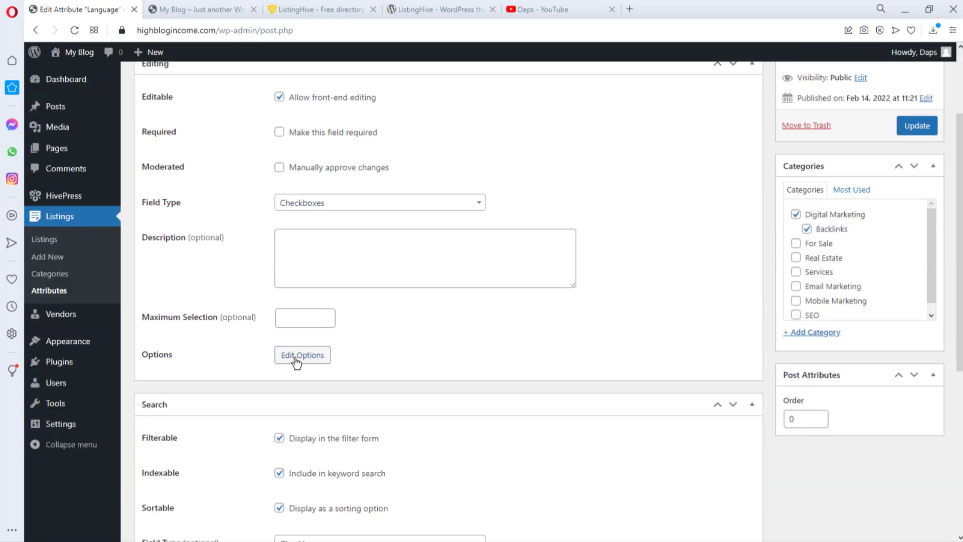
{"action": "left_click", "coordinate": [296, 361]}
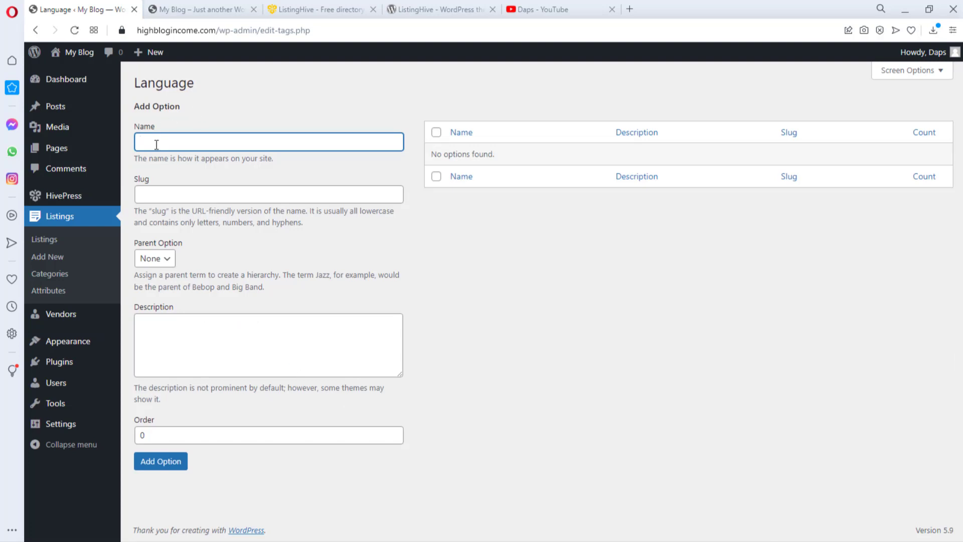
{"action": "left_click", "coordinate": [156, 144]}
{"action": "type", "text": "English"}
{"action": "left_click", "coordinate": [160, 460]}
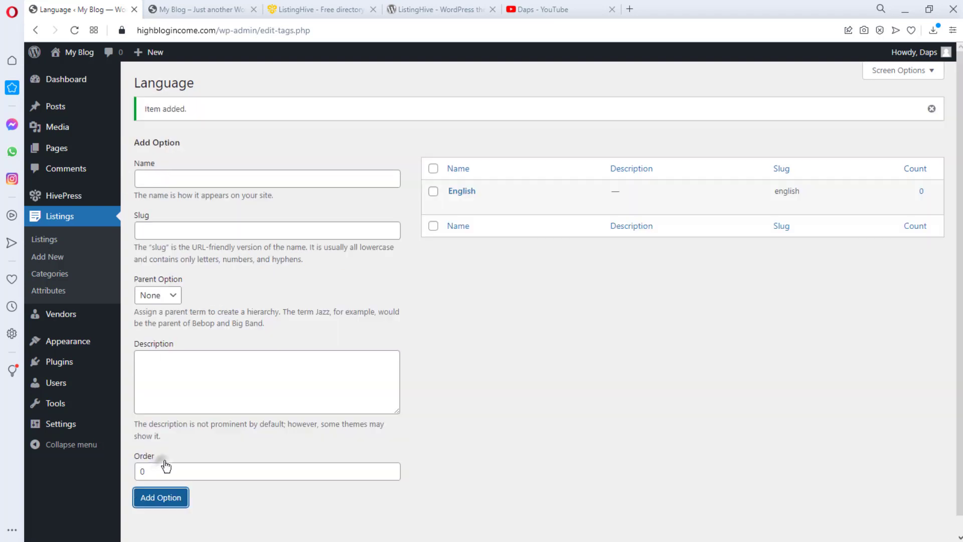
Add two more Language options named French and Spanish, without a parent.
{"action": "left_click", "coordinate": [153, 178]}
{"action": "type", "text": "French"}
{"action": "left_click", "coordinate": [161, 497]}
{"action": "left_click", "coordinate": [172, 178]}
{"action": "type", "text": "Spanish"}
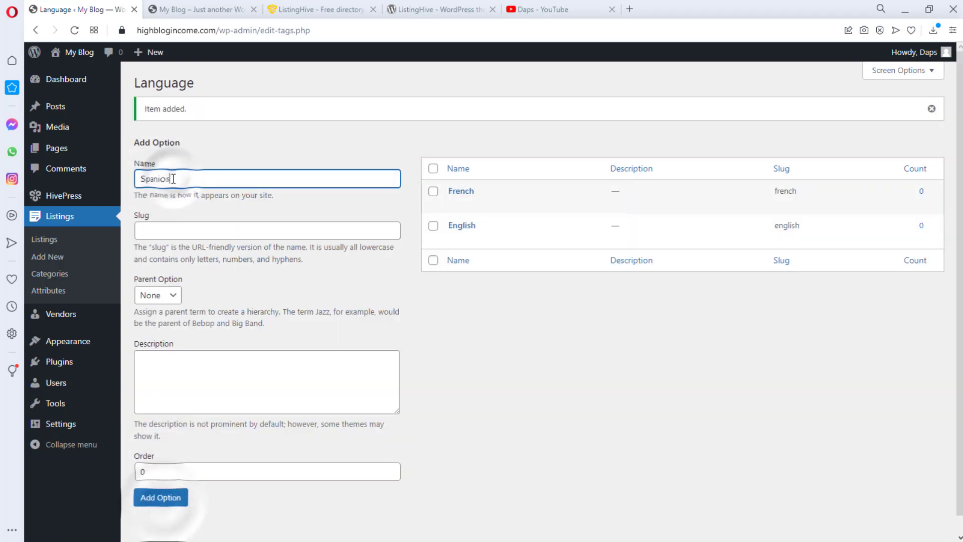
{"action": "left_click", "coordinate": [153, 496]}
Add the options Chinese and Italian to the Language attribute, without a parent.
{"action": "scroll", "coordinate": [155, 484], "scroll_direction": "down", "scroll_amount": 1}
{"action": "left_click", "coordinate": [146, 159]}
{"action": "type", "text": "Chinese"}
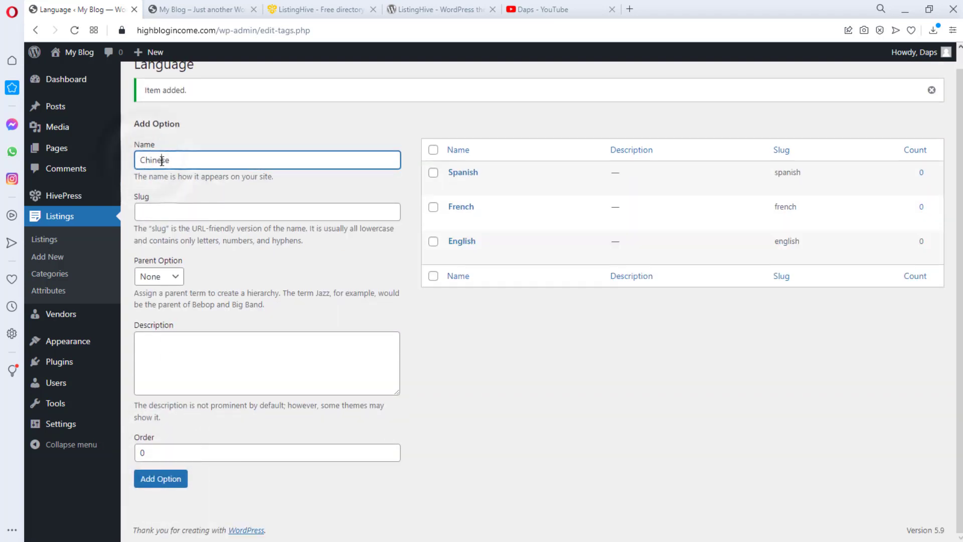
{"action": "left_click", "coordinate": [159, 476]}
{"action": "left_click", "coordinate": [142, 160]}
{"action": "type", "text": "Italian"}
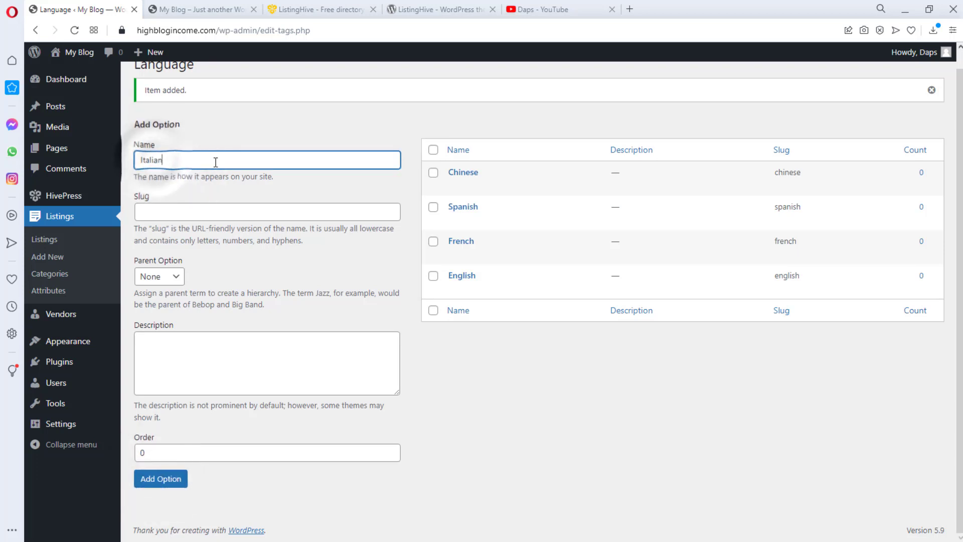
{"action": "left_click", "coordinate": [153, 483]}
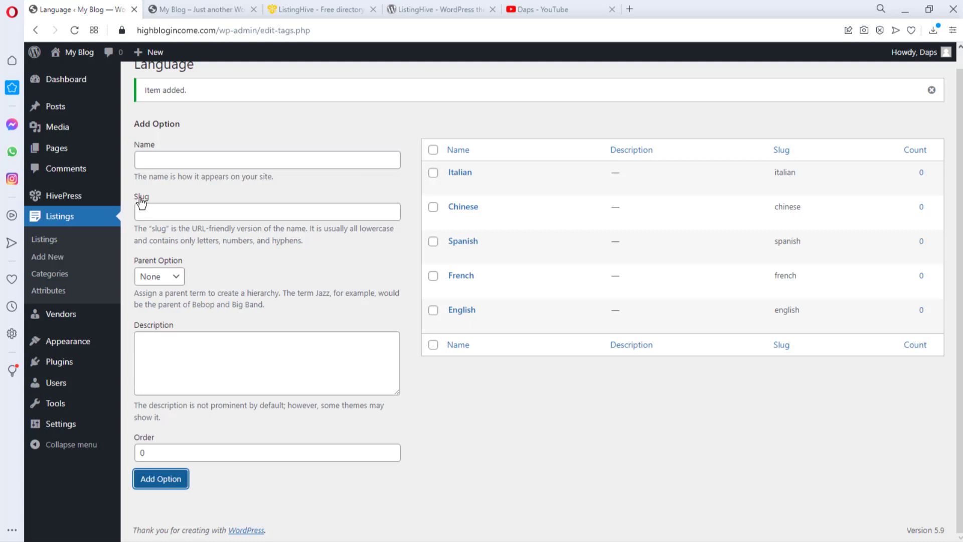
View the site's refreshed home page and examine the search filters on the Real Estate category page.
{"action": "left_click", "coordinate": [206, 13]}
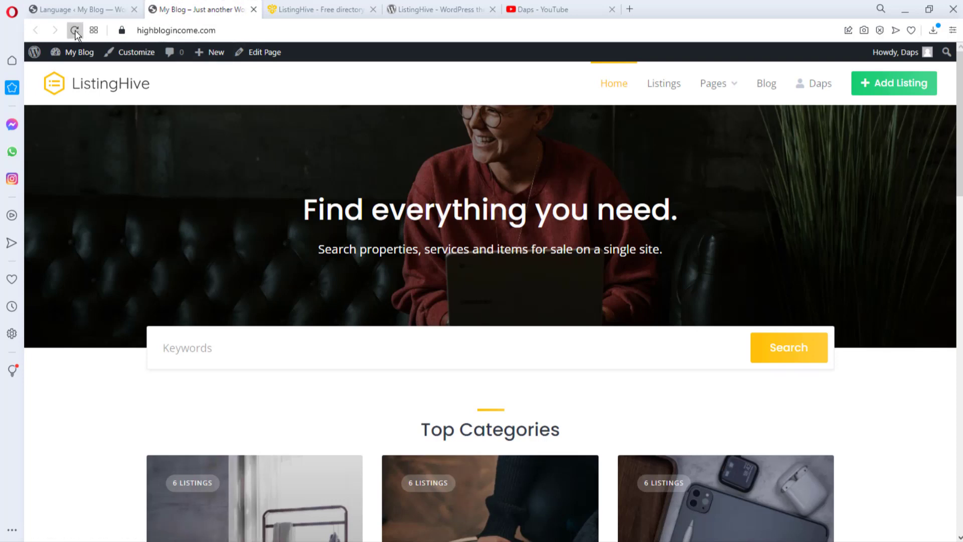
{"action": "scroll", "coordinate": [258, 112], "scroll_direction": "down", "scroll_amount": 6}
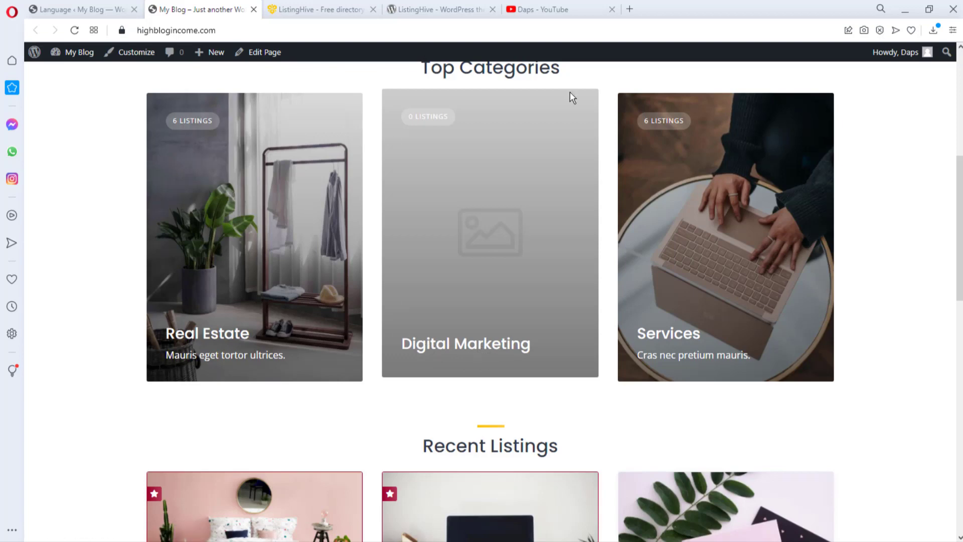
{"action": "scroll", "coordinate": [446, 316], "scroll_direction": "down", "scroll_amount": 3}
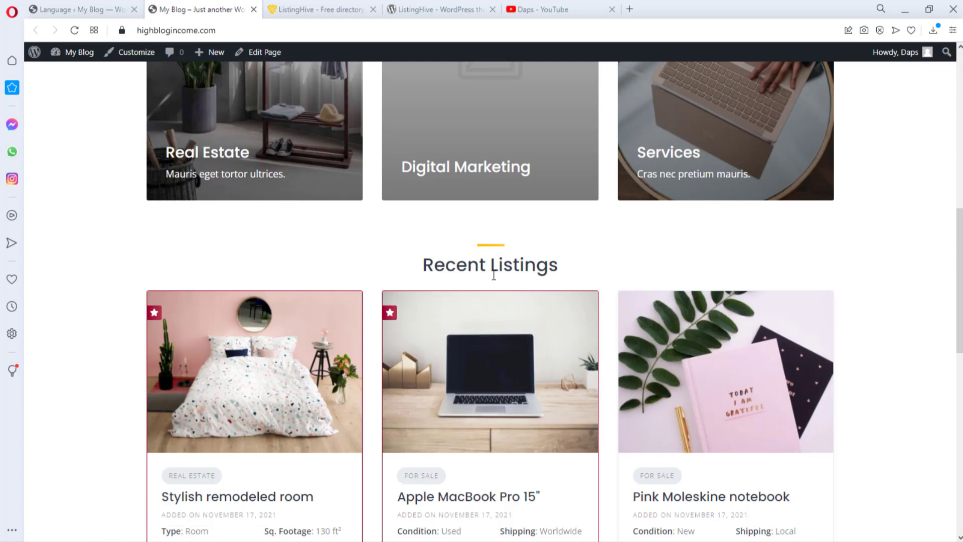
{"action": "scroll", "coordinate": [494, 274], "scroll_direction": "up", "scroll_amount": 2}
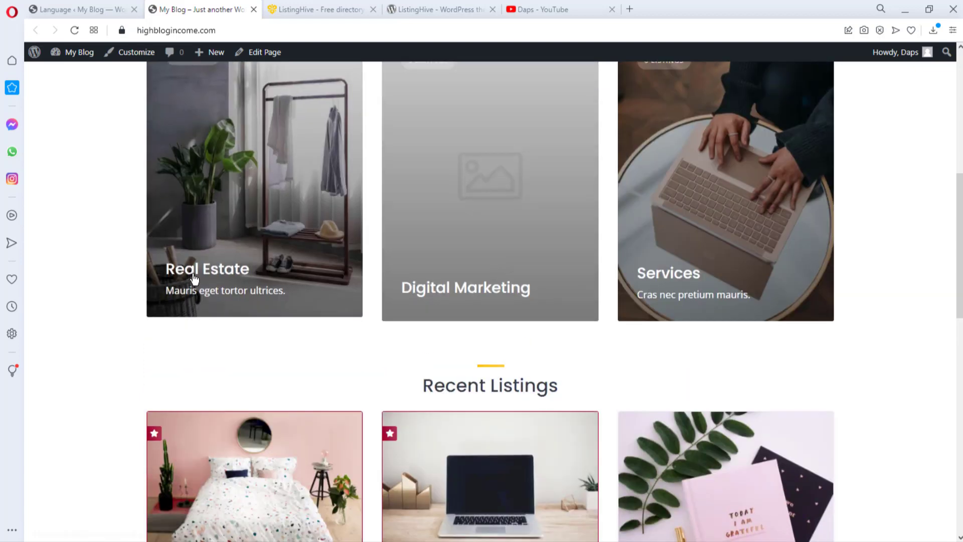
{"action": "left_click", "coordinate": [195, 274]}
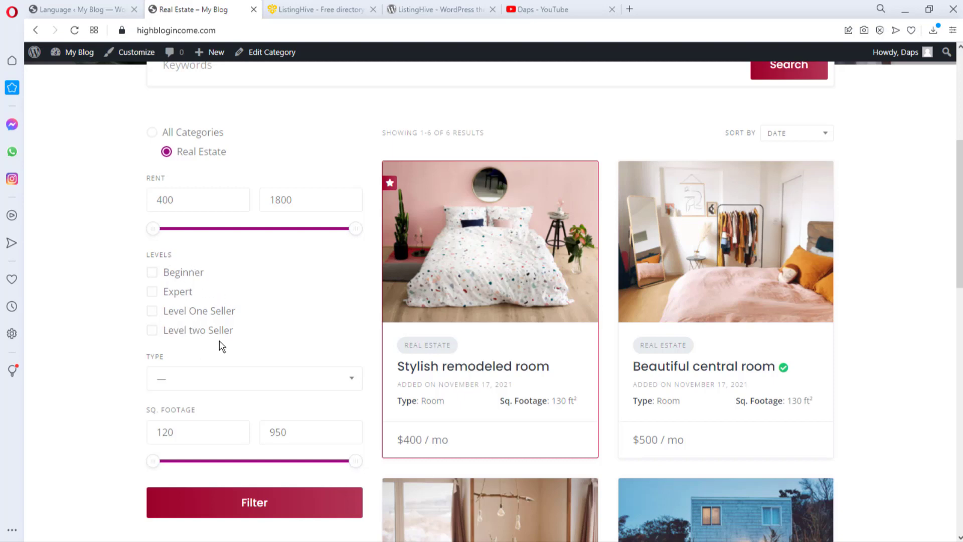
{"action": "scroll", "coordinate": [211, 349], "scroll_direction": "down", "scroll_amount": 5}
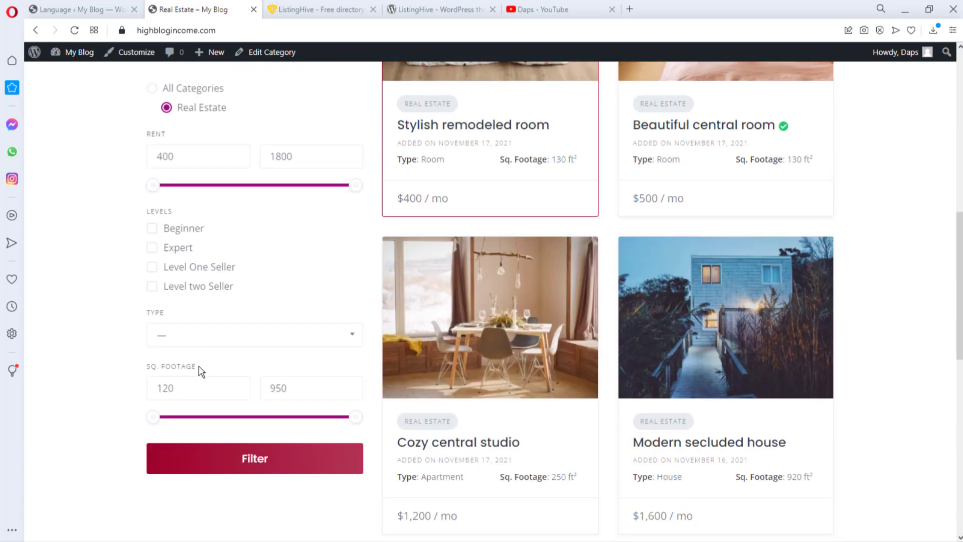
{"action": "scroll", "coordinate": [201, 368], "scroll_direction": "up", "scroll_amount": 5}
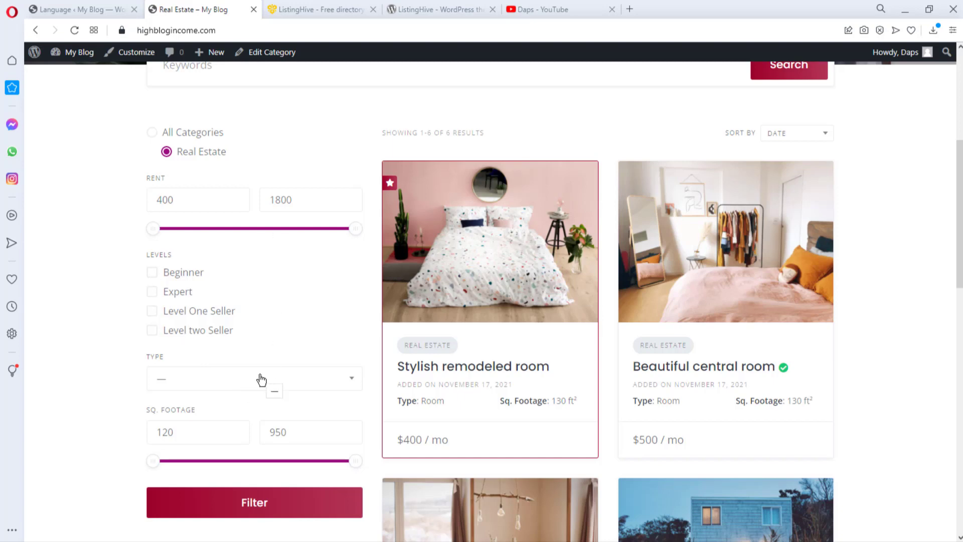
Apply the filter on the Real Estate listings page with its existing criteria and return to the site homepage.
{"action": "scroll", "coordinate": [259, 380], "scroll_direction": "down", "scroll_amount": 3}
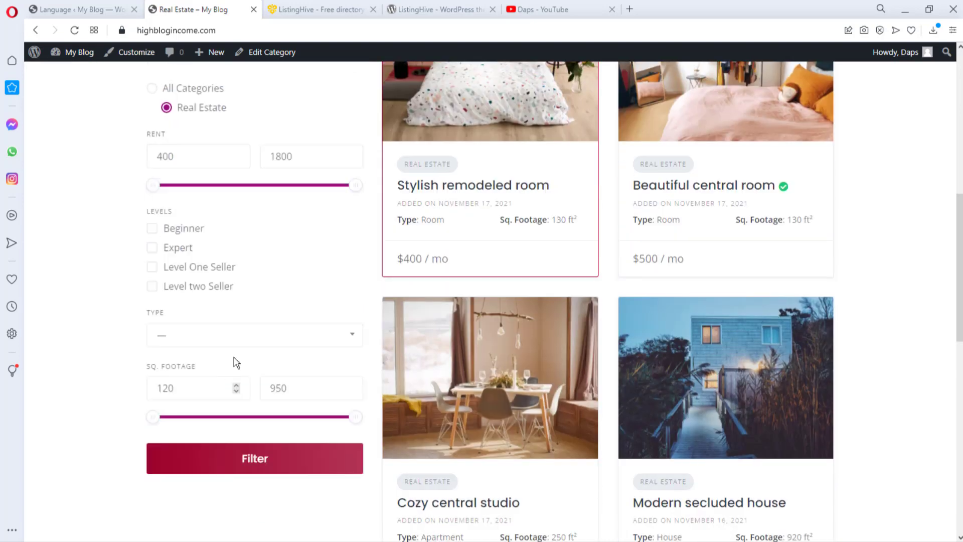
{"action": "left_click", "coordinate": [257, 446]}
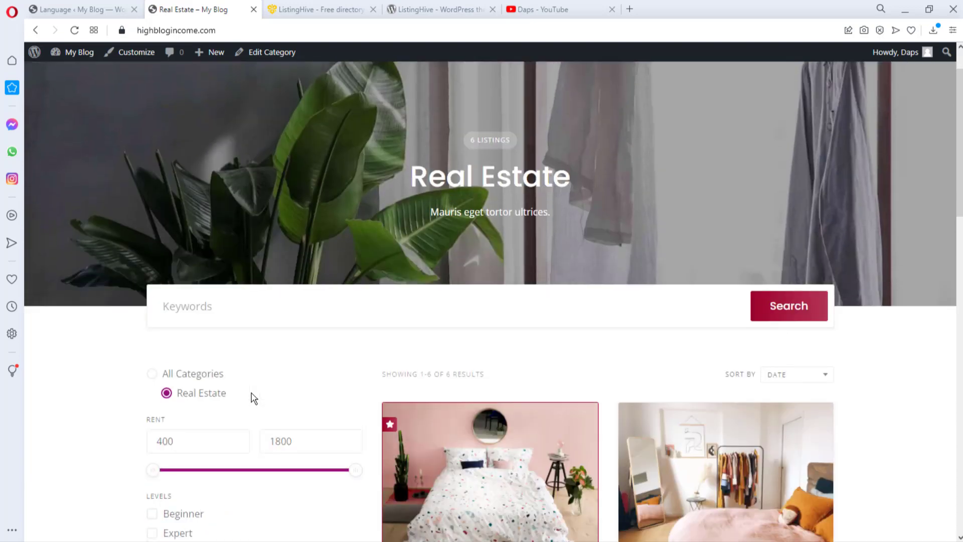
{"action": "left_click", "coordinate": [36, 32]}
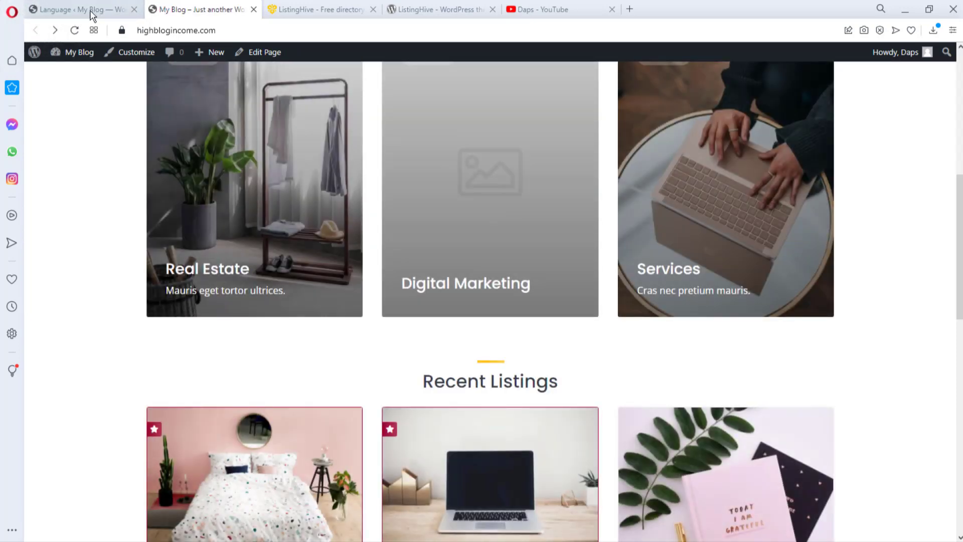
Move the Pink Moleskine notebook listing from the For Sale category to Digital Marketing and its Backlinks subcategory, and update it.
{"action": "left_click", "coordinate": [50, 10]}
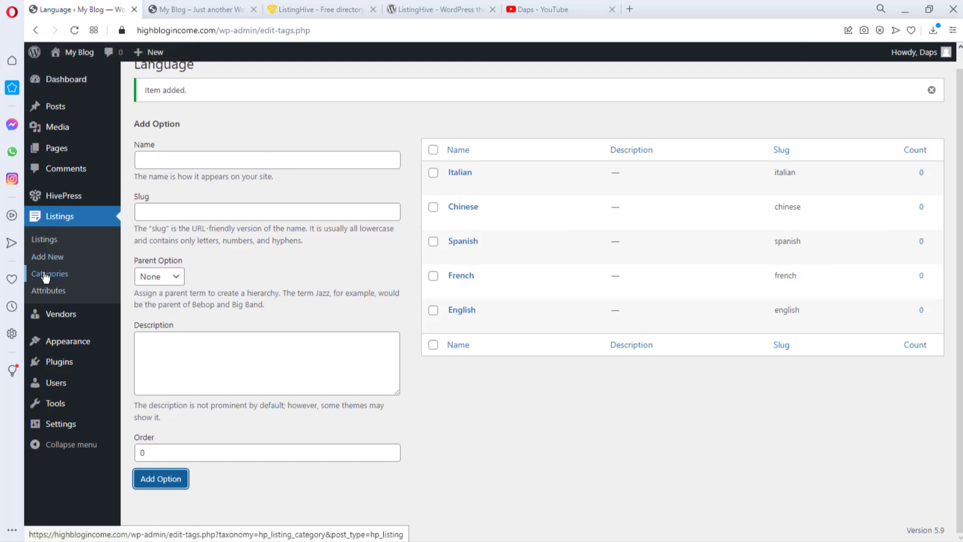
{"action": "left_click", "coordinate": [49, 240]}
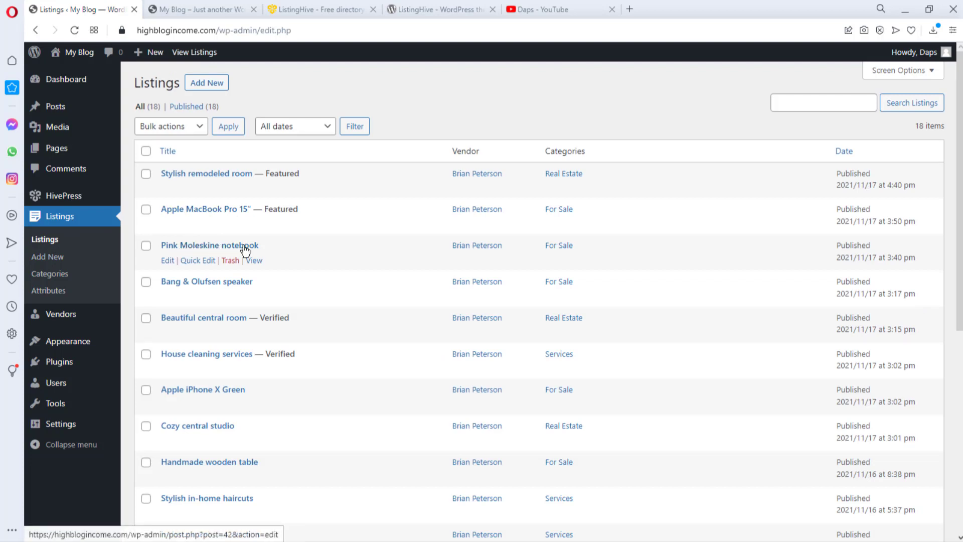
{"action": "left_click", "coordinate": [168, 260]}
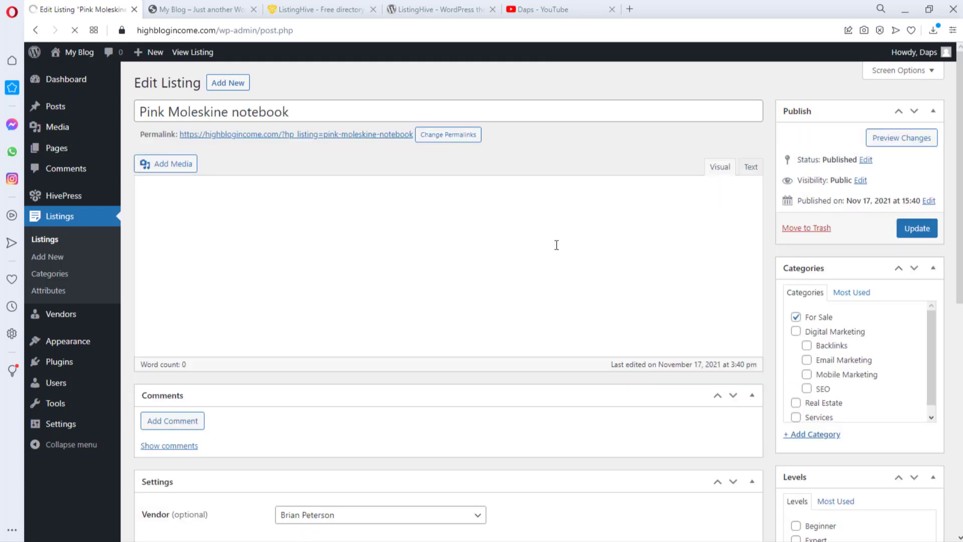
{"action": "left_click", "coordinate": [795, 317]}
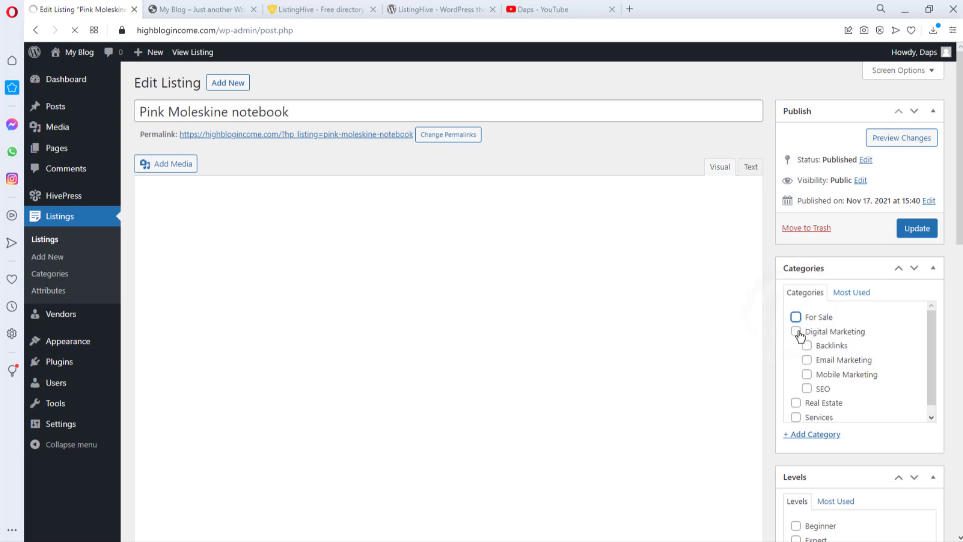
{"action": "left_click", "coordinate": [796, 331]}
{"action": "left_click", "coordinate": [806, 345]}
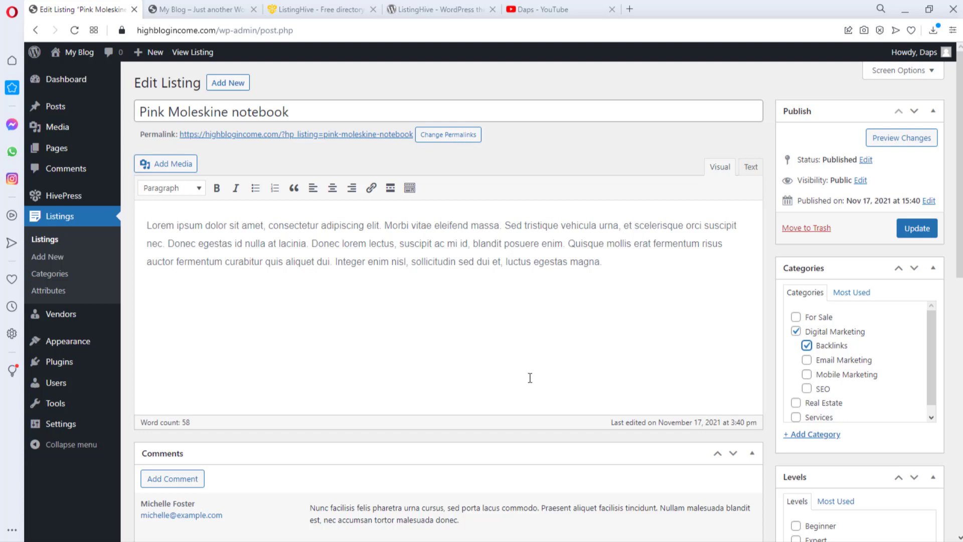
{"action": "left_click", "coordinate": [908, 229]}
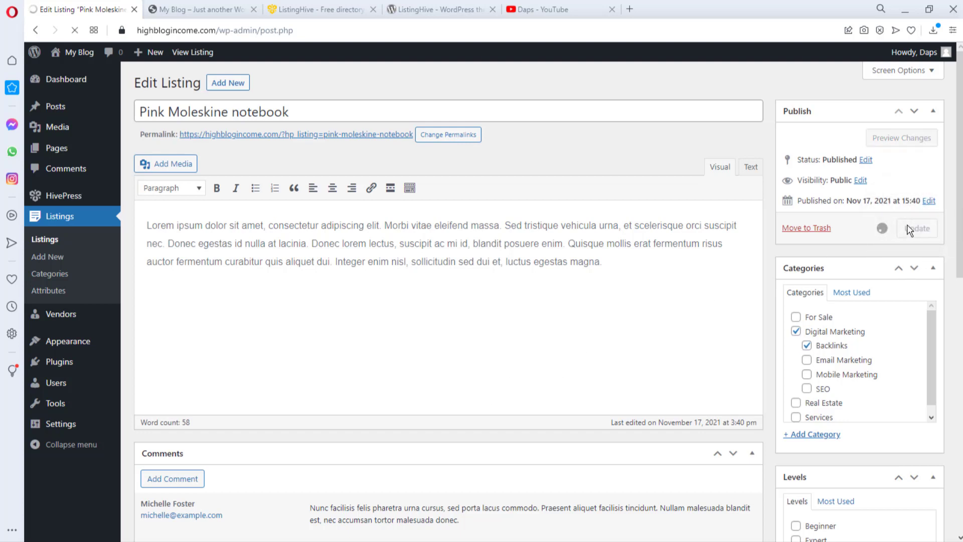
Reload the site homepage and examine the Digital Marketing category page's listings, subcategories and filter options.
{"action": "left_click", "coordinate": [206, 9]}
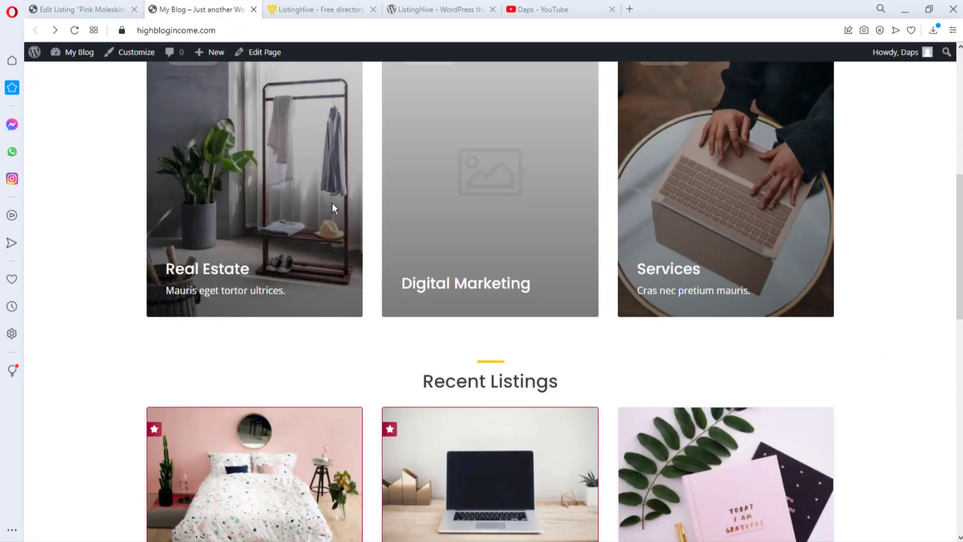
{"action": "scroll", "coordinate": [474, 261], "scroll_direction": "up", "scroll_amount": 5}
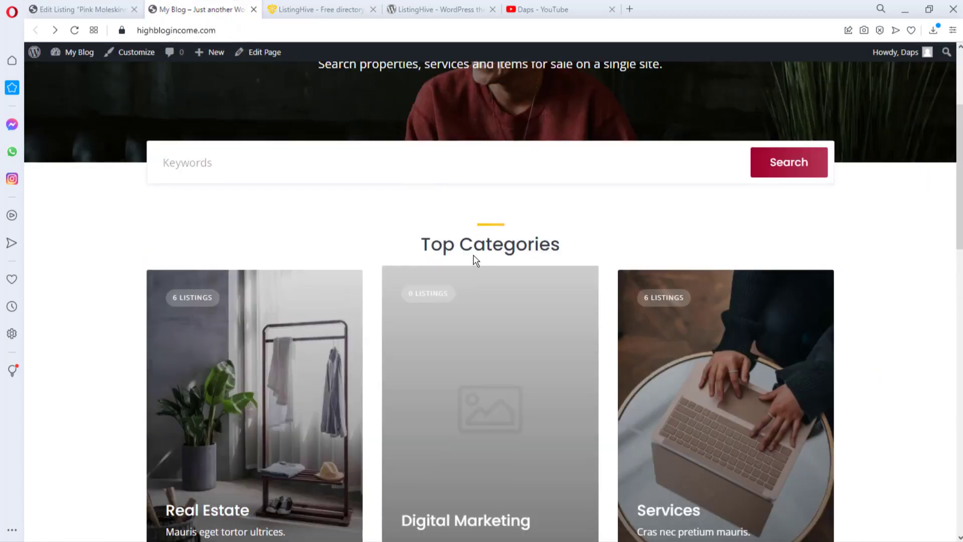
{"action": "left_click", "coordinate": [74, 30]}
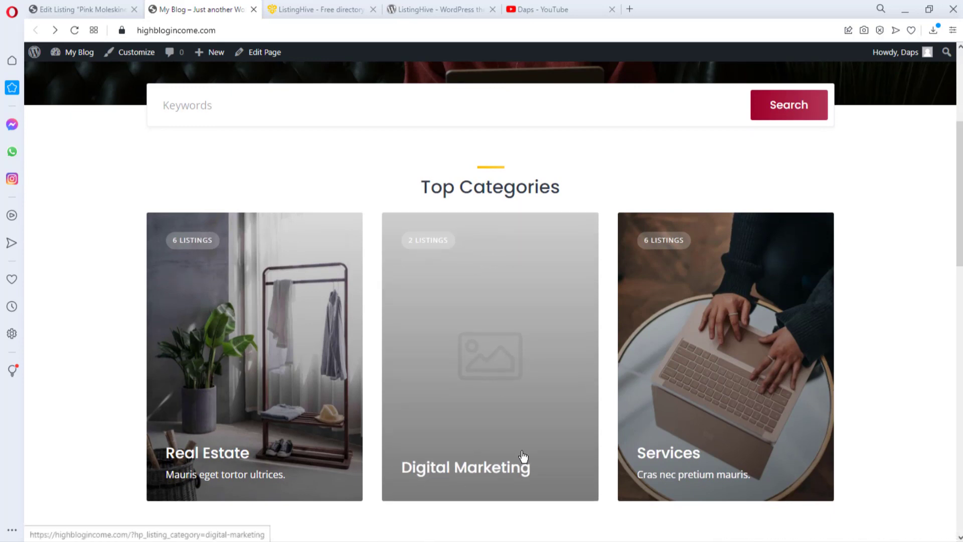
{"action": "left_click", "coordinate": [457, 467]}
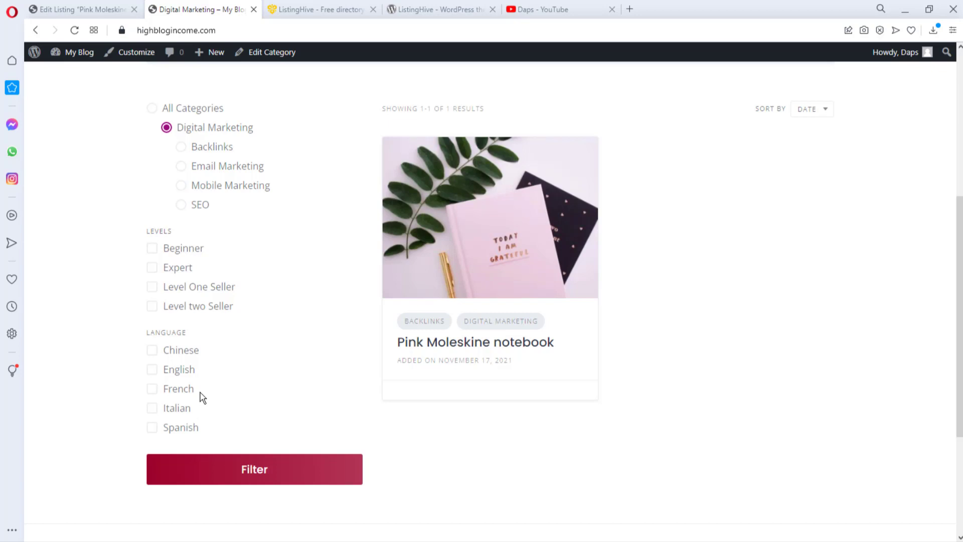
{"action": "scroll", "coordinate": [200, 386], "scroll_direction": "up", "scroll_amount": 2}
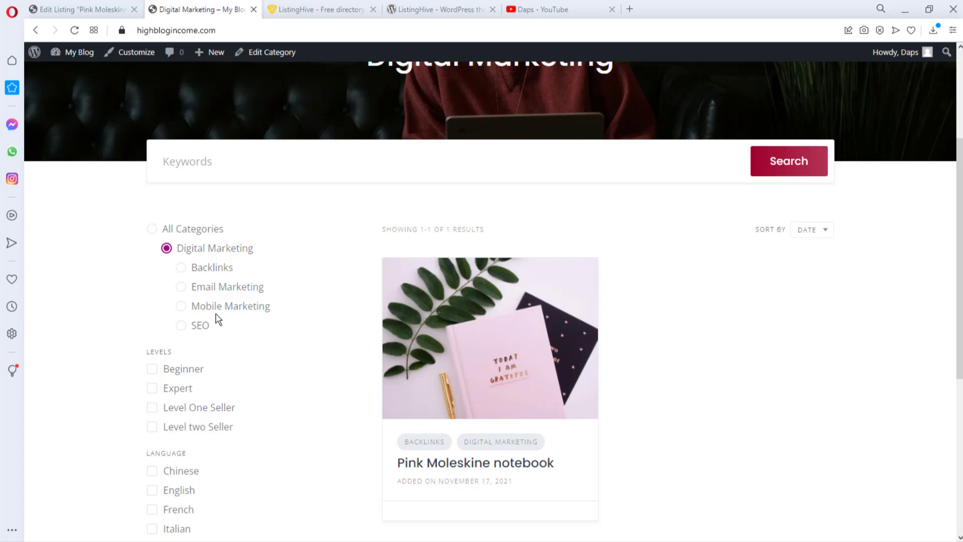
{"action": "scroll", "coordinate": [219, 320], "scroll_direction": "up", "scroll_amount": 1}
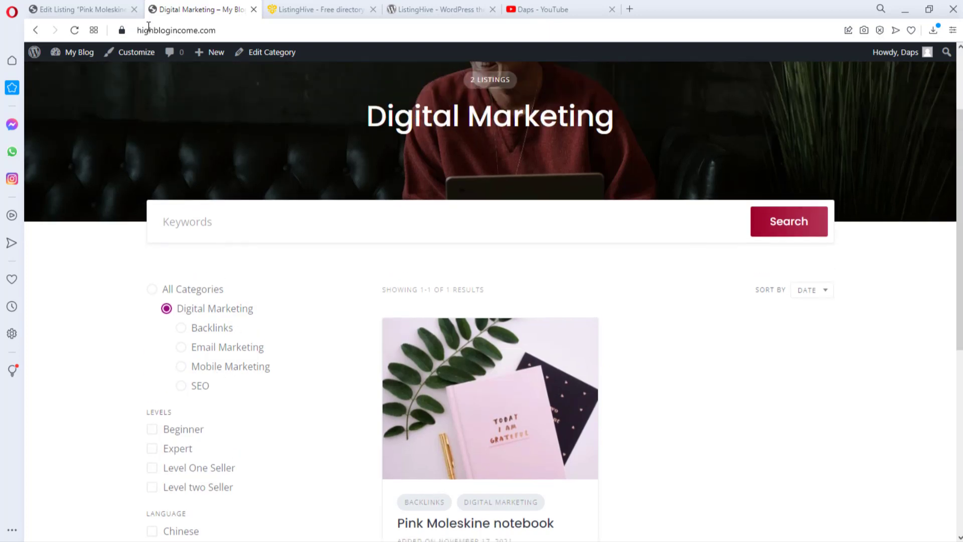
Start a new vendor attribute in the WordPress admin.
{"action": "left_click", "coordinate": [88, 9]}
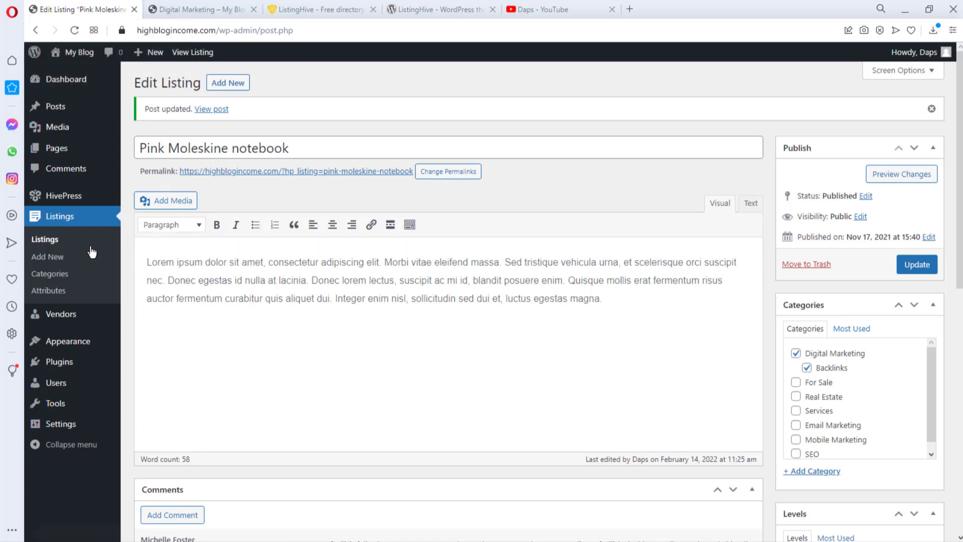
{"action": "mouse_move", "coordinate": [61, 317]}
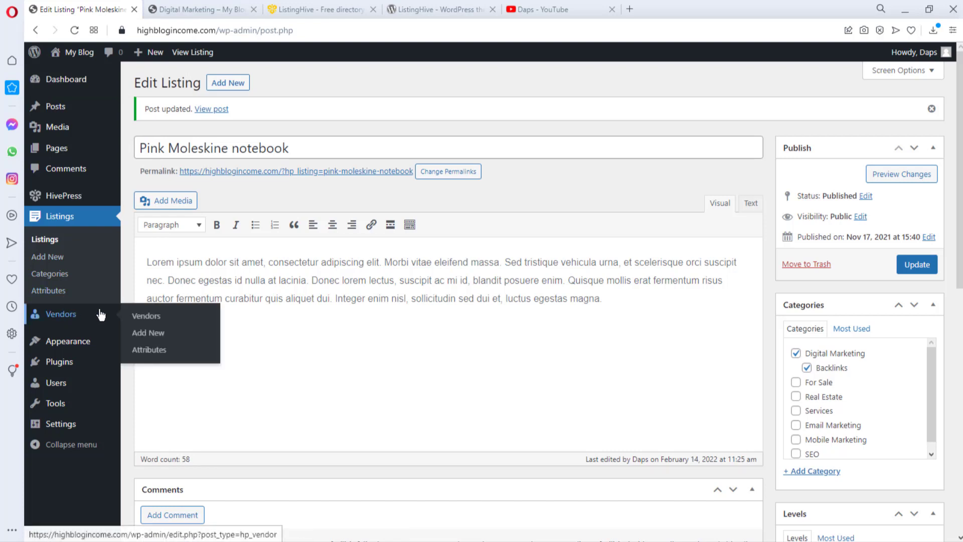
{"action": "left_click", "coordinate": [148, 319]}
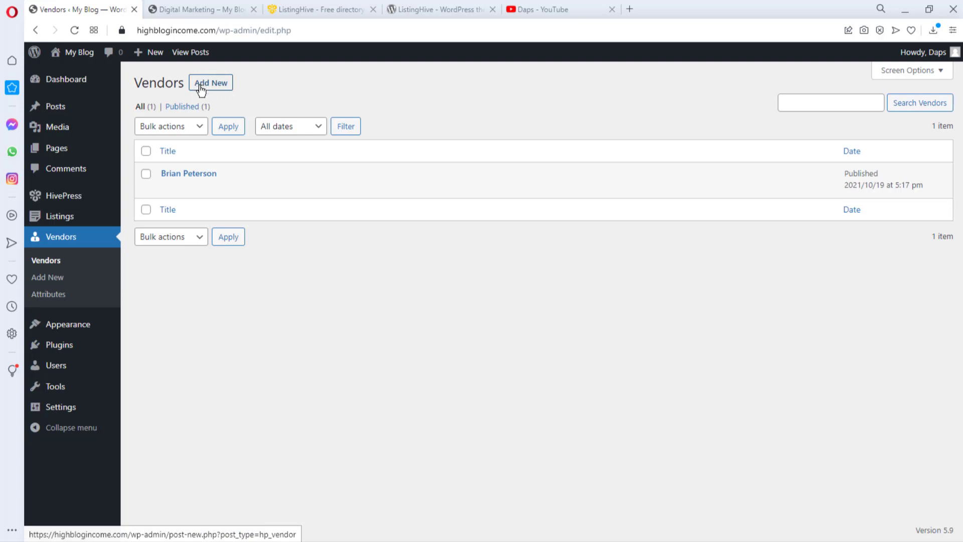
{"action": "left_click", "coordinate": [52, 296]}
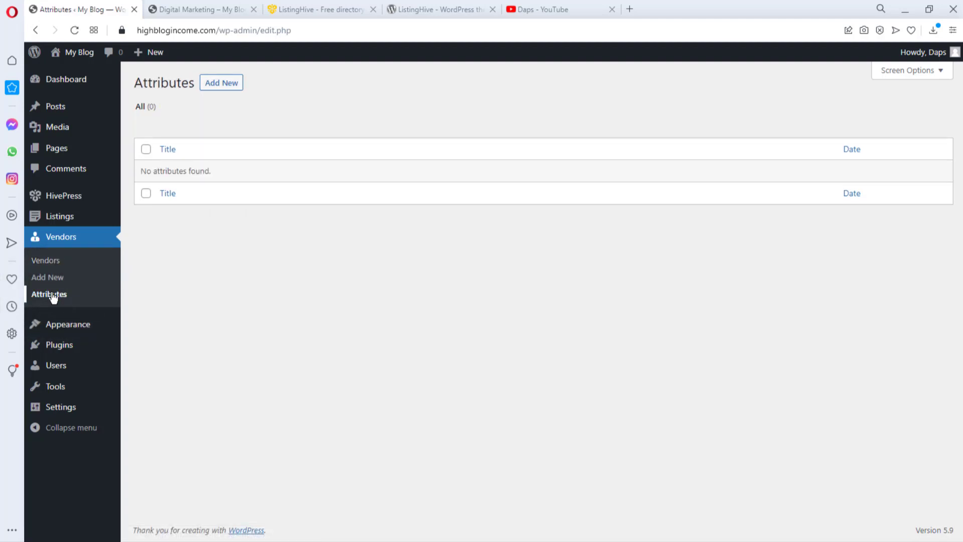
{"action": "left_click", "coordinate": [217, 89]}
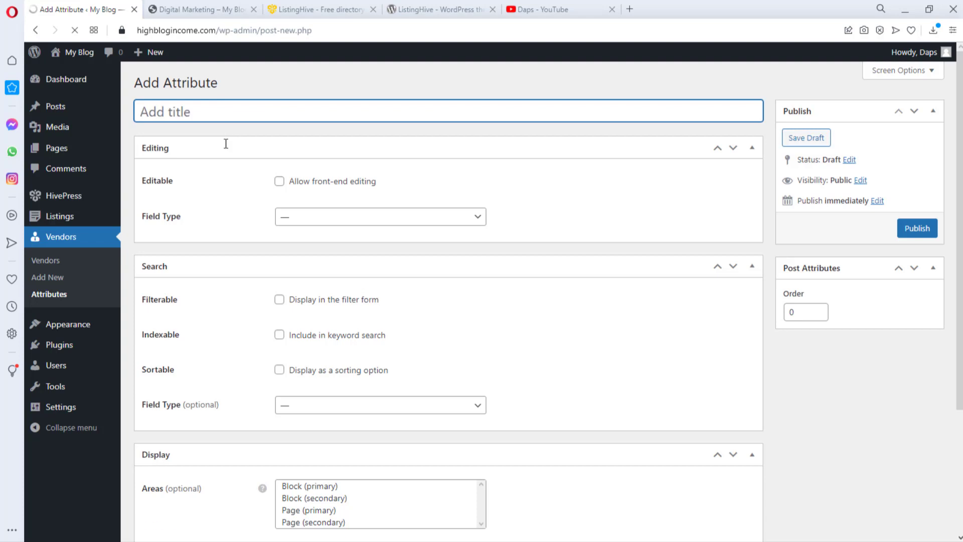
Title the vendor attribute Availability, allow front-end editing, and set its editing field type to Checkboxes.
{"action": "type", "text": "A"}
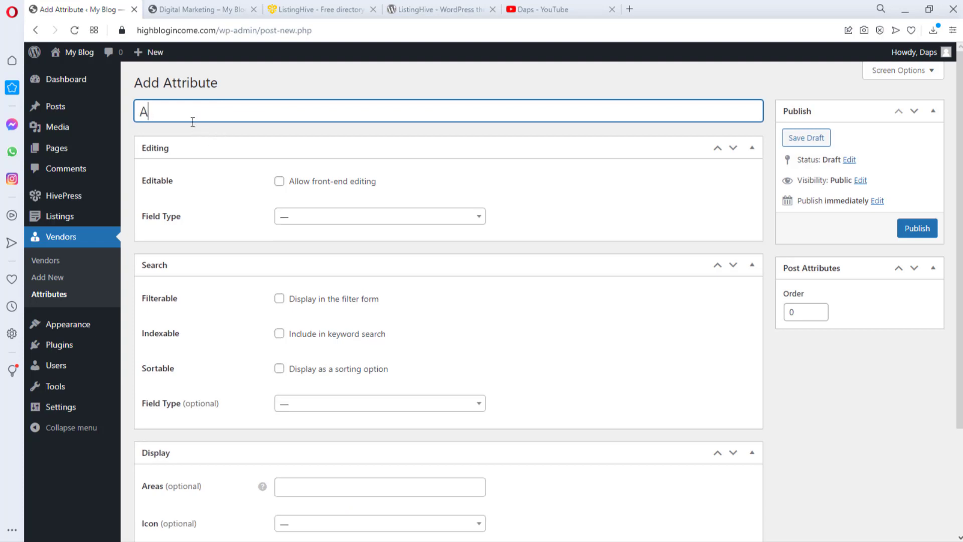
{"action": "type", "text": "vailability"}
{"action": "left_click", "coordinate": [279, 181]}
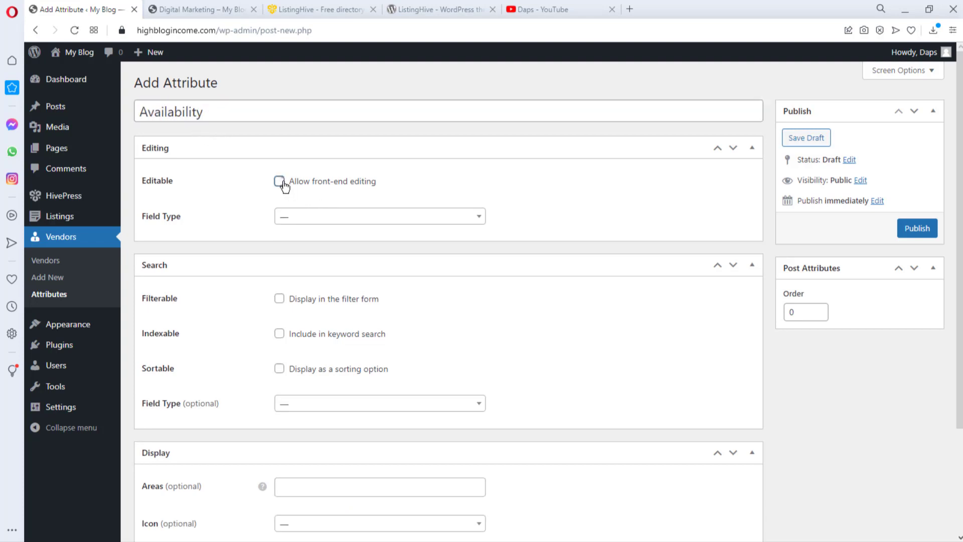
{"action": "left_click", "coordinate": [477, 216]}
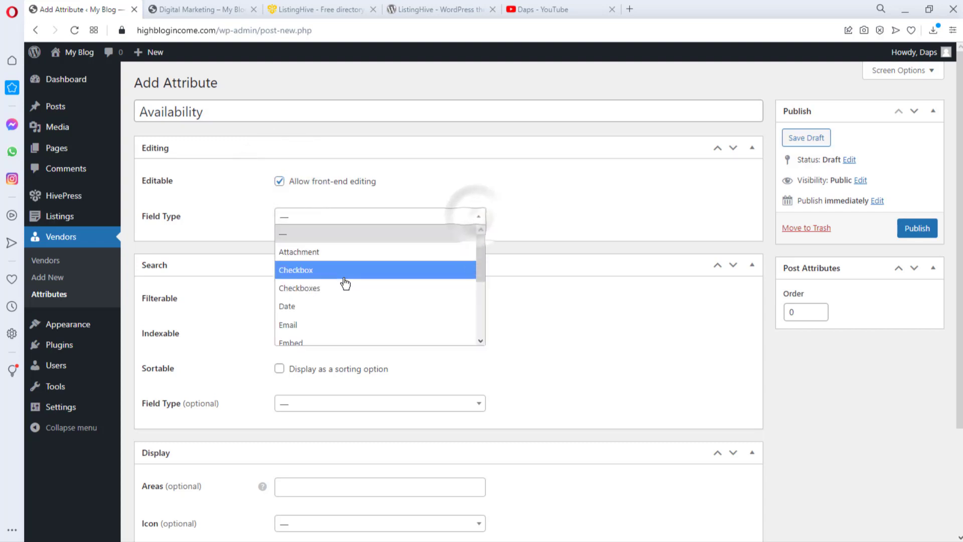
{"action": "left_click", "coordinate": [318, 287]}
Make the Availability attribute filterable, indexable and sortable with Checkboxes as its search field type, and publish it.
{"action": "scroll", "coordinate": [374, 260], "scroll_direction": "down", "scroll_amount": 1}
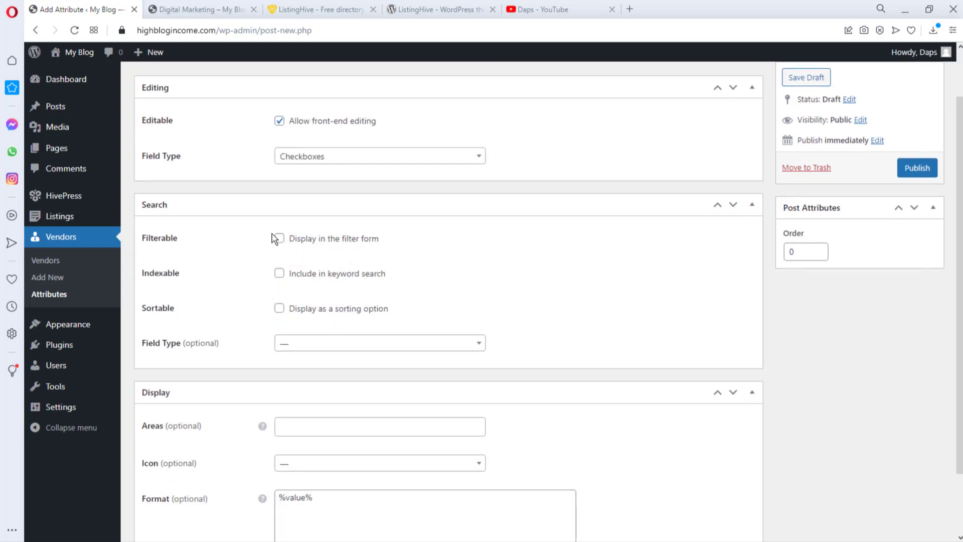
{"action": "left_click", "coordinate": [279, 238]}
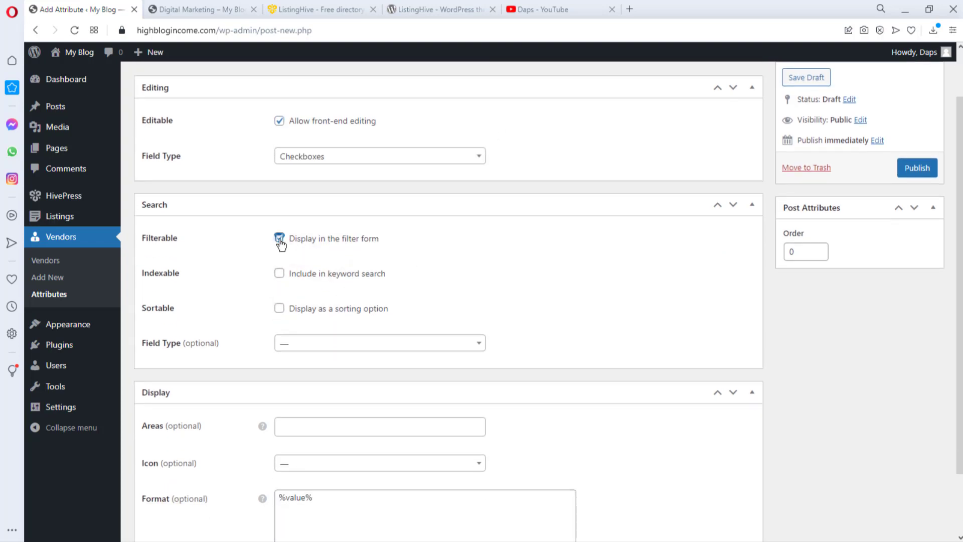
{"action": "left_click", "coordinate": [279, 274]}
{"action": "left_click", "coordinate": [280, 308]}
{"action": "left_click", "coordinate": [387, 344]}
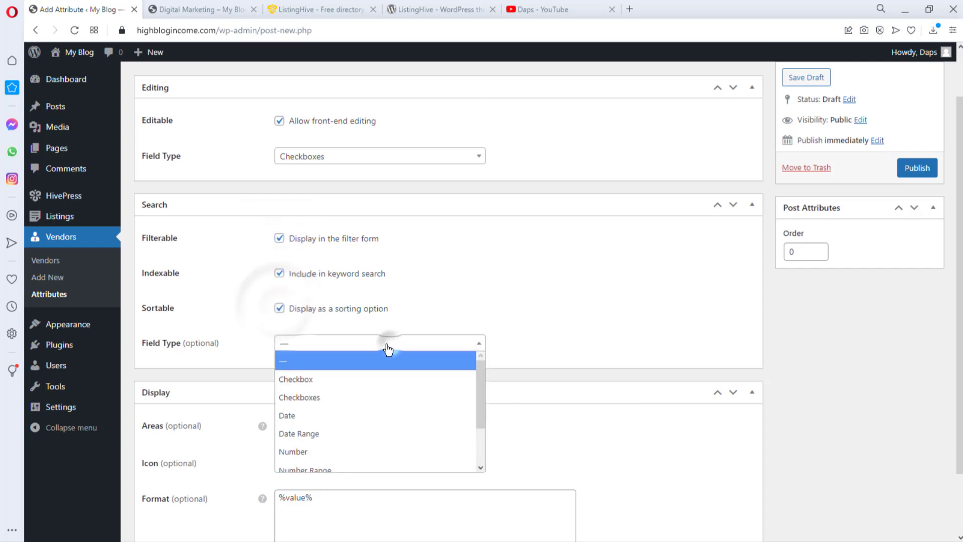
{"action": "left_click", "coordinate": [306, 396]}
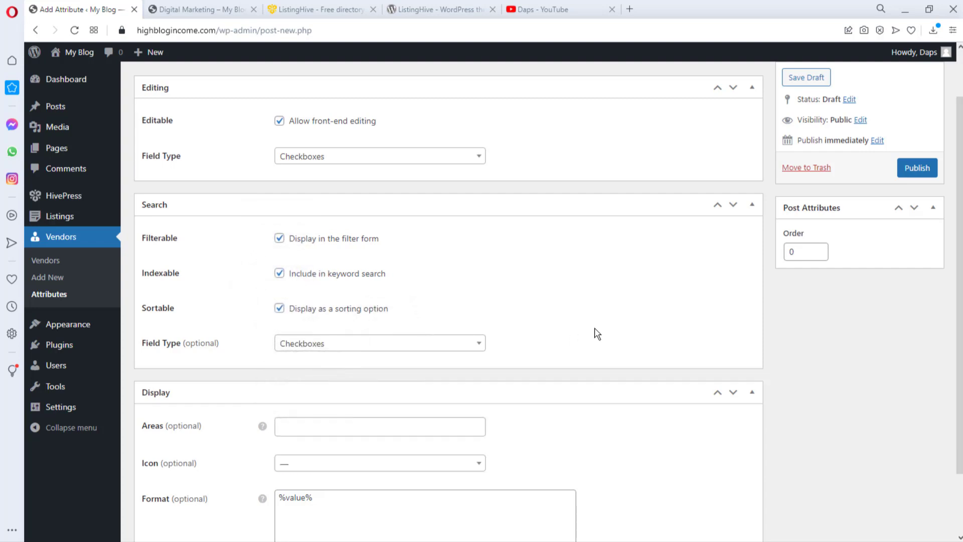
{"action": "scroll", "coordinate": [782, 271], "scroll_direction": "up", "scroll_amount": 1}
{"action": "left_click", "coordinate": [917, 228]}
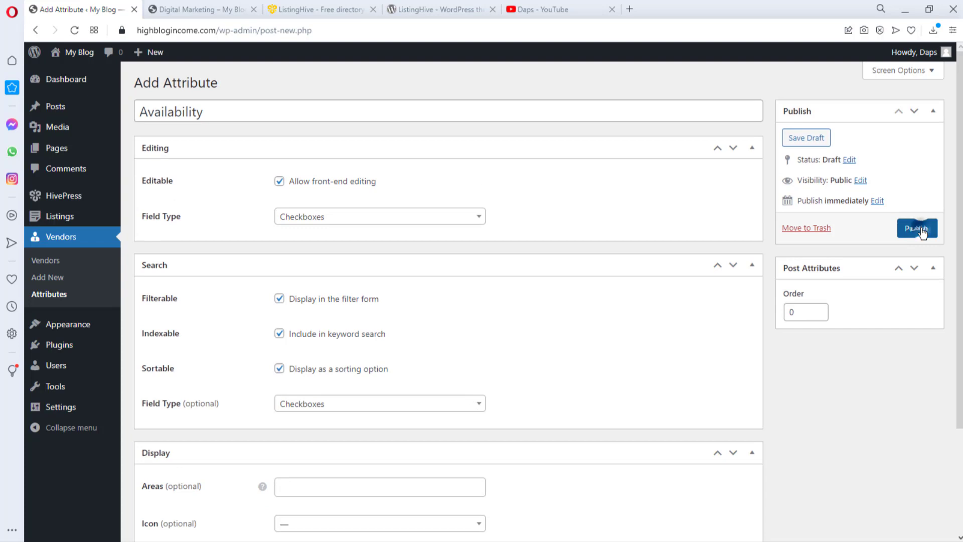
Add Full Time and Part Time as options of the Availability attribute.
{"action": "left_click", "coordinate": [294, 442]}
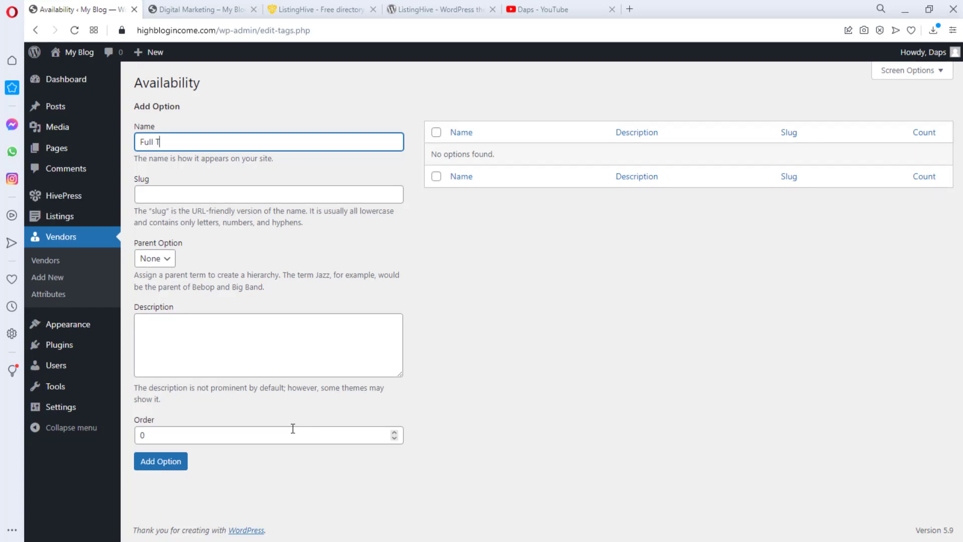
{"action": "left_click", "coordinate": [175, 464]}
{"action": "left_click", "coordinate": [153, 179]}
{"action": "type", "text": "Par"}
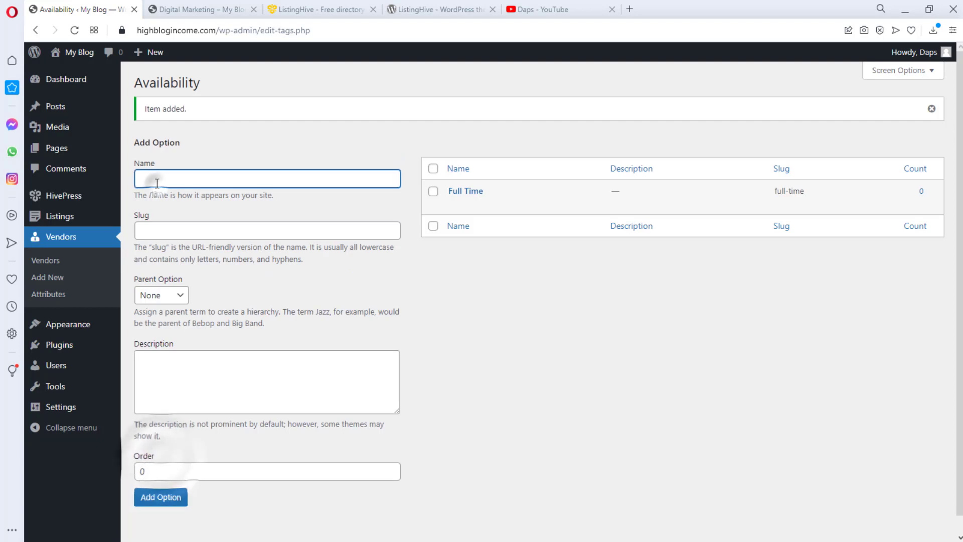
{"action": "type", "text": "t-T"}
{"action": "left_click", "coordinate": [166, 498]}
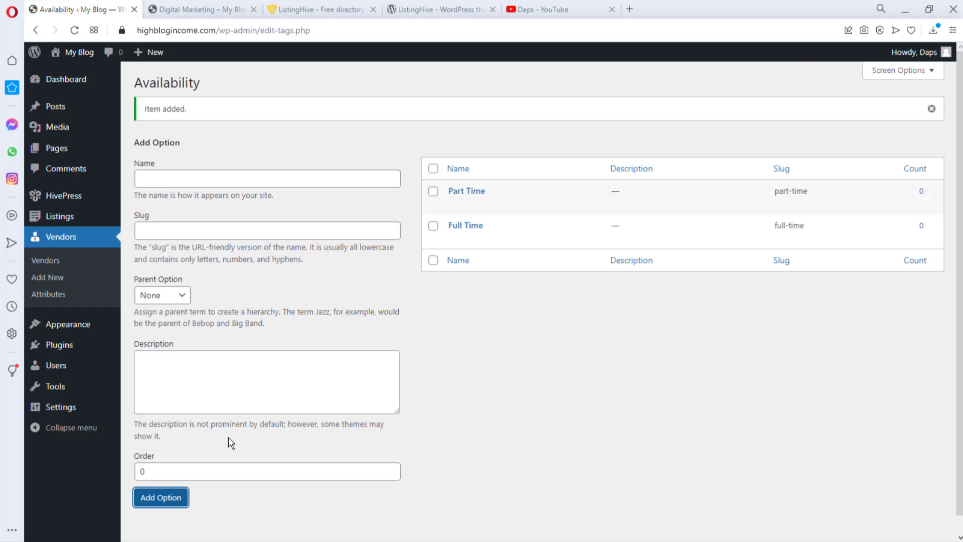
Go to the site's front-end home page and open the Home page for editing.
{"action": "mouse_move", "coordinate": [75, 10]}
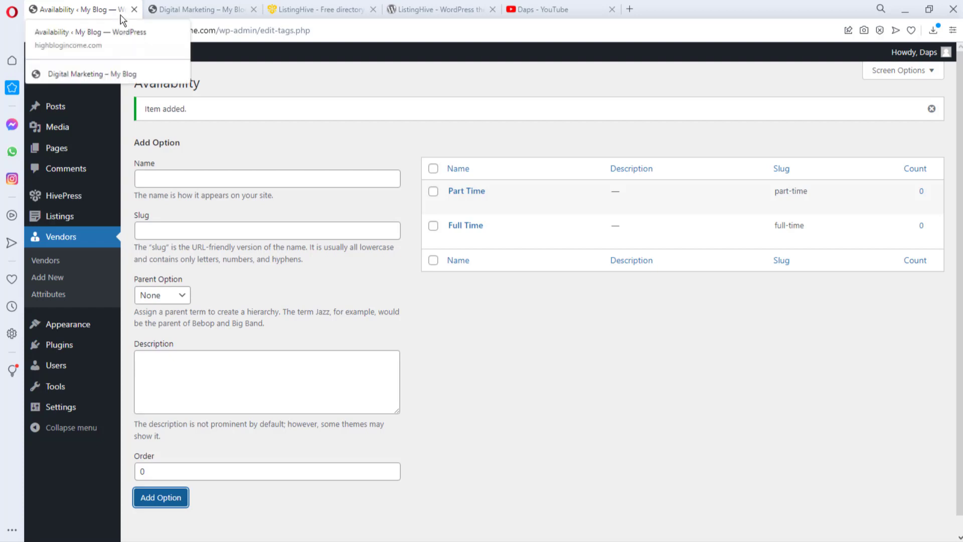
{"action": "left_click", "coordinate": [204, 10]}
{"action": "left_click", "coordinate": [98, 81]}
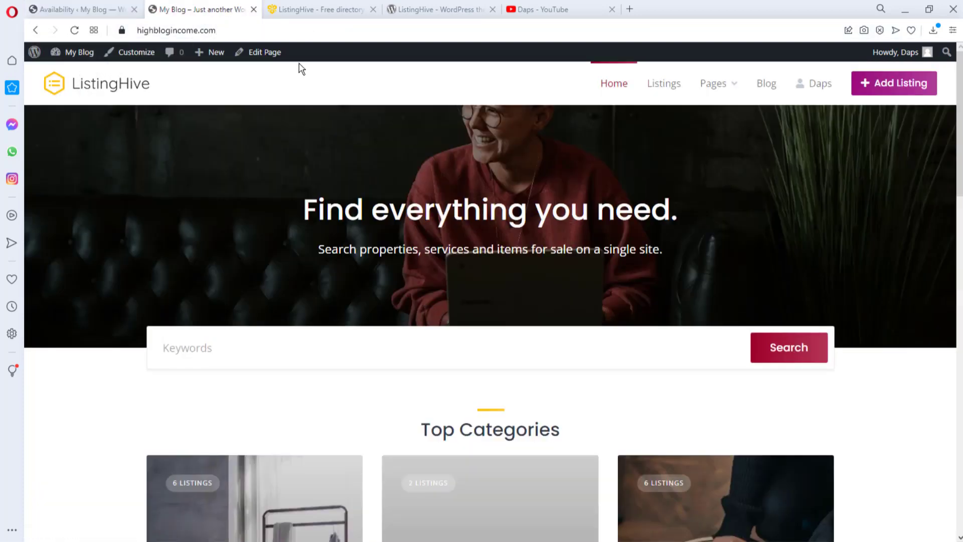
{"action": "left_click", "coordinate": [265, 56]}
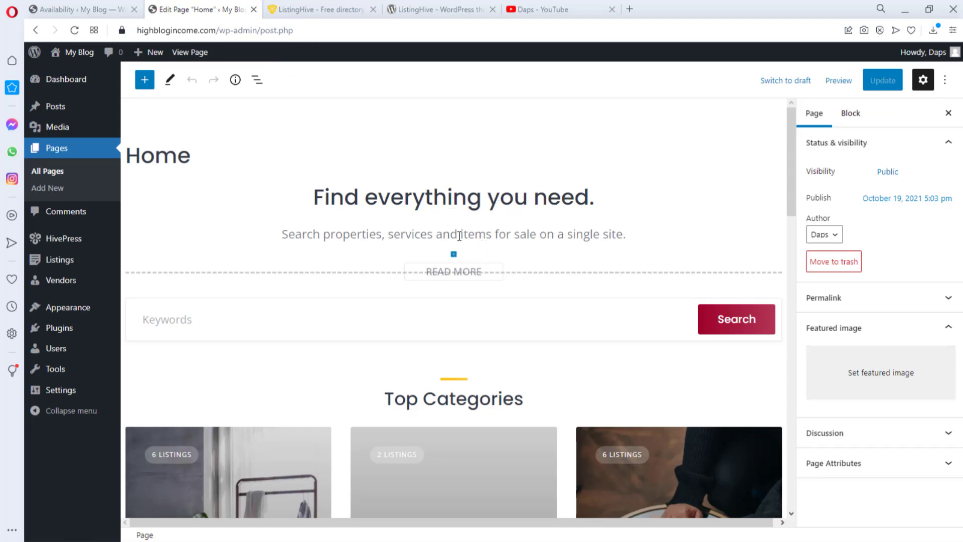
Examine the Home page's main heading, intro text, search form and Top Categories section against the ListingHive theme page's preview images.
{"action": "left_click", "coordinate": [440, 200]}
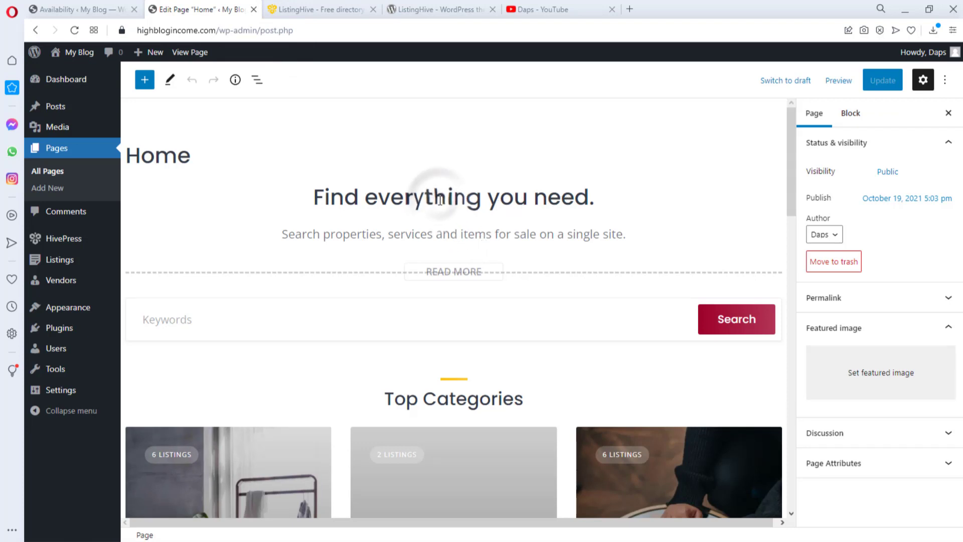
{"action": "left_click", "coordinate": [589, 196]}
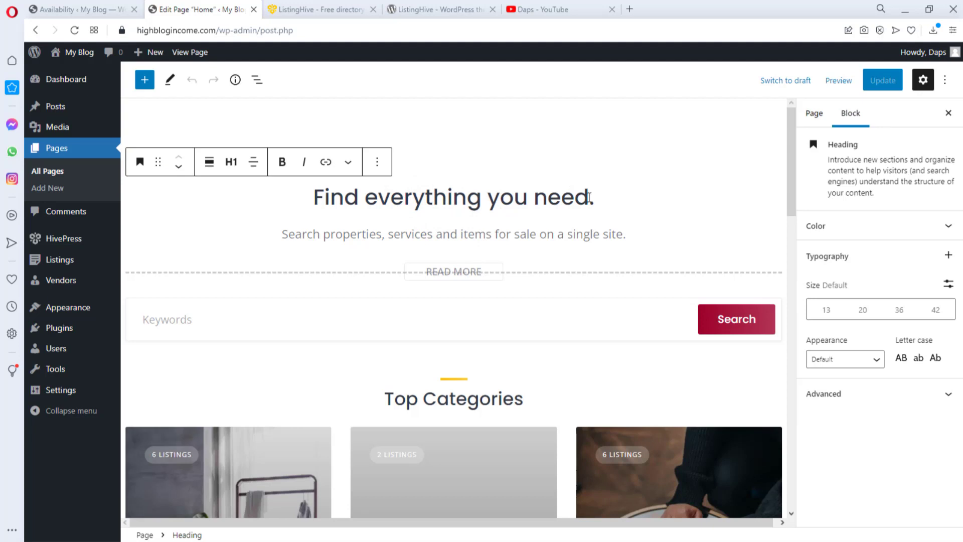
{"action": "left_click", "coordinate": [464, 237]}
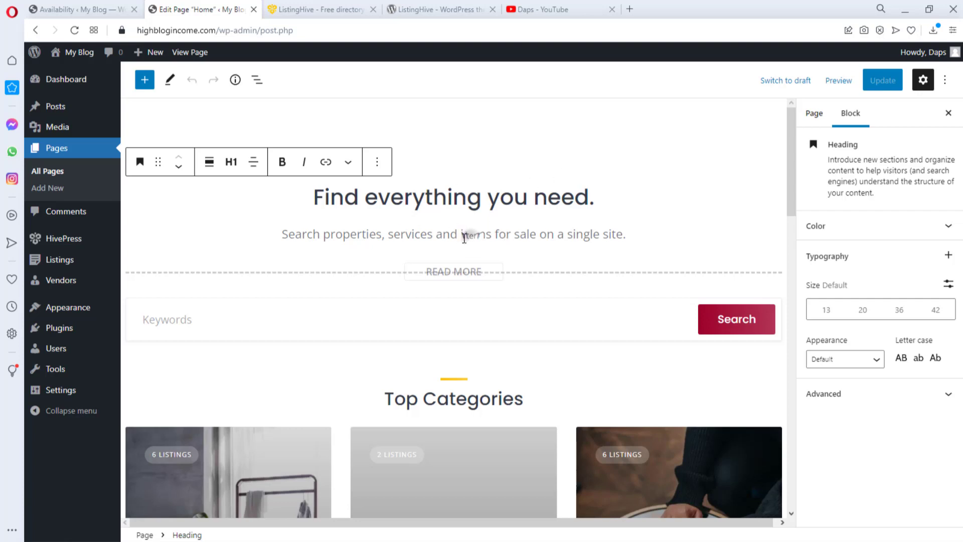
{"action": "left_click", "coordinate": [576, 230]}
{"action": "scroll", "coordinate": [501, 217], "scroll_direction": "down", "scroll_amount": 3}
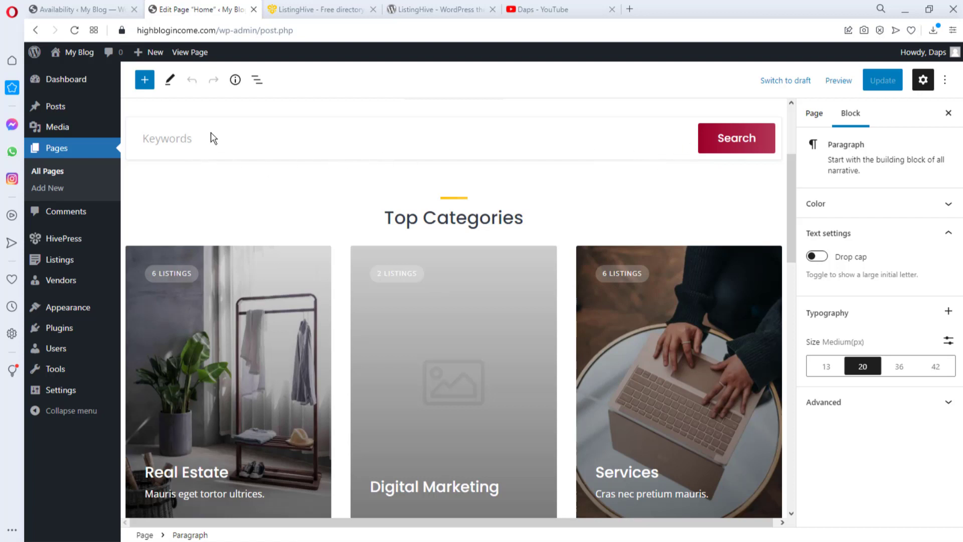
{"action": "left_click", "coordinate": [354, 10]}
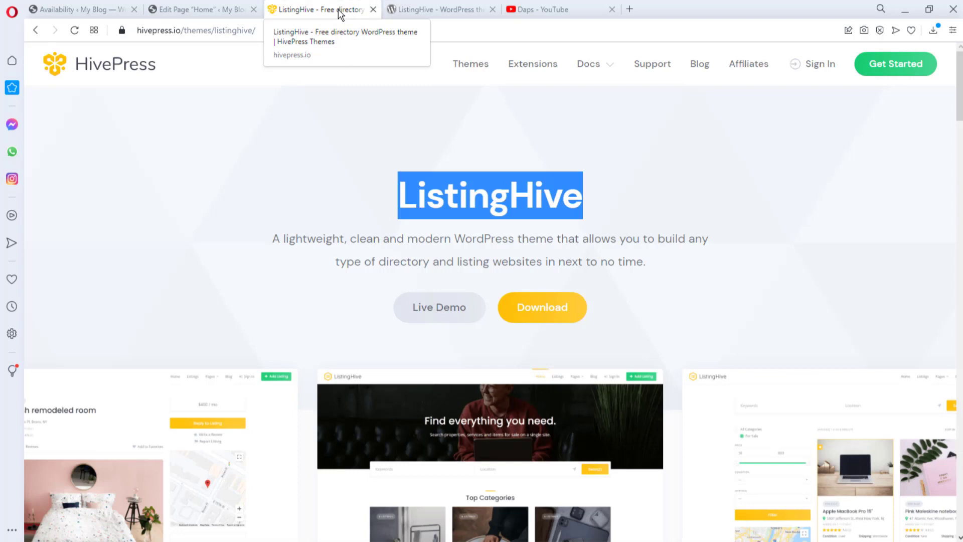
{"action": "scroll", "coordinate": [458, 215], "scroll_direction": "down", "scroll_amount": 5}
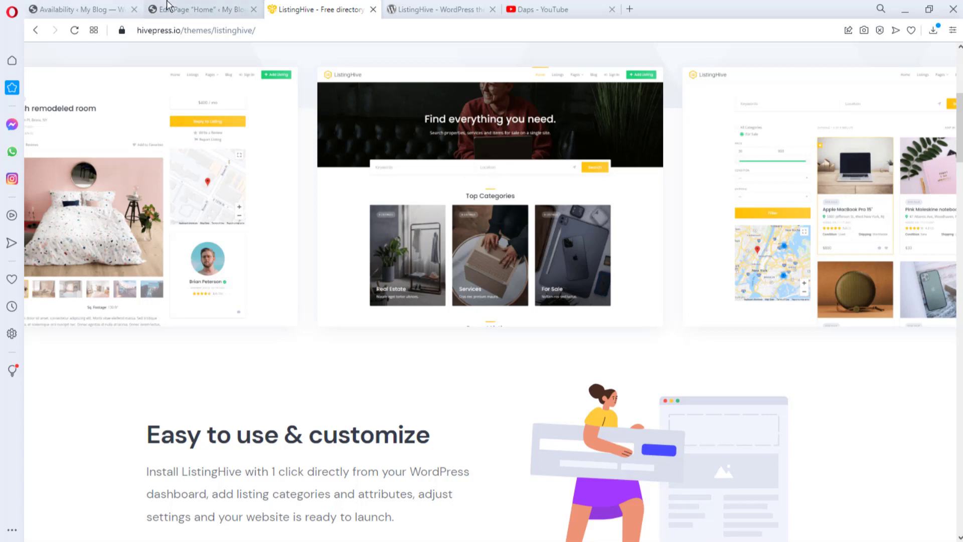
{"action": "left_click", "coordinate": [196, 15]}
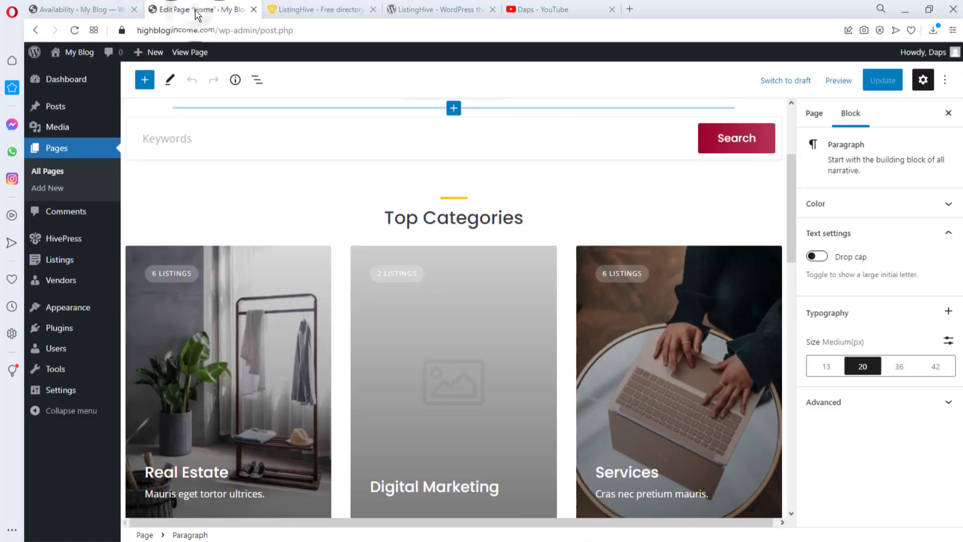
{"action": "scroll", "coordinate": [468, 246], "scroll_direction": "down", "scroll_amount": 3}
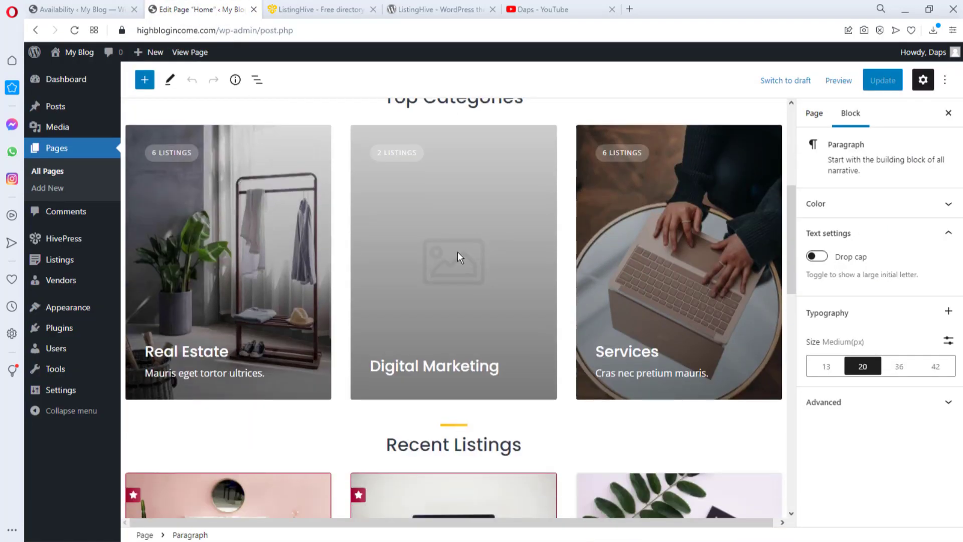
{"action": "scroll", "coordinate": [504, 235], "scroll_direction": "up", "scroll_amount": 4}
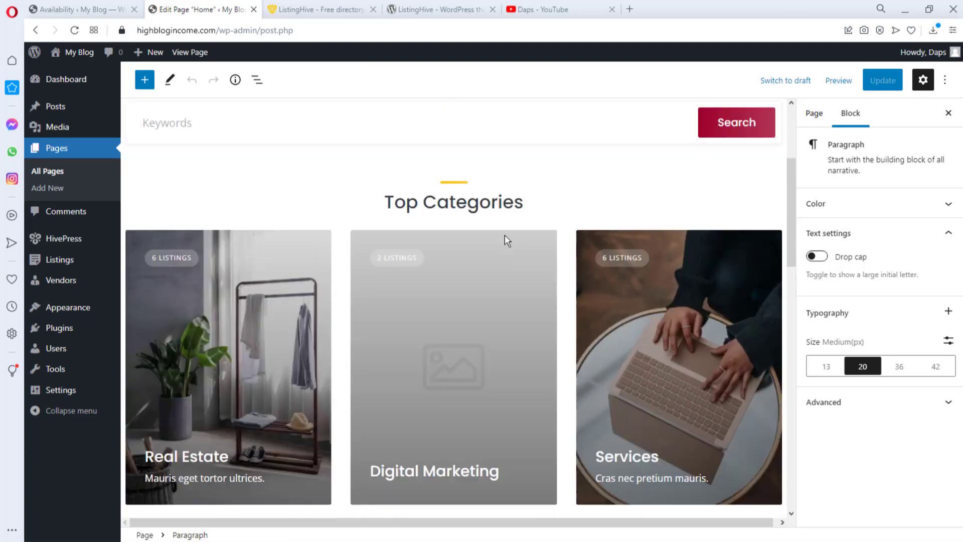
Set the Listing Categories block under Top Categories to 4 columns and 4 categories, leaving the parent category empty.
{"action": "scroll", "coordinate": [545, 301], "scroll_direction": "down", "scroll_amount": 2}
{"action": "left_click", "coordinate": [546, 304]}
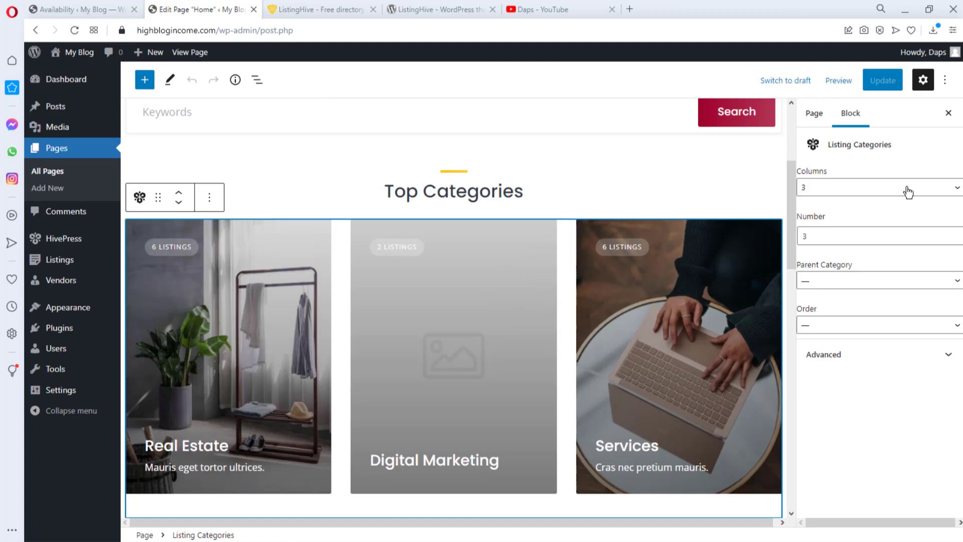
{"action": "left_click", "coordinate": [948, 189]}
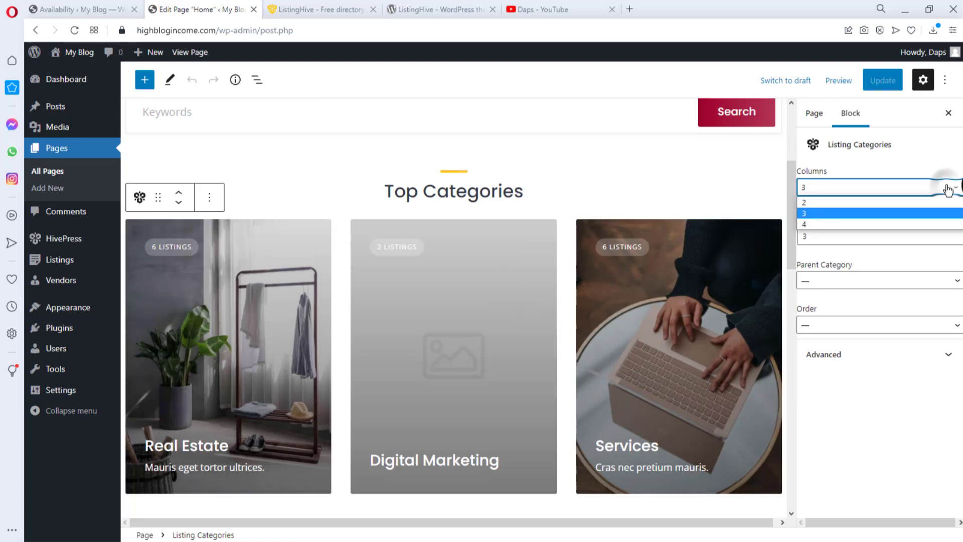
{"action": "left_click", "coordinate": [834, 223]}
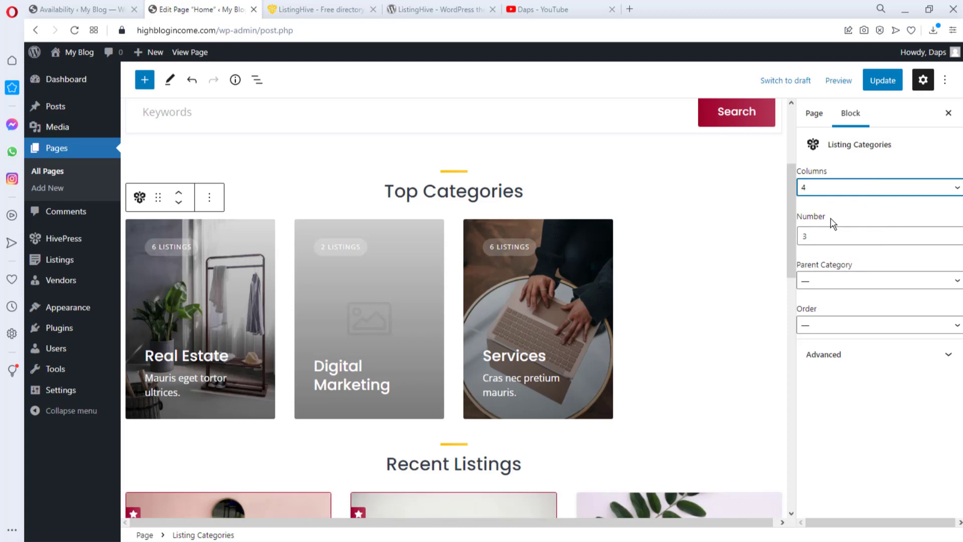
{"action": "left_click", "coordinate": [899, 235]}
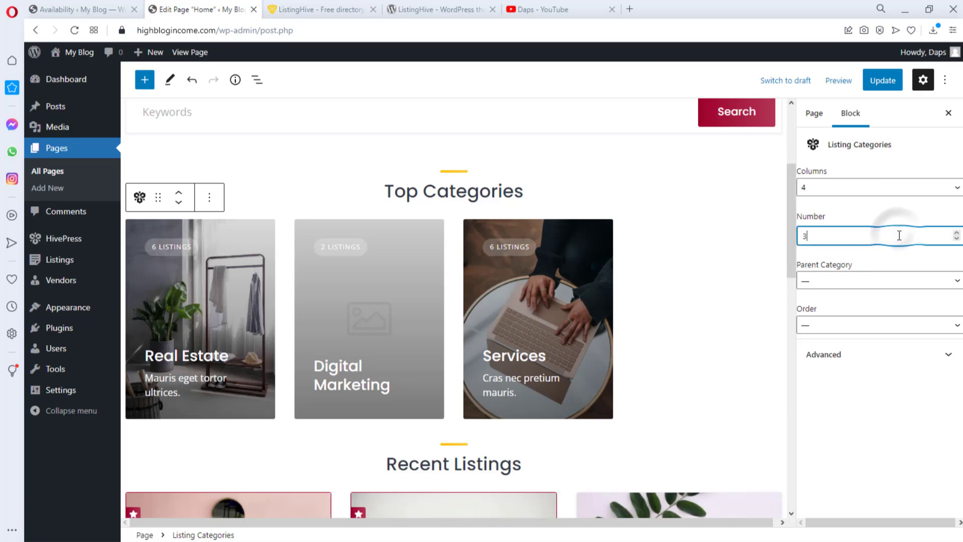
{"action": "left_click", "coordinate": [956, 233]}
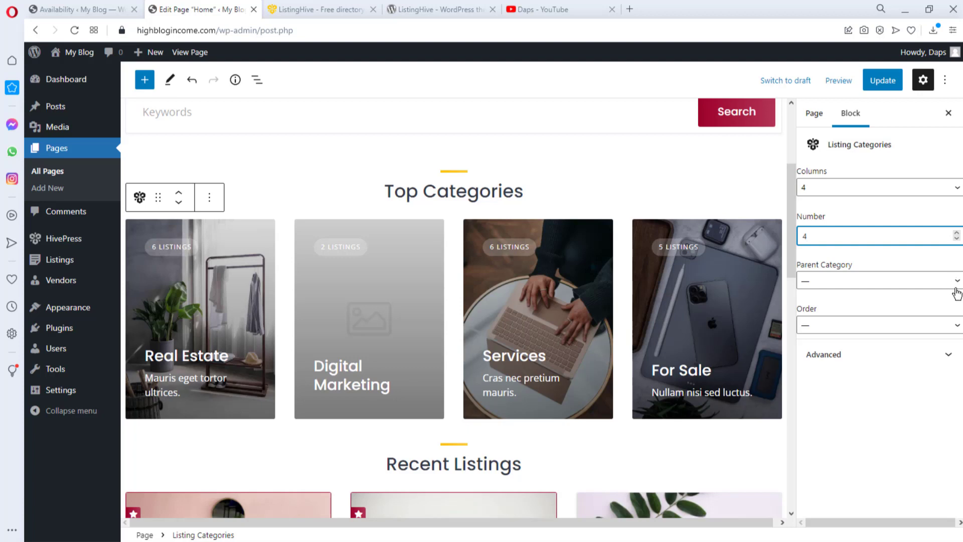
{"action": "left_click", "coordinate": [942, 278]}
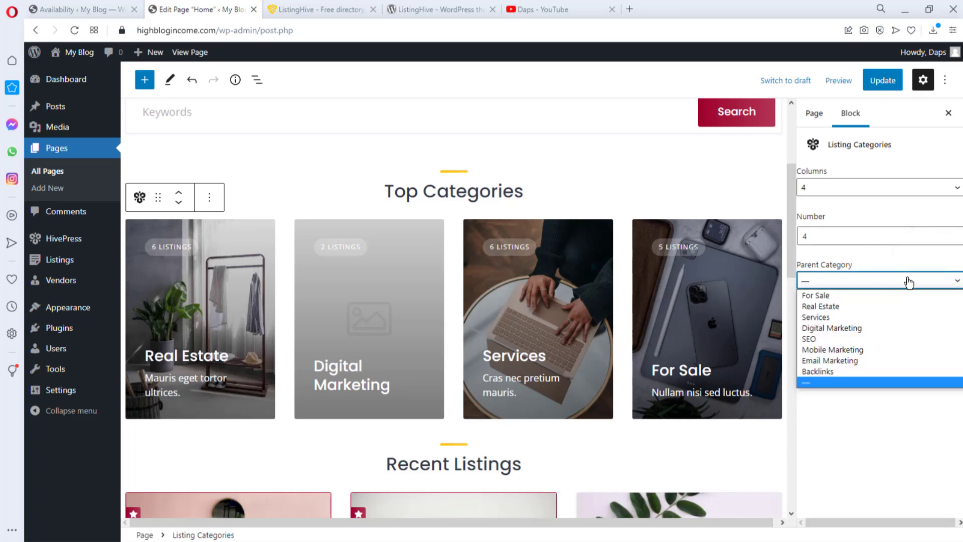
{"action": "left_click", "coordinate": [945, 279]}
Set the Listings block under Recent Listings to 4 columns and 12 listings.
{"action": "scroll", "coordinate": [545, 266], "scroll_direction": "down", "scroll_amount": 5}
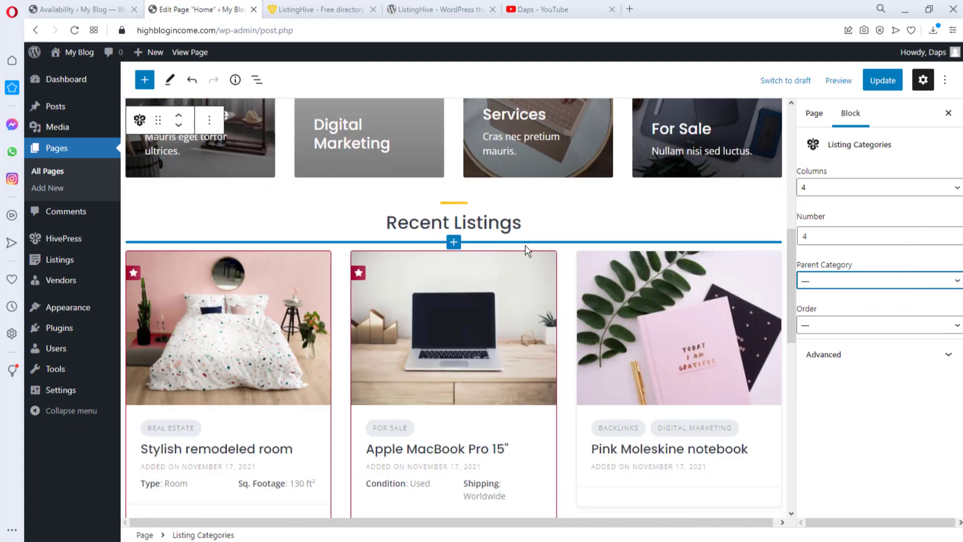
{"action": "left_click", "coordinate": [564, 260]}
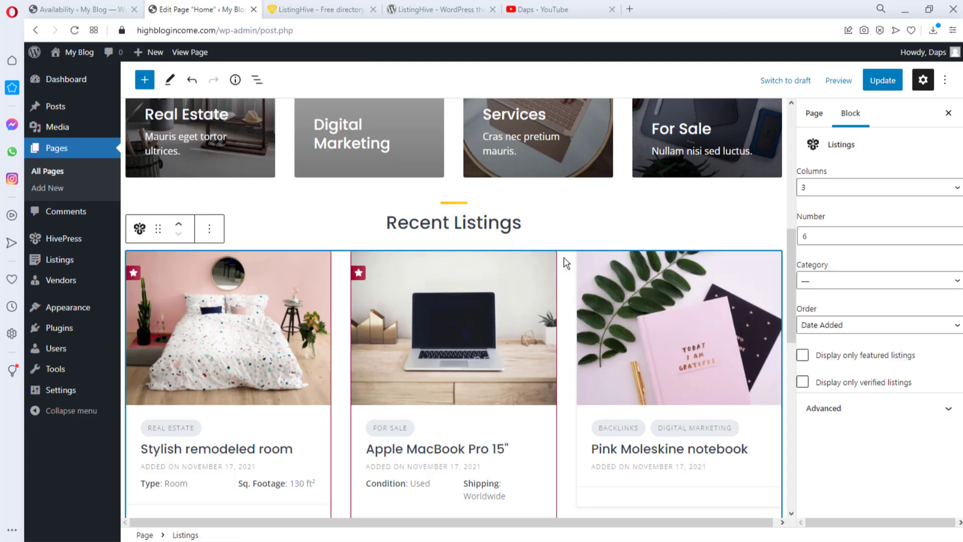
{"action": "scroll", "coordinate": [433, 316], "scroll_direction": "down", "scroll_amount": 3}
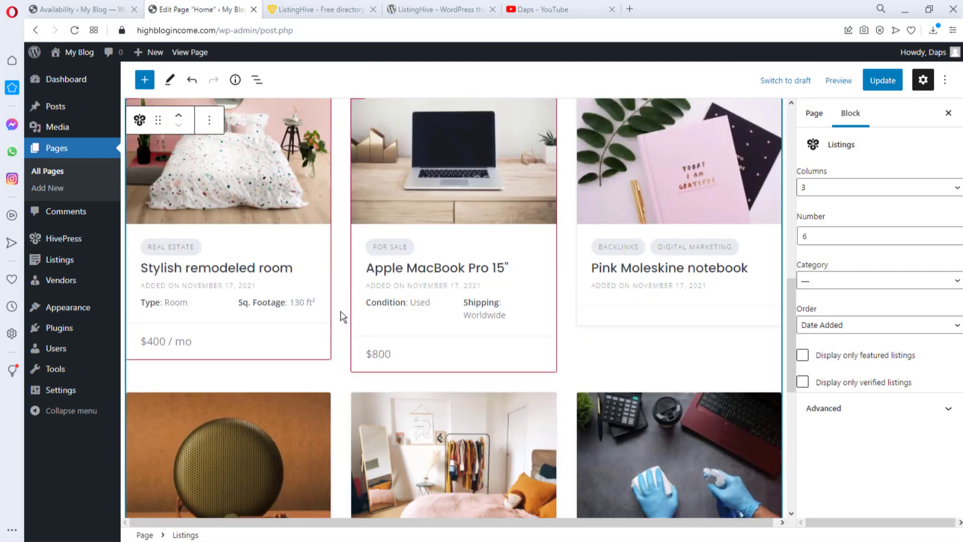
{"action": "scroll", "coordinate": [535, 300], "scroll_direction": "down", "scroll_amount": 3}
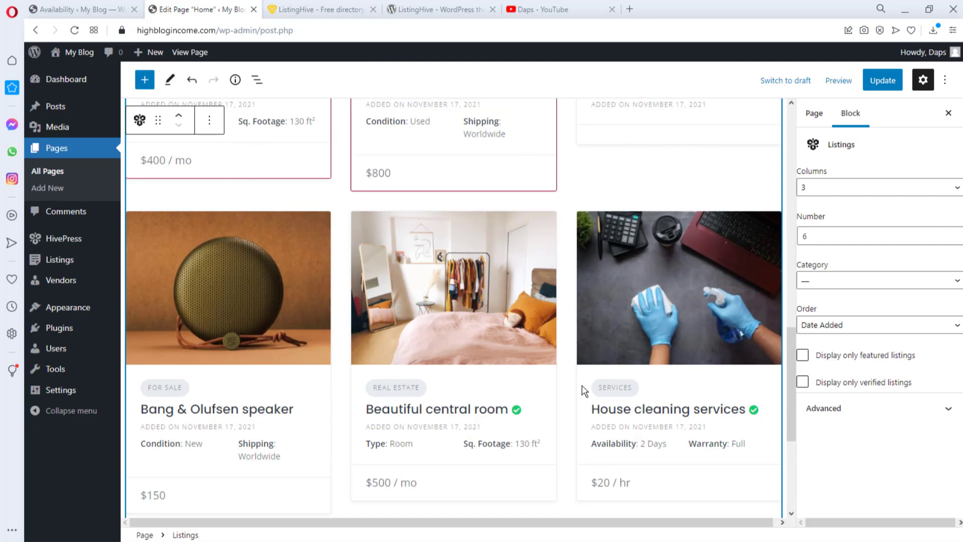
{"action": "scroll", "coordinate": [583, 390], "scroll_direction": "down", "scroll_amount": 3}
{"action": "scroll", "coordinate": [587, 386], "scroll_direction": "up", "scroll_amount": 3}
{"action": "left_click", "coordinate": [853, 187]}
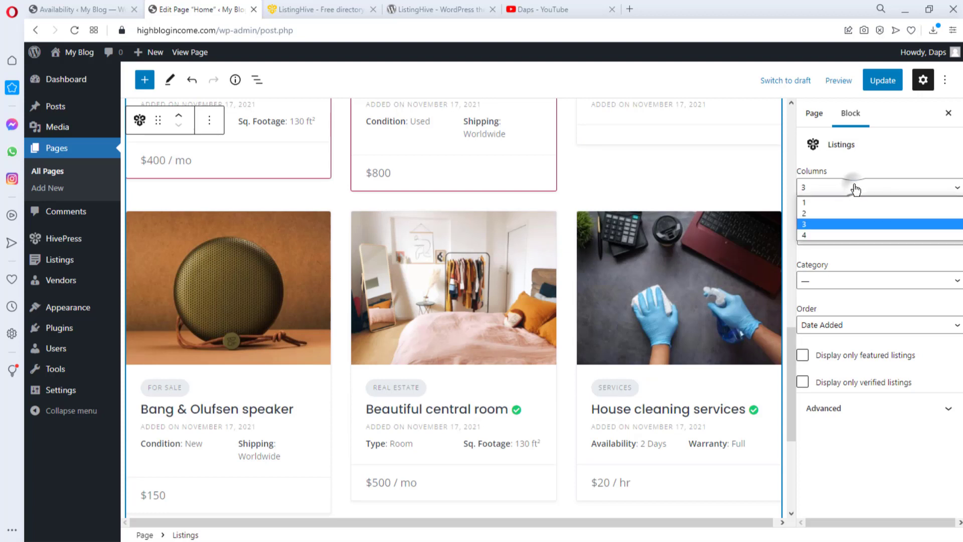
{"action": "left_click", "coordinate": [821, 236]}
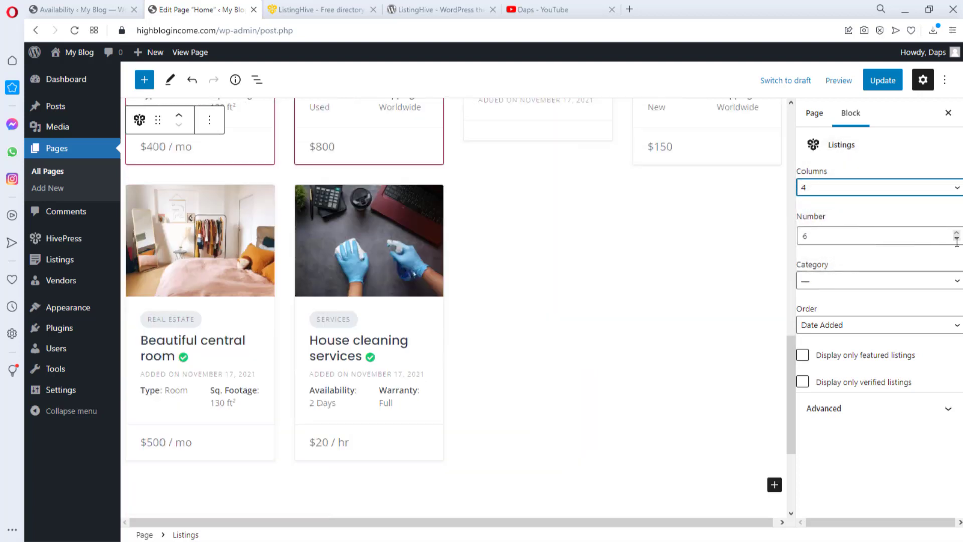
{"action": "double_click", "coordinate": [804, 236]}
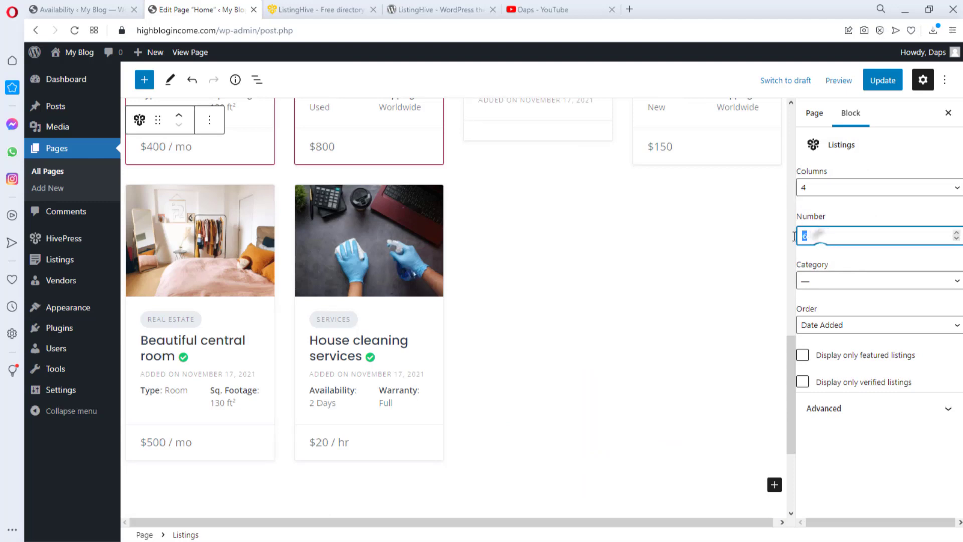
{"action": "type", "text": "12"}
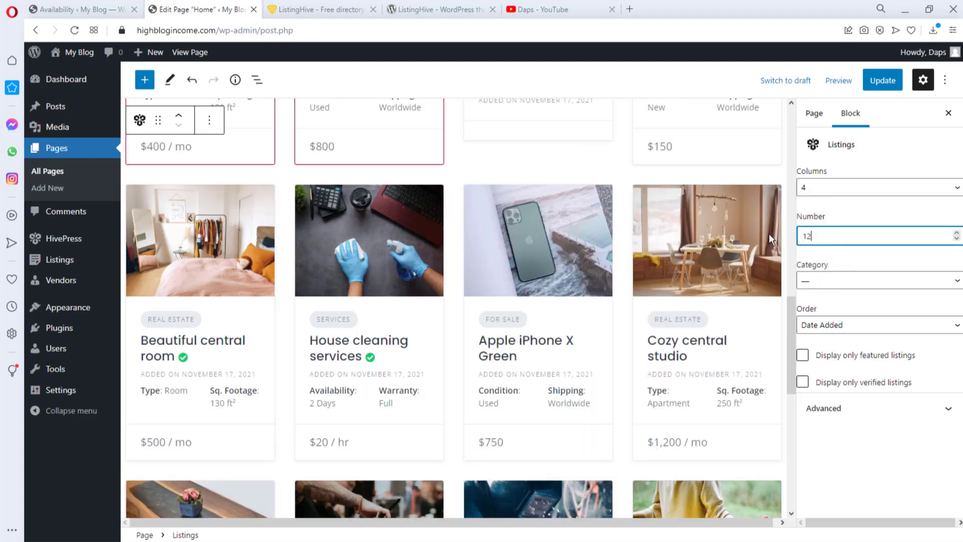
Review the Home page layout from the Recent Listings grid up to the Top Categories heading and back.
{"action": "scroll", "coordinate": [762, 294], "scroll_direction": "up", "scroll_amount": 5}
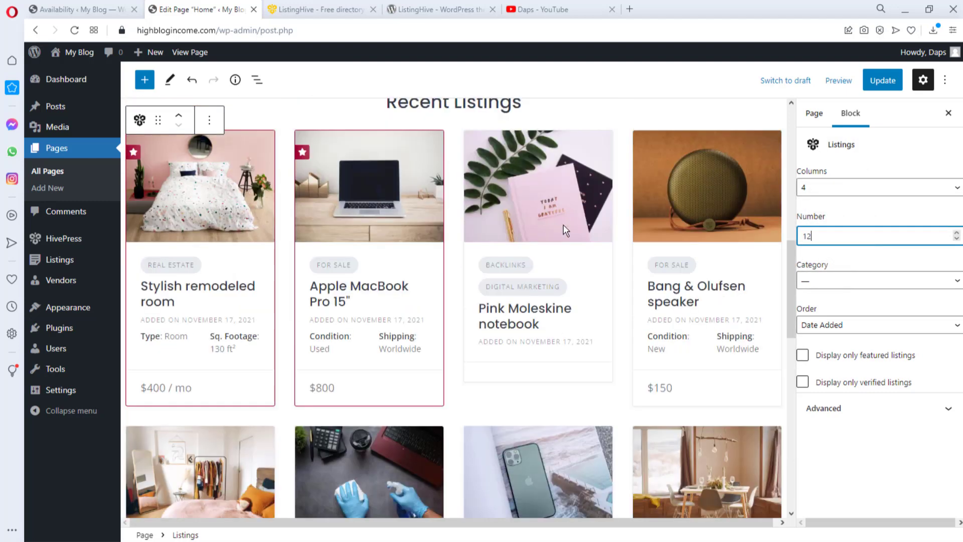
{"action": "scroll", "coordinate": [565, 247], "scroll_direction": "up", "scroll_amount": 4}
{"action": "scroll", "coordinate": [571, 247], "scroll_direction": "down", "scroll_amount": 6}
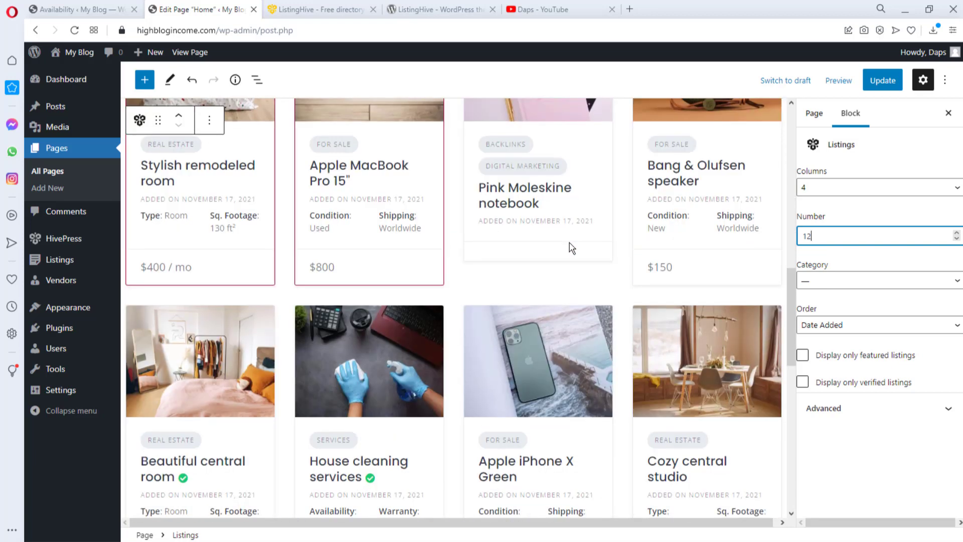
{"action": "scroll", "coordinate": [571, 248], "scroll_direction": "down", "scroll_amount": 10}
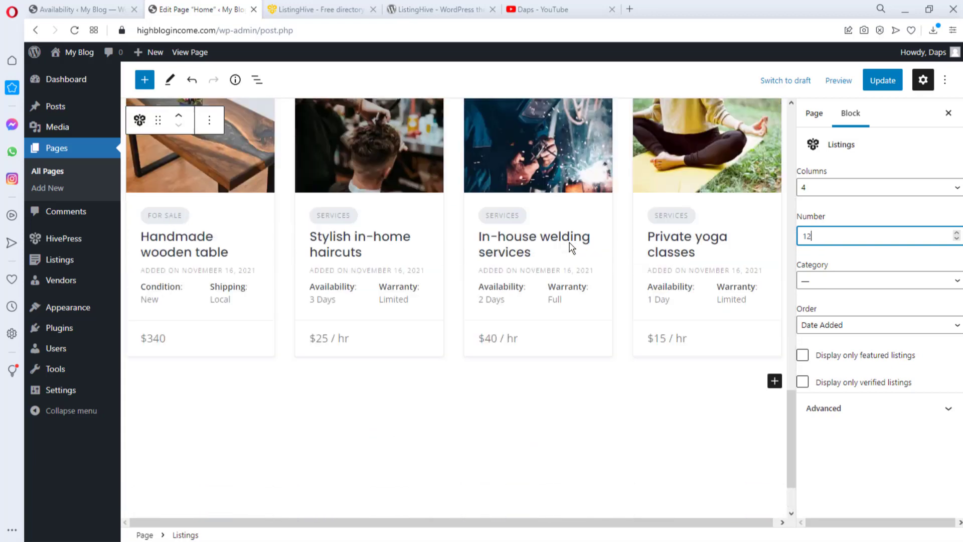
{"action": "scroll", "coordinate": [572, 247], "scroll_direction": "up", "scroll_amount": 2}
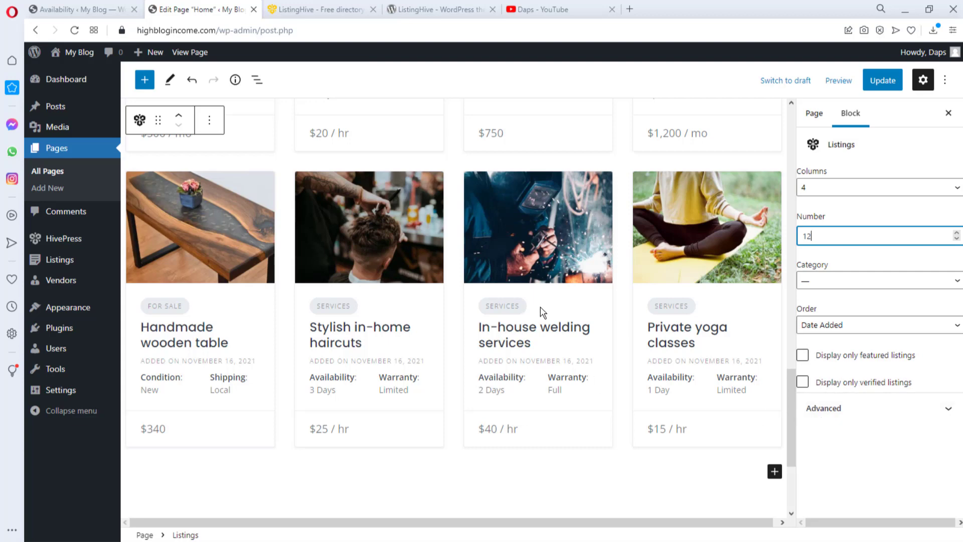
{"action": "scroll", "coordinate": [546, 311], "scroll_direction": "up", "scroll_amount": 3}
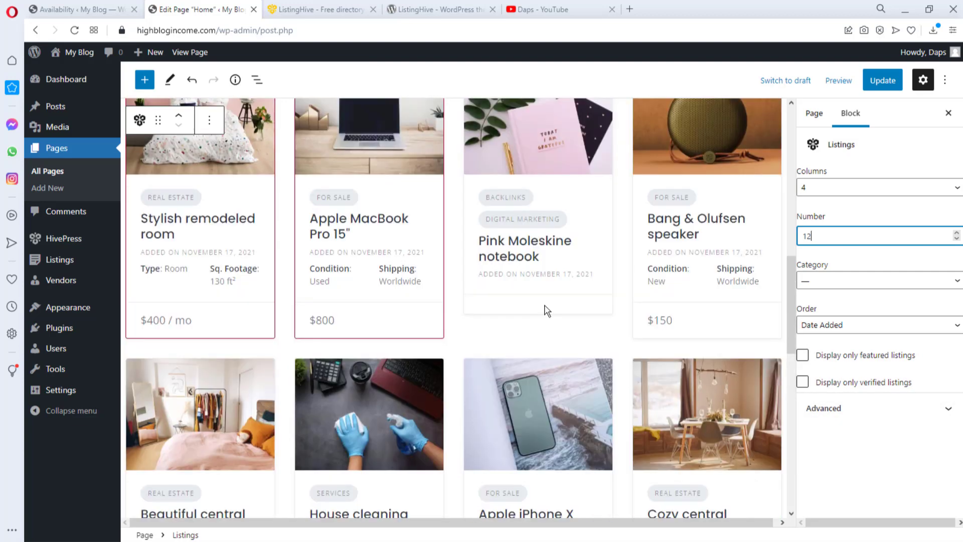
{"action": "scroll", "coordinate": [545, 307], "scroll_direction": "up", "scroll_amount": 4}
{"action": "scroll", "coordinate": [545, 307], "scroll_direction": "up", "scroll_amount": 3}
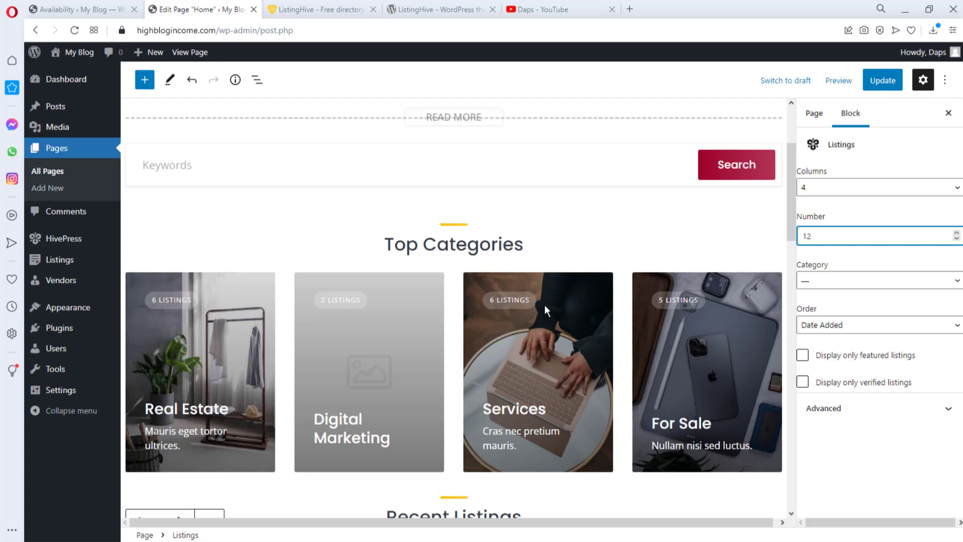
{"action": "scroll", "coordinate": [543, 304], "scroll_direction": "up", "scroll_amount": 1}
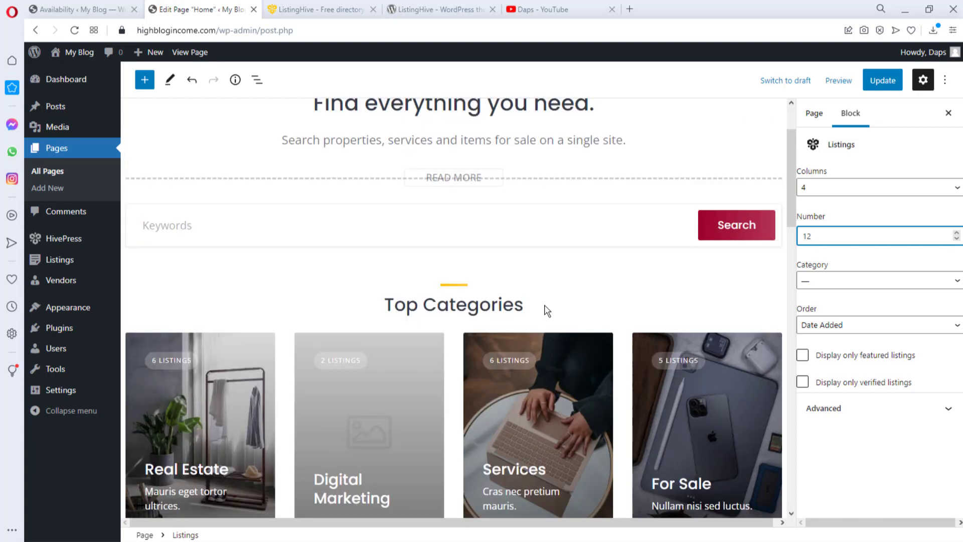
{"action": "left_click", "coordinate": [517, 302]}
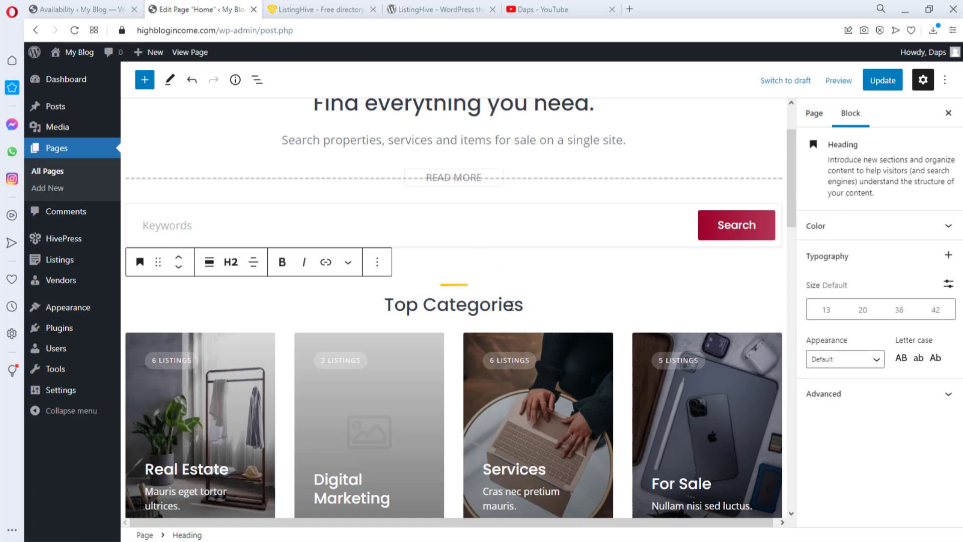
{"action": "scroll", "coordinate": [517, 293], "scroll_direction": "down", "scroll_amount": 13}
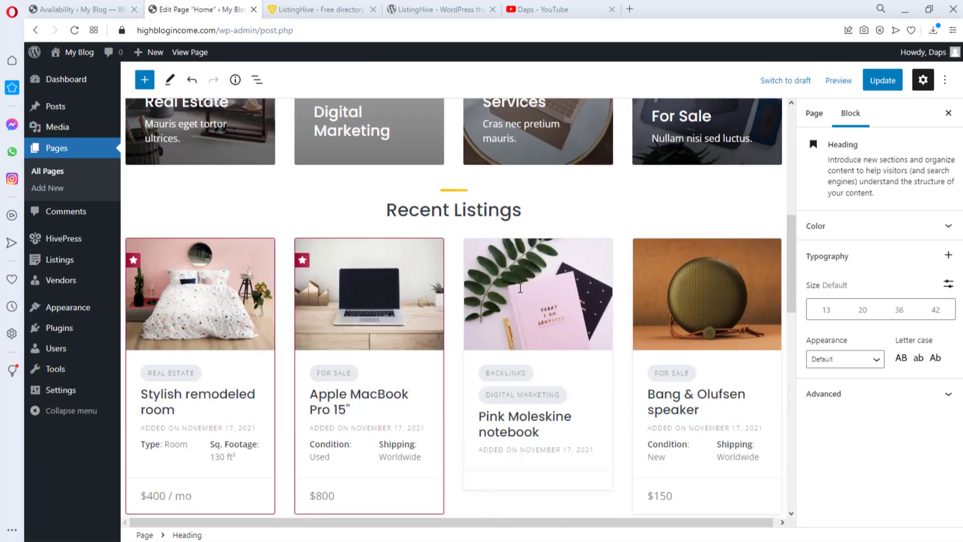
Insert a HivePress Listings block at the end of the Home page, below the existing listings grid.
{"action": "scroll", "coordinate": [518, 291], "scroll_direction": "up", "scroll_amount": 8}
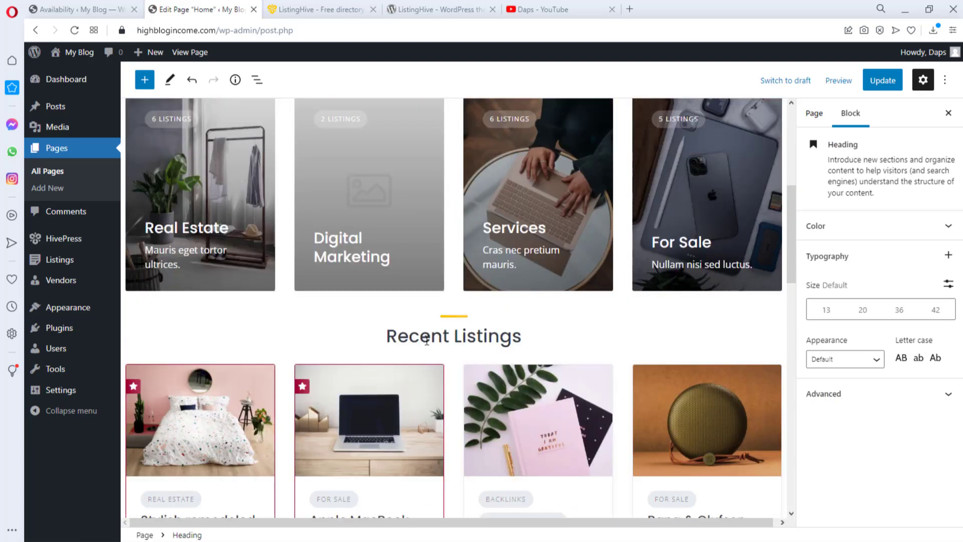
{"action": "scroll", "coordinate": [557, 344], "scroll_direction": "up", "scroll_amount": 2}
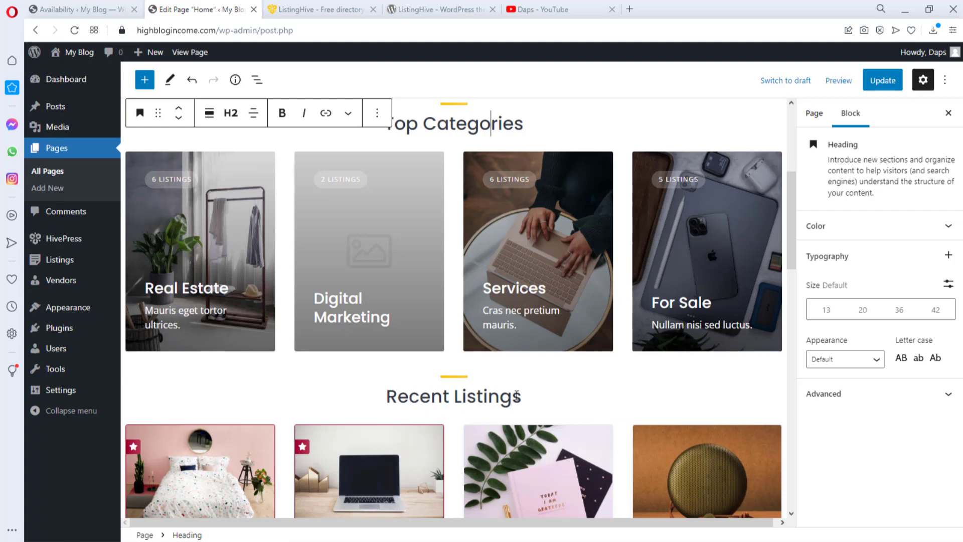
{"action": "scroll", "coordinate": [597, 361], "scroll_direction": "down", "scroll_amount": 20}
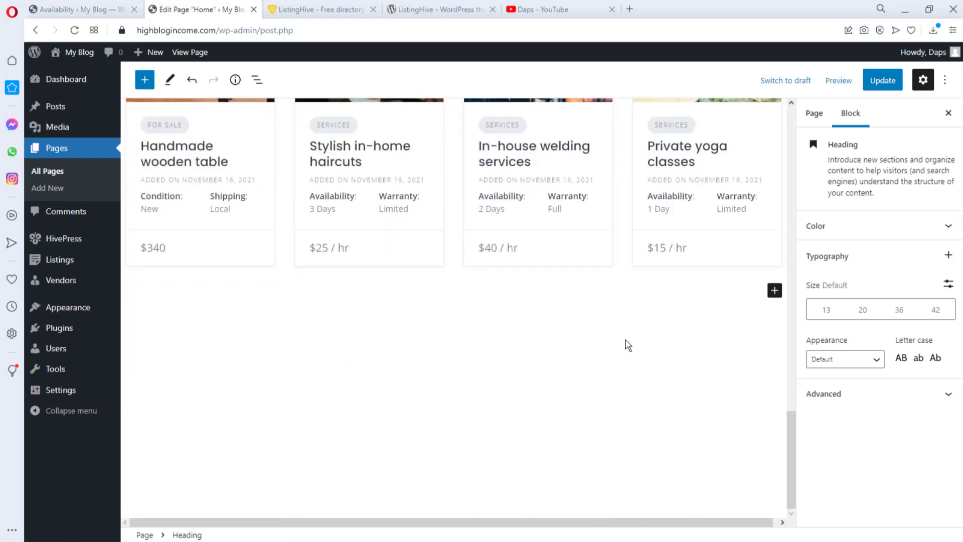
{"action": "left_click", "coordinate": [774, 291]}
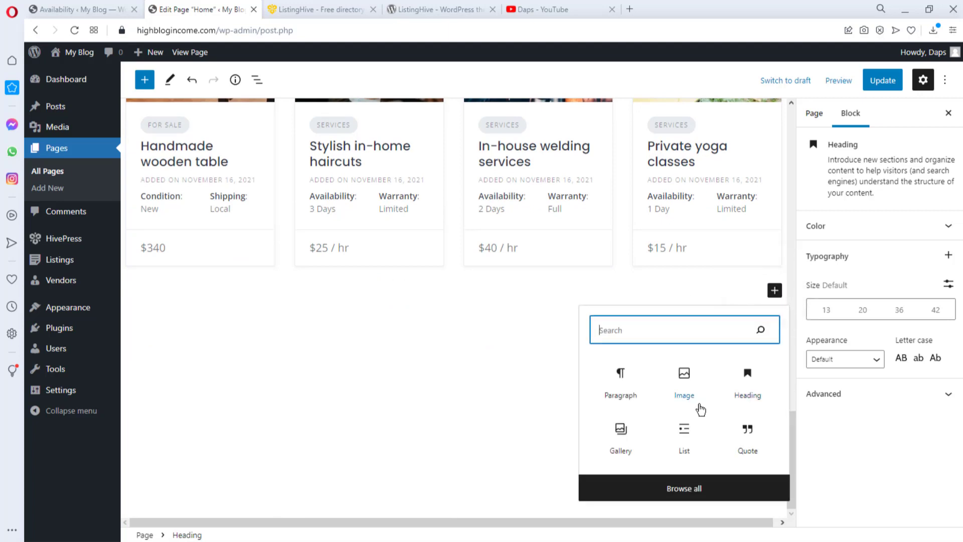
{"action": "left_click", "coordinate": [696, 488]}
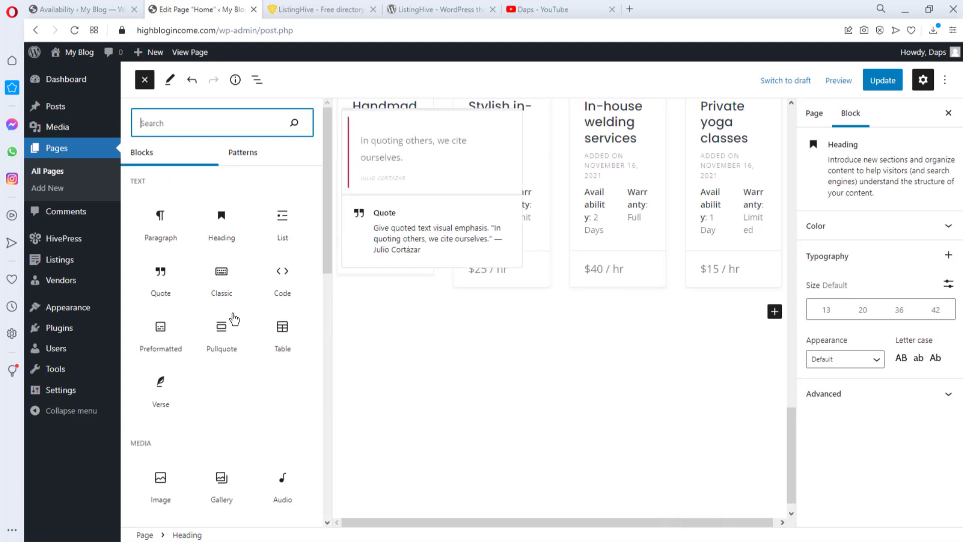
{"action": "scroll", "coordinate": [216, 319], "scroll_direction": "down", "scroll_amount": 9}
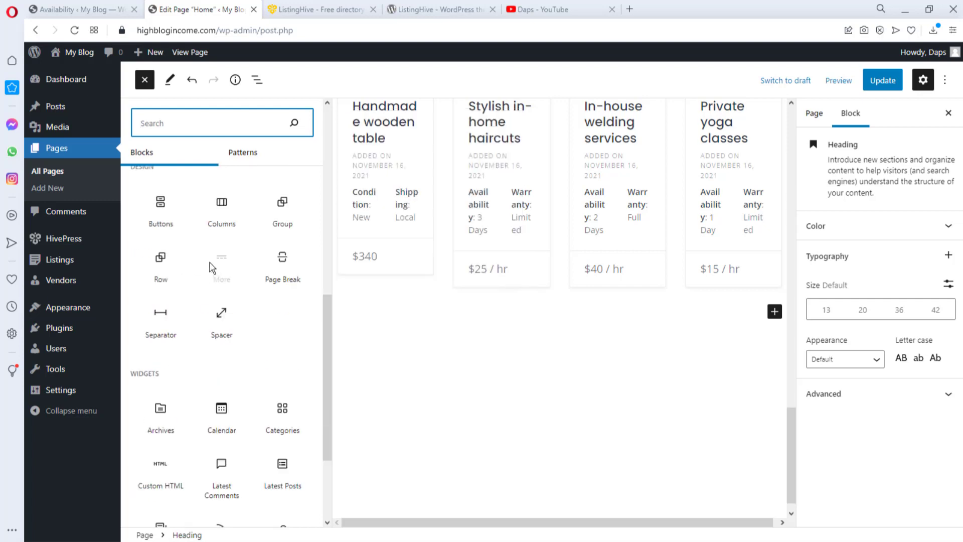
{"action": "scroll", "coordinate": [217, 274], "scroll_direction": "down", "scroll_amount": 5}
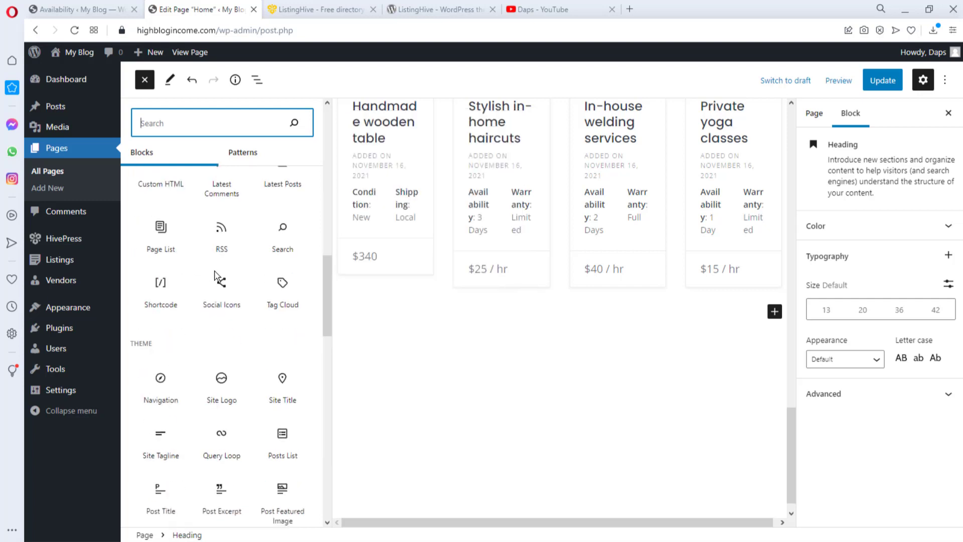
{"action": "scroll", "coordinate": [216, 275], "scroll_direction": "down", "scroll_amount": 5}
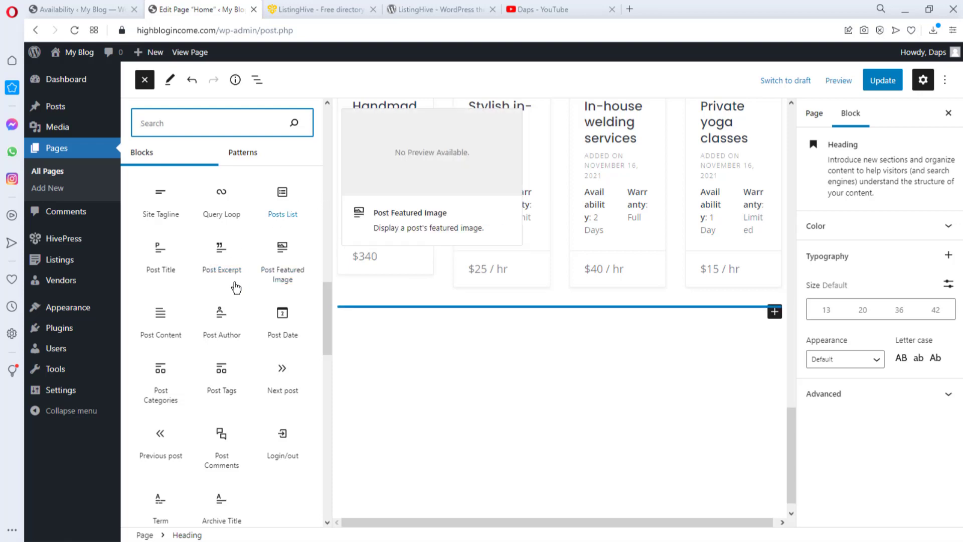
{"action": "scroll", "coordinate": [228, 281], "scroll_direction": "down", "scroll_amount": 20}
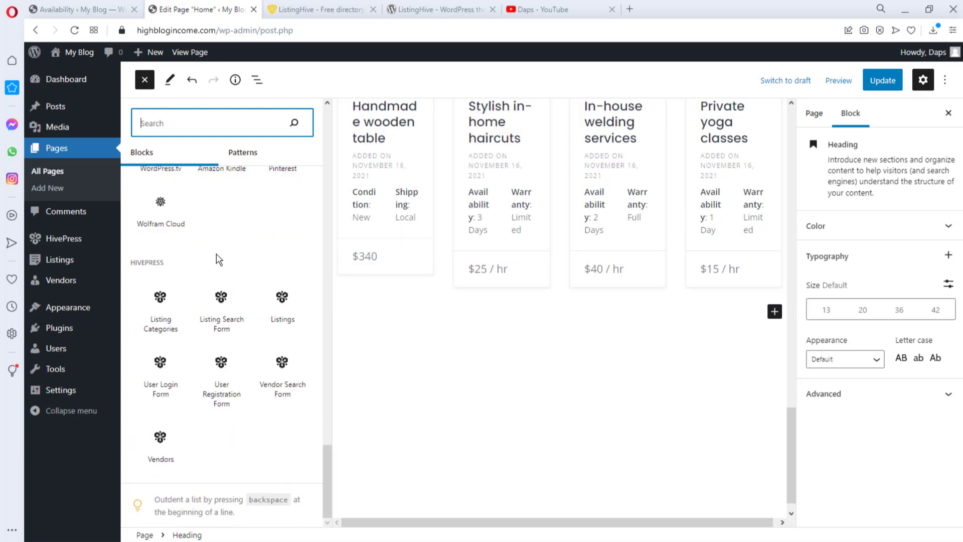
{"action": "left_click", "coordinate": [282, 300]}
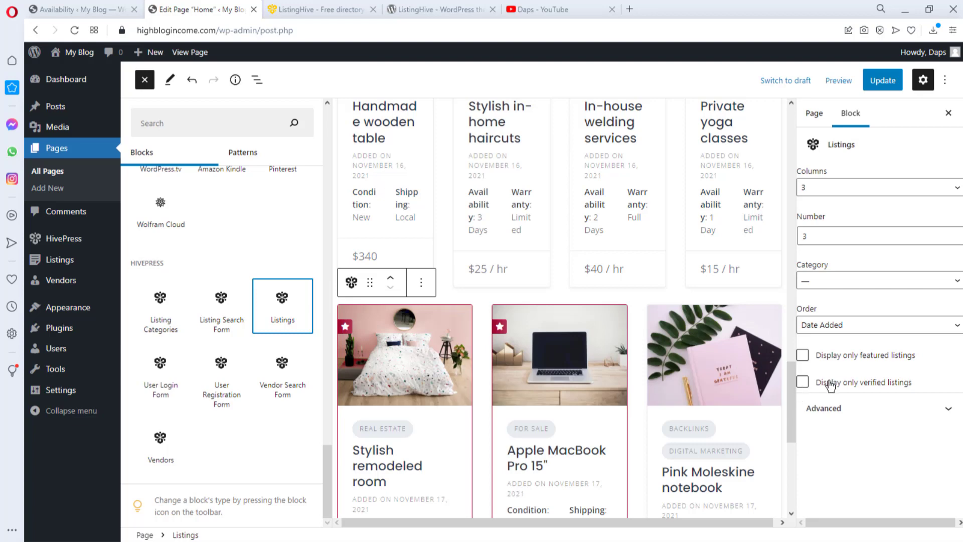
Limit the new Listings block to featured listings and move it up directly beneath the Recent Listings heading.
{"action": "left_click", "coordinate": [803, 355]}
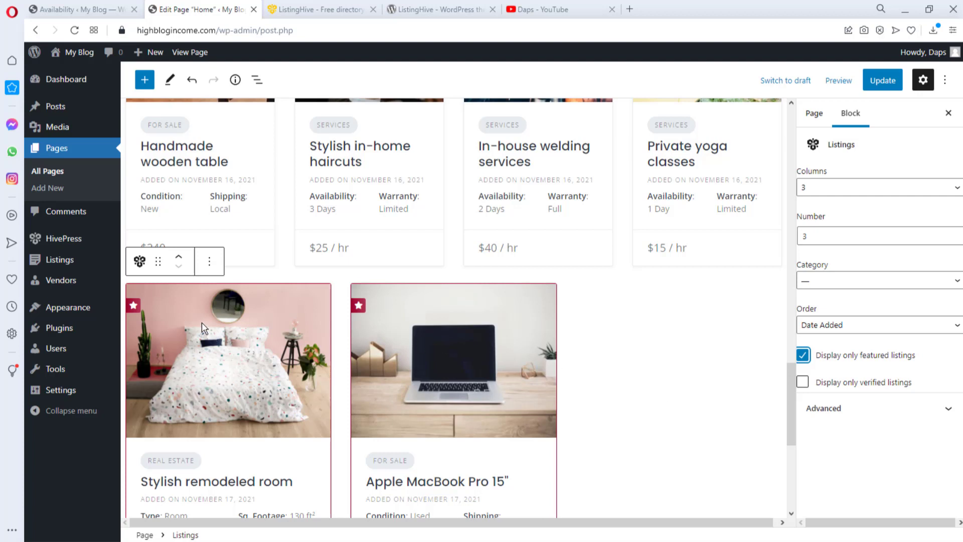
{"action": "left_click", "coordinate": [179, 257]}
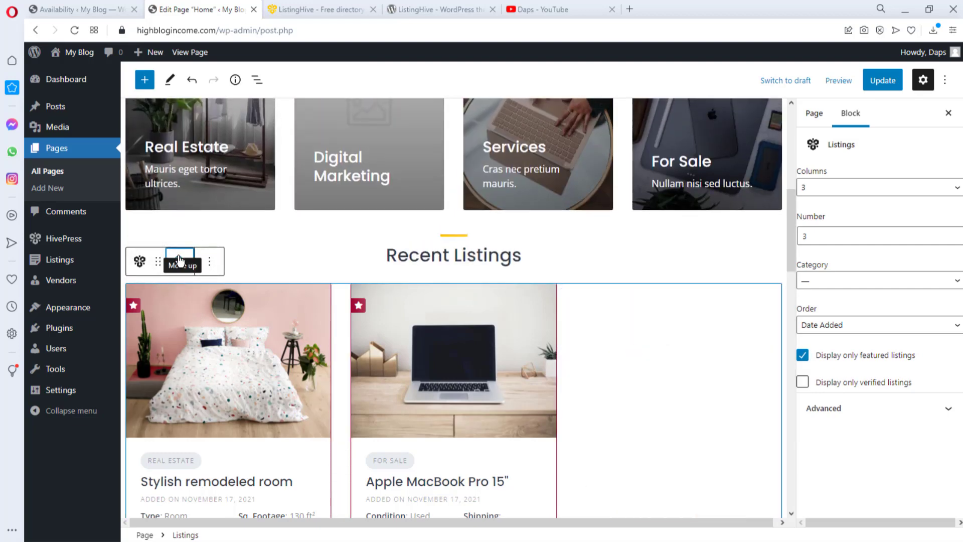
{"action": "scroll", "coordinate": [321, 264], "scroll_direction": "up", "scroll_amount": 7}
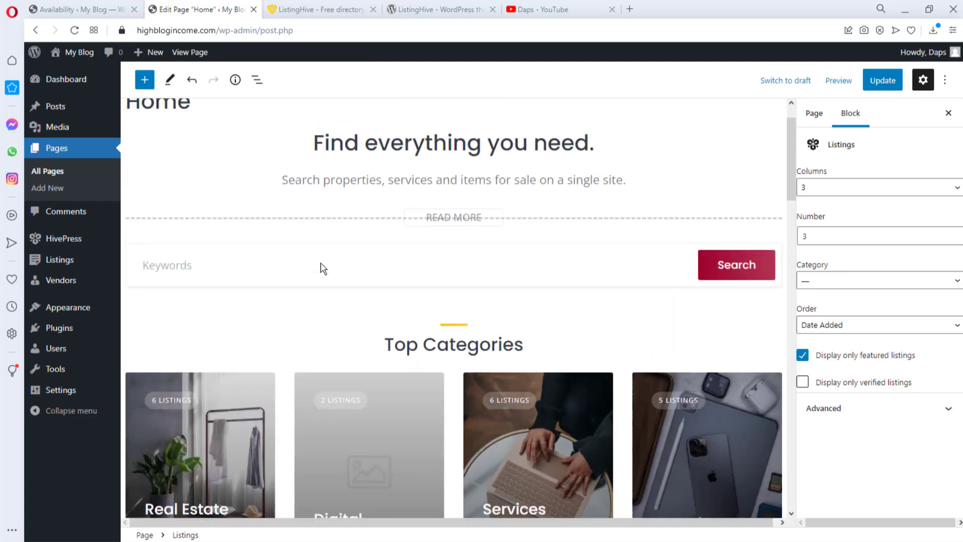
{"action": "scroll", "coordinate": [420, 275], "scroll_direction": "down", "scroll_amount": 5}
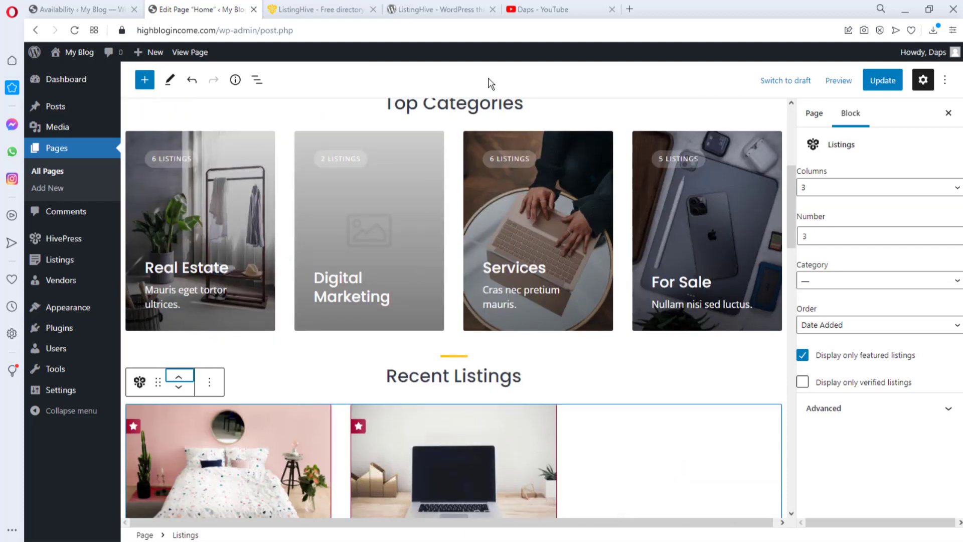
{"action": "scroll", "coordinate": [338, 378], "scroll_direction": "down", "scroll_amount": 4}
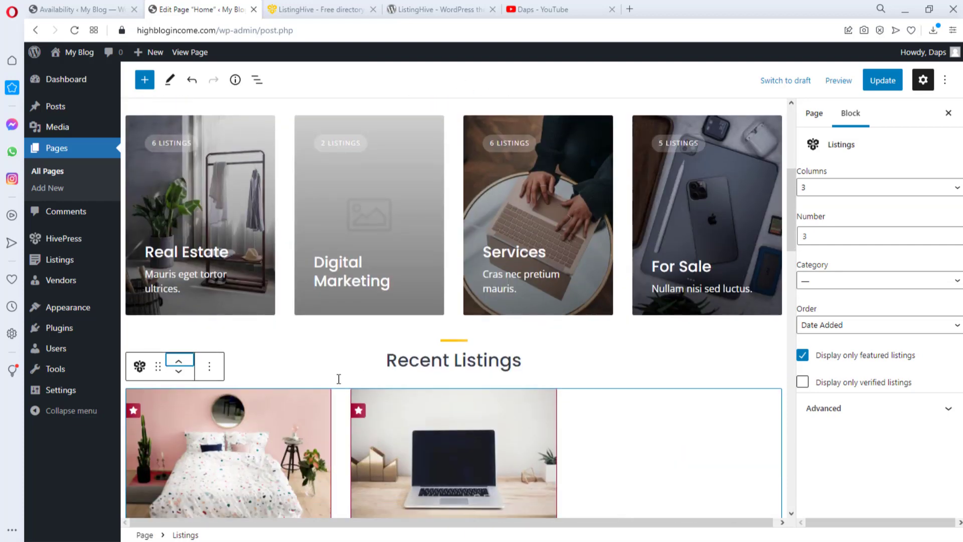
{"action": "scroll", "coordinate": [341, 381], "scroll_direction": "down", "scroll_amount": 4}
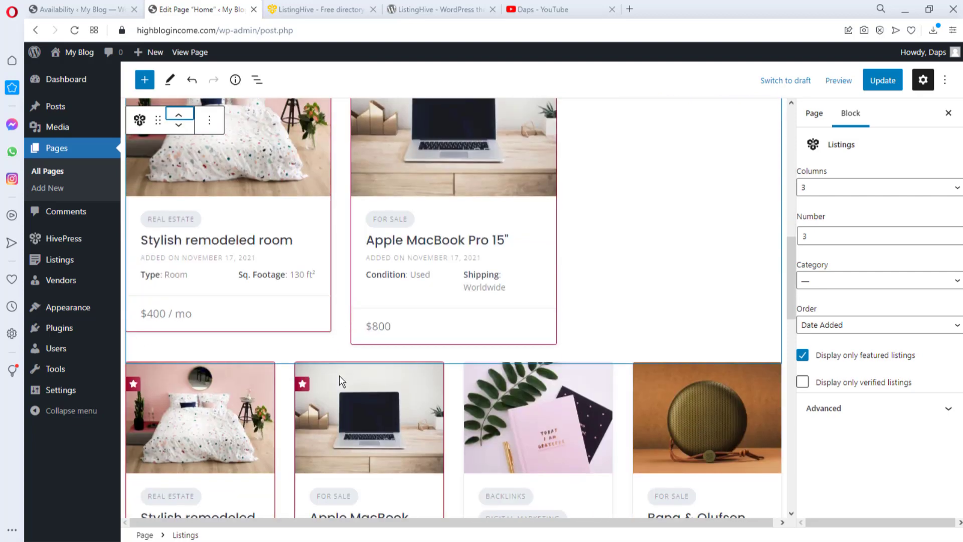
Duplicate the Recent Listings heading and move the copy down between the featured listings block and the 4-column listings grid.
{"action": "scroll", "coordinate": [339, 381], "scroll_direction": "up", "scroll_amount": 4}
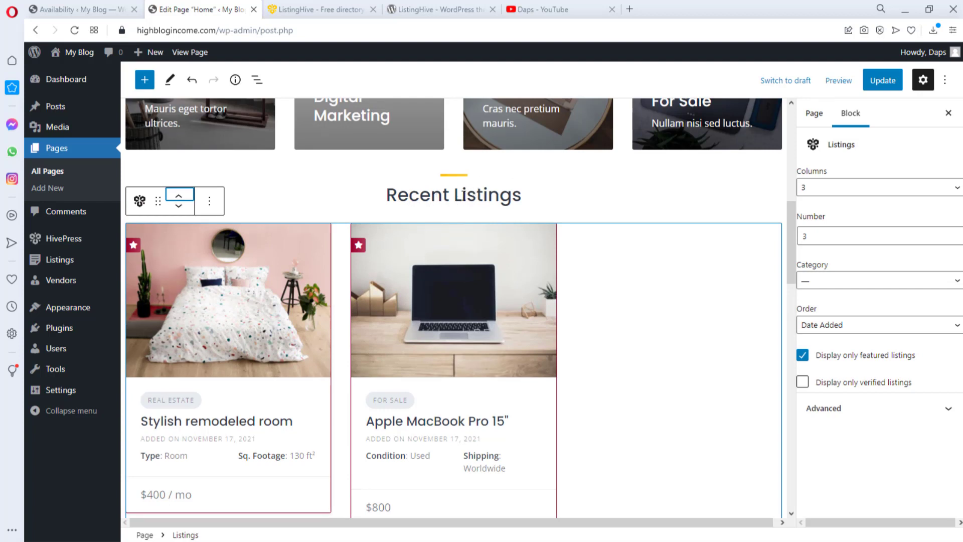
{"action": "left_click", "coordinate": [499, 188]}
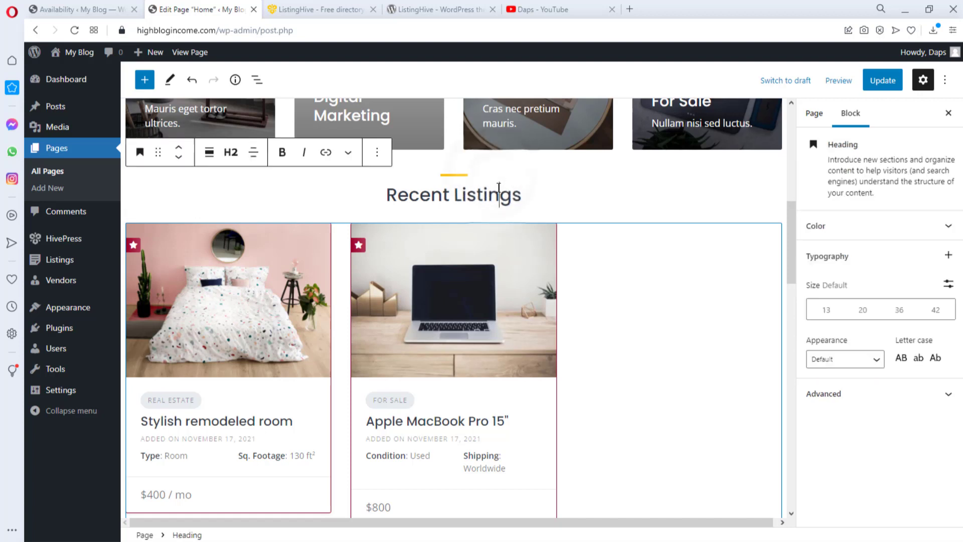
{"action": "left_click", "coordinate": [376, 154]}
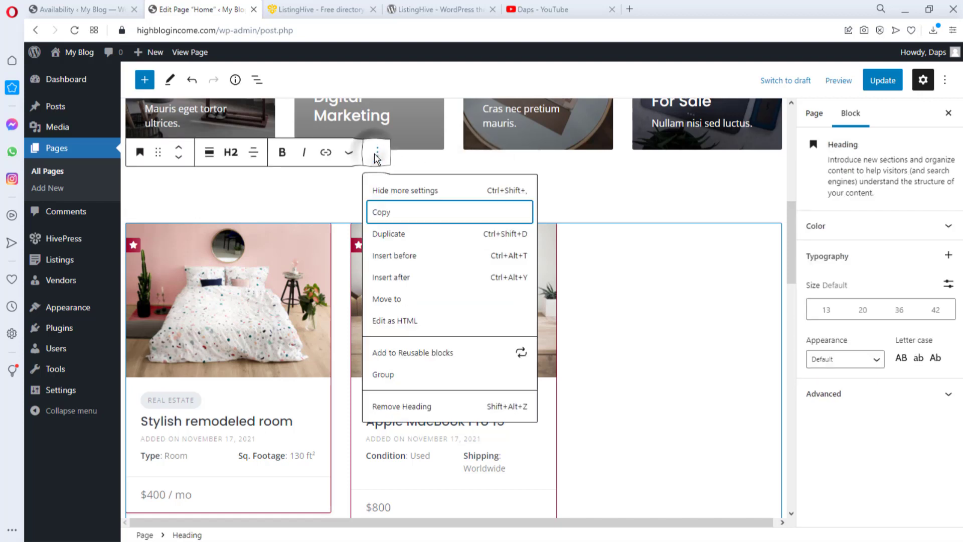
{"action": "left_click", "coordinate": [396, 237]}
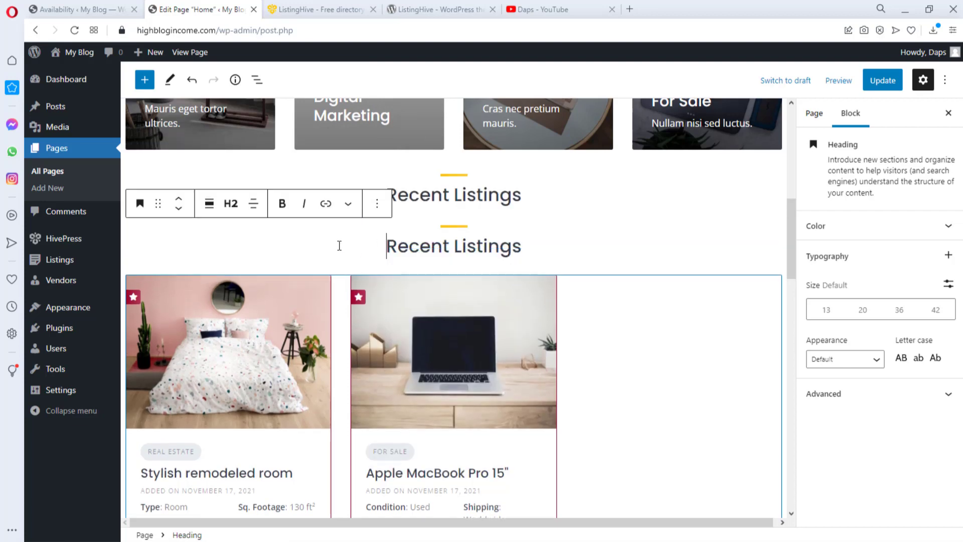
{"action": "left_click", "coordinate": [179, 210]}
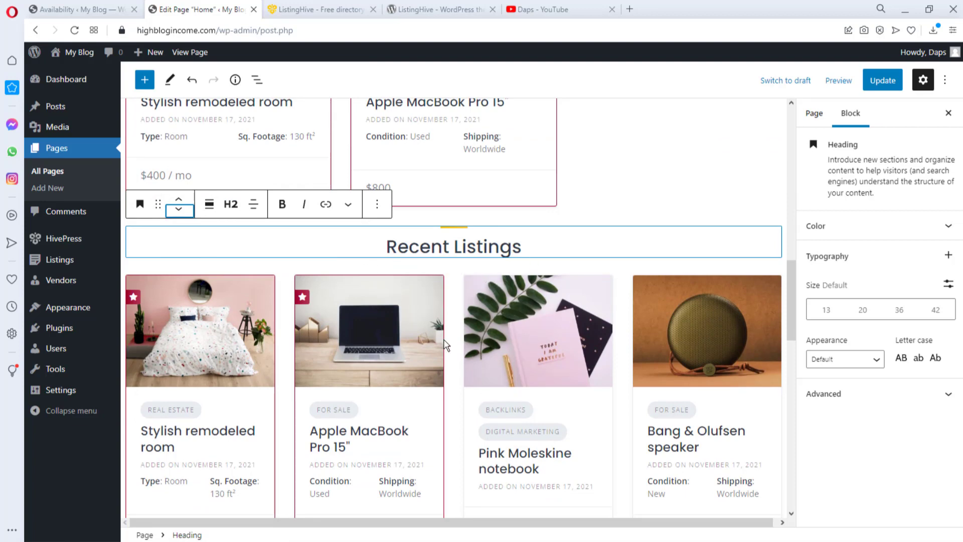
Change the heading above the featured listings block to "Featured Listings" and update the page.
{"action": "scroll", "coordinate": [446, 344], "scroll_direction": "up", "scroll_amount": 7}
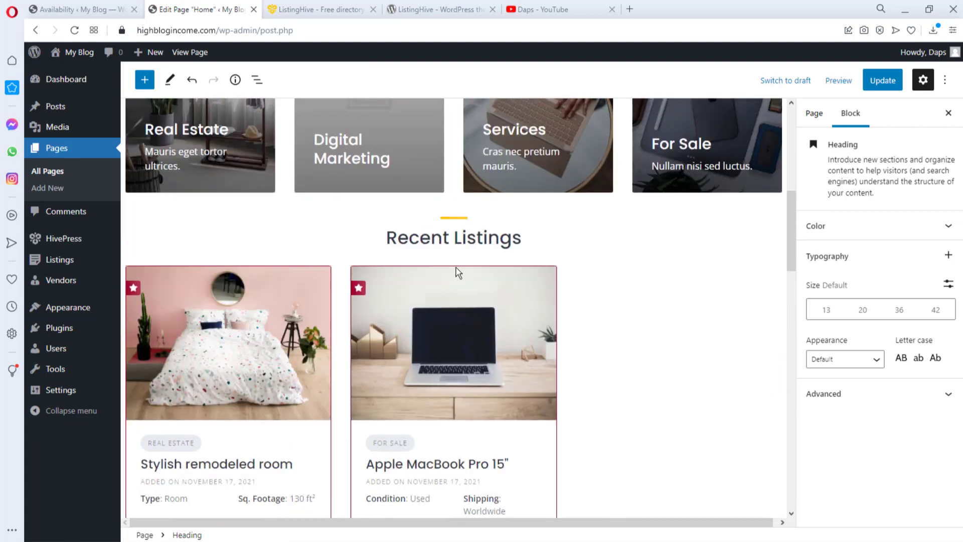
{"action": "left_click", "coordinate": [449, 238]}
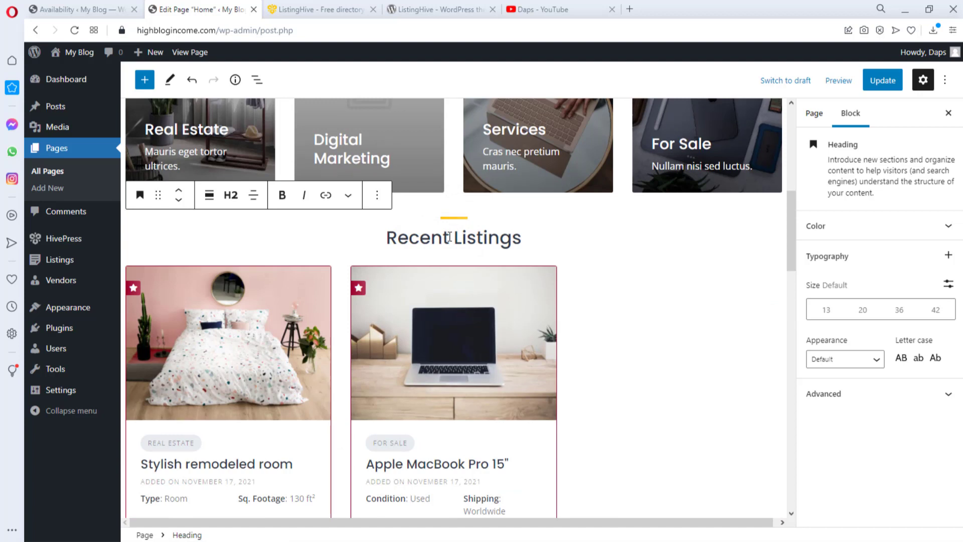
{"action": "double_click", "coordinate": [419, 237]}
{"action": "type", "text": "Featured"}
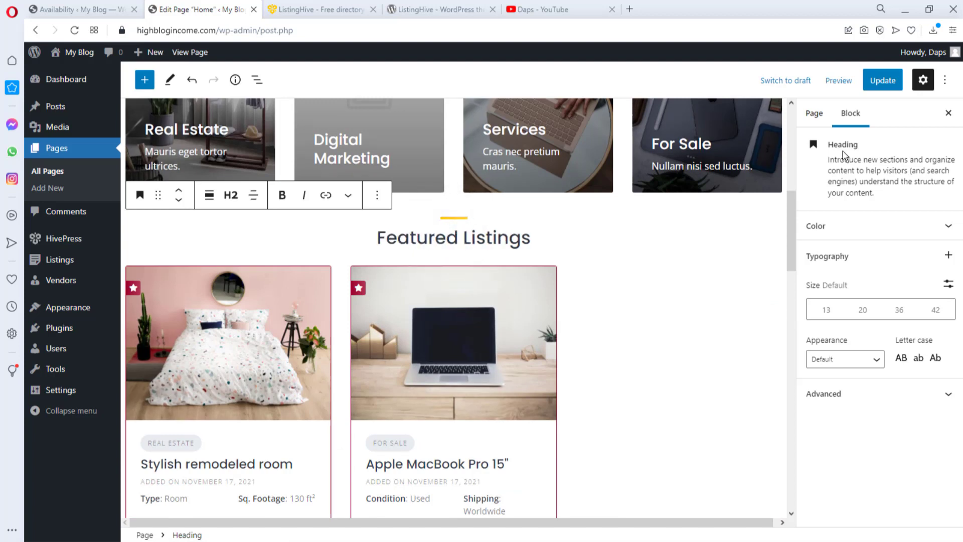
{"action": "left_click", "coordinate": [882, 81]}
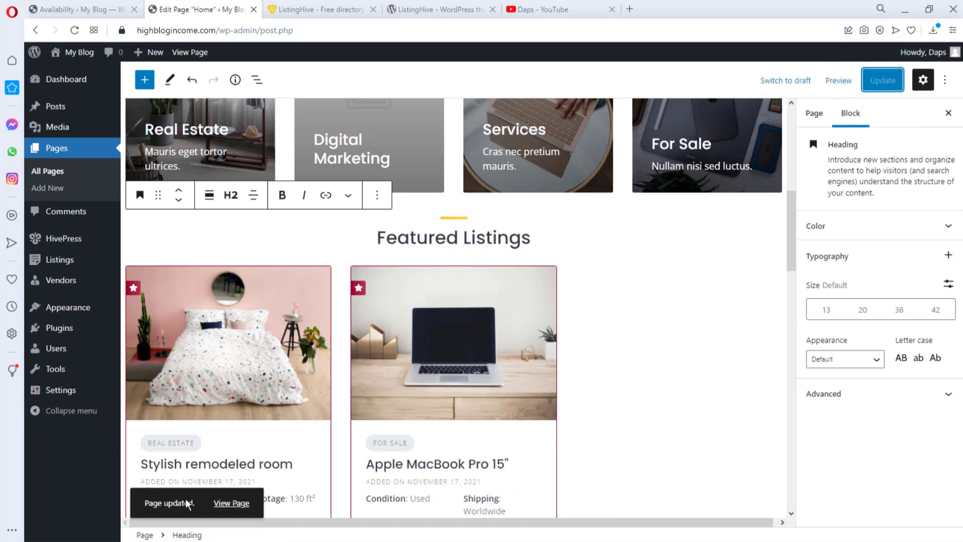
View the published Home page and check its Top Categories, Featured Listings, Recent Listings and footer sections.
{"action": "left_click", "coordinate": [231, 503]}
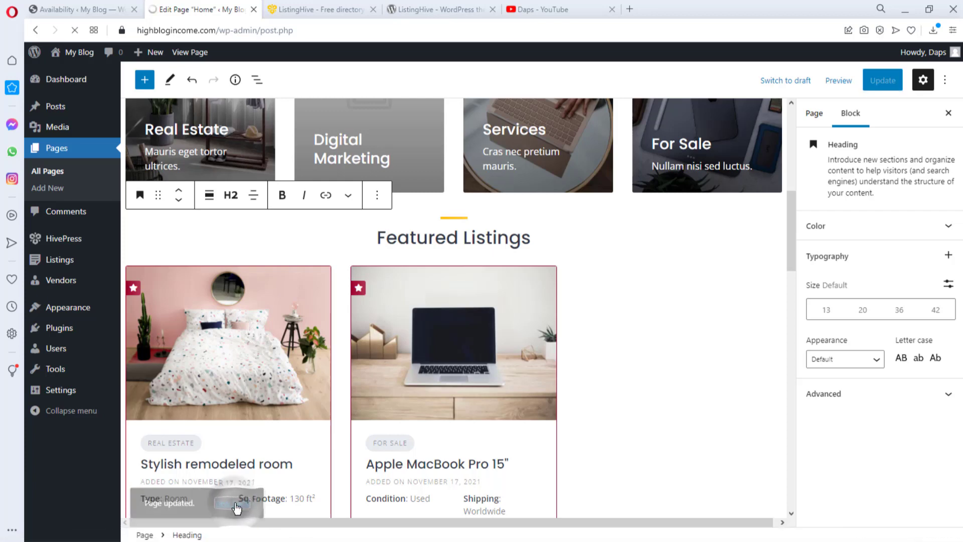
{"action": "scroll", "coordinate": [237, 496], "scroll_direction": "down", "scroll_amount": 5}
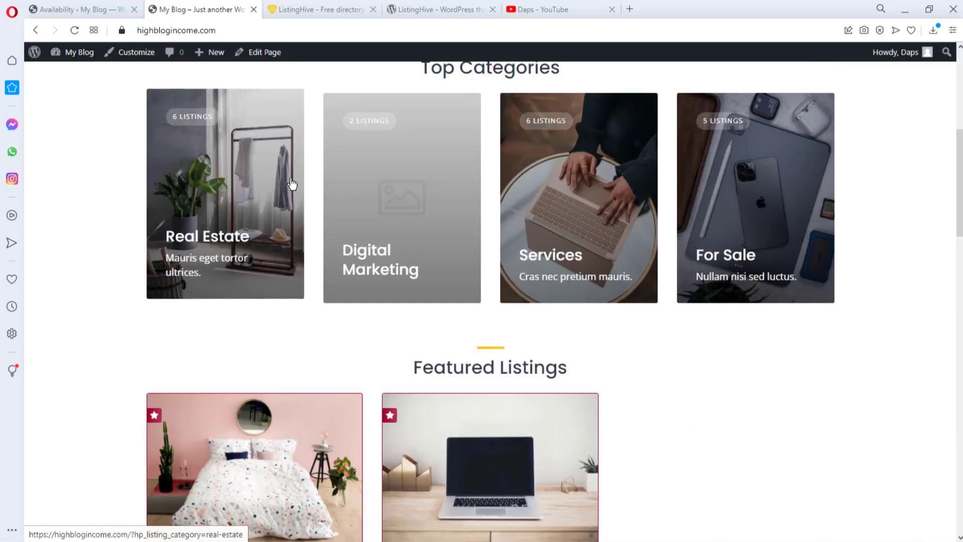
{"action": "scroll", "coordinate": [291, 183], "scroll_direction": "down", "scroll_amount": 5}
{"action": "scroll", "coordinate": [530, 168], "scroll_direction": "down", "scroll_amount": 6}
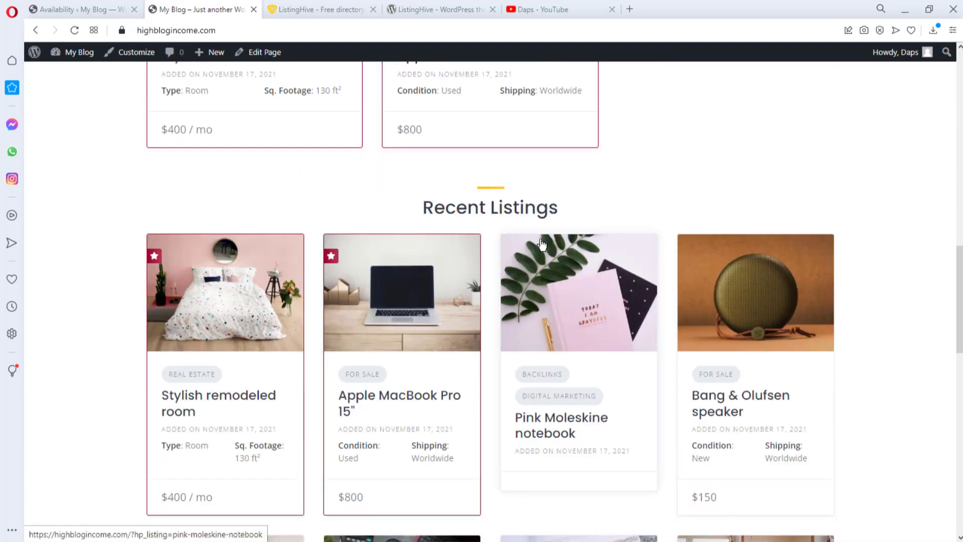
{"action": "scroll", "coordinate": [606, 232], "scroll_direction": "down", "scroll_amount": 10}
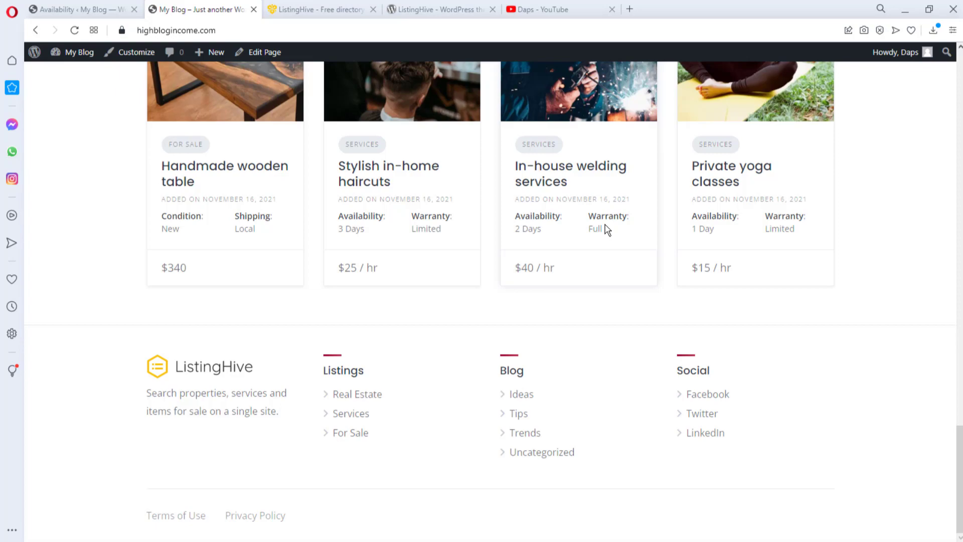
{"action": "scroll", "coordinate": [601, 216], "scroll_direction": "up", "scroll_amount": 12}
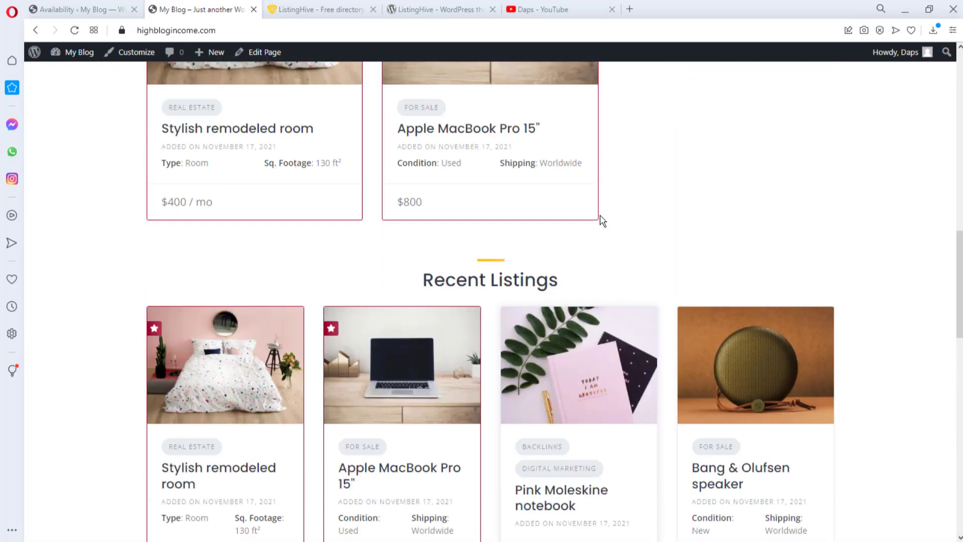
{"action": "scroll", "coordinate": [602, 220], "scroll_direction": "up", "scroll_amount": 2}
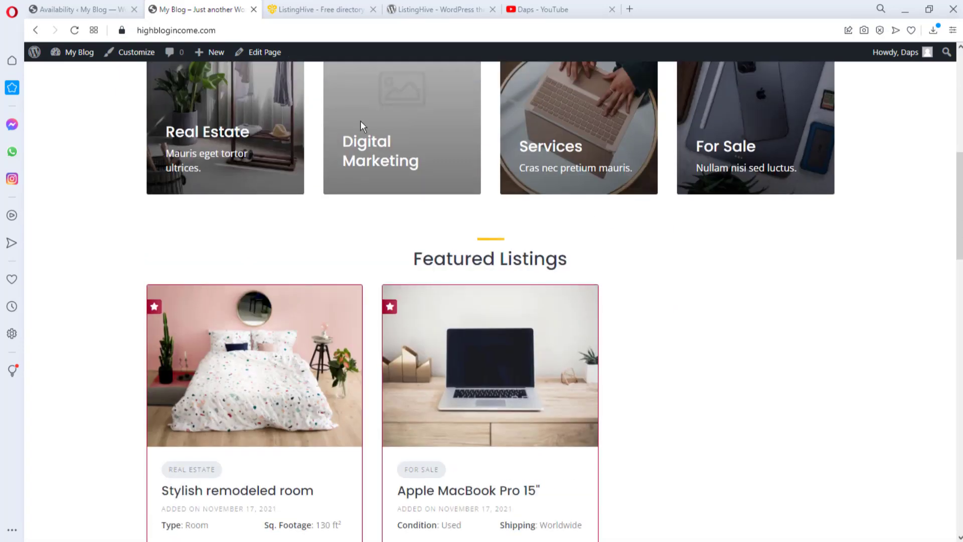
Open the Pink Moleskine notebook listing for editing from the site's listings overview.
{"action": "left_click", "coordinate": [60, 9]}
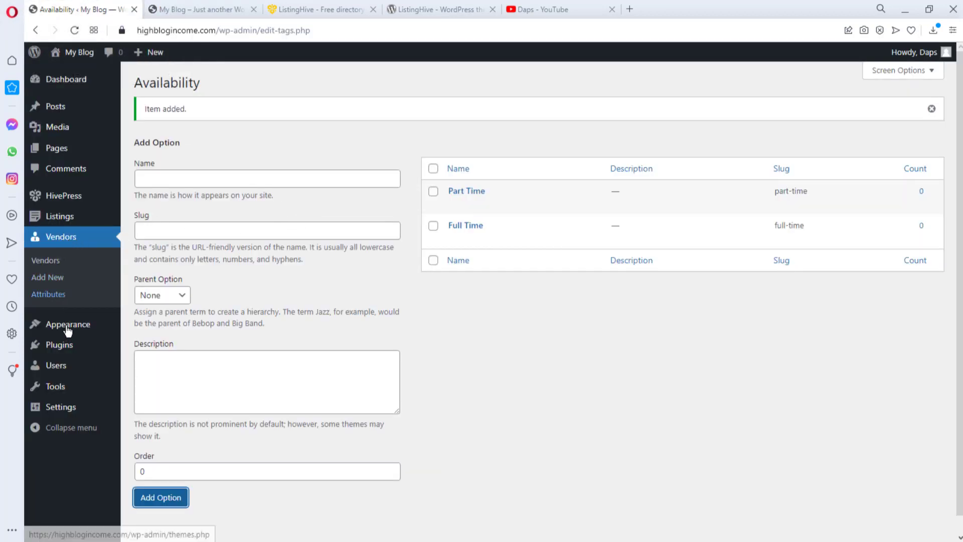
{"action": "mouse_move", "coordinate": [65, 217]}
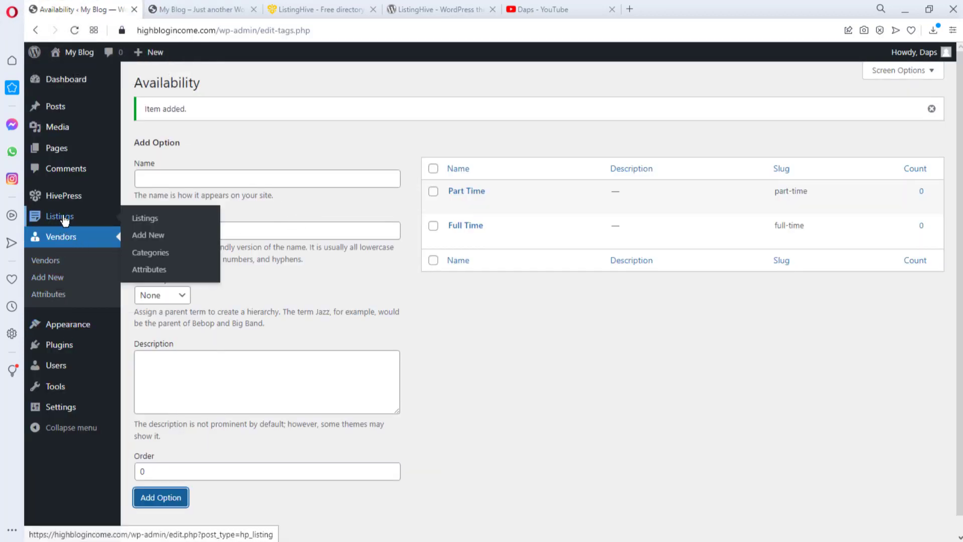
{"action": "left_click", "coordinate": [145, 219]}
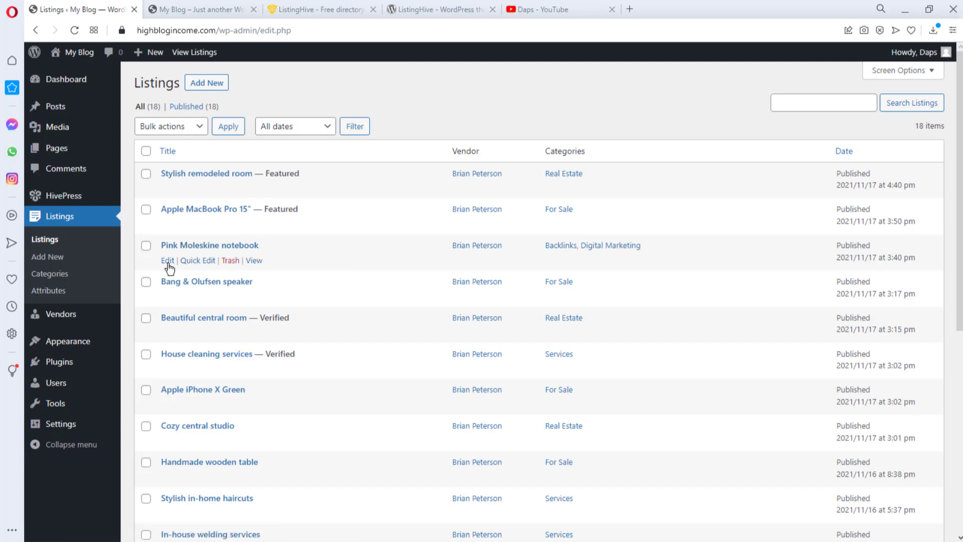
{"action": "left_click", "coordinate": [168, 260]}
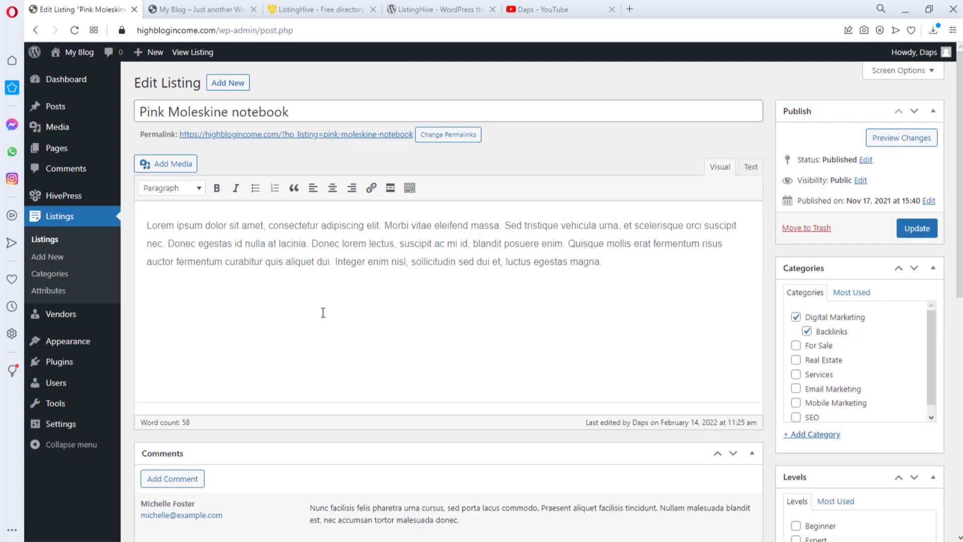
Make the Pink Moleskine notebook listing featured and update it.
{"action": "scroll", "coordinate": [322, 311], "scroll_direction": "down", "scroll_amount": 6}
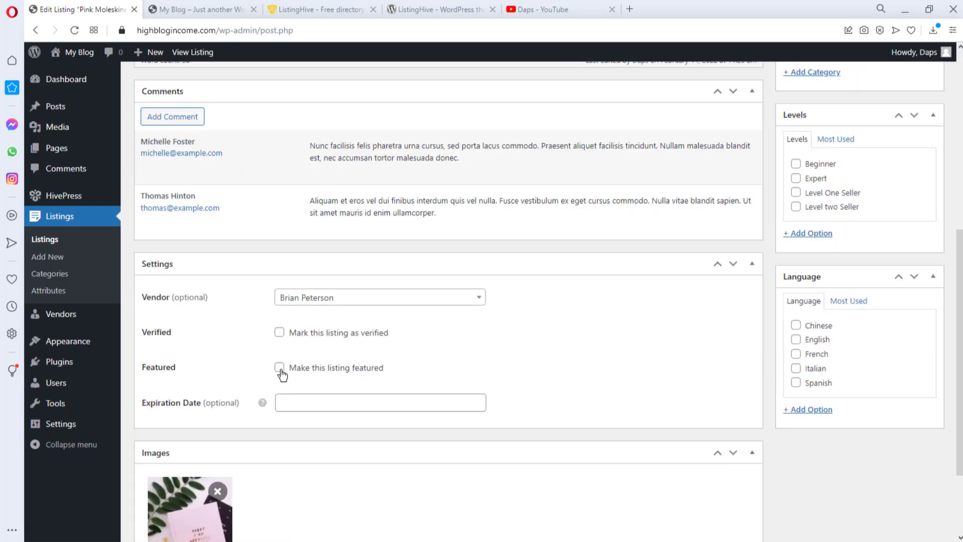
{"action": "left_click", "coordinate": [280, 369]}
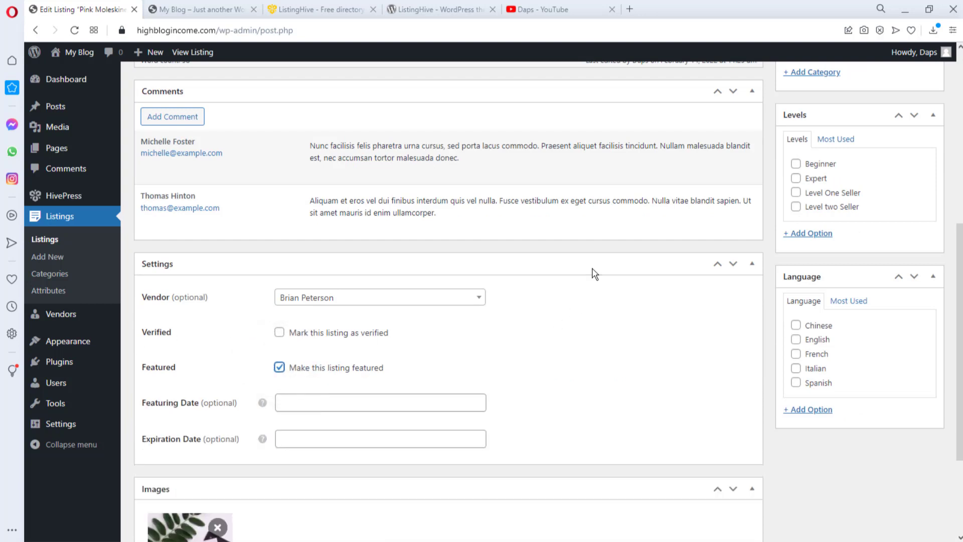
{"action": "scroll", "coordinate": [679, 288], "scroll_direction": "up", "scroll_amount": 5}
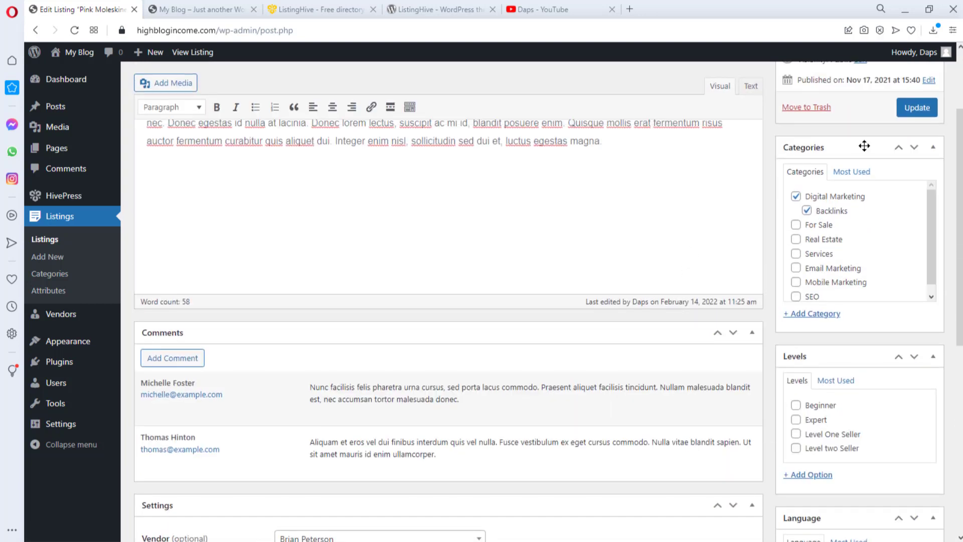
{"action": "left_click", "coordinate": [917, 107]}
Reload the published Home page and check its Featured Listings and Top Categories sections.
{"action": "left_click", "coordinate": [195, 9]}
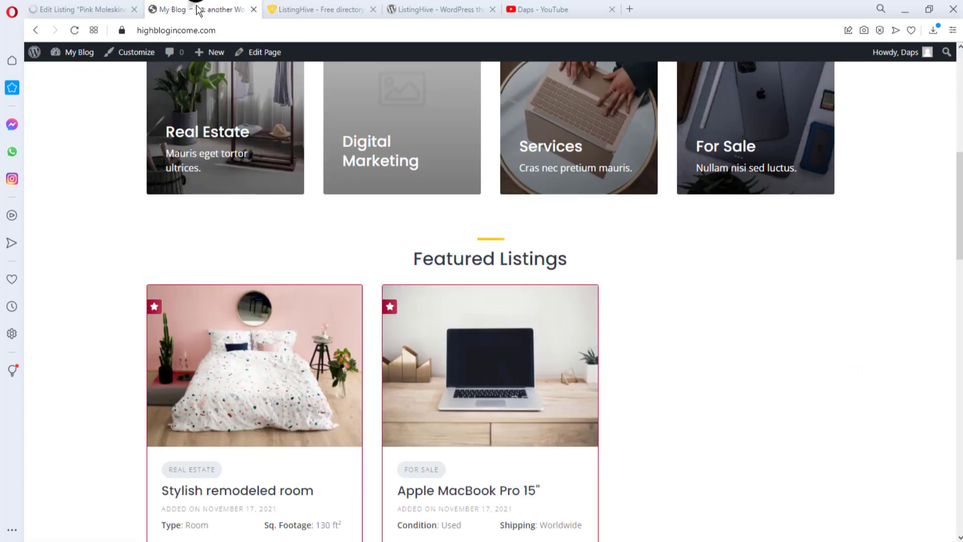
{"action": "left_click", "coordinate": [74, 31]}
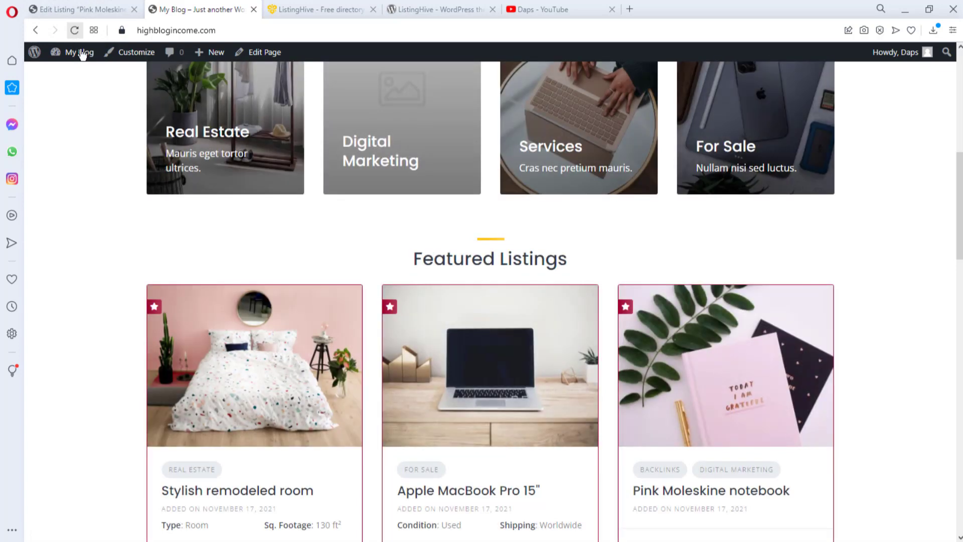
{"action": "scroll", "coordinate": [90, 231], "scroll_direction": "down", "scroll_amount": 5}
{"action": "scroll", "coordinate": [85, 230], "scroll_direction": "up", "scroll_amount": 1}
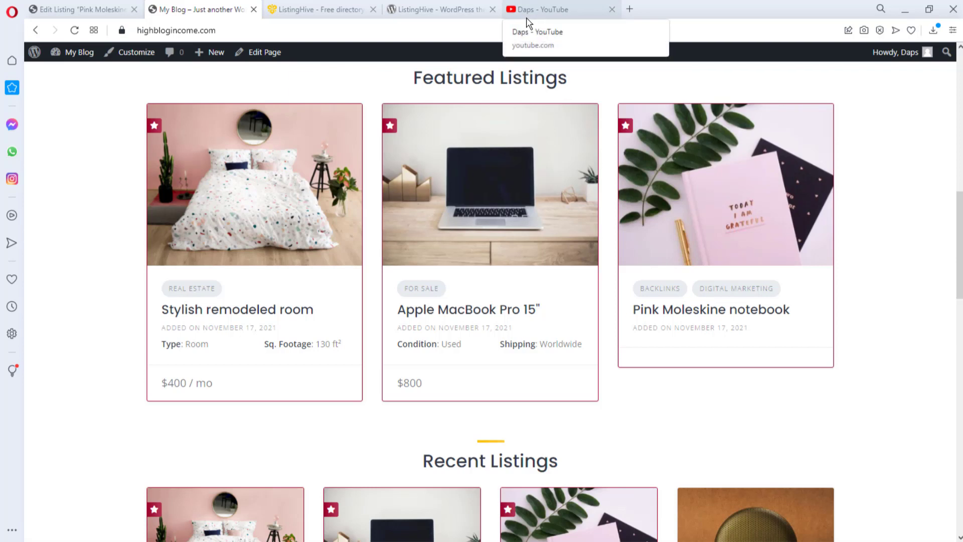
{"action": "scroll", "coordinate": [895, 241], "scroll_direction": "up", "scroll_amount": 4}
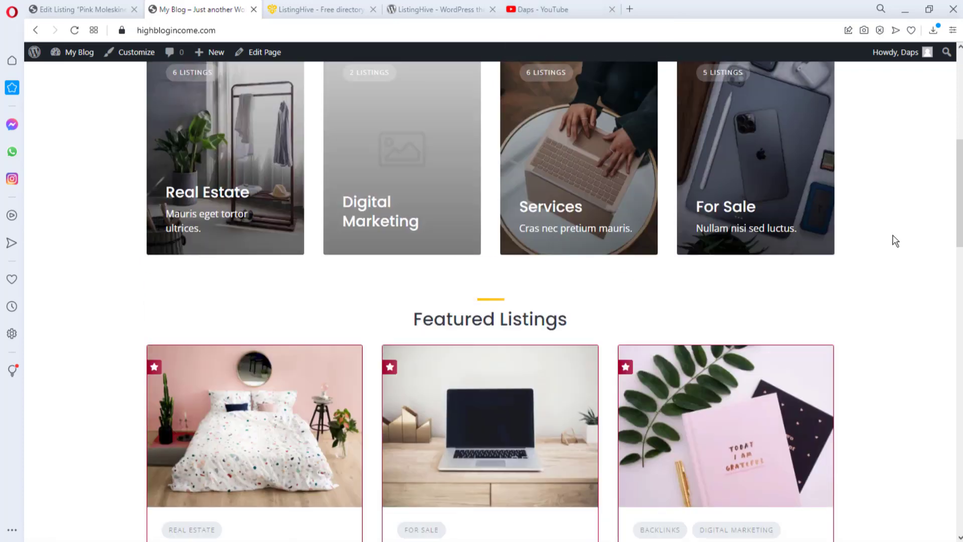
{"action": "scroll", "coordinate": [895, 241], "scroll_direction": "up", "scroll_amount": 3}
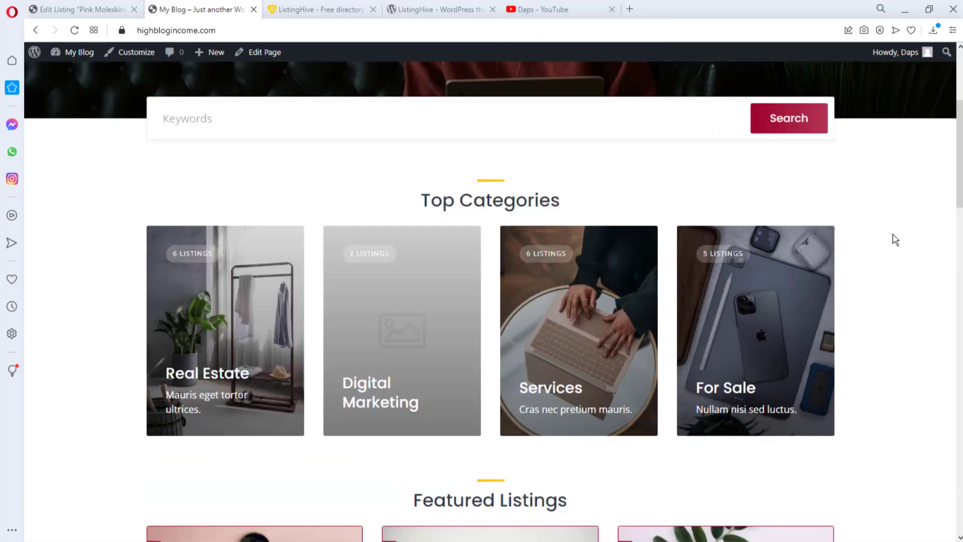
{"action": "scroll", "coordinate": [895, 241], "scroll_direction": "up", "scroll_amount": 4}
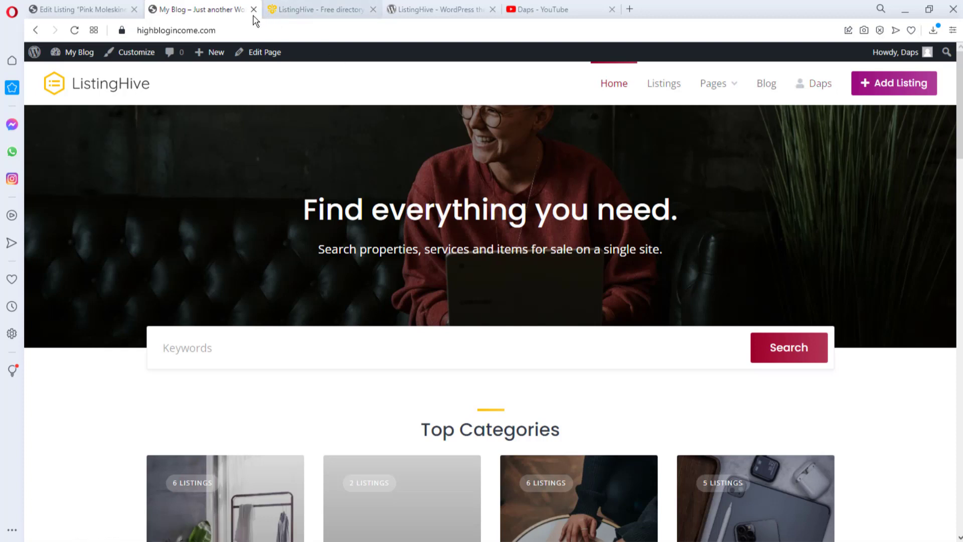
Copy the site address highblogincome.com and open it in a new private window to view the site signed out.
{"action": "left_click", "coordinate": [225, 30]}
{"action": "right_click", "coordinate": [165, 29]}
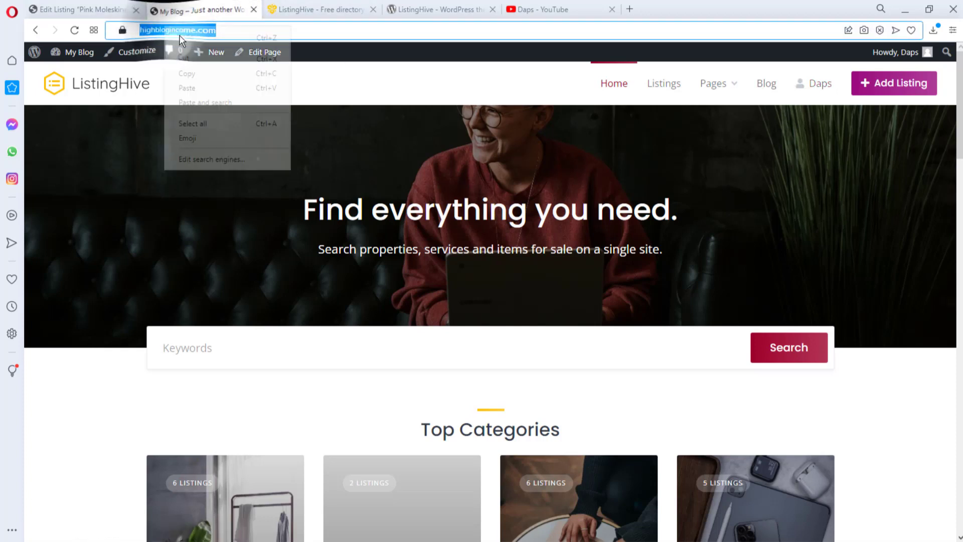
{"action": "left_click", "coordinate": [189, 75]}
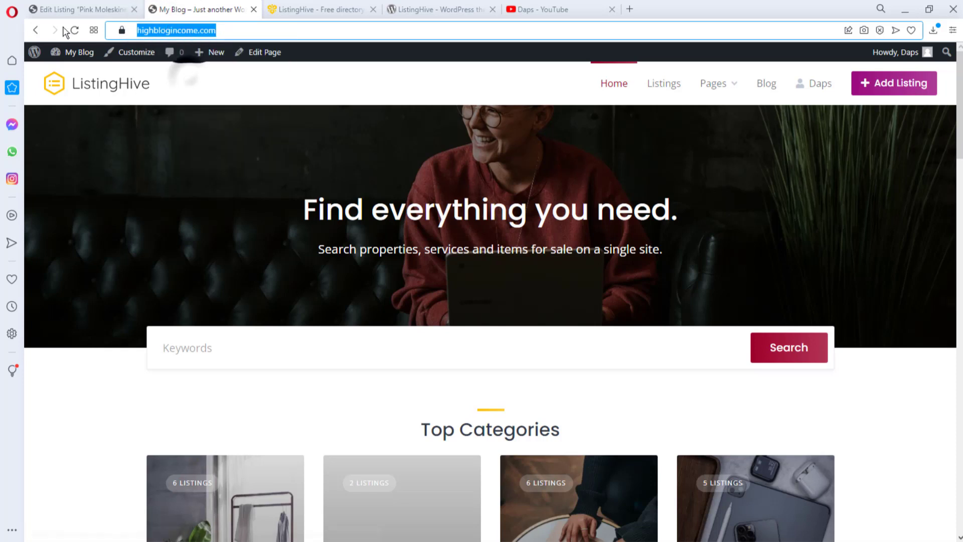
{"action": "left_click", "coordinate": [10, 13]}
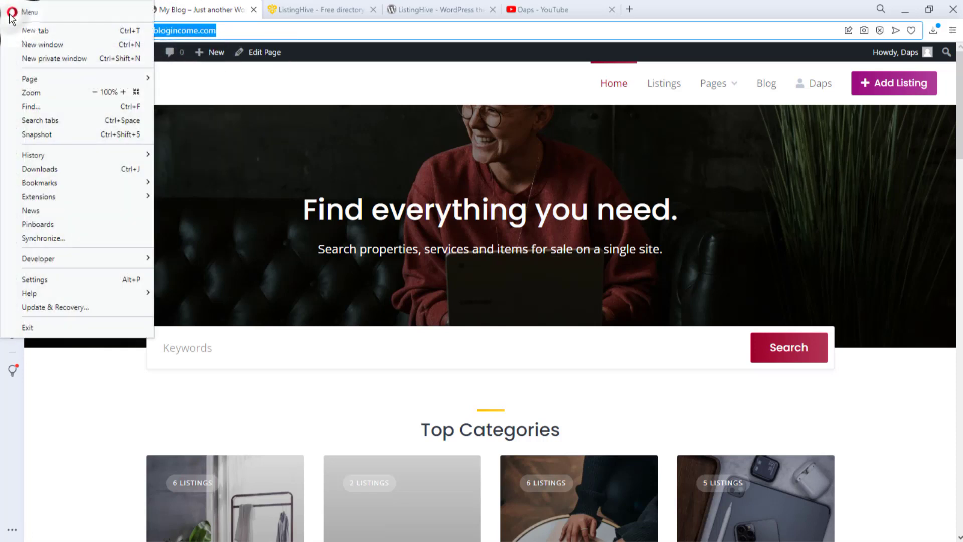
{"action": "left_click", "coordinate": [23, 60]}
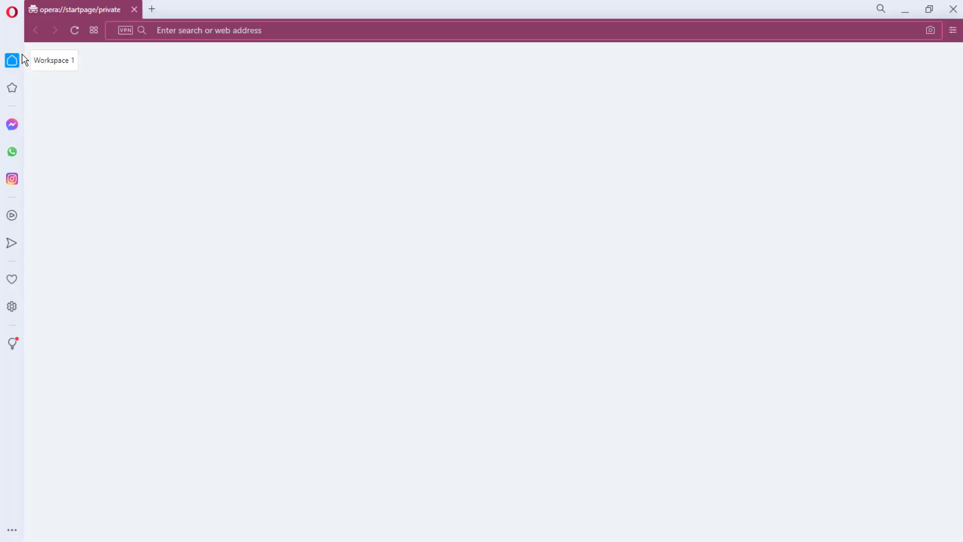
{"action": "right_click", "coordinate": [194, 29]}
{"action": "left_click", "coordinate": [213, 101]}
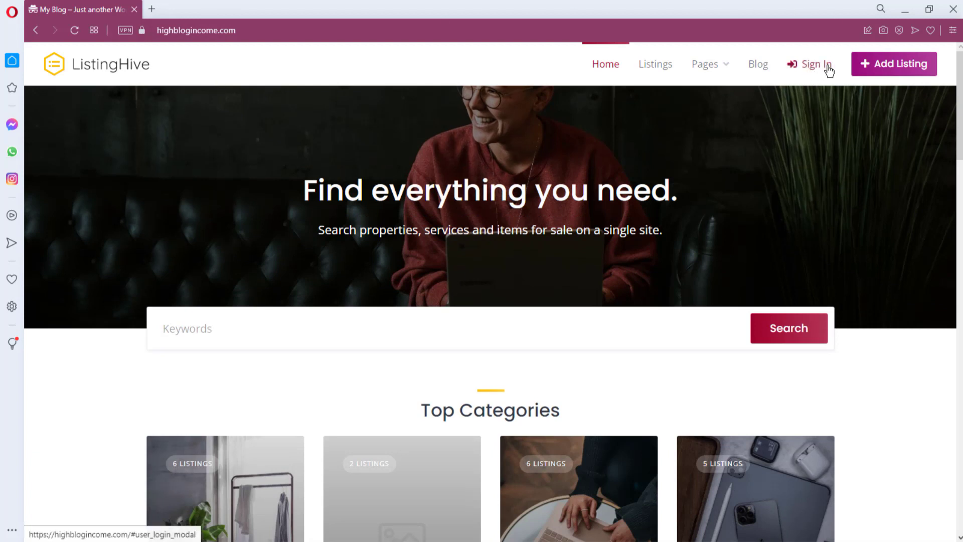
Start adding a listing as a signed-out visitor to view the sign-in page, then minimize the private window.
{"action": "mouse_move", "coordinate": [724, 71]}
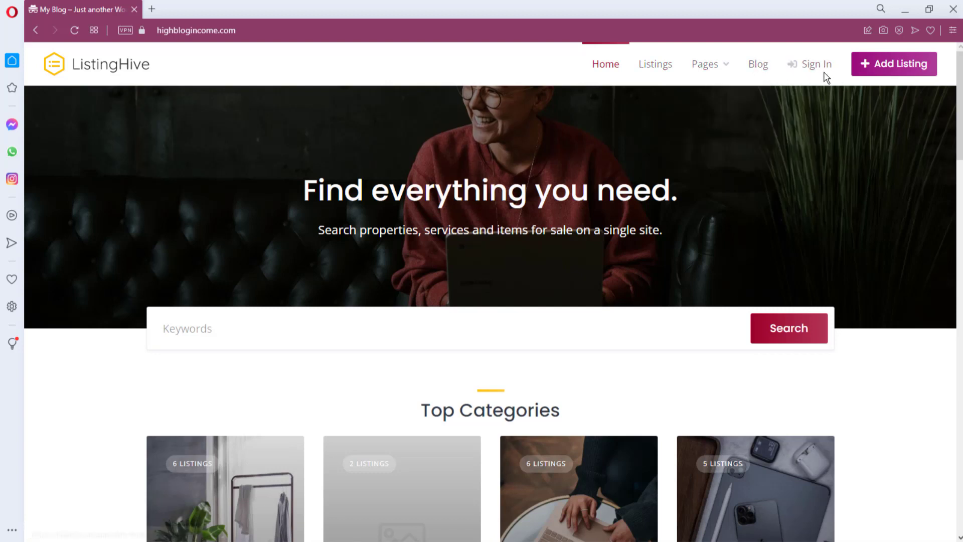
{"action": "left_click", "coordinate": [912, 68]}
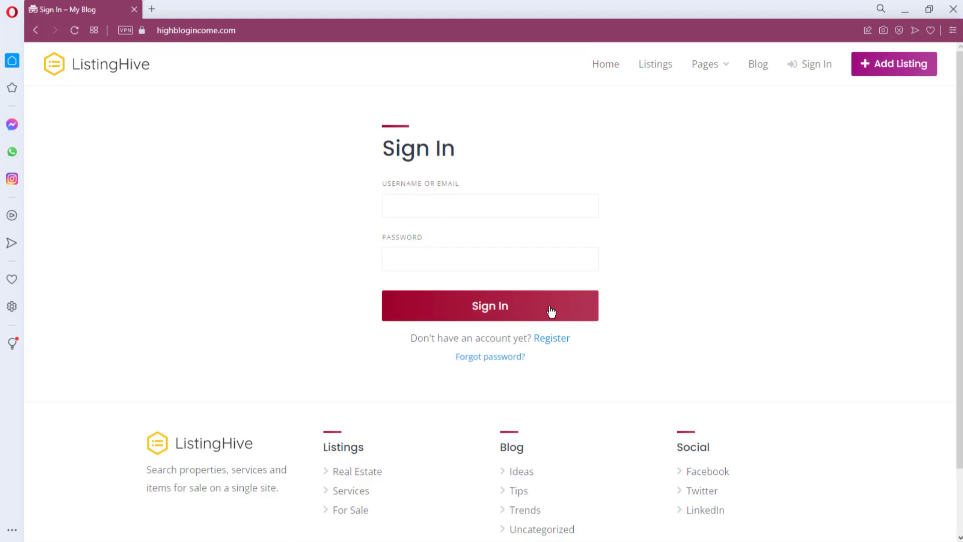
{"action": "left_click_drag", "start_coordinate": [549, 341], "coordinate": [553, 338]}
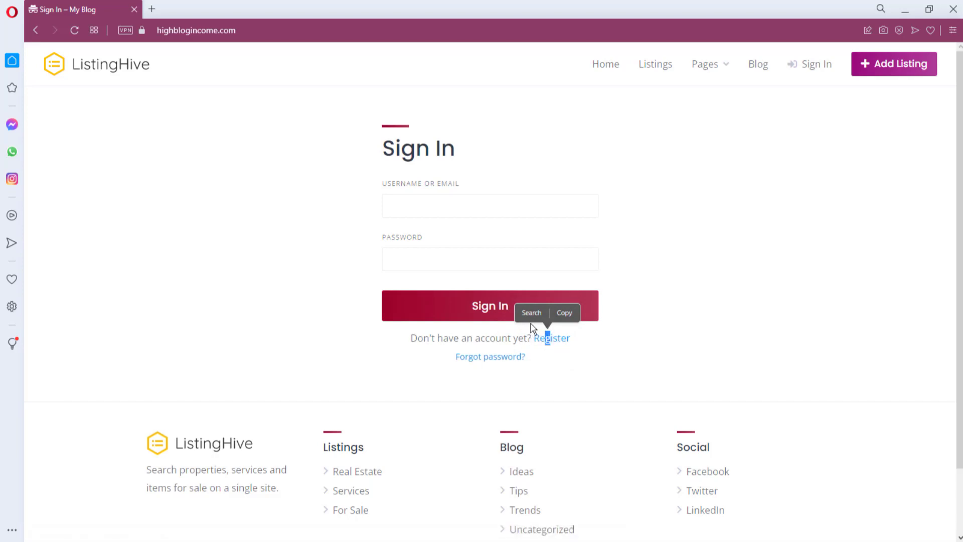
{"action": "left_click", "coordinate": [904, 9]}
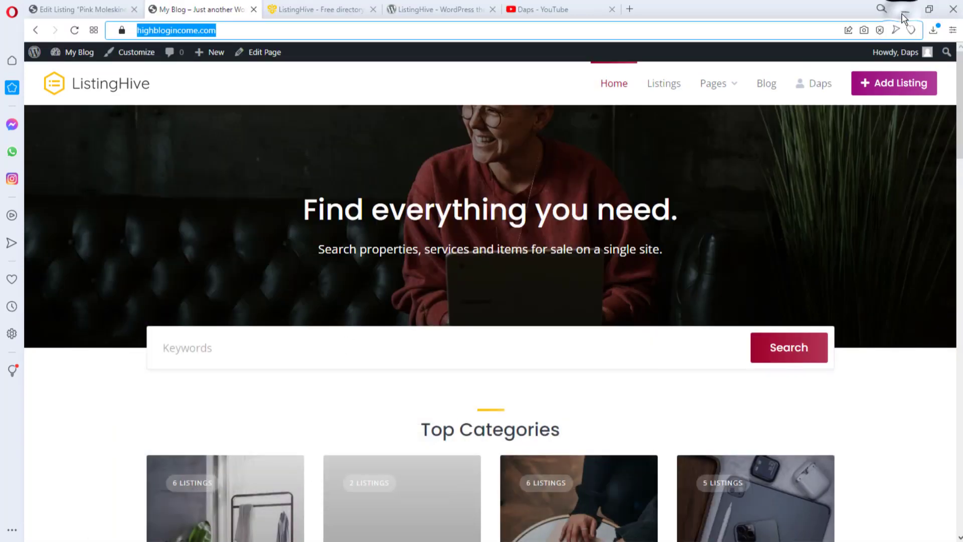
Open the Header menu for editing in the WordPress menu settings.
{"action": "left_click", "coordinate": [71, 10]}
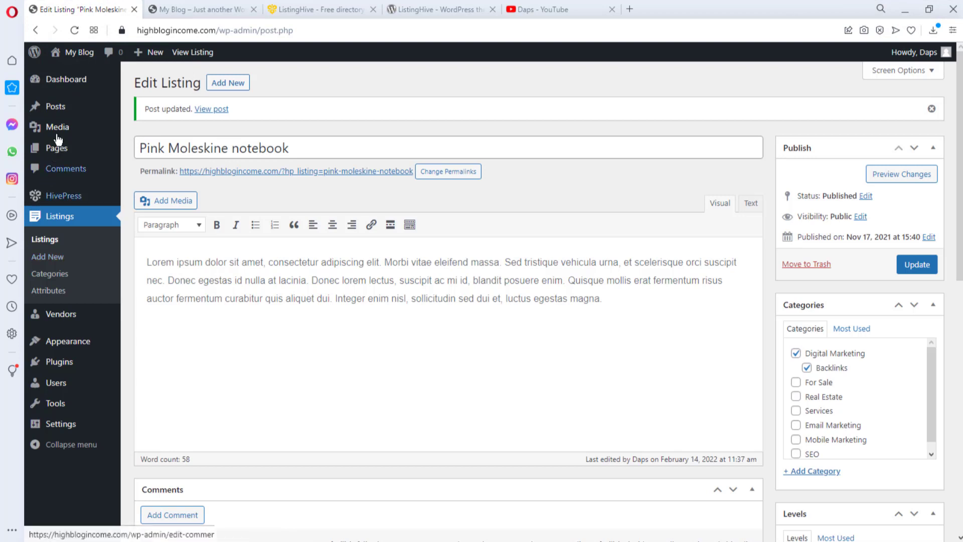
{"action": "mouse_move", "coordinate": [70, 342]}
{"action": "left_click", "coordinate": [143, 394]}
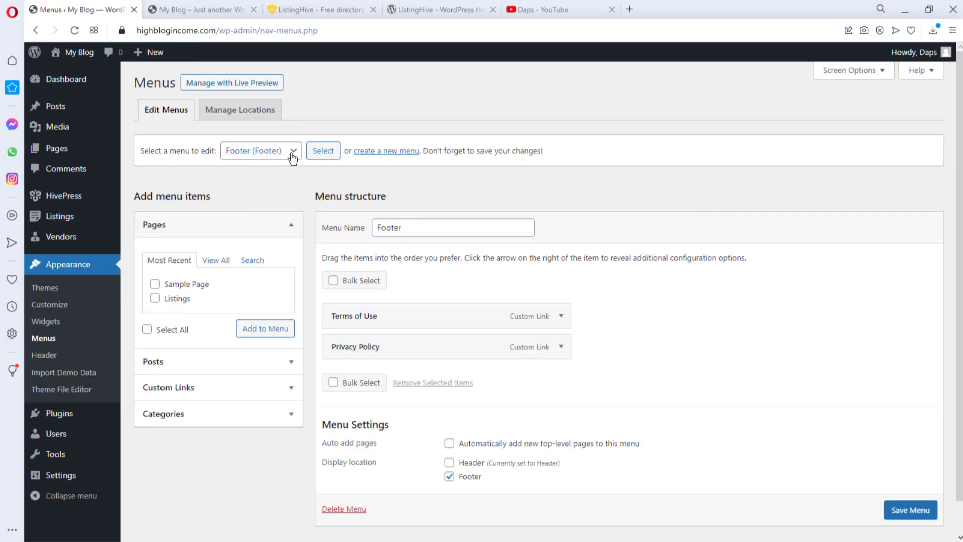
{"action": "left_click", "coordinate": [292, 154]}
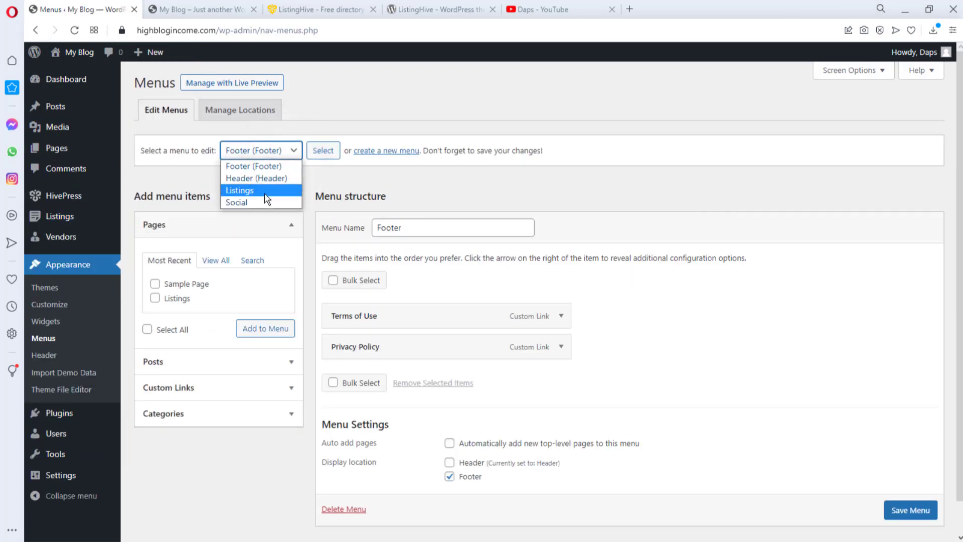
{"action": "left_click", "coordinate": [256, 178]}
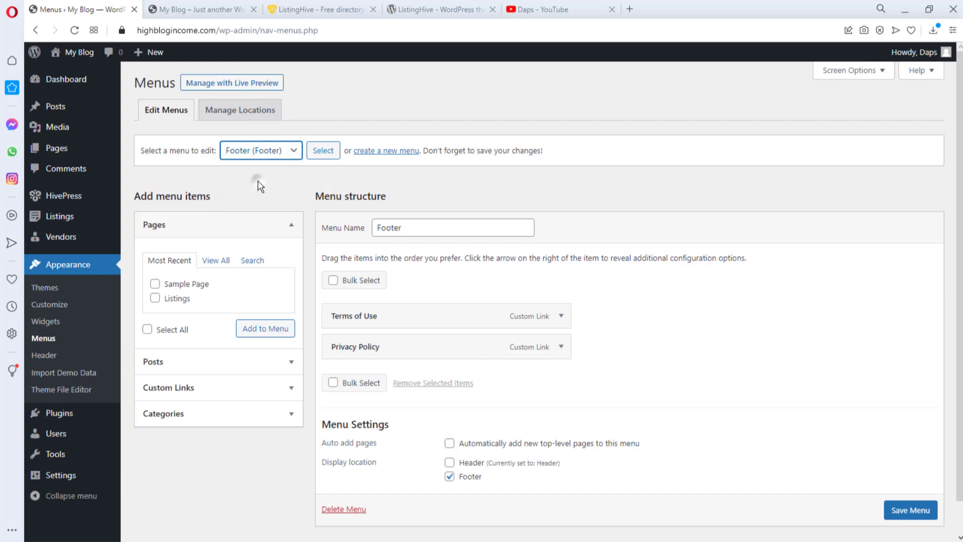
{"action": "left_click", "coordinate": [321, 150]}
{"action": "scroll", "coordinate": [655, 267], "scroll_direction": "down", "scroll_amount": 3}
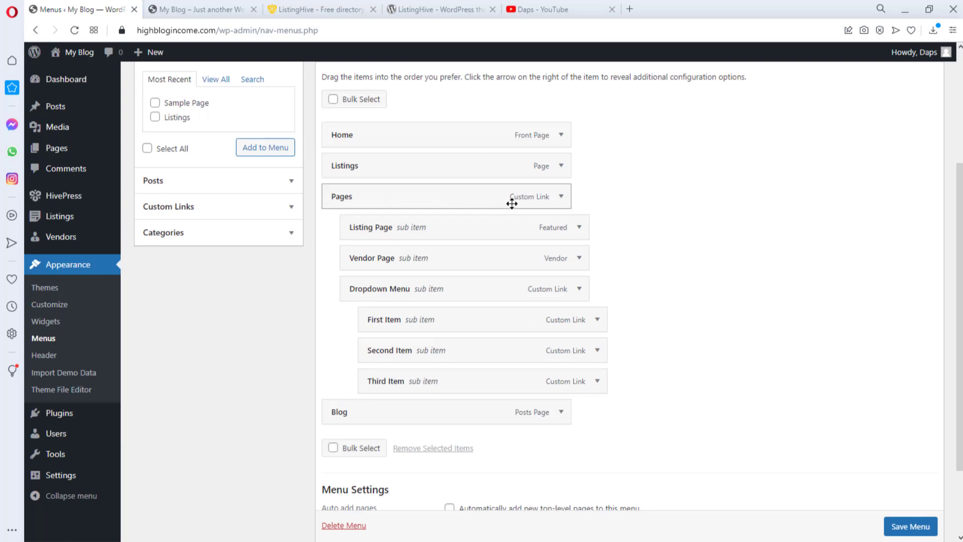
Remove the Pages item and all its sub items, including the Dropdown Menu entries, from the Header menu and save the menu.
{"action": "left_click", "coordinate": [333, 99]}
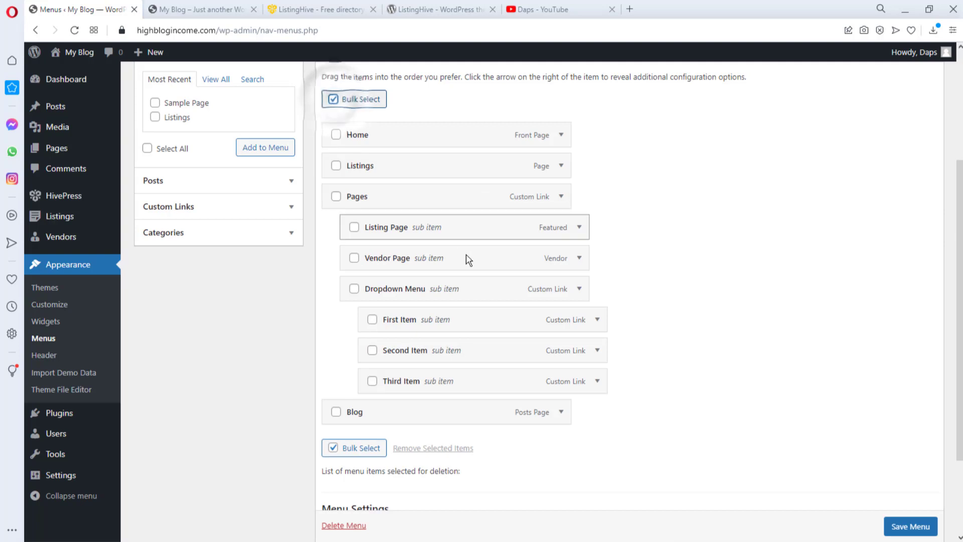
{"action": "left_click", "coordinate": [336, 196]}
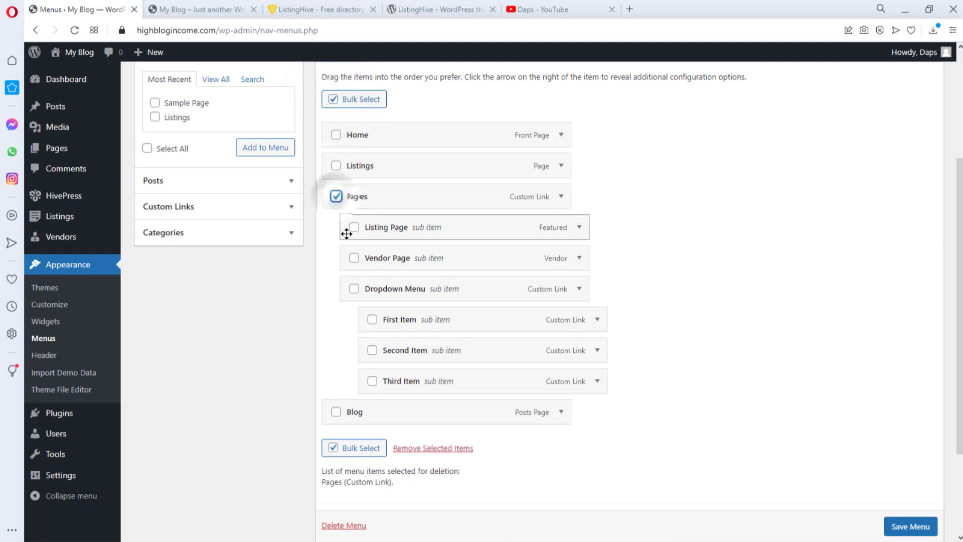
{"action": "left_click", "coordinate": [354, 227]}
{"action": "left_click", "coordinate": [354, 259]}
{"action": "left_click", "coordinate": [354, 289]}
{"action": "left_click", "coordinate": [372, 319]}
{"action": "left_click", "coordinate": [372, 350]}
{"action": "left_click", "coordinate": [372, 381]}
{"action": "left_click", "coordinate": [433, 448]}
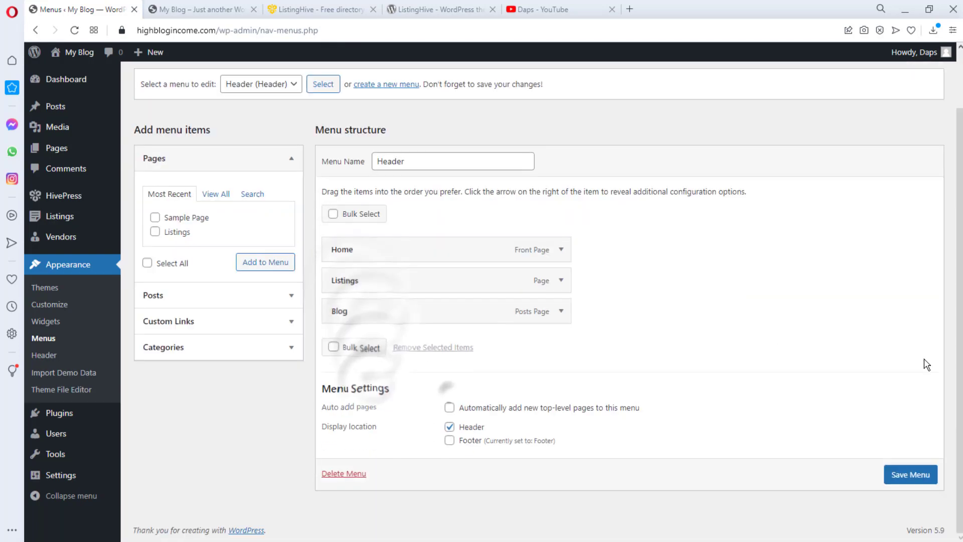
{"action": "left_click", "coordinate": [909, 473]}
Reload the published Home page to check its header navigation and footer, and view the list of editable menus.
{"action": "left_click", "coordinate": [181, 10]}
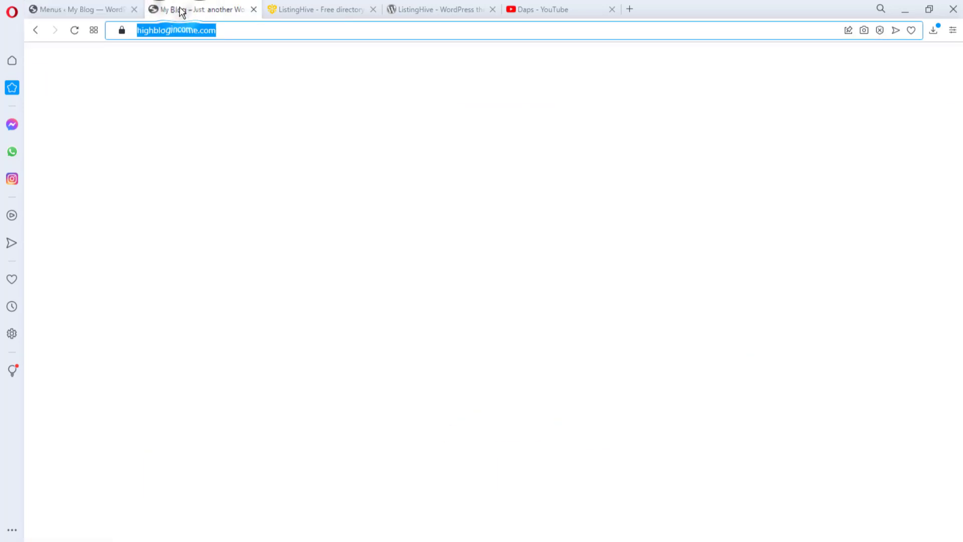
{"action": "left_click", "coordinate": [74, 31]}
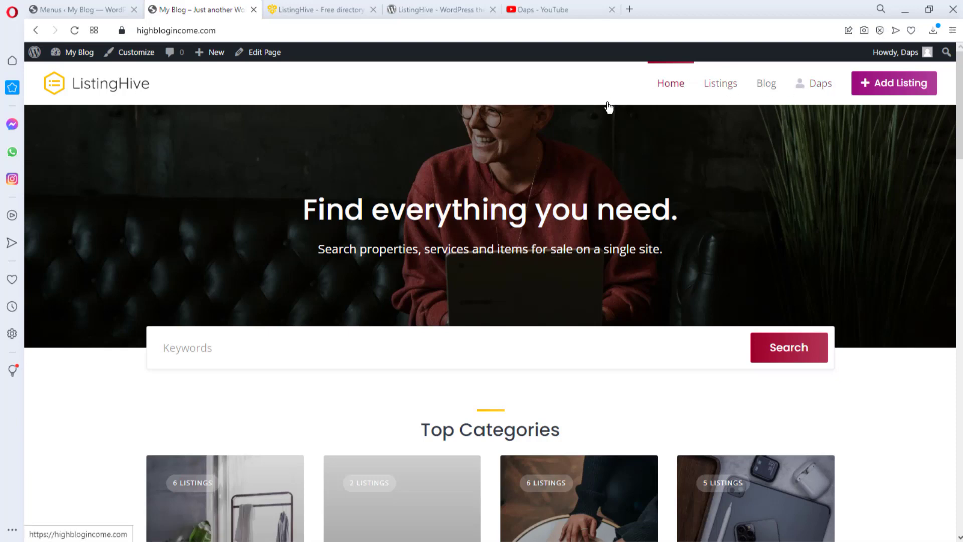
{"action": "scroll", "coordinate": [172, 326], "scroll_direction": "down", "scroll_amount": 15}
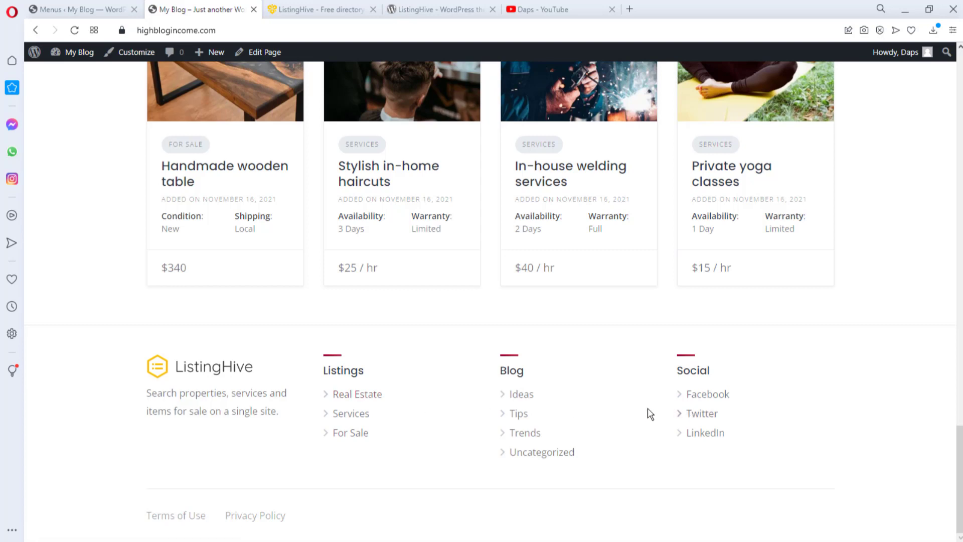
{"action": "left_click", "coordinate": [78, 10]}
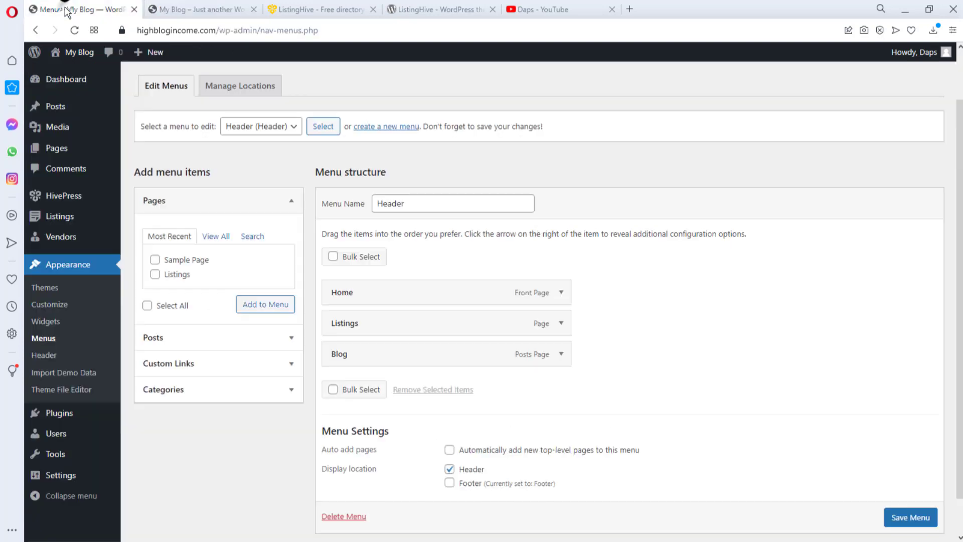
{"action": "left_click", "coordinate": [291, 128]}
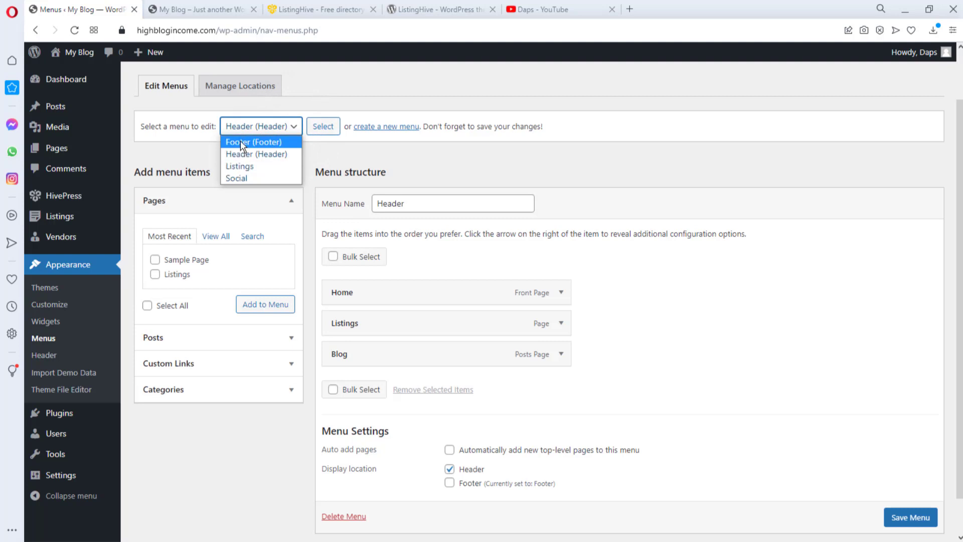
Review the published Home page from the footer up to the header, and switch to the ListingHive theme page.
{"action": "left_click", "coordinate": [200, 9]}
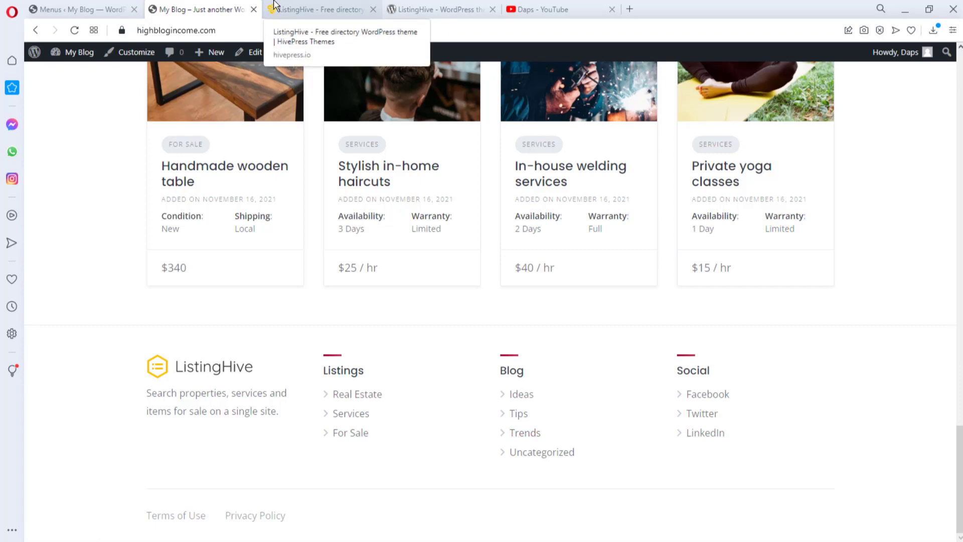
{"action": "scroll", "coordinate": [309, 221], "scroll_direction": "up", "scroll_amount": 15}
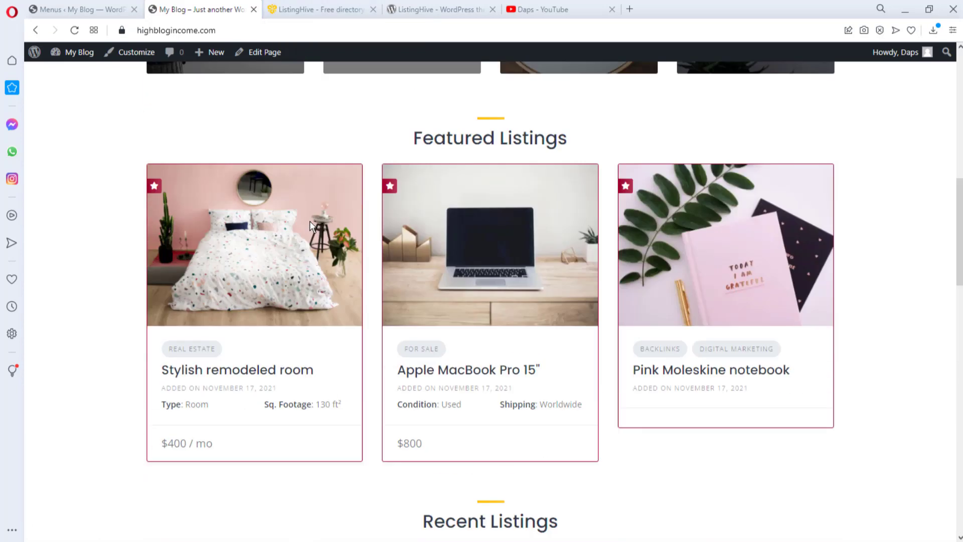
{"action": "scroll", "coordinate": [310, 218], "scroll_direction": "up", "scroll_amount": 3}
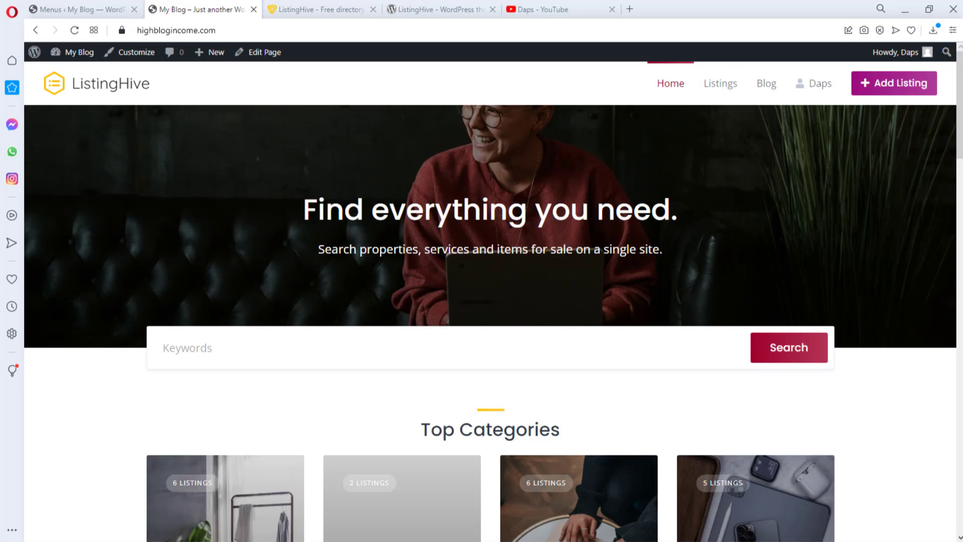
{"action": "left_click", "coordinate": [299, 7]}
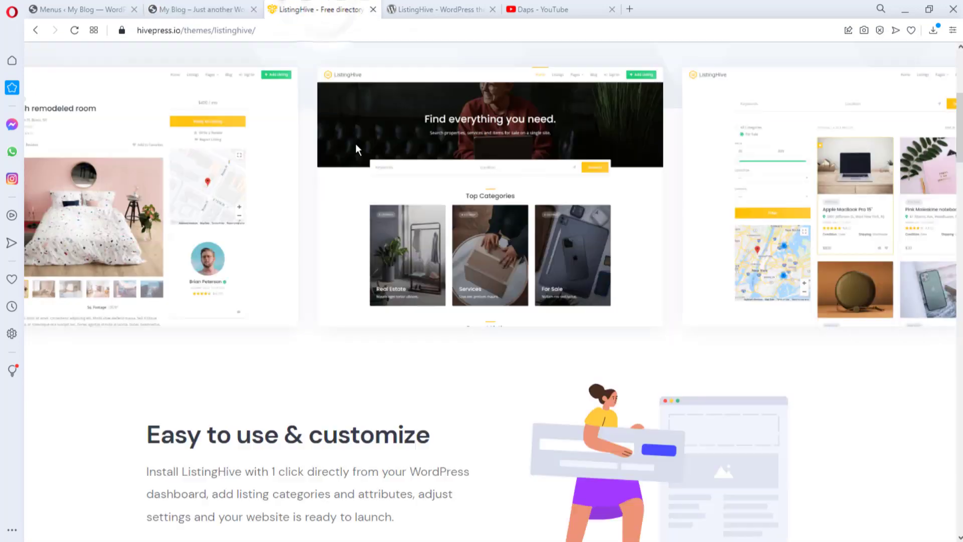
Open the extensions page on the HivePress website, and open the HivePress extensions list in the WordPress dashboard.
{"action": "scroll", "coordinate": [380, 212], "scroll_direction": "up", "scroll_amount": 6}
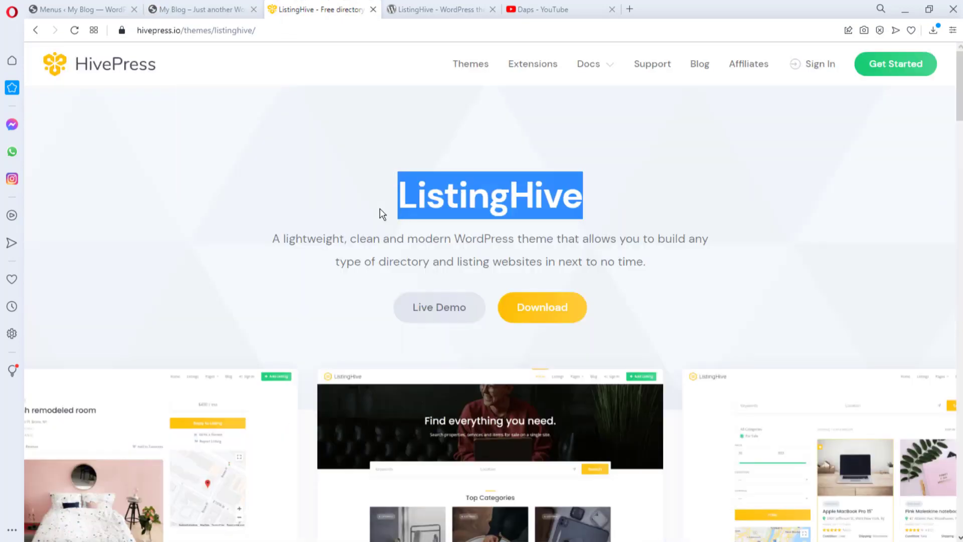
{"action": "left_click", "coordinate": [530, 64]}
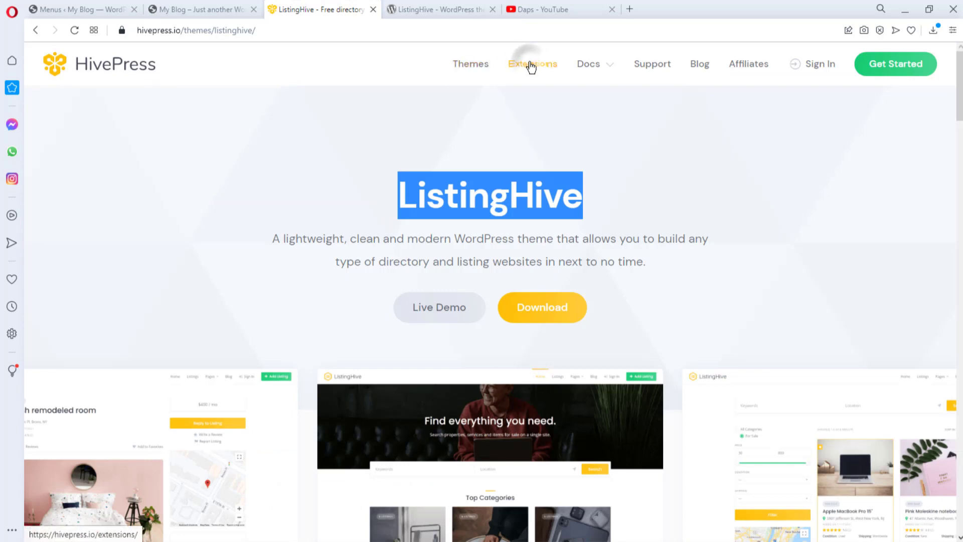
{"action": "left_click", "coordinate": [75, 9]}
{"action": "mouse_move", "coordinate": [121, 193]}
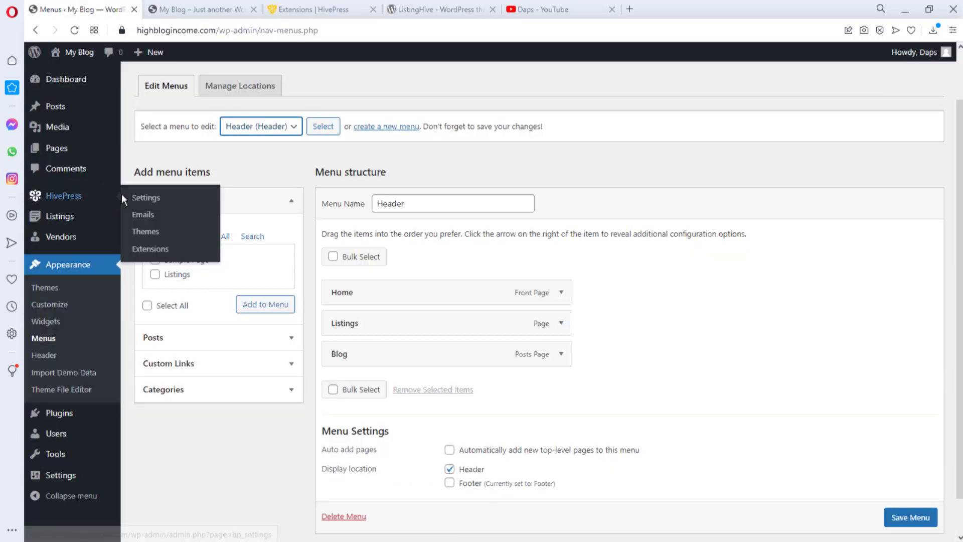
{"action": "left_click", "coordinate": [151, 250]}
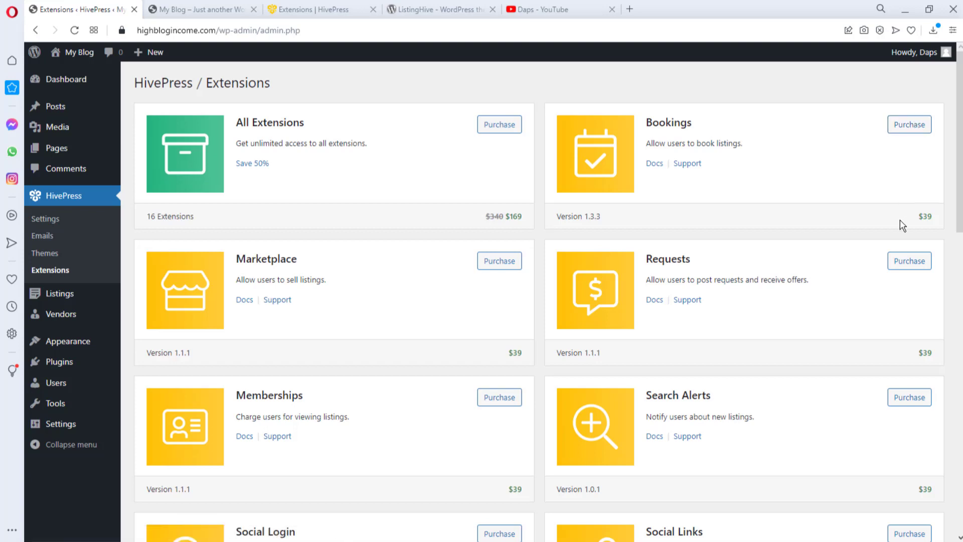
Review the paid and free HivePress extensions, checking each one's purpose, price and whether it can be installed directly.
{"action": "scroll", "coordinate": [633, 258], "scroll_direction": "down", "scroll_amount": 2}
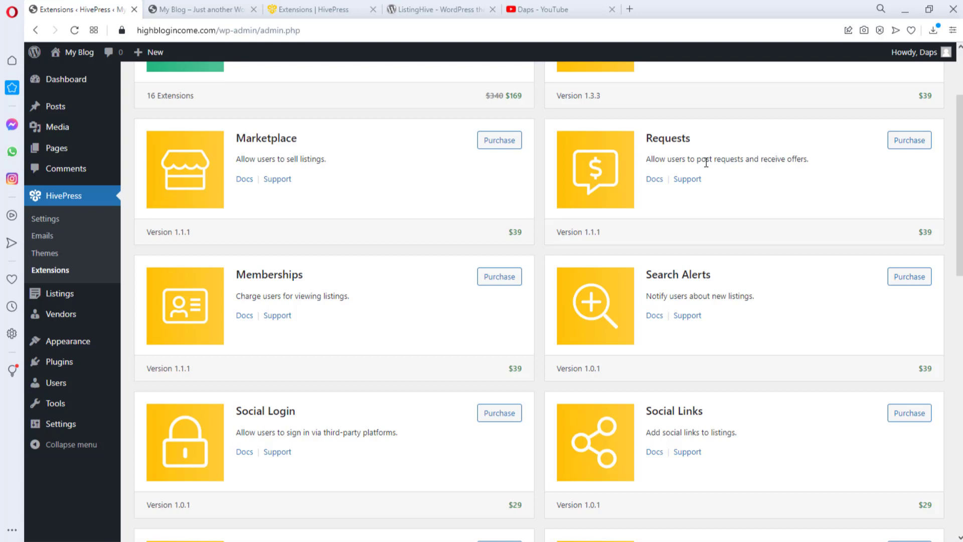
{"action": "scroll", "coordinate": [709, 168], "scroll_direction": "down", "scroll_amount": 1}
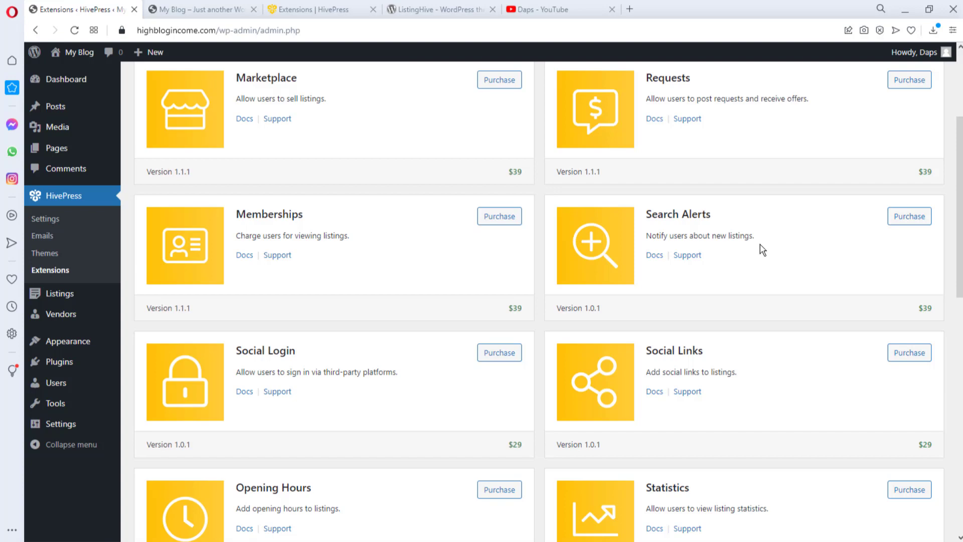
{"action": "scroll", "coordinate": [762, 249], "scroll_direction": "down", "scroll_amount": 3}
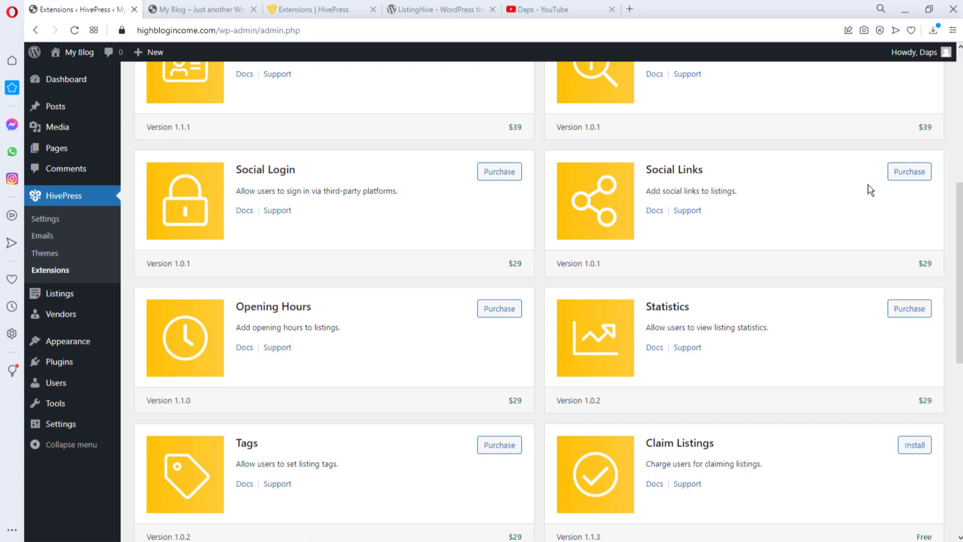
{"action": "scroll", "coordinate": [884, 194], "scroll_direction": "down", "scroll_amount": 1}
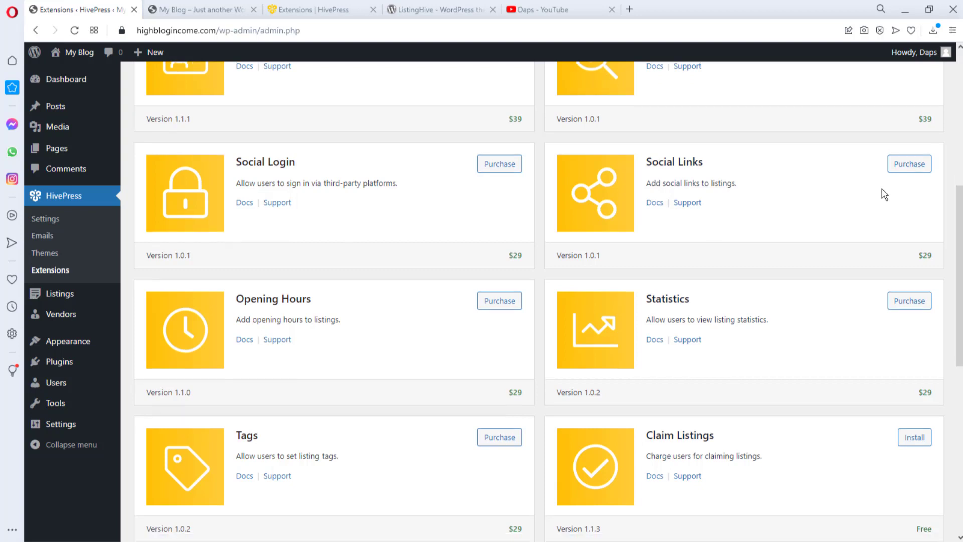
{"action": "scroll", "coordinate": [701, 216], "scroll_direction": "down", "scroll_amount": 3}
{"action": "scroll", "coordinate": [701, 215], "scroll_direction": "down", "scroll_amount": 1}
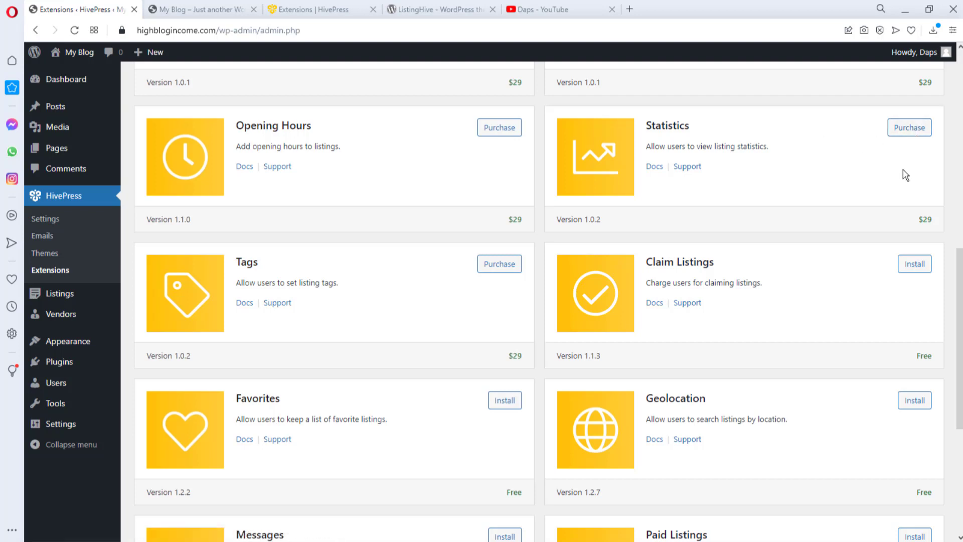
{"action": "scroll", "coordinate": [902, 173], "scroll_direction": "down", "scroll_amount": 1}
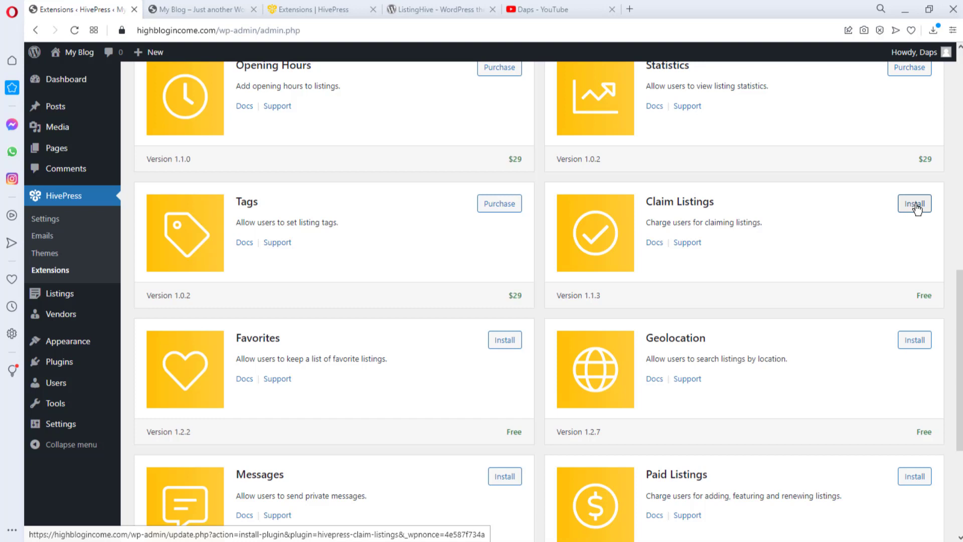
{"action": "scroll", "coordinate": [915, 207], "scroll_direction": "down", "scroll_amount": 1}
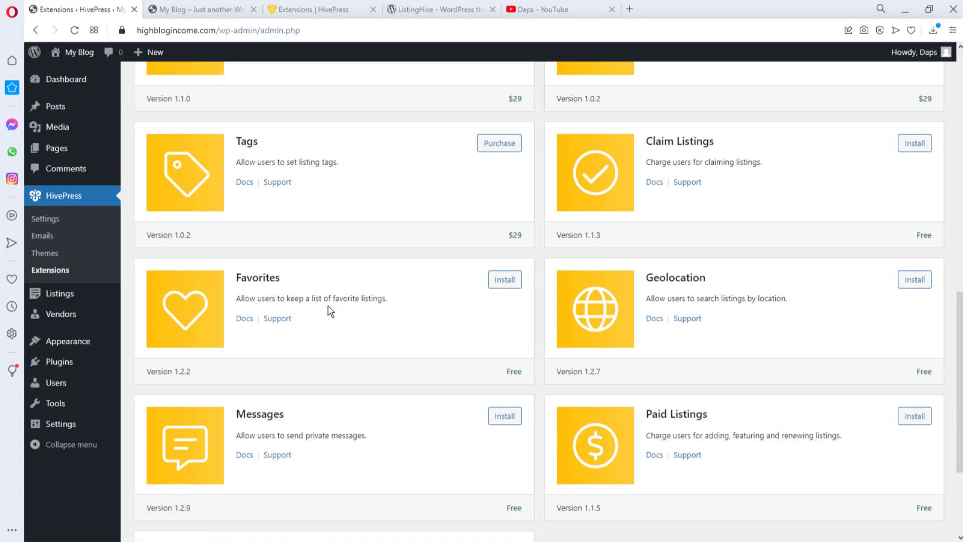
Install and activate the free HivePress Reviews extension.
{"action": "scroll", "coordinate": [334, 310], "scroll_direction": "down", "scroll_amount": 3}
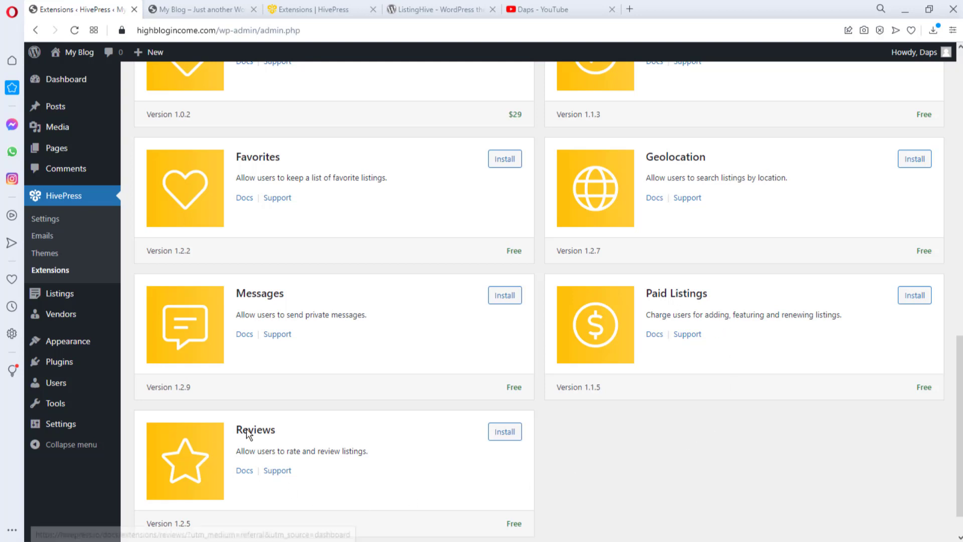
{"action": "left_click", "coordinate": [503, 432]}
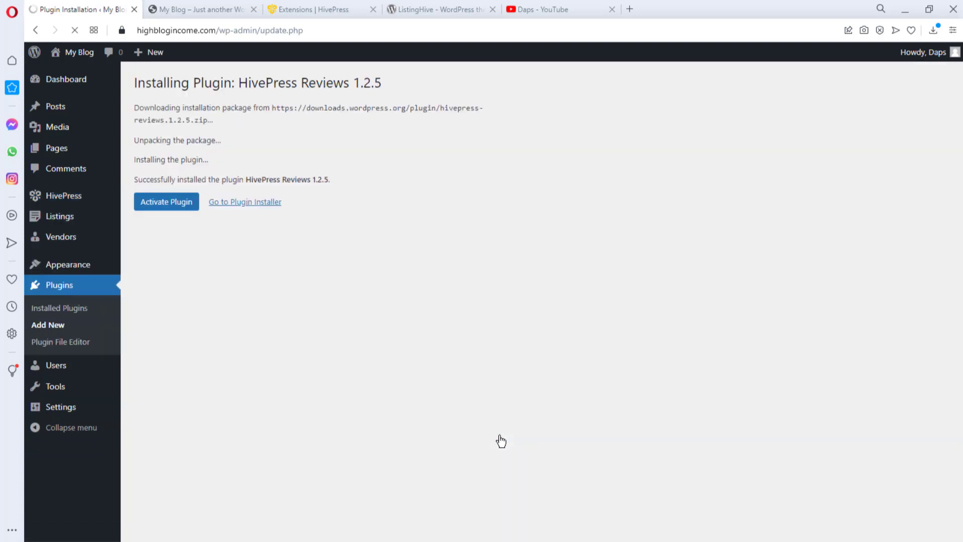
{"action": "left_click", "coordinate": [151, 207]}
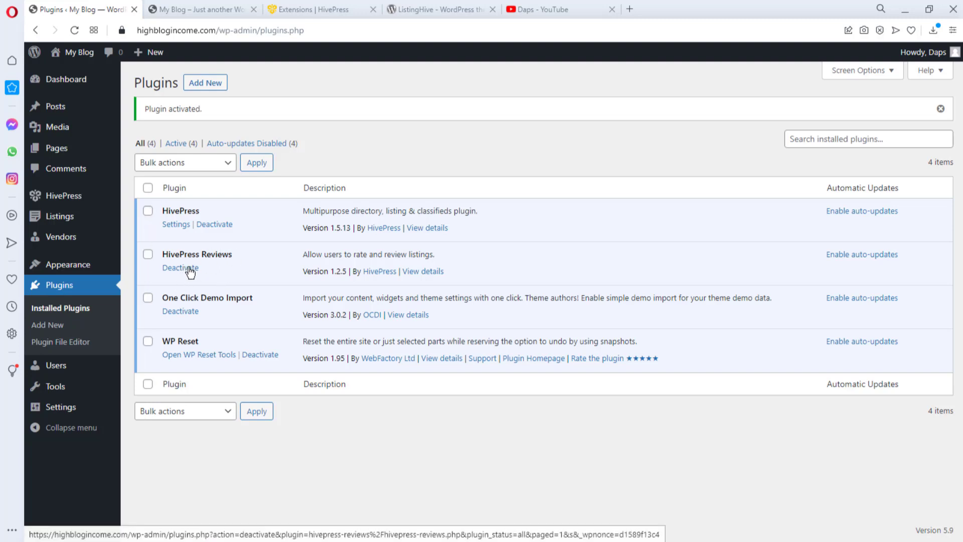
Install and activate the free HivePress Paid Listings extension from the HivePress extensions list.
{"action": "mouse_move", "coordinate": [58, 195]}
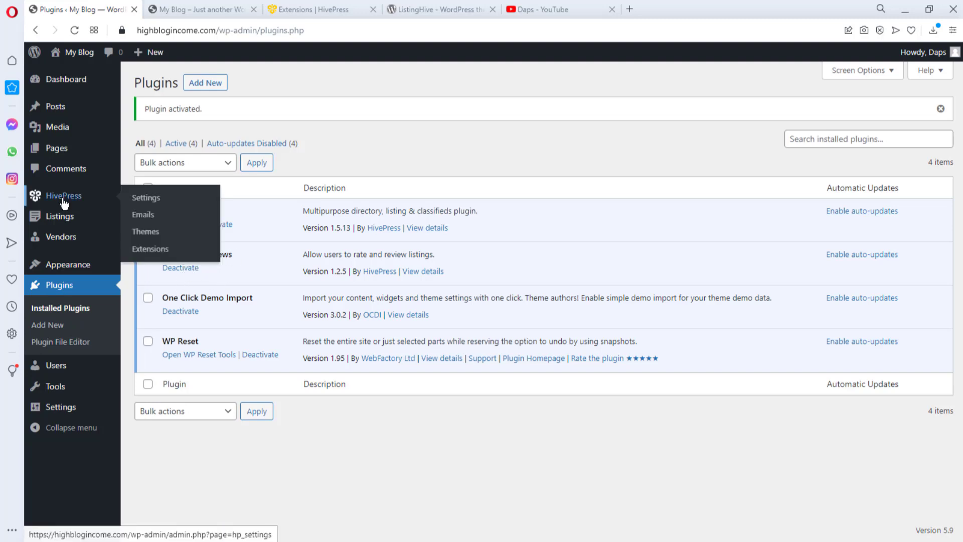
{"action": "left_click", "coordinate": [157, 251]}
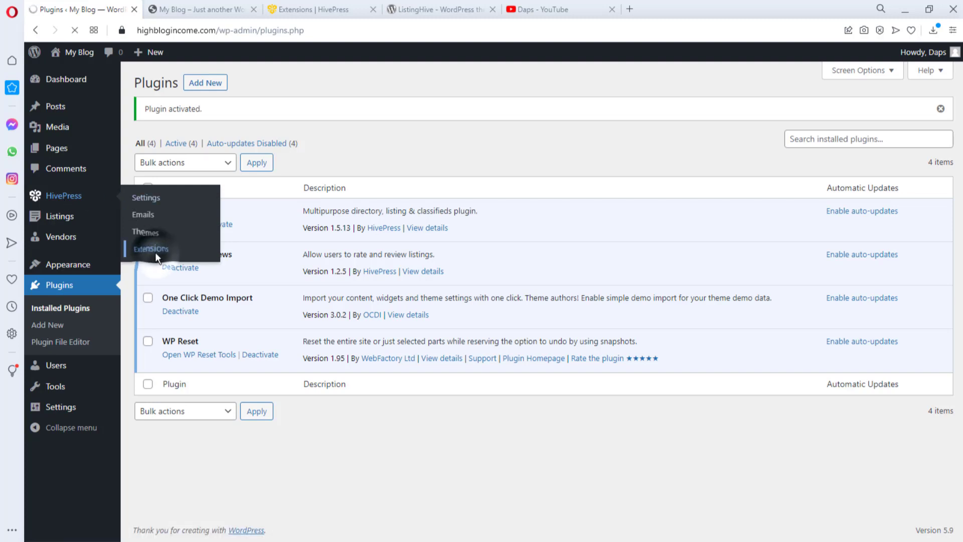
{"action": "scroll", "coordinate": [509, 344], "scroll_direction": "down", "scroll_amount": 10}
{"action": "left_click", "coordinate": [907, 260]}
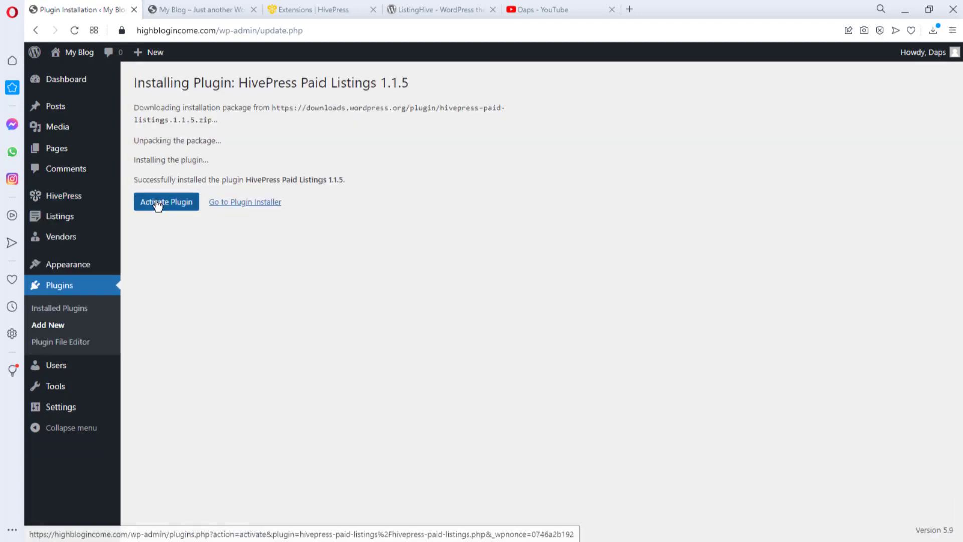
{"action": "left_click", "coordinate": [158, 203]}
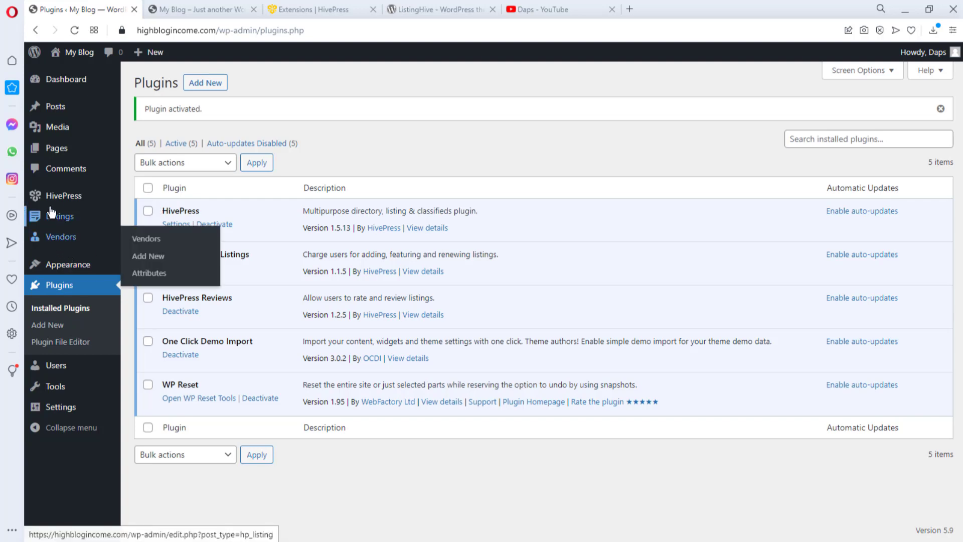
Install and activate the free HivePress Geolocation extension, and reload the installed plugins page.
{"action": "mouse_move", "coordinate": [65, 195]}
{"action": "left_click", "coordinate": [160, 251]}
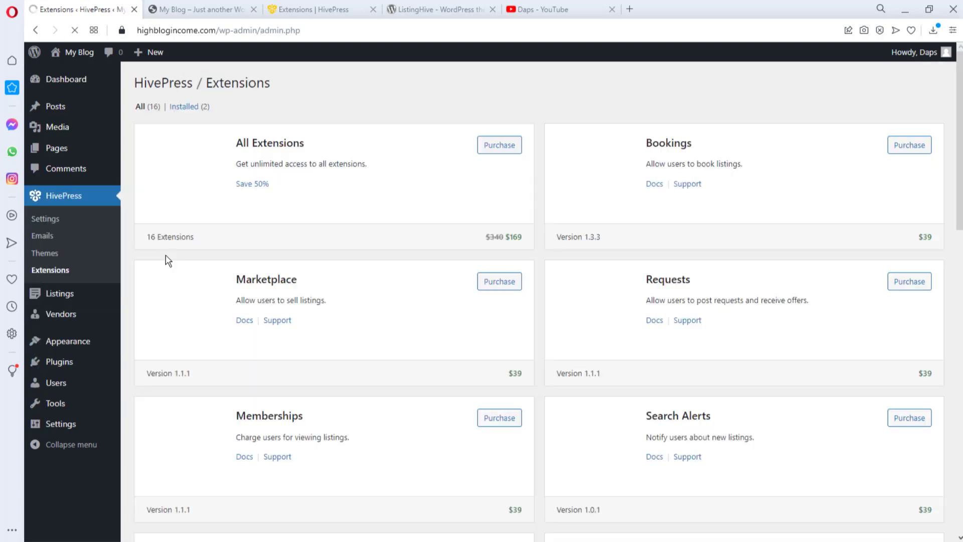
{"action": "scroll", "coordinate": [685, 356], "scroll_direction": "down", "scroll_amount": 8}
{"action": "scroll", "coordinate": [686, 352], "scroll_direction": "down", "scroll_amount": 2}
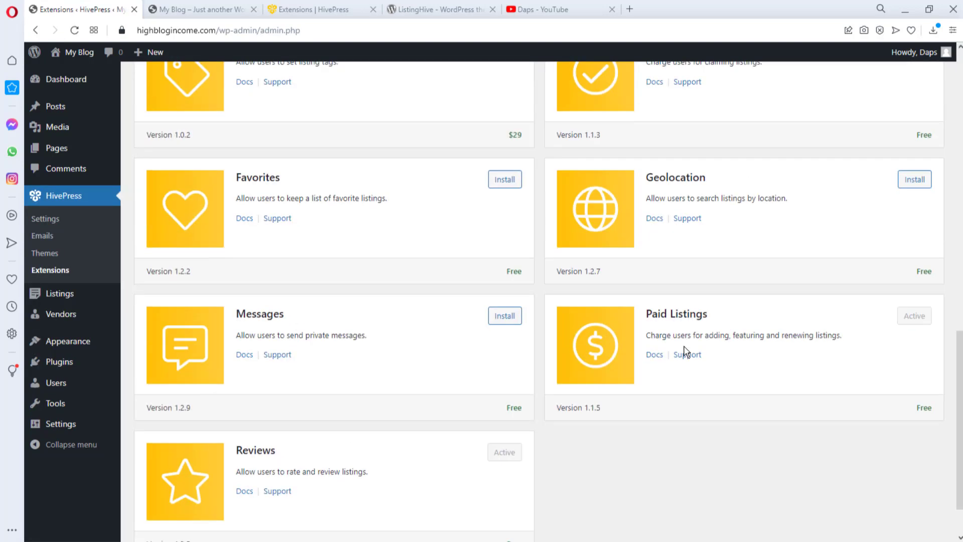
{"action": "left_click", "coordinate": [913, 180]}
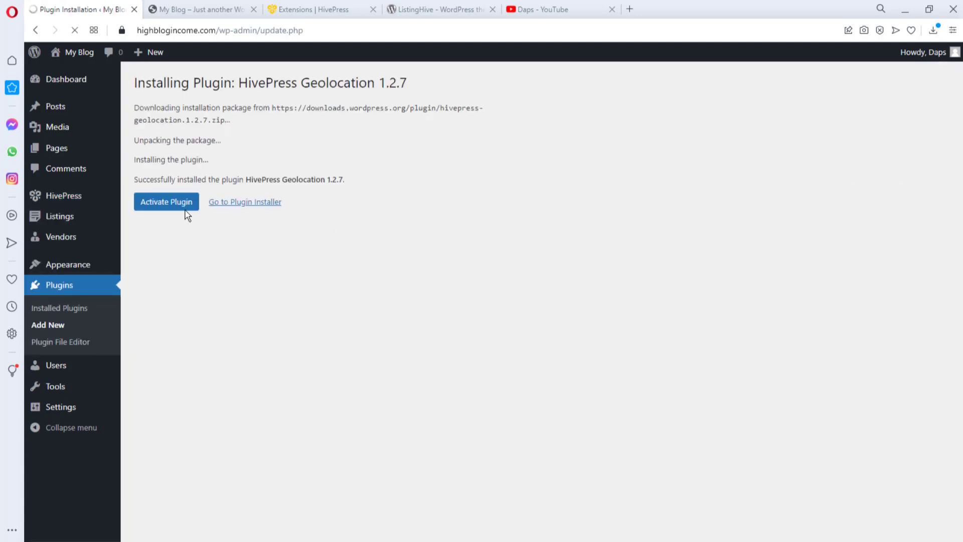
{"action": "left_click", "coordinate": [175, 205]}
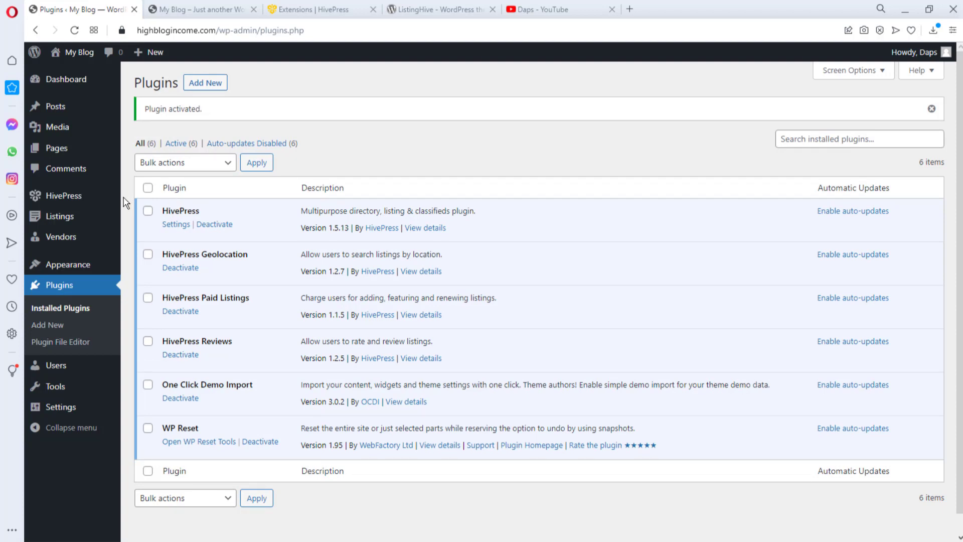
{"action": "left_click", "coordinate": [74, 30]}
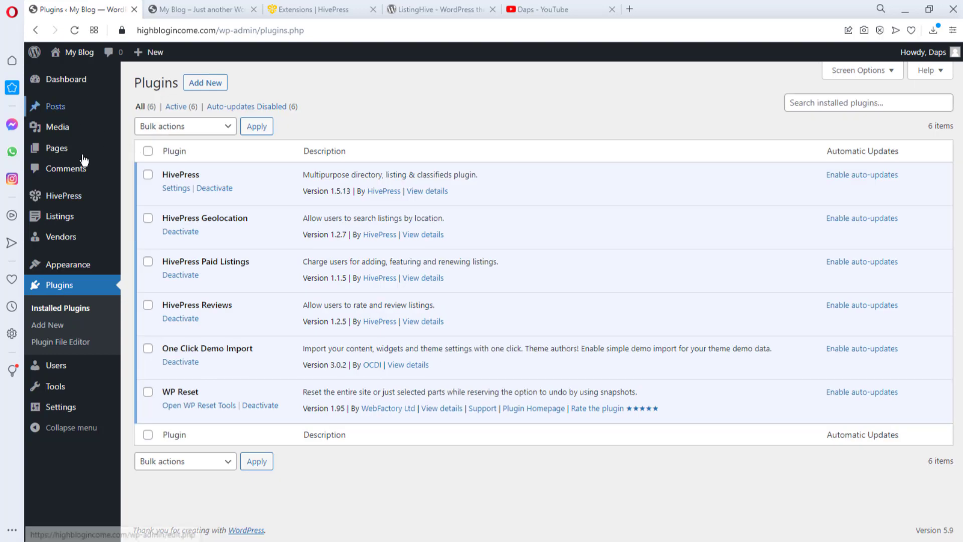
Open the listing packages and start adding a new package.
{"action": "mouse_move", "coordinate": [66, 205]}
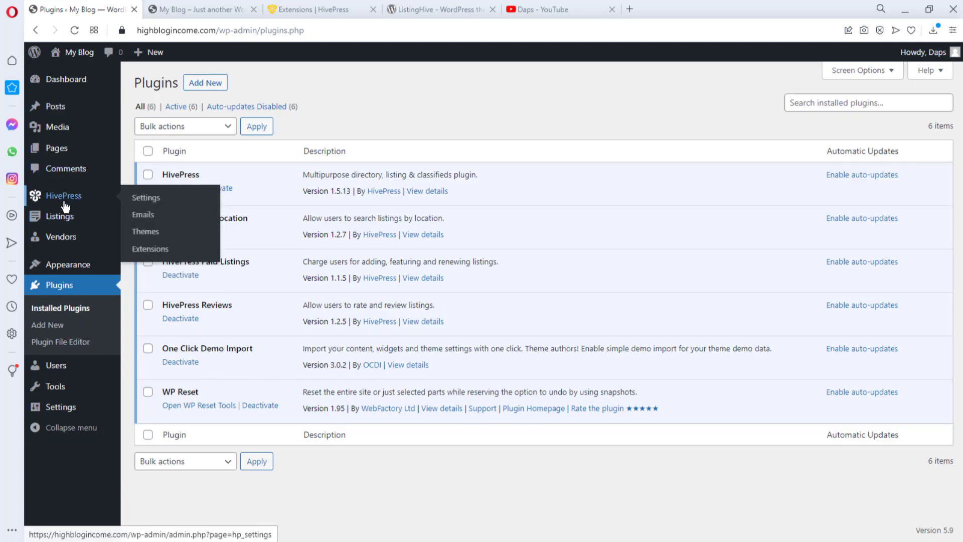
{"action": "mouse_move", "coordinate": [70, 222]}
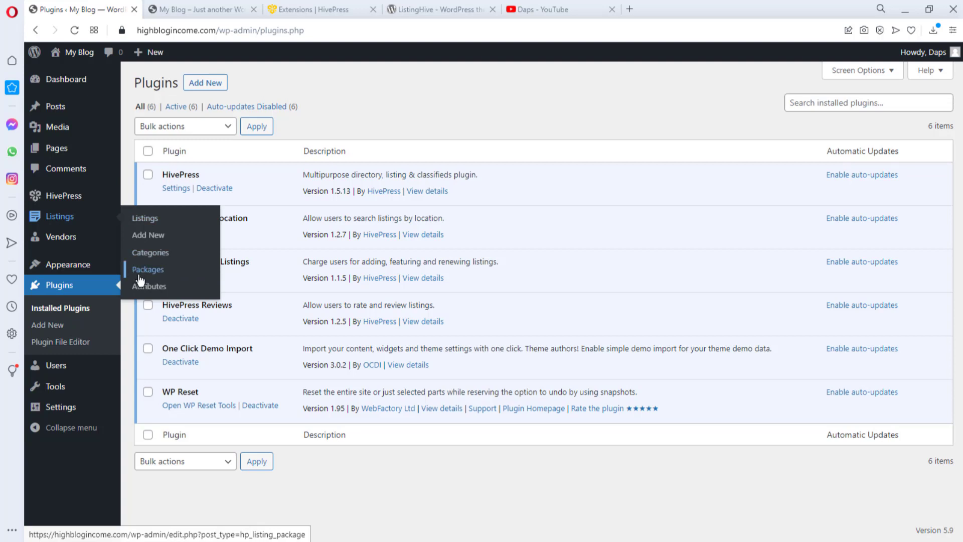
{"action": "mouse_move", "coordinate": [59, 245]}
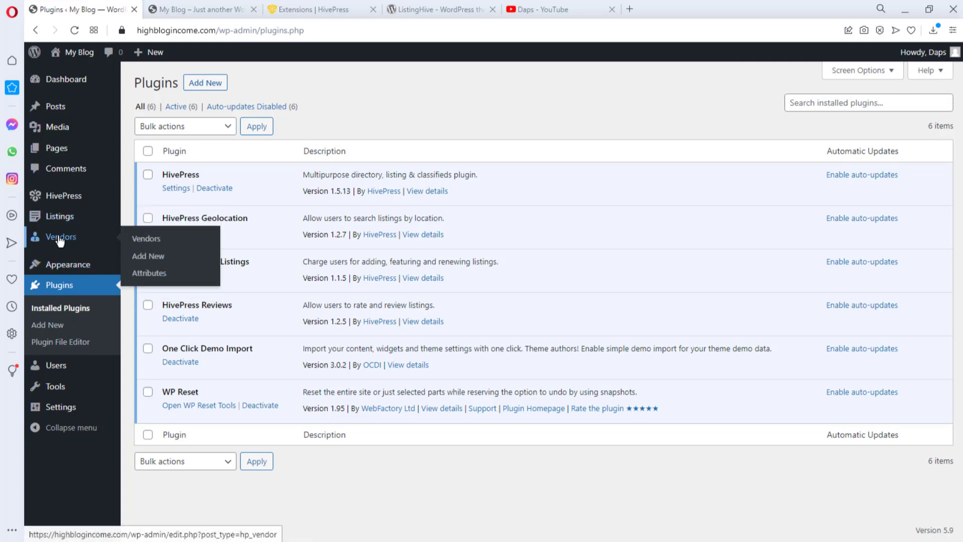
{"action": "mouse_move", "coordinate": [107, 221]}
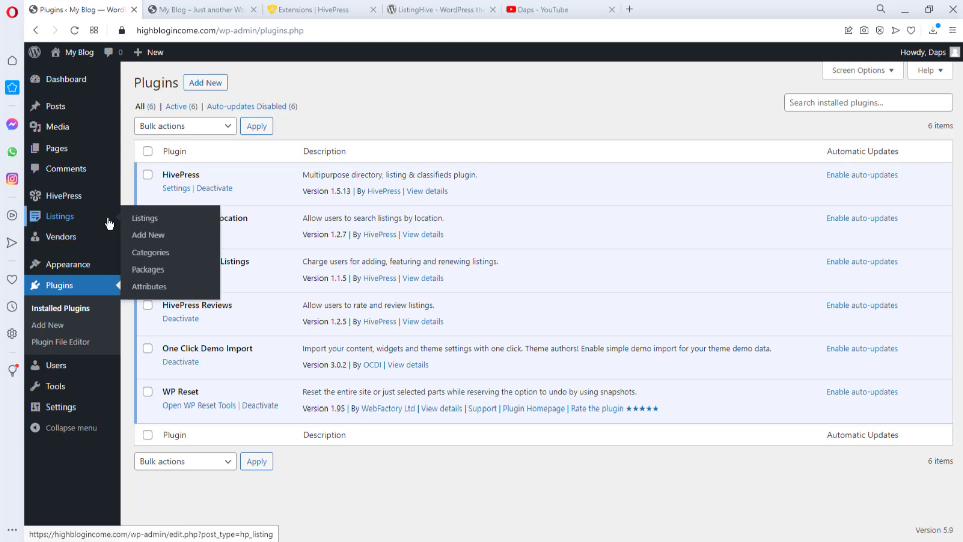
{"action": "left_click", "coordinate": [145, 272]}
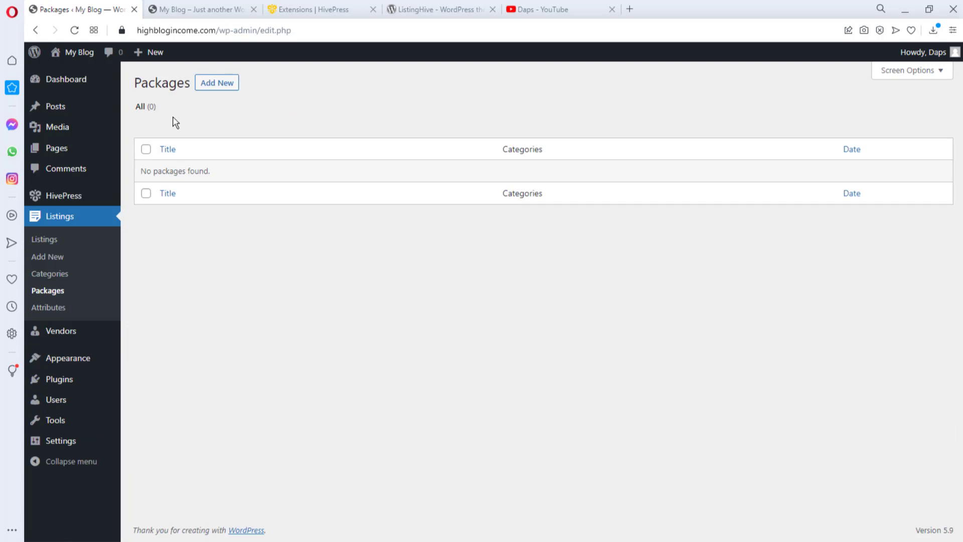
{"action": "left_click", "coordinate": [210, 88]}
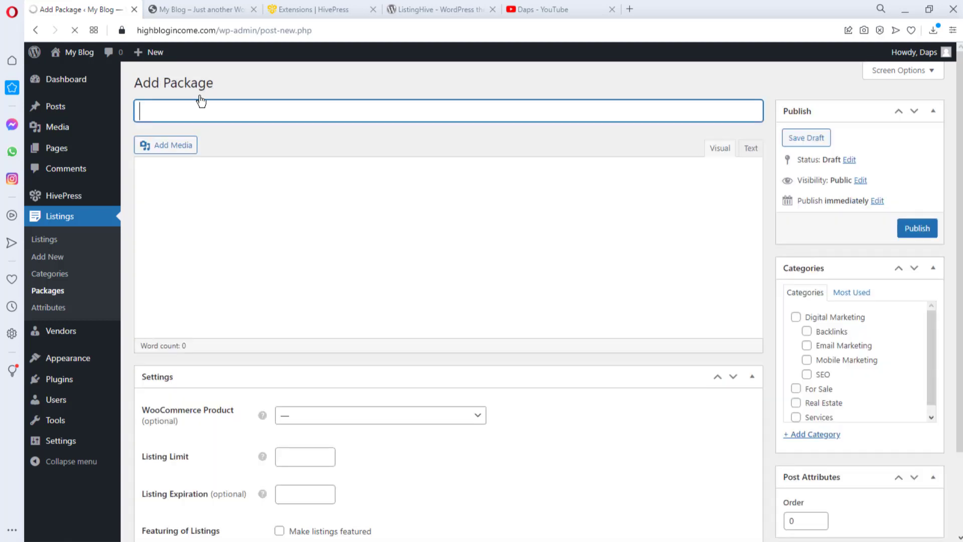
Title the package Free, set its listing limit to 2 and publish it.
{"action": "type", "text": "Free"}
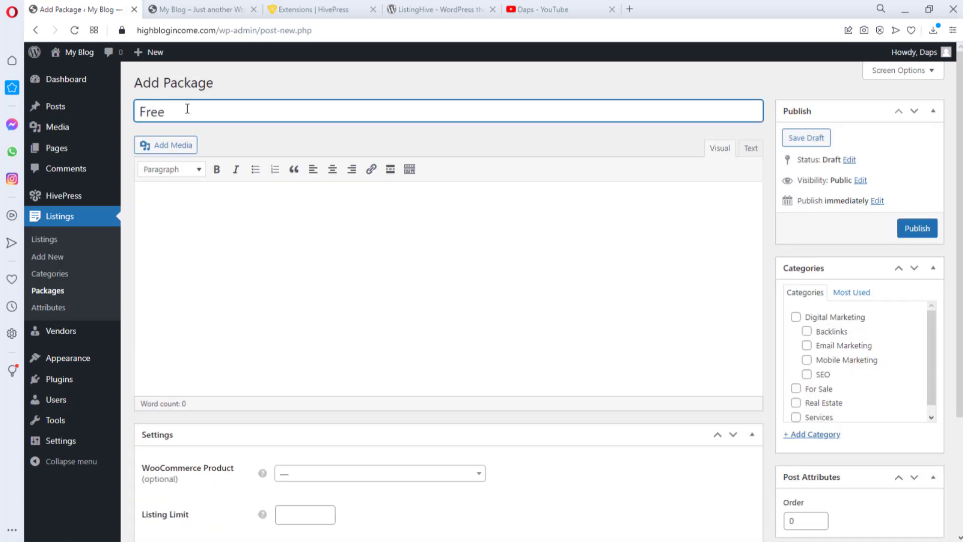
{"action": "scroll", "coordinate": [247, 125], "scroll_direction": "down", "scroll_amount": 3}
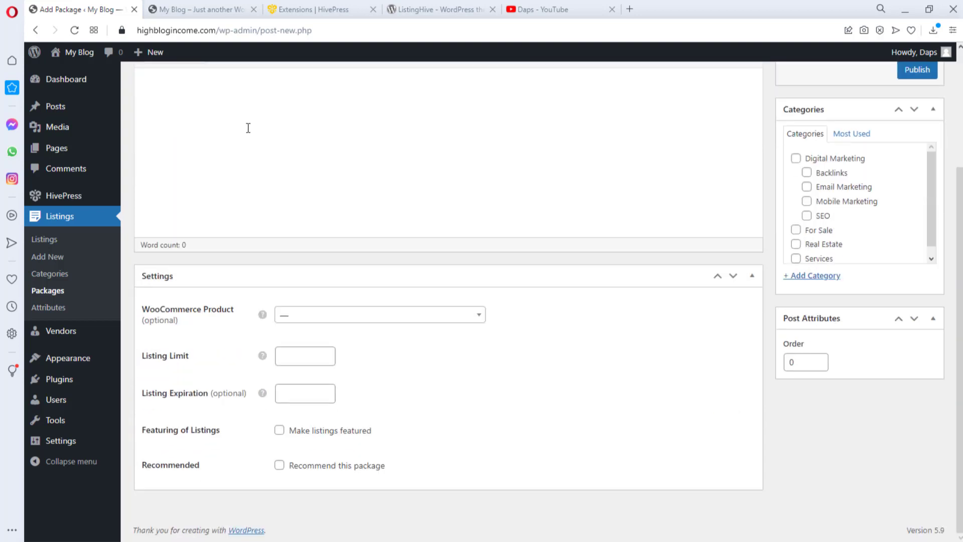
{"action": "left_click", "coordinate": [294, 356]}
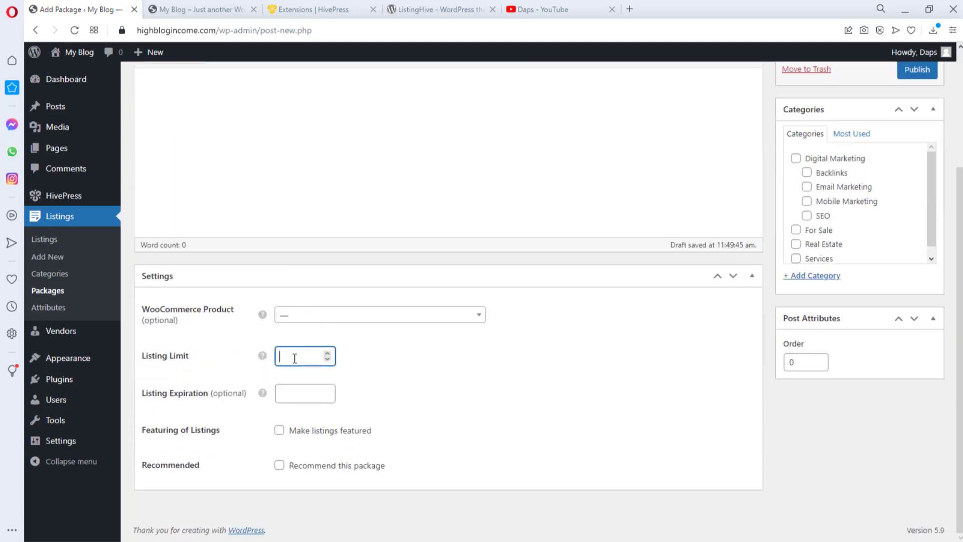
{"action": "type", "text": "2"}
{"action": "scroll", "coordinate": [574, 426], "scroll_direction": "up", "scroll_amount": 3}
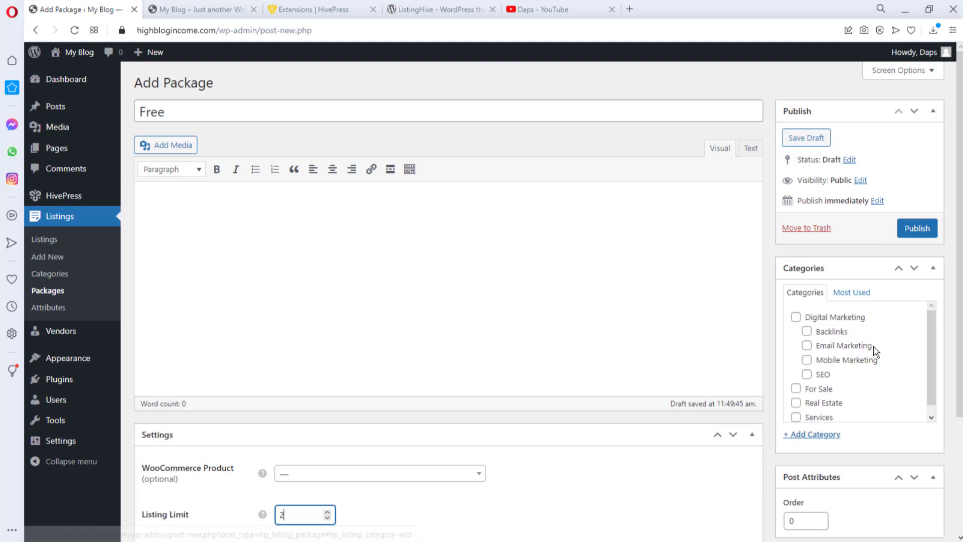
{"action": "left_click", "coordinate": [910, 233]}
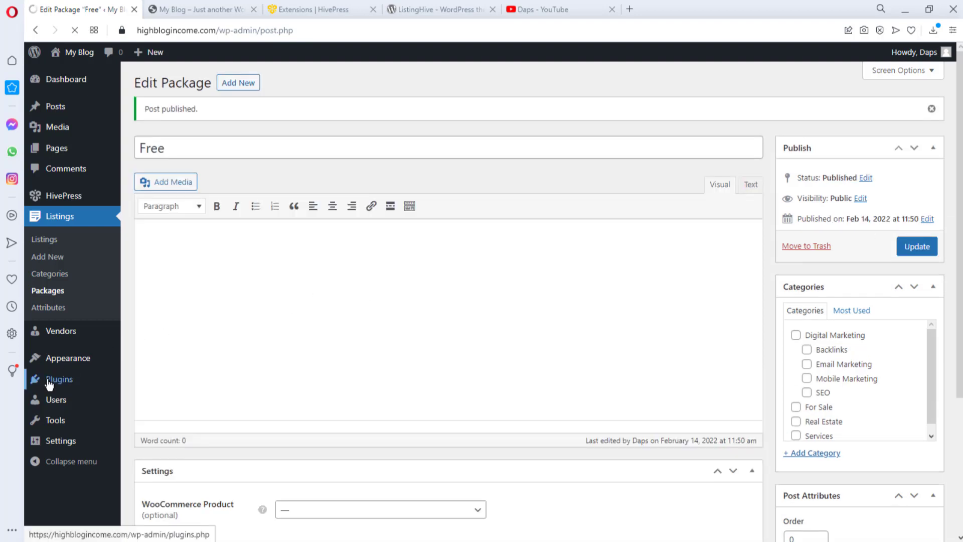
{"action": "mouse_move", "coordinate": [56, 381]}
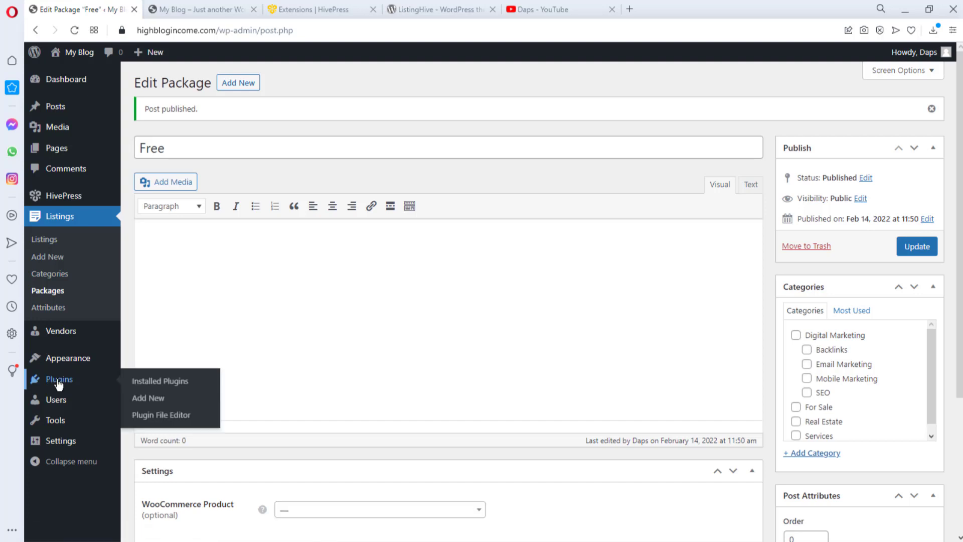
Search the plugin directory for woocommerce, then install and activate the WooCommerce plugin.
{"action": "left_click", "coordinate": [148, 399]}
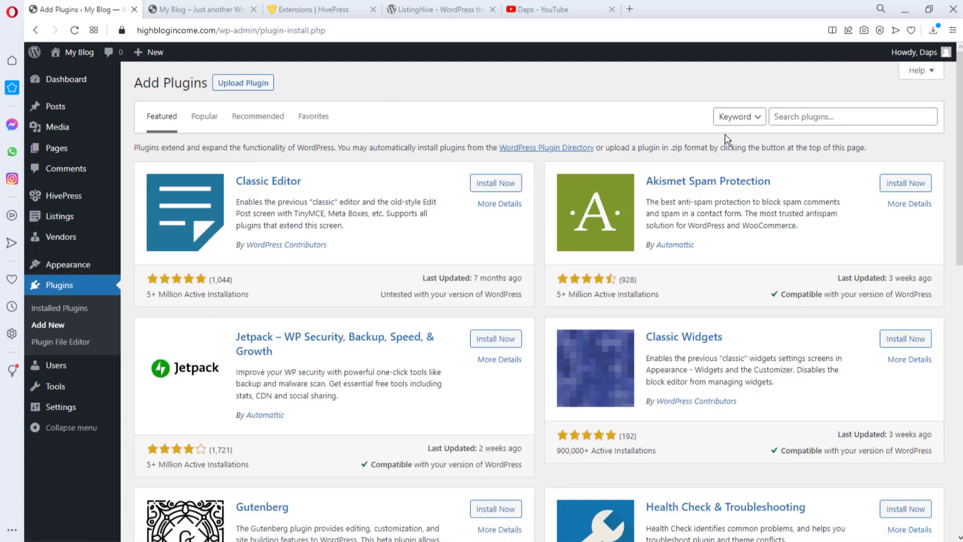
{"action": "left_click", "coordinate": [777, 116]}
{"action": "type", "text": "woocommerce"}
{"action": "left_click", "coordinate": [495, 186]}
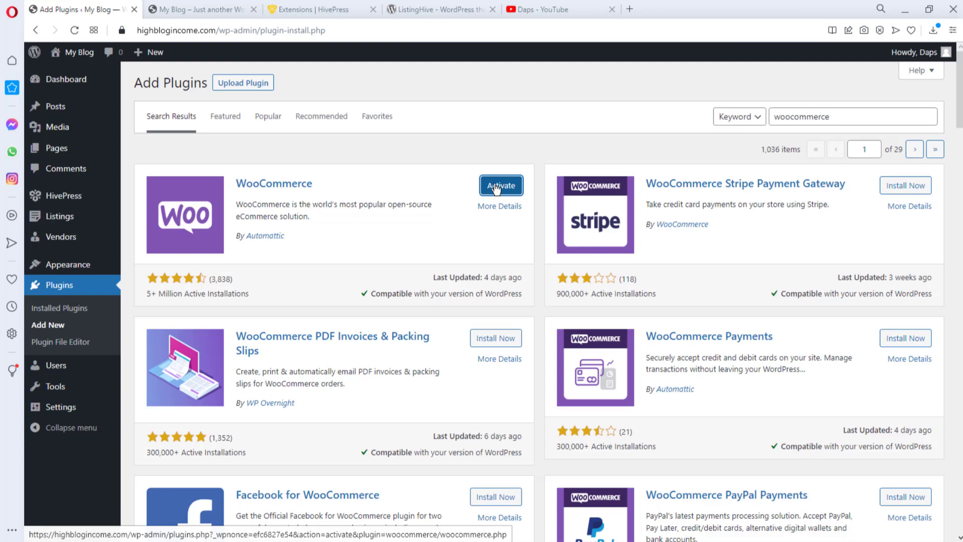
{"action": "left_click", "coordinate": [496, 188]}
{"action": "left_click", "coordinate": [496, 187]}
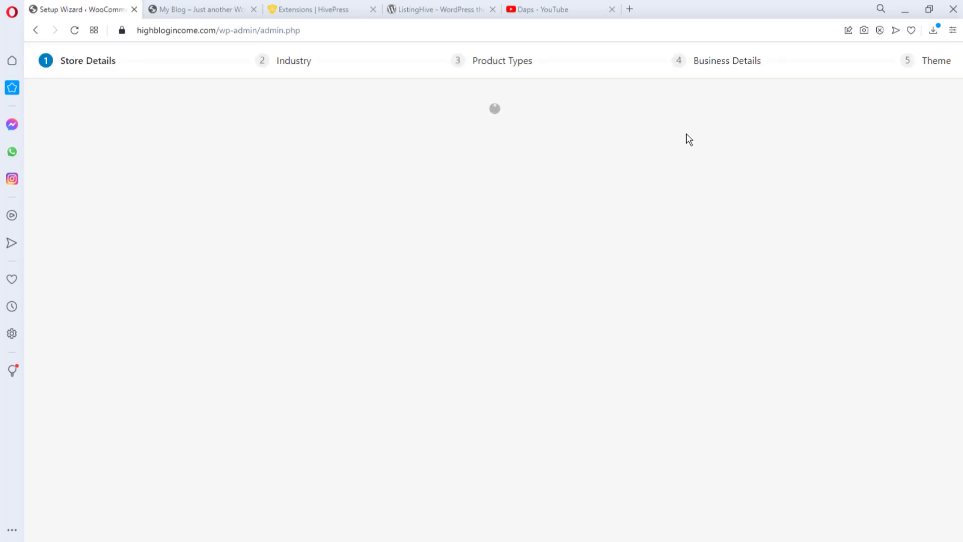
Skip the WooCommerce store details setup and decline usage tracking.
{"action": "scroll", "coordinate": [752, 215], "scroll_direction": "down", "scroll_amount": 1}
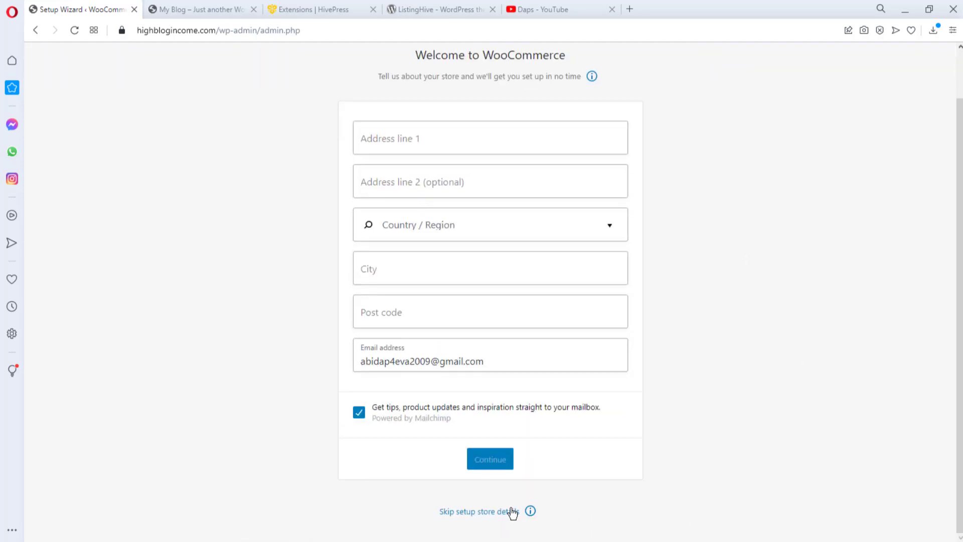
{"action": "scroll", "coordinate": [501, 511], "scroll_direction": "up", "scroll_amount": 1}
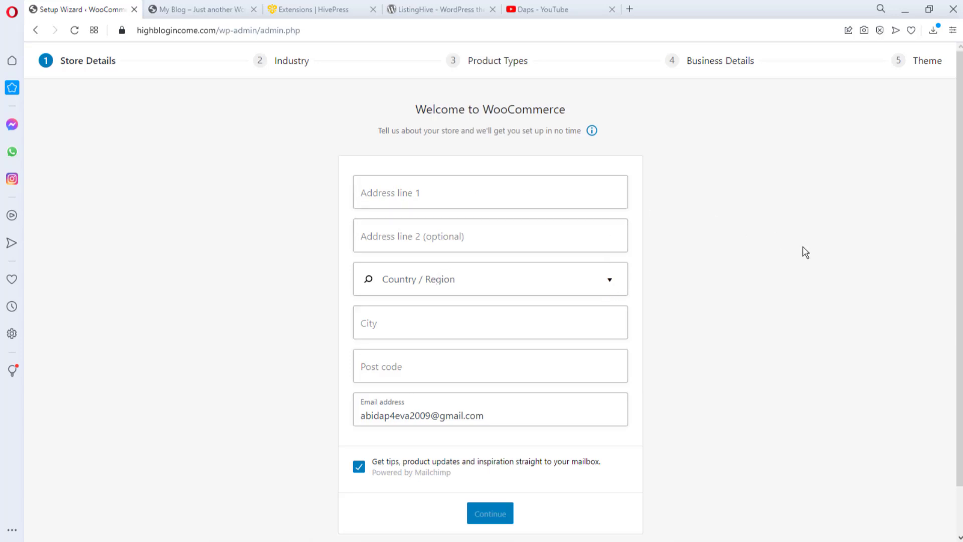
{"action": "scroll", "coordinate": [802, 251], "scroll_direction": "down", "scroll_amount": 1}
{"action": "left_click", "coordinate": [497, 512]}
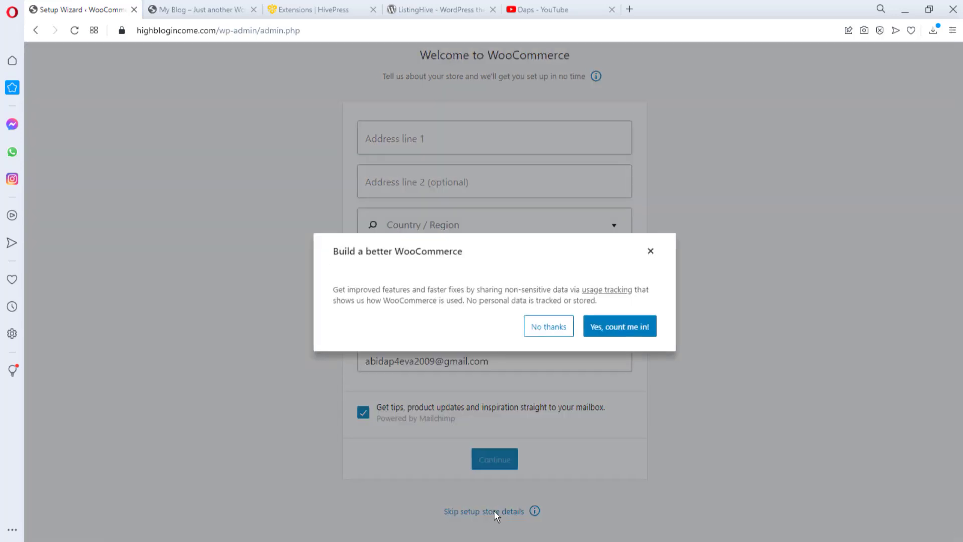
{"action": "left_click", "coordinate": [552, 327]}
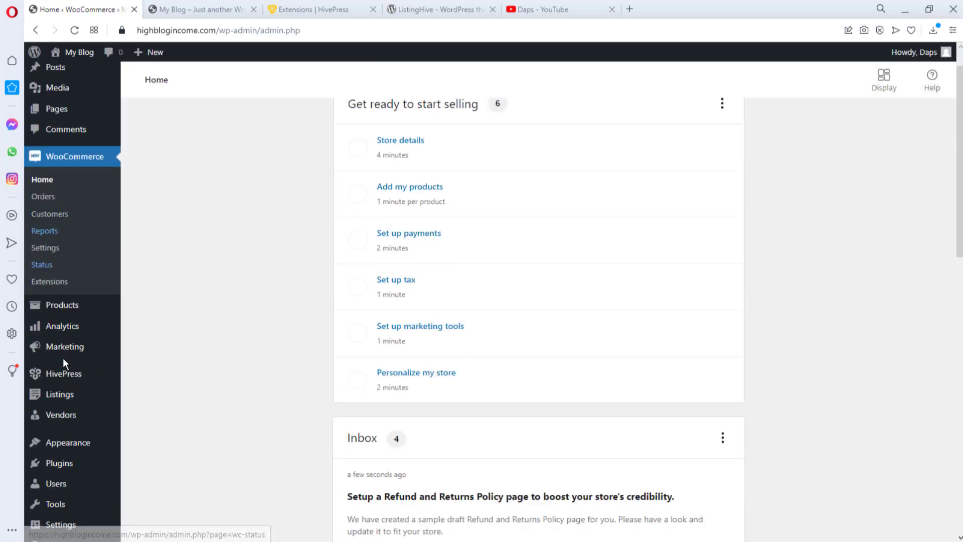
Go to the listing packages and start adding another package.
{"action": "mouse_move", "coordinate": [62, 374]}
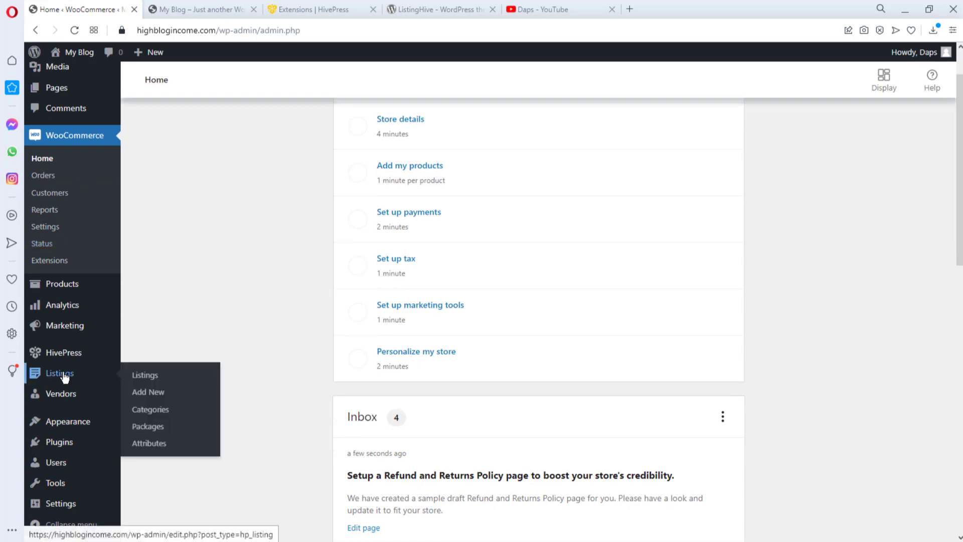
{"action": "left_click", "coordinate": [149, 428]}
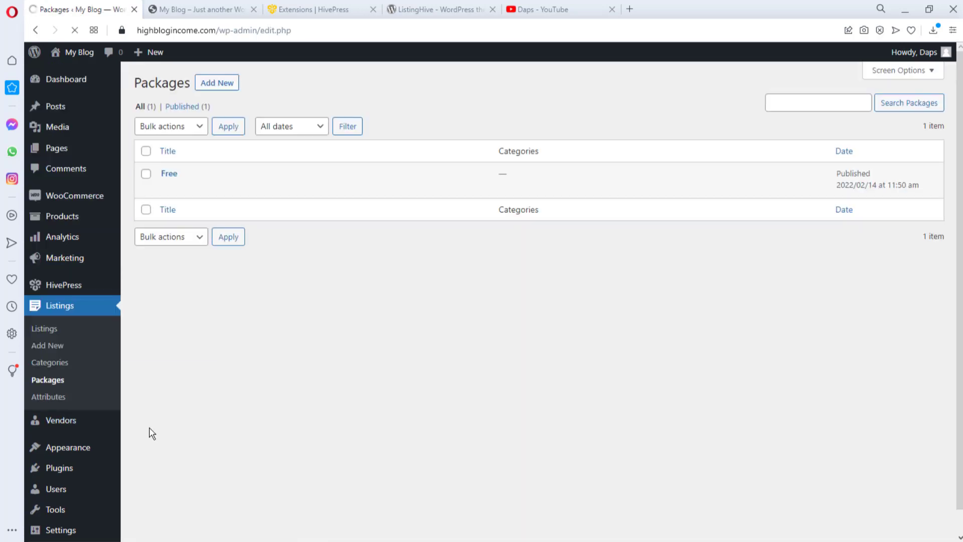
{"action": "left_click", "coordinate": [217, 83]}
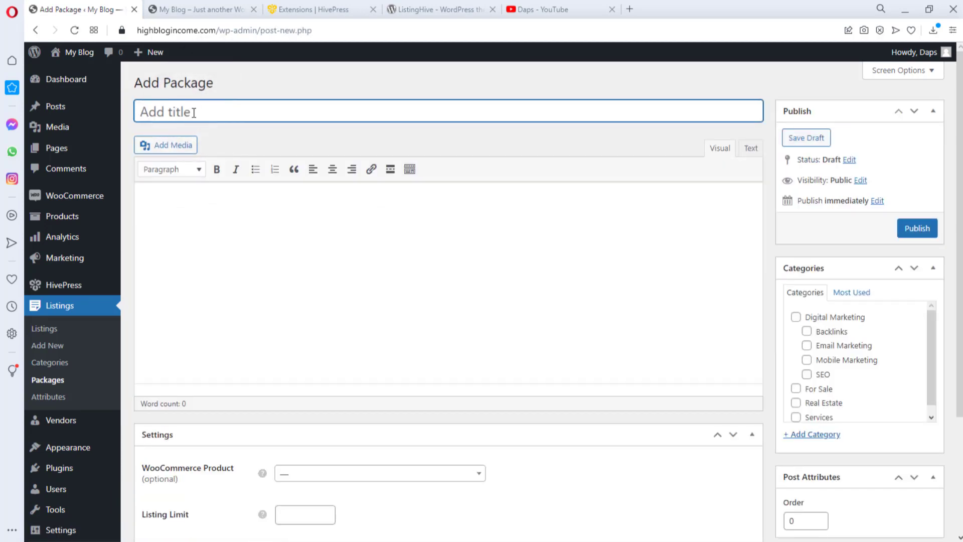
Try to title the new package Premium and choose a WooCommerce product for it.
{"action": "type", "text": "Pr"}
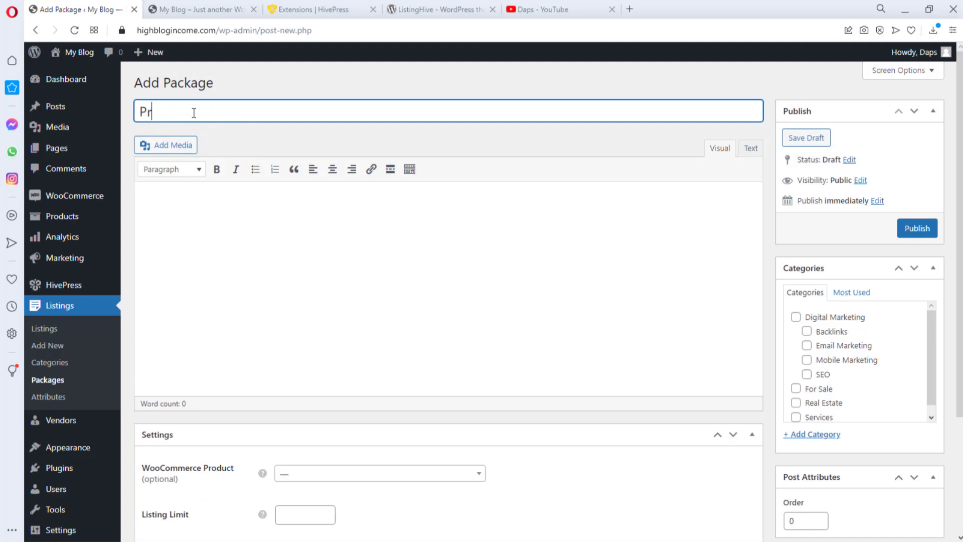
{"action": "type", "text": "em"}
{"action": "scroll", "coordinate": [351, 250], "scroll_direction": "down", "scroll_amount": 3}
{"action": "left_click", "coordinate": [471, 357]}
{"action": "left_click", "coordinate": [471, 357]}
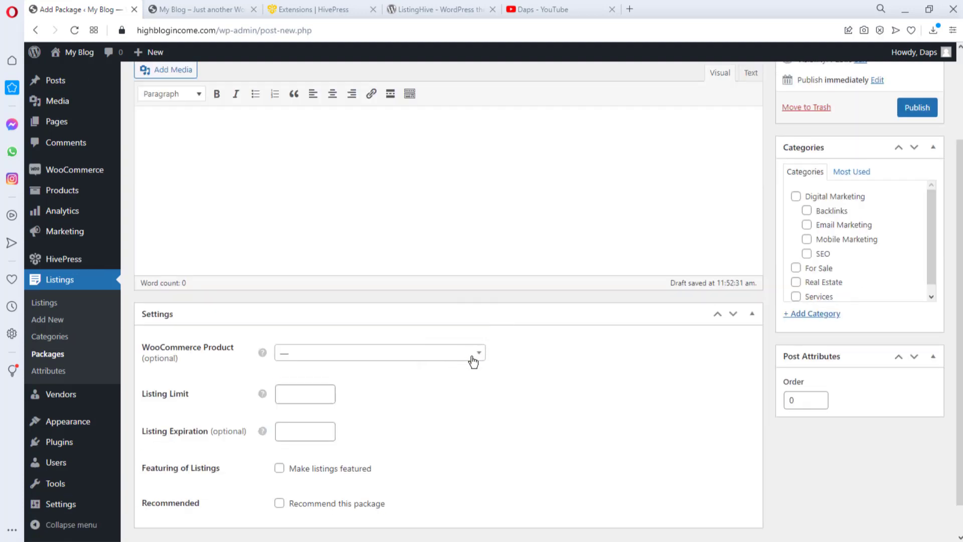
Start a new WooCommerce product in a separate browser tab and name it Premium.
{"action": "mouse_move", "coordinate": [61, 196]}
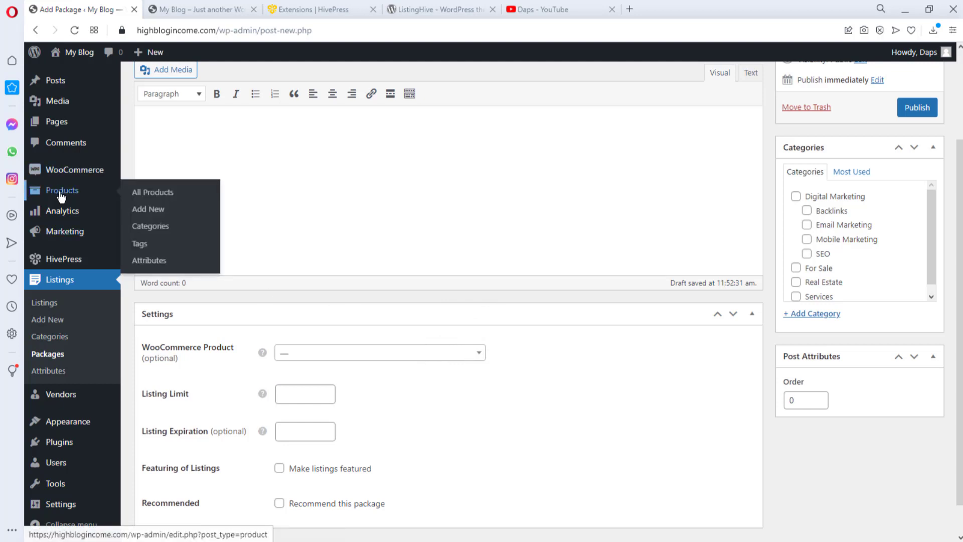
{"action": "right_click", "coordinate": [147, 210]}
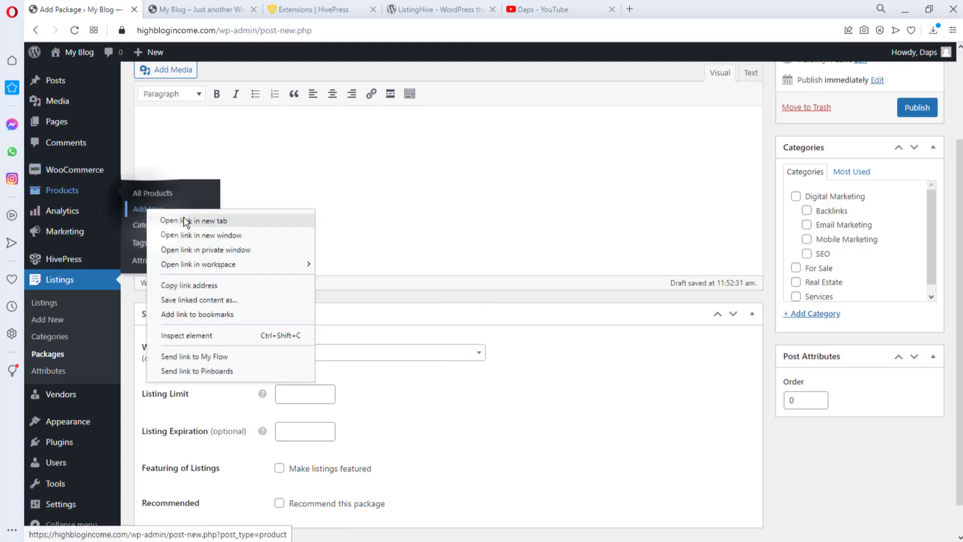
{"action": "left_click", "coordinate": [183, 220]}
{"action": "left_click", "coordinate": [178, 6]}
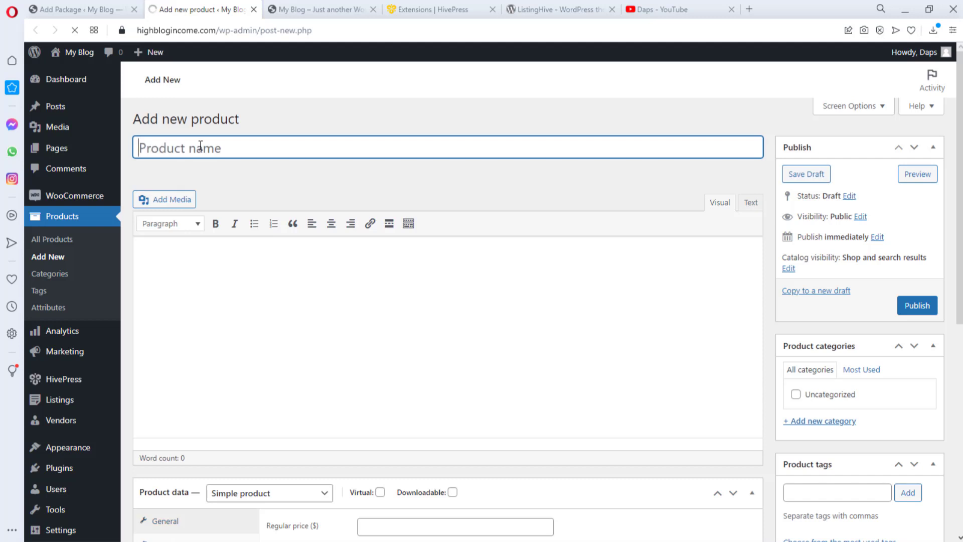
{"action": "type", "text": "Pre"}
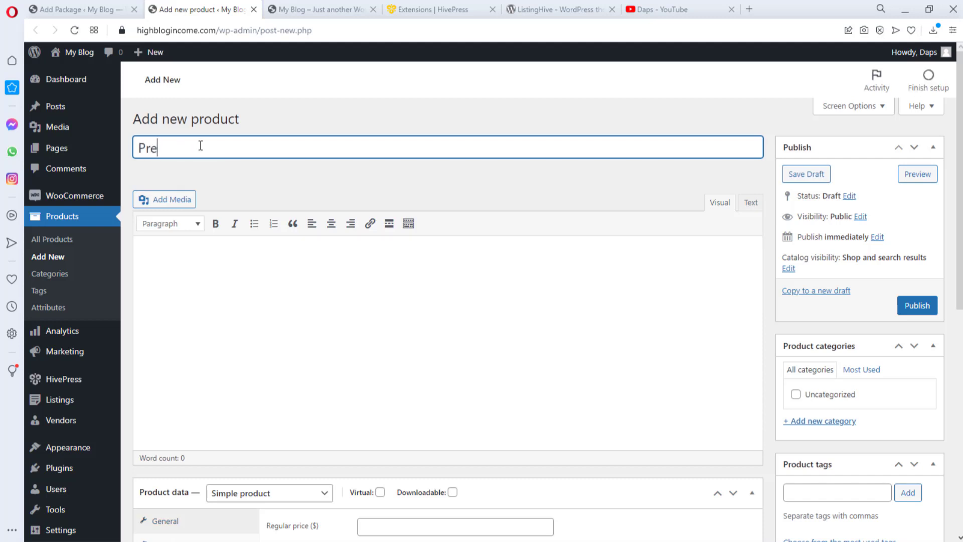
{"action": "type", "text": "mium"}
Mark the Premium product as virtual, set its regular price to $20 and publish it.
{"action": "scroll", "coordinate": [232, 146], "scroll_direction": "down", "scroll_amount": 5}
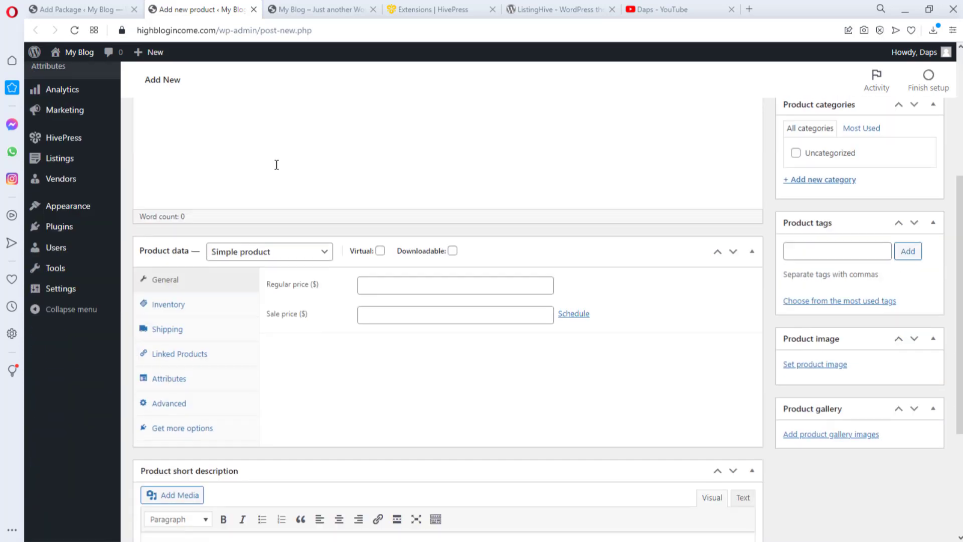
{"action": "left_click", "coordinate": [380, 251]}
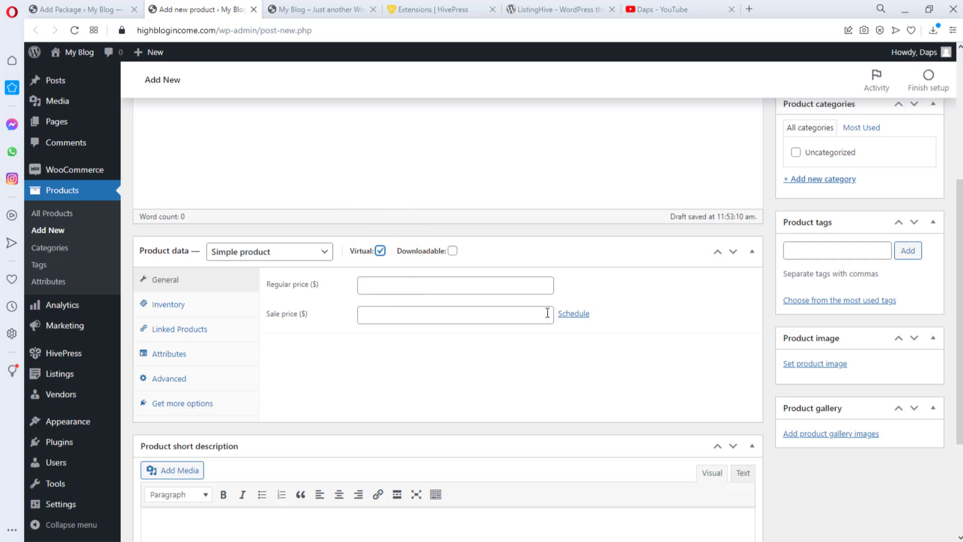
{"action": "left_click", "coordinate": [365, 286]}
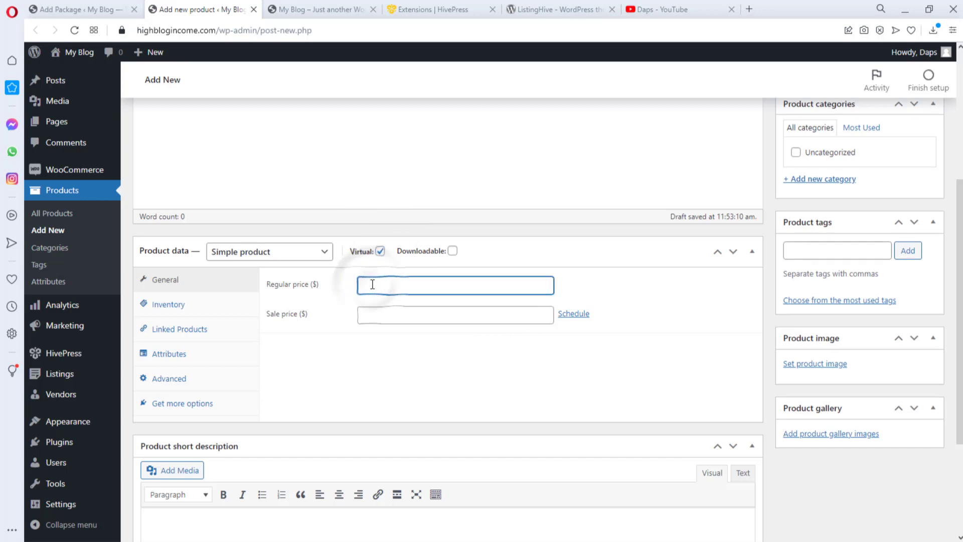
{"action": "type", "text": "20"}
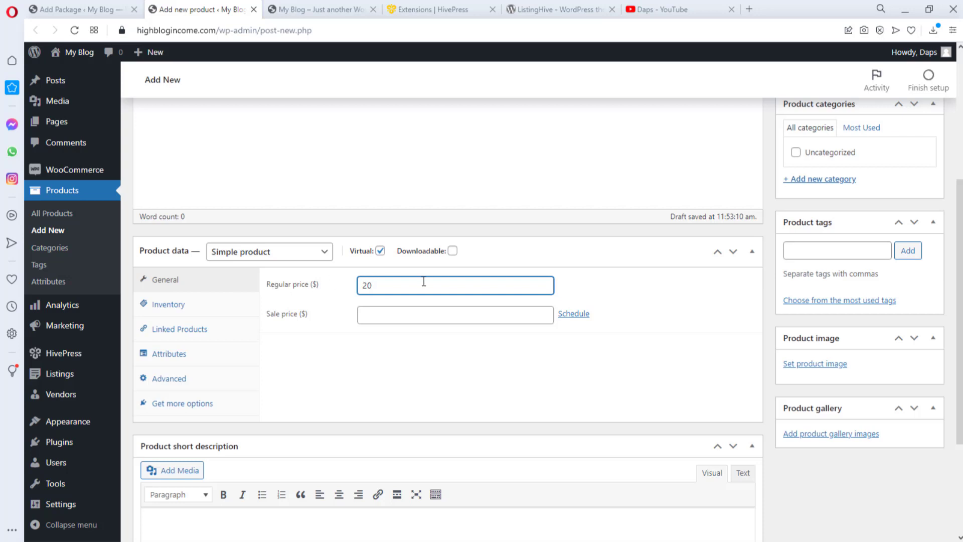
{"action": "scroll", "coordinate": [612, 277], "scroll_direction": "down", "scroll_amount": 2}
{"action": "scroll", "coordinate": [802, 301], "scroll_direction": "up", "scroll_amount": 7}
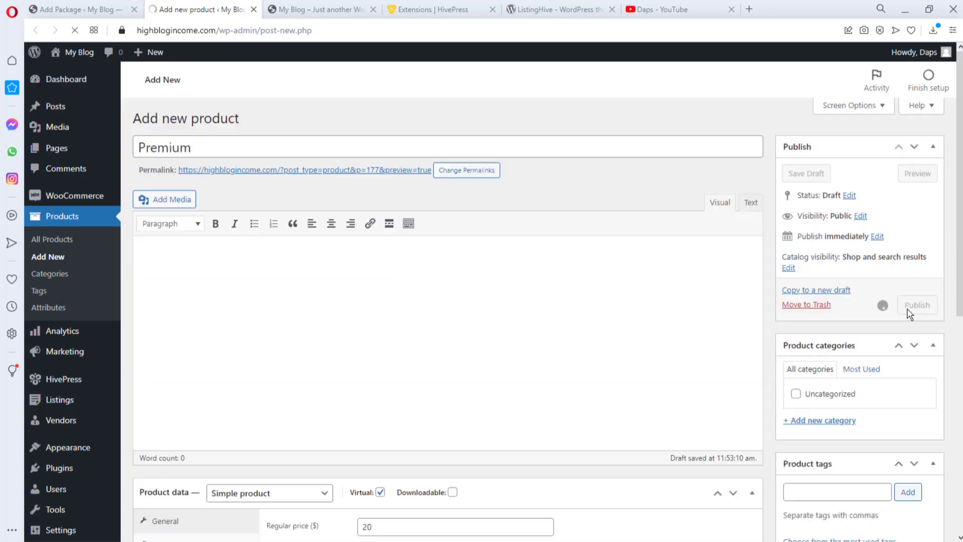
{"action": "left_click", "coordinate": [908, 306]}
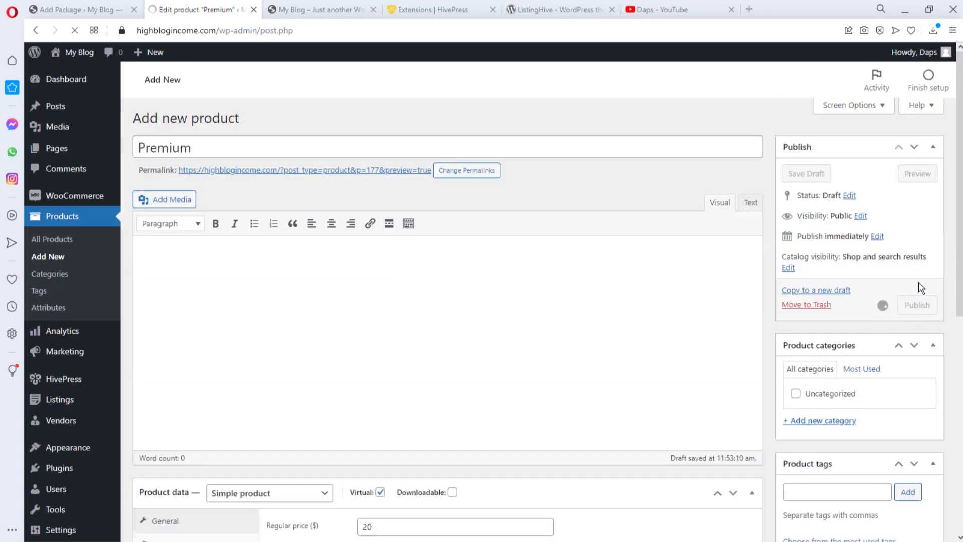
Reload the new package form, title the package Premium and link it to the Premium WooCommerce product.
{"action": "left_click", "coordinate": [78, 9]}
{"action": "left_click", "coordinate": [72, 32]}
{"action": "key", "text": "Return"}
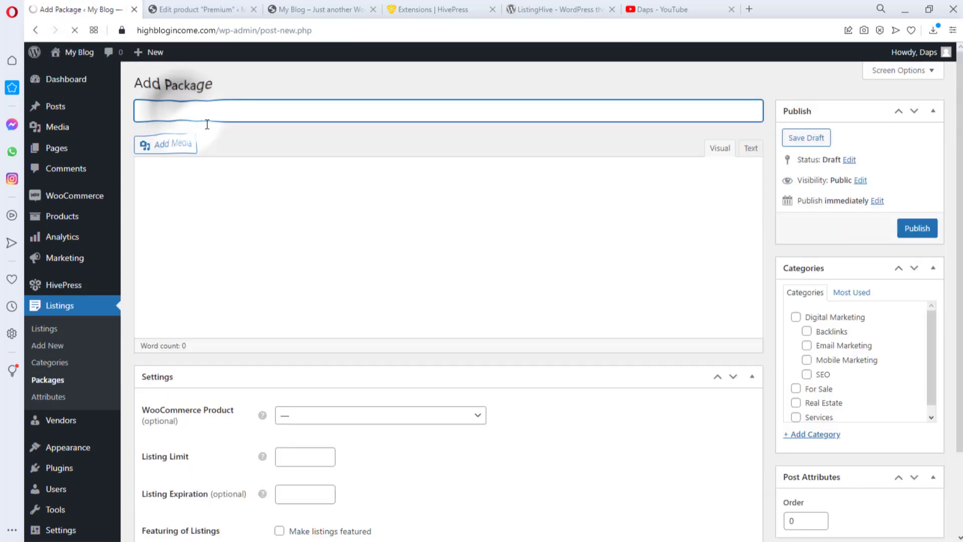
{"action": "right_click", "coordinate": [183, 112]}
{"action": "left_click", "coordinate": [213, 208]}
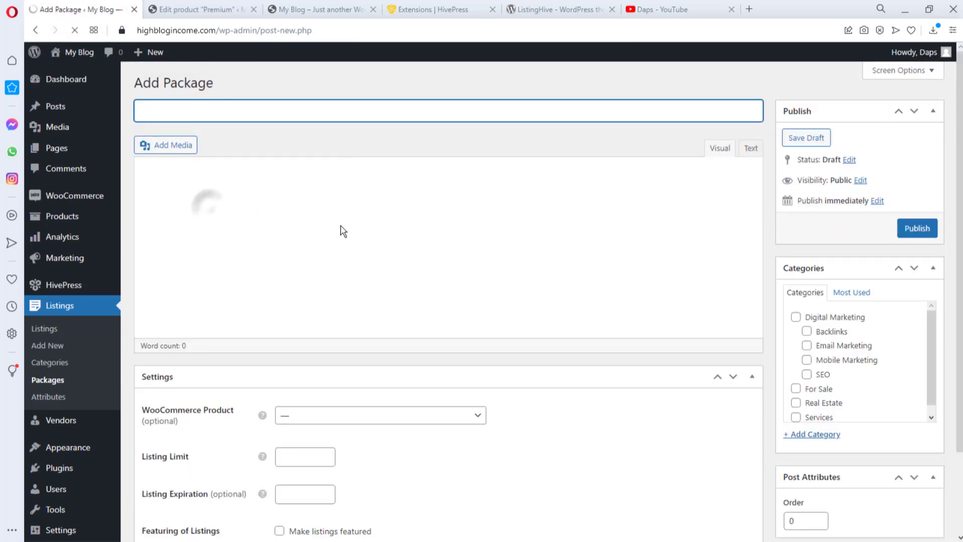
{"action": "left_click", "coordinate": [436, 414]}
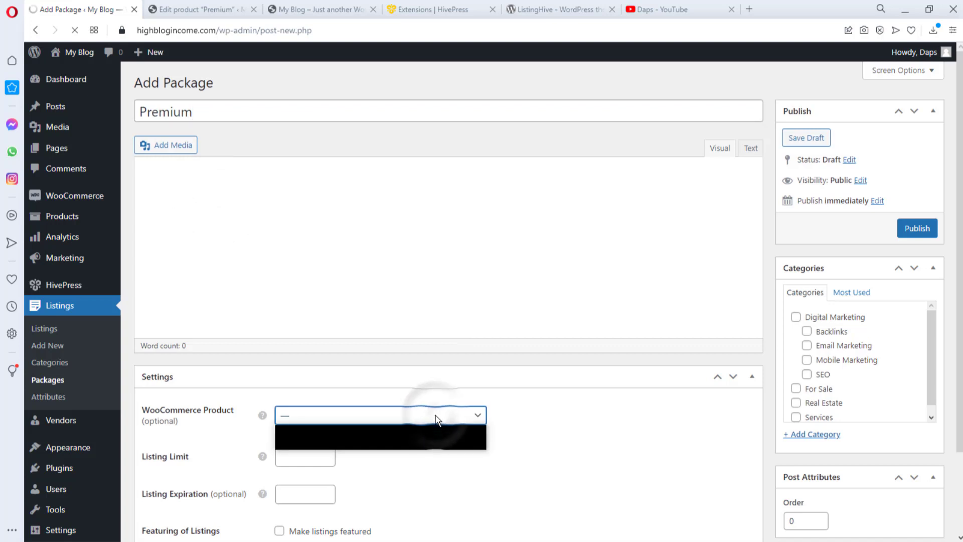
{"action": "left_click", "coordinate": [431, 420]}
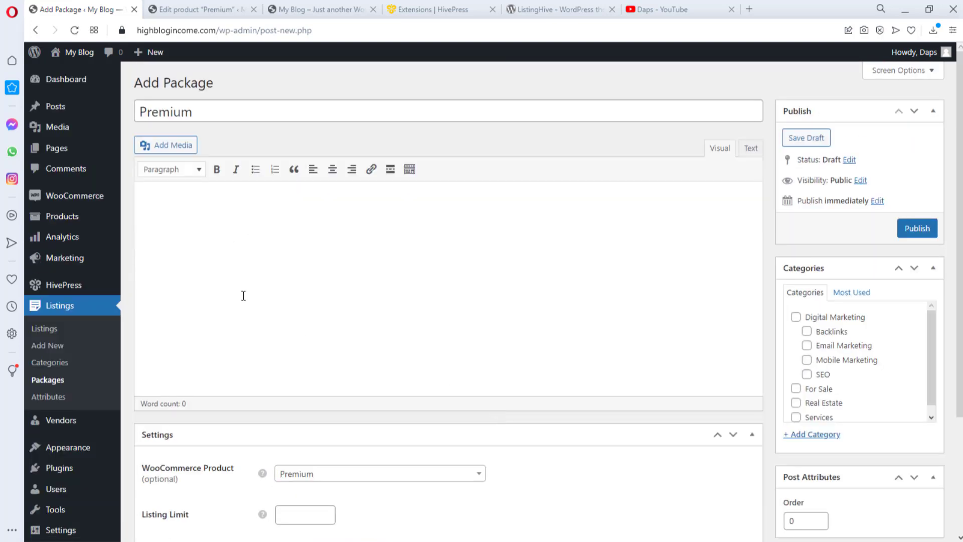
Write the package description in two paragraphs: "This is a premium listing" and "You get these features when you purchase this:".
{"action": "left_click", "coordinate": [157, 201]}
{"action": "type", "text": "This is a premium listing You get these features when you purchase this:"}
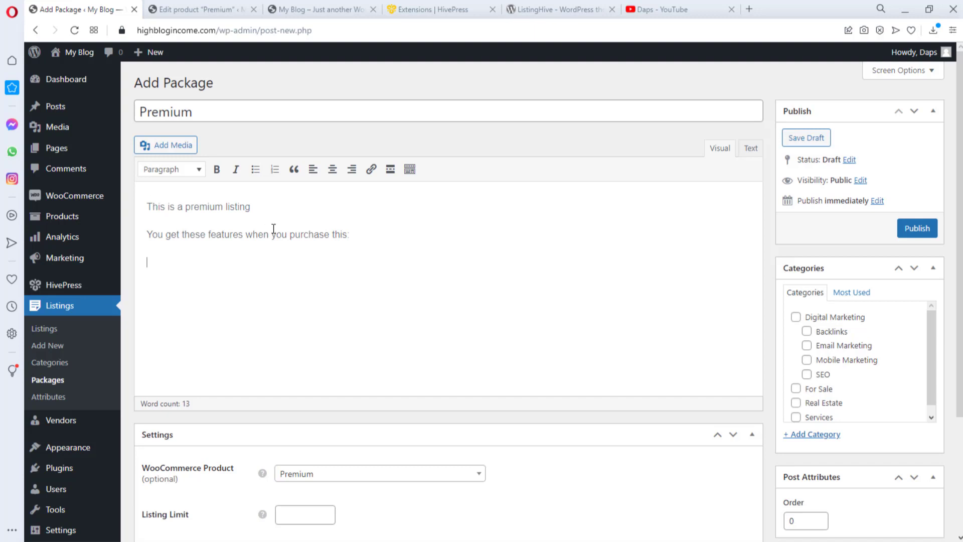
Set the Premium package's listing limit to 20 and its listing expiration to 31.
{"action": "scroll", "coordinate": [323, 256], "scroll_direction": "down", "scroll_amount": 3}
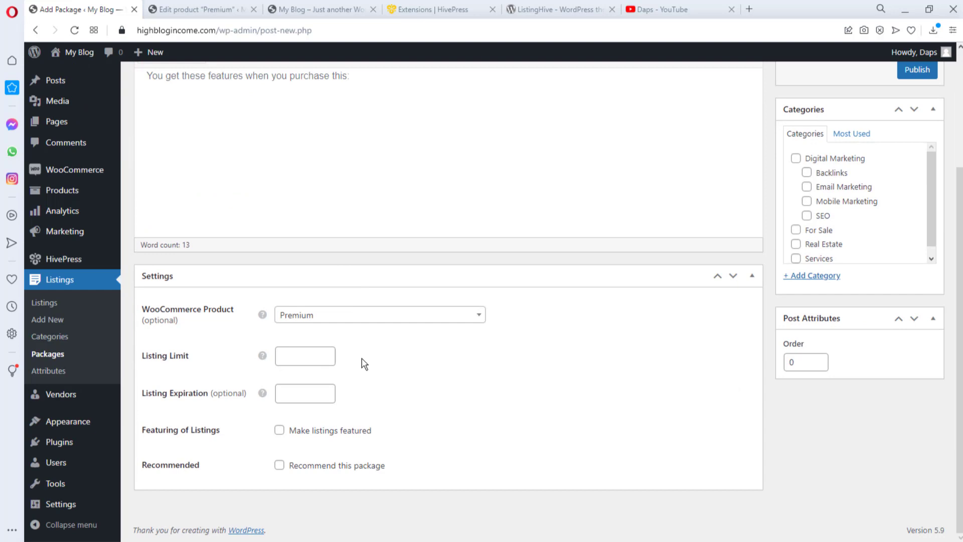
{"action": "left_click", "coordinate": [297, 356]}
{"action": "type", "text": "20"}
{"action": "left_click", "coordinate": [305, 396]}
{"action": "type", "text": "31"}
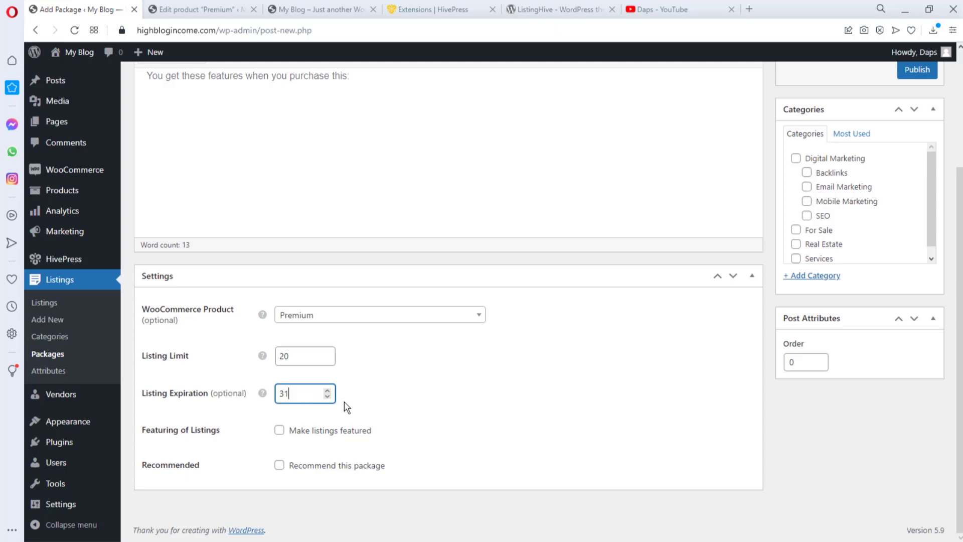
Make the Premium package's listings featured and mark the package as recommended.
{"action": "left_click", "coordinate": [284, 433]}
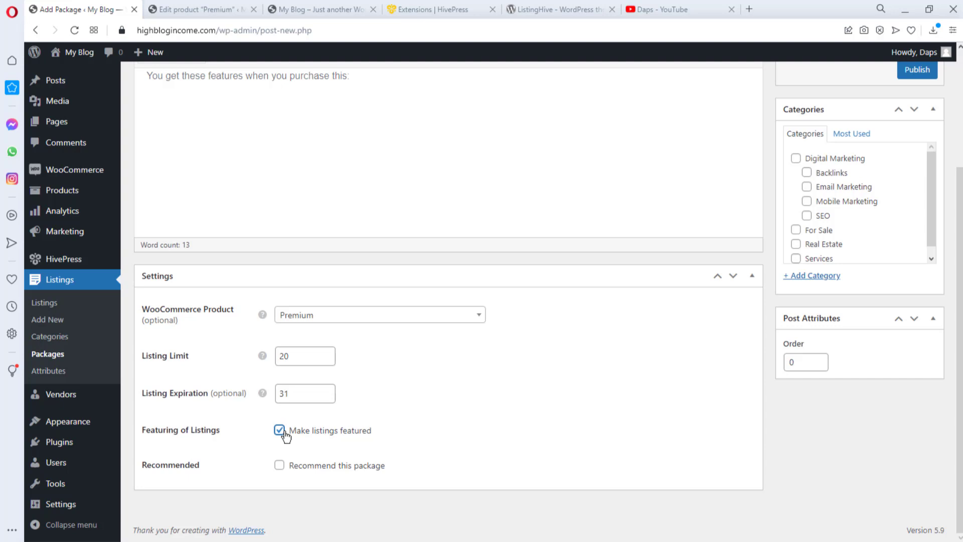
{"action": "scroll", "coordinate": [401, 444], "scroll_direction": "up", "scroll_amount": 1}
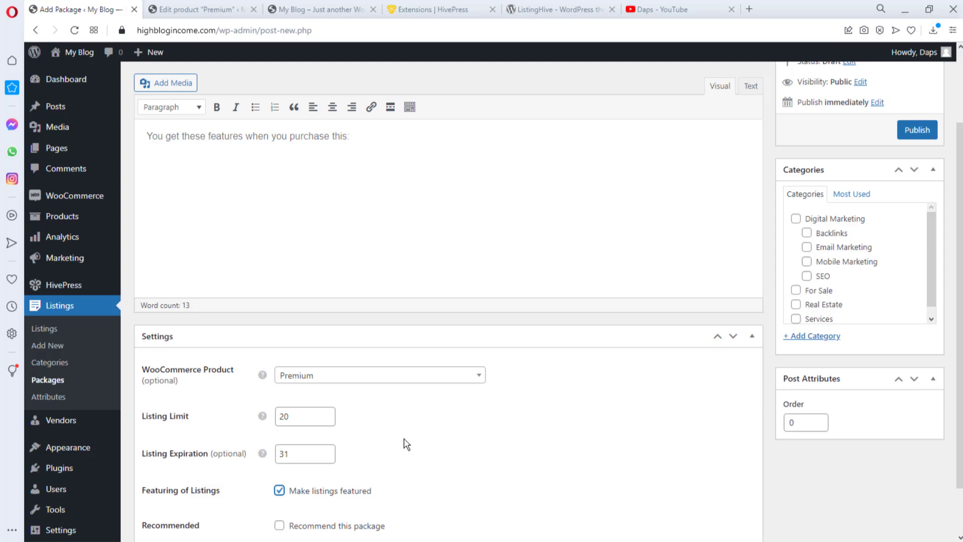
{"action": "scroll", "coordinate": [406, 444], "scroll_direction": "down", "scroll_amount": 1}
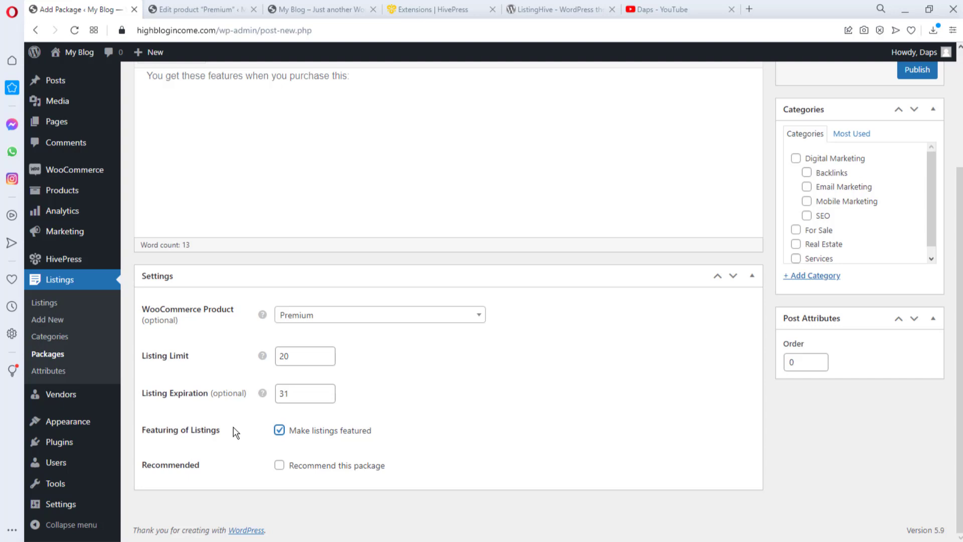
{"action": "left_click", "coordinate": [279, 465]}
Assign the Premium package to Digital Marketing with all four of its subcategories, For Sale, Real Estate and Services, and publish the package.
{"action": "scroll", "coordinate": [625, 413], "scroll_direction": "up", "scroll_amount": 3}
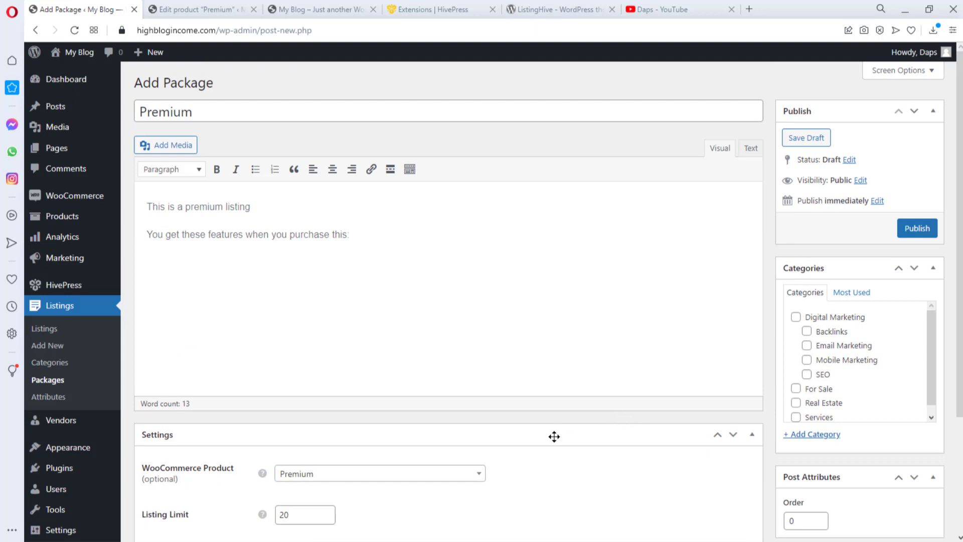
{"action": "left_click", "coordinate": [828, 137]}
{"action": "left_click", "coordinate": [796, 318]}
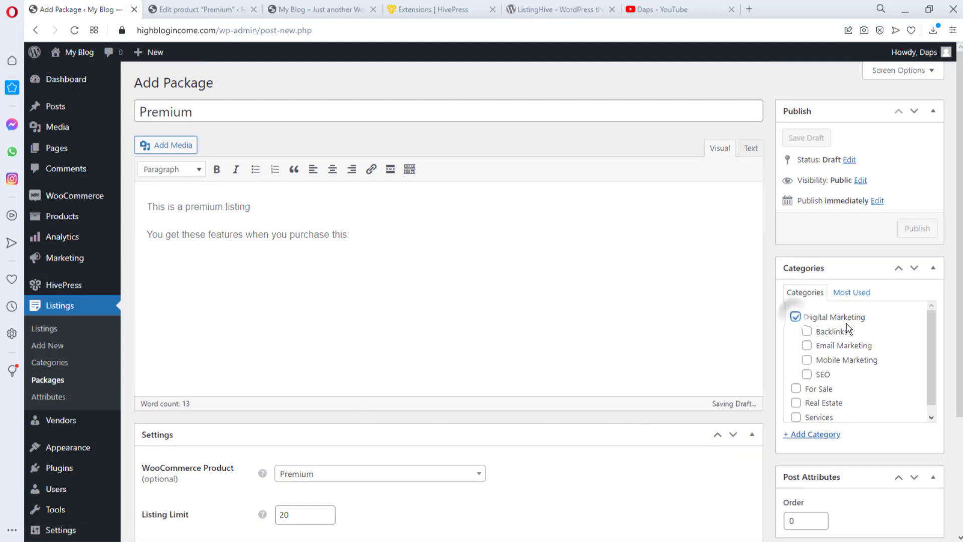
{"action": "left_click", "coordinate": [806, 332]}
{"action": "left_click", "coordinate": [806, 345]}
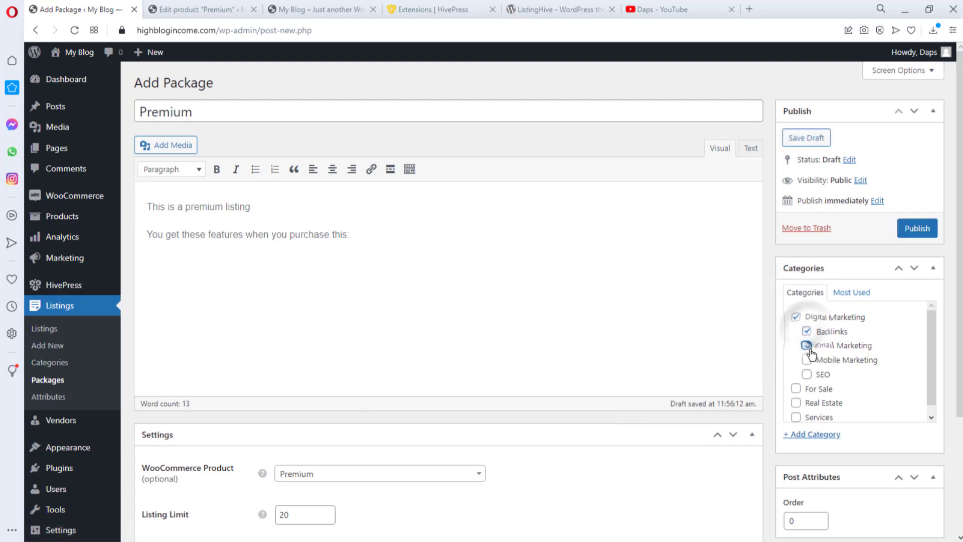
{"action": "left_click", "coordinate": [806, 359]}
{"action": "left_click", "coordinate": [806, 374]}
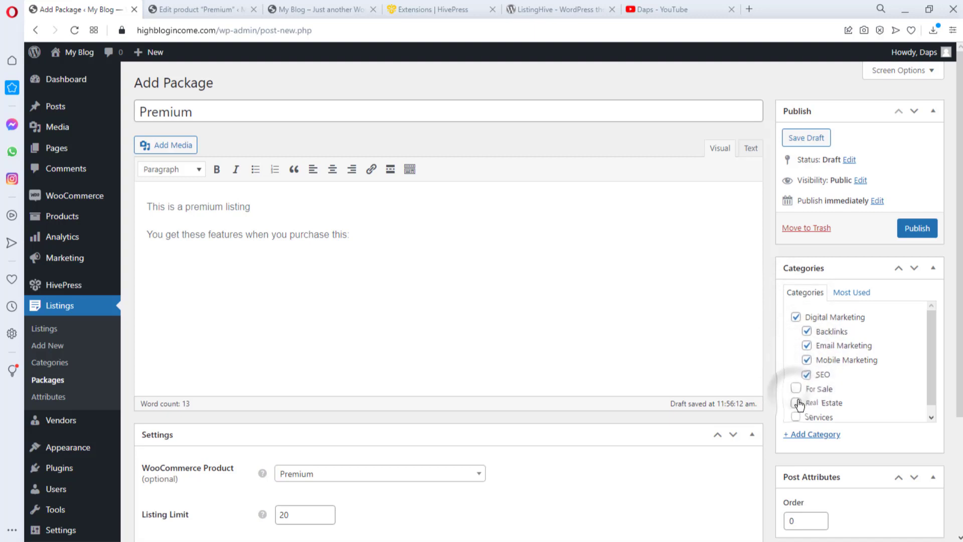
{"action": "left_click", "coordinate": [795, 389]}
{"action": "left_click", "coordinate": [796, 403]}
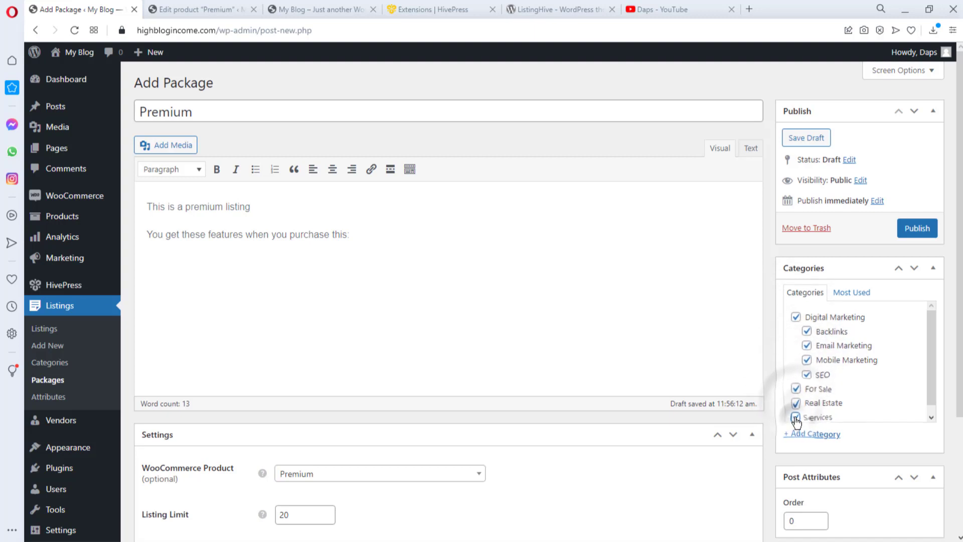
{"action": "left_click", "coordinate": [796, 417]}
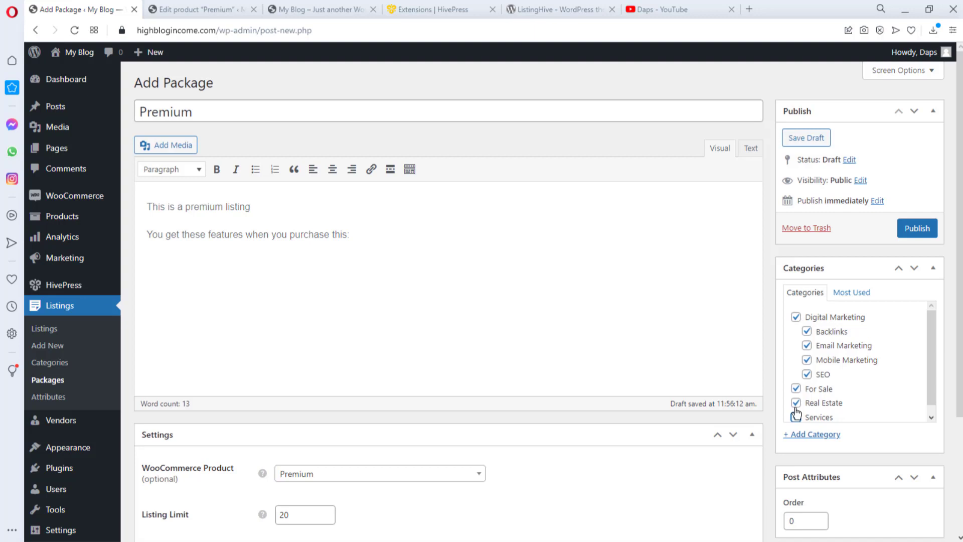
{"action": "left_click", "coordinate": [918, 234]}
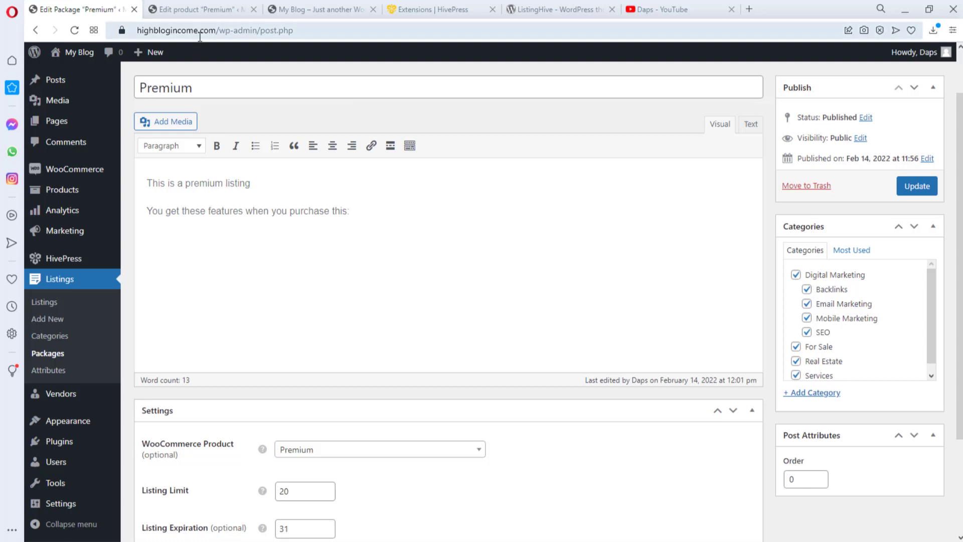
Examine the HivePress integration settings for reCAPTCHA and Google Maps, and view the site's home page before and after.
{"action": "left_click", "coordinate": [372, 4]}
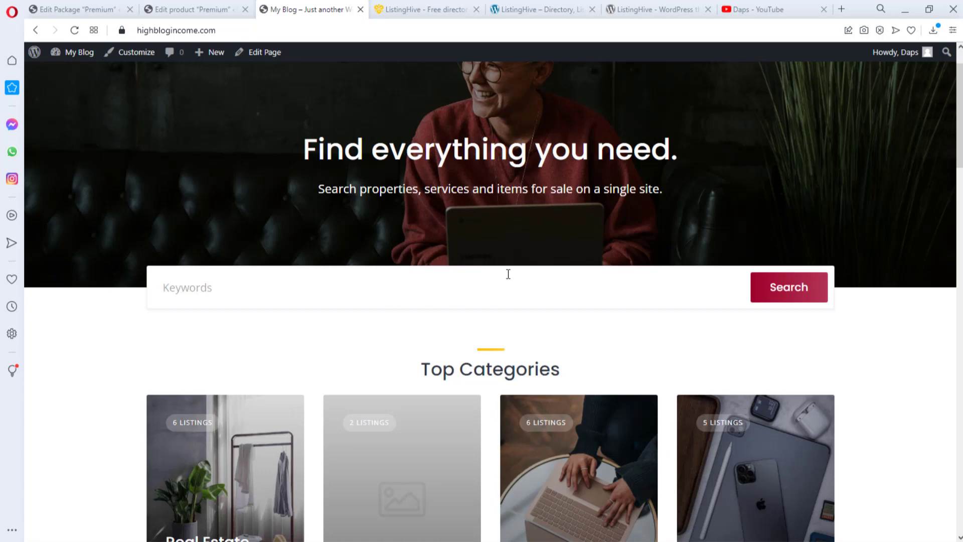
{"action": "left_click", "coordinate": [83, 10]}
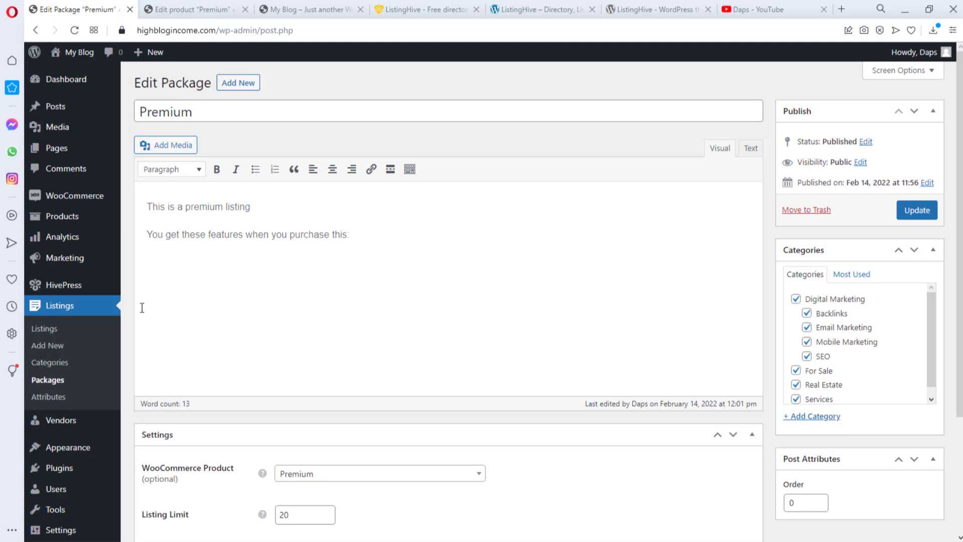
{"action": "mouse_move", "coordinate": [100, 284]}
{"action": "left_click", "coordinate": [148, 287]}
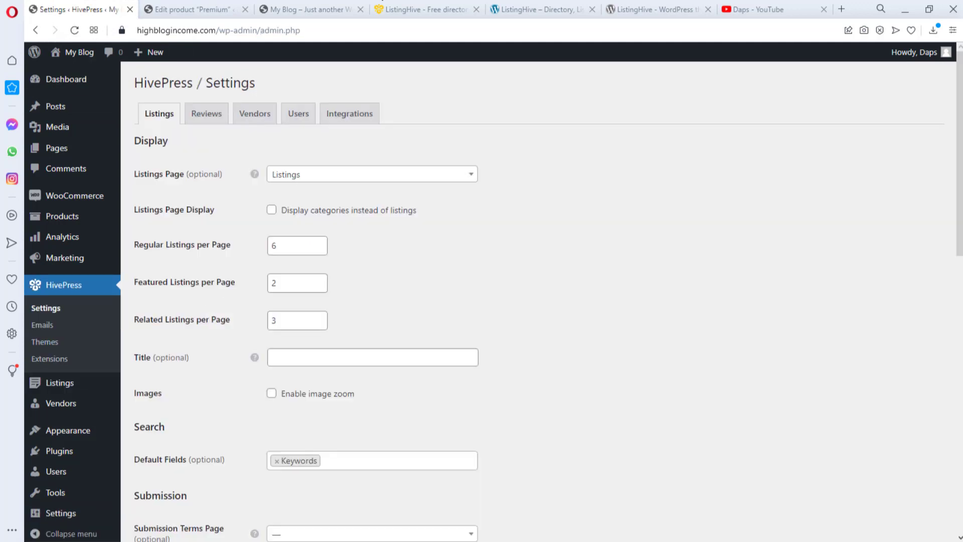
{"action": "left_click", "coordinate": [346, 117]}
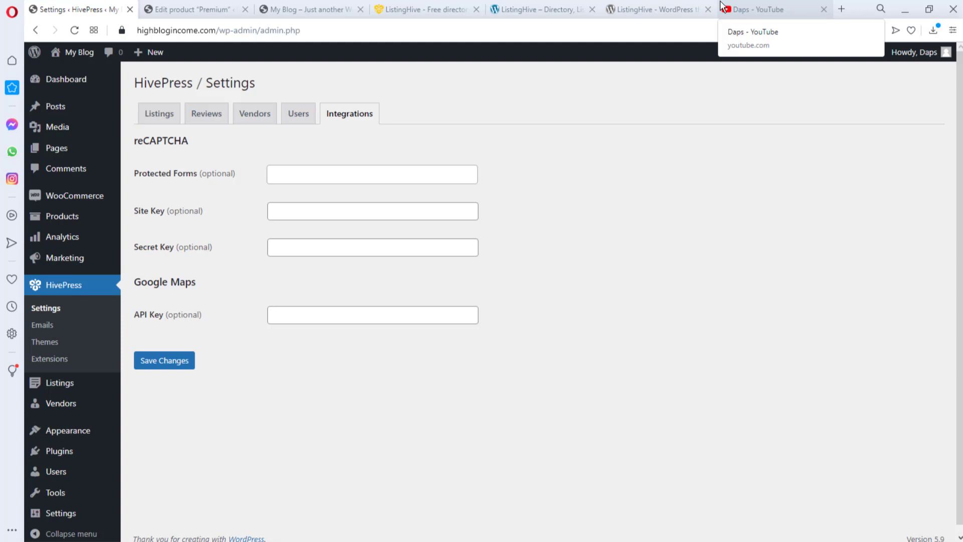
{"action": "left_click", "coordinate": [297, 6]}
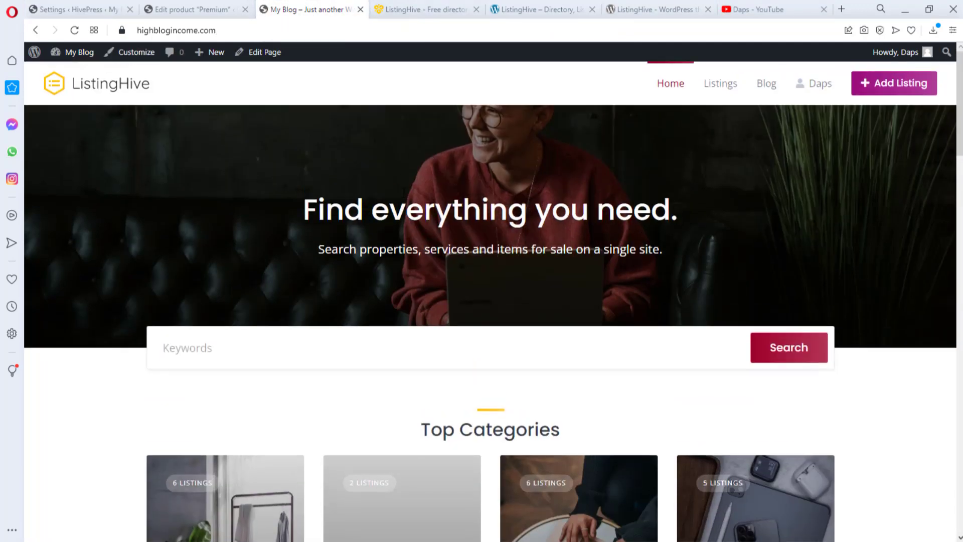